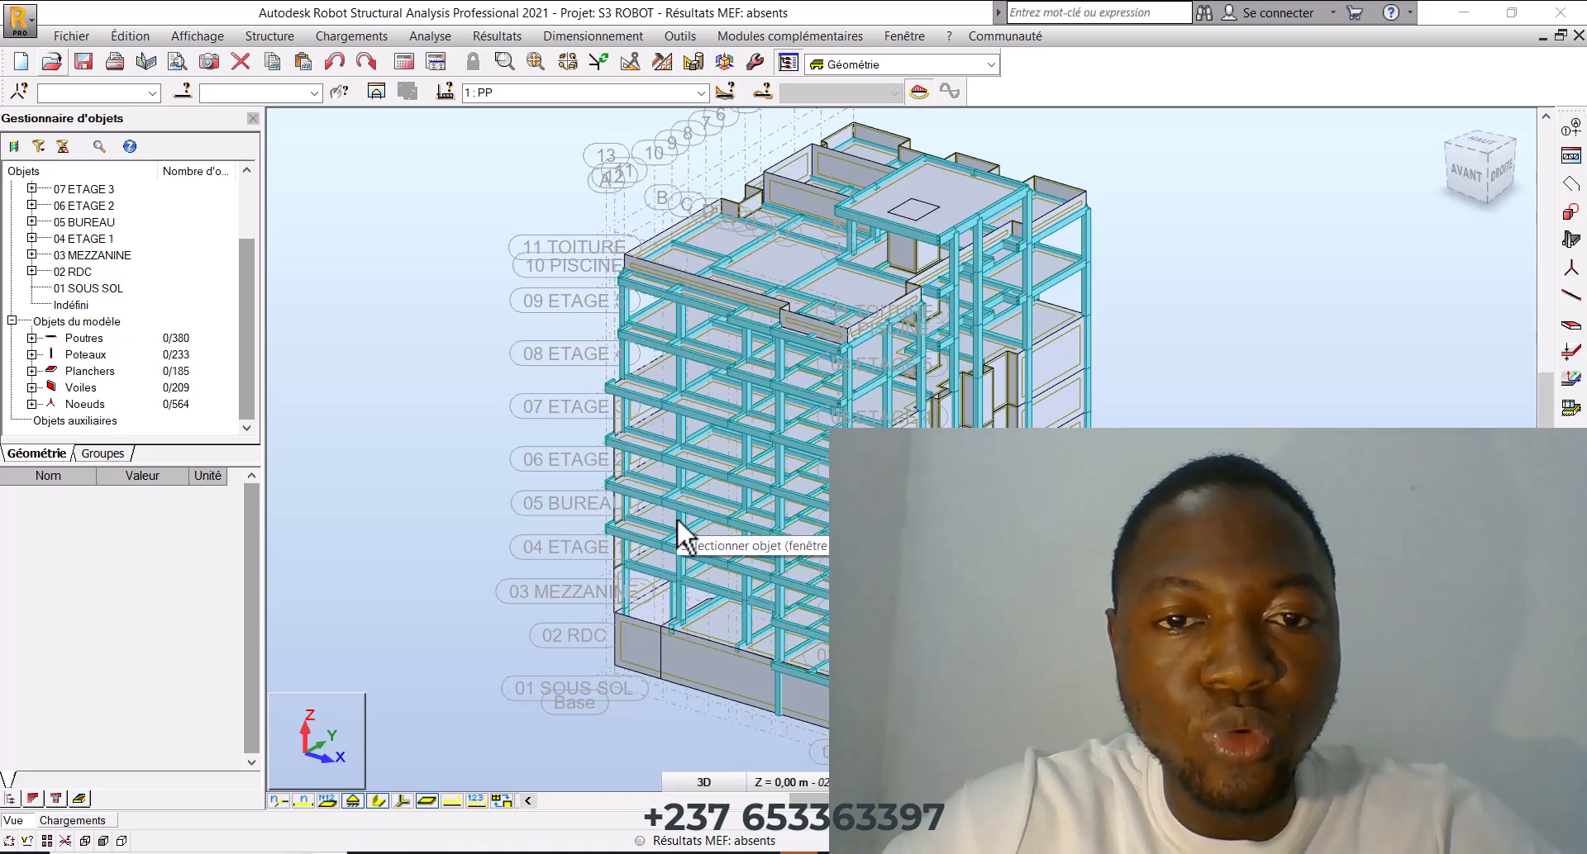
Add a load case of nature d'exploitation with both its prefix and name set to PISCINE
scroll(557, 394, "down", 1)
middle_click_drag(557, 393, 570, 464)
middle_click_drag(527, 364, 542, 324)
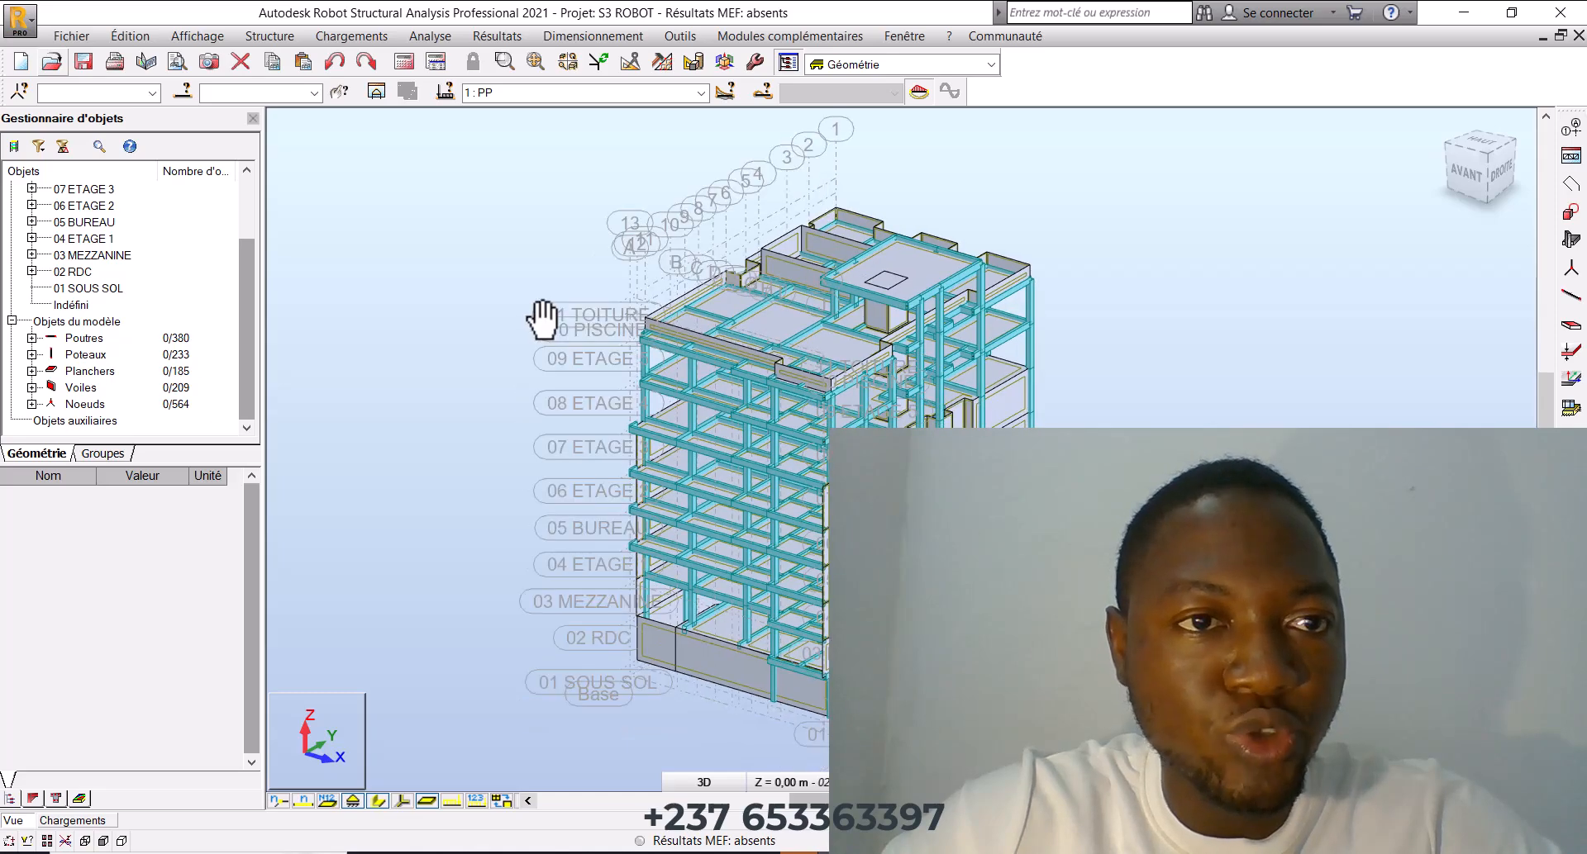
left_click(351, 35)
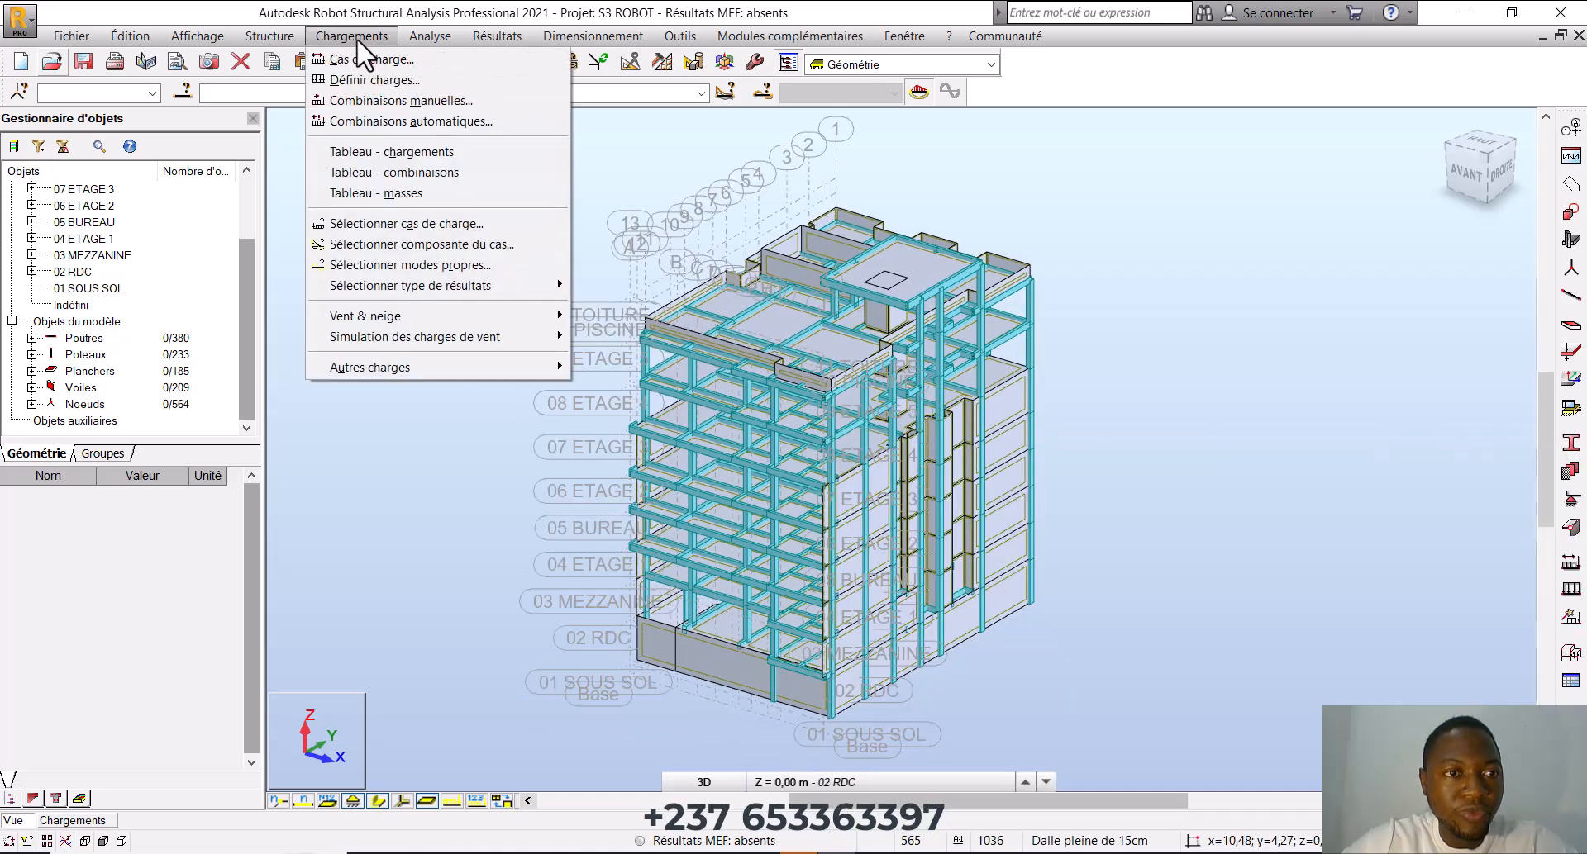
left_click(377, 62)
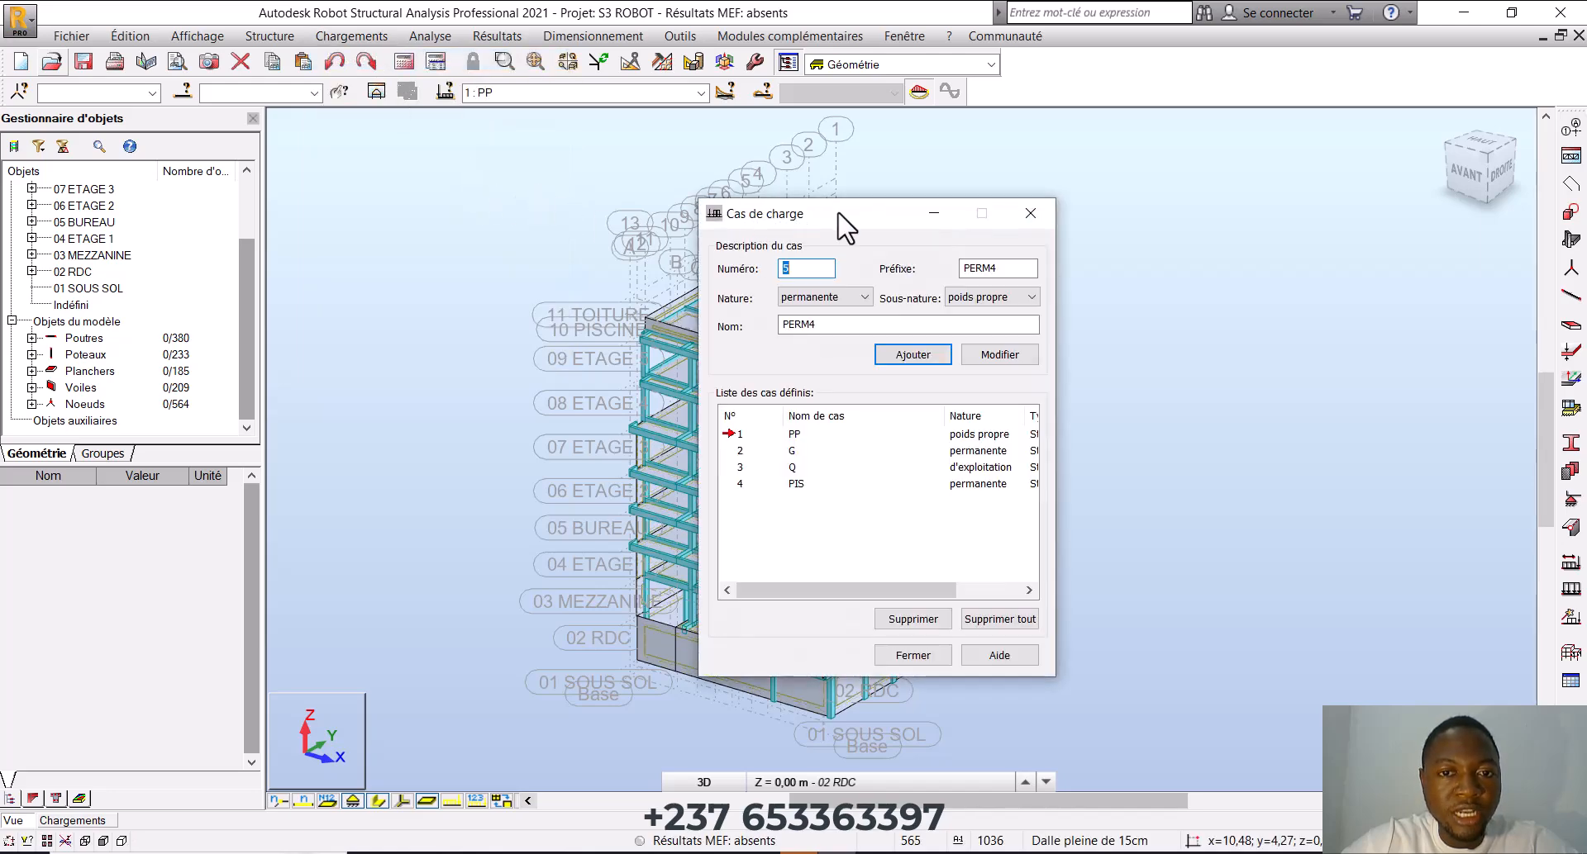
left_click_drag(850, 214, 1056, 238)
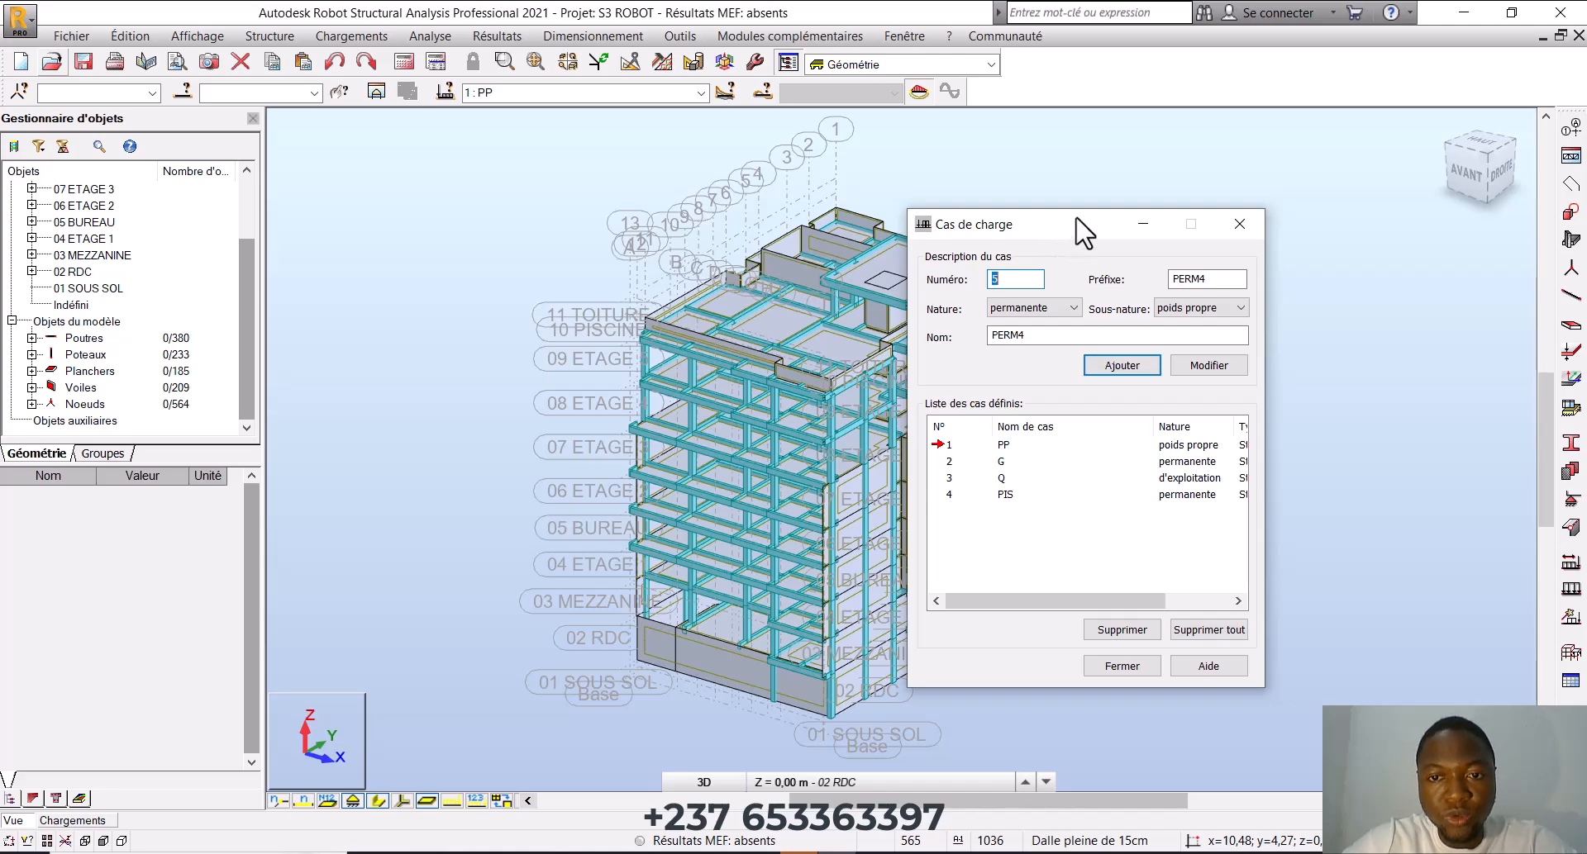
left_click(1033, 307)
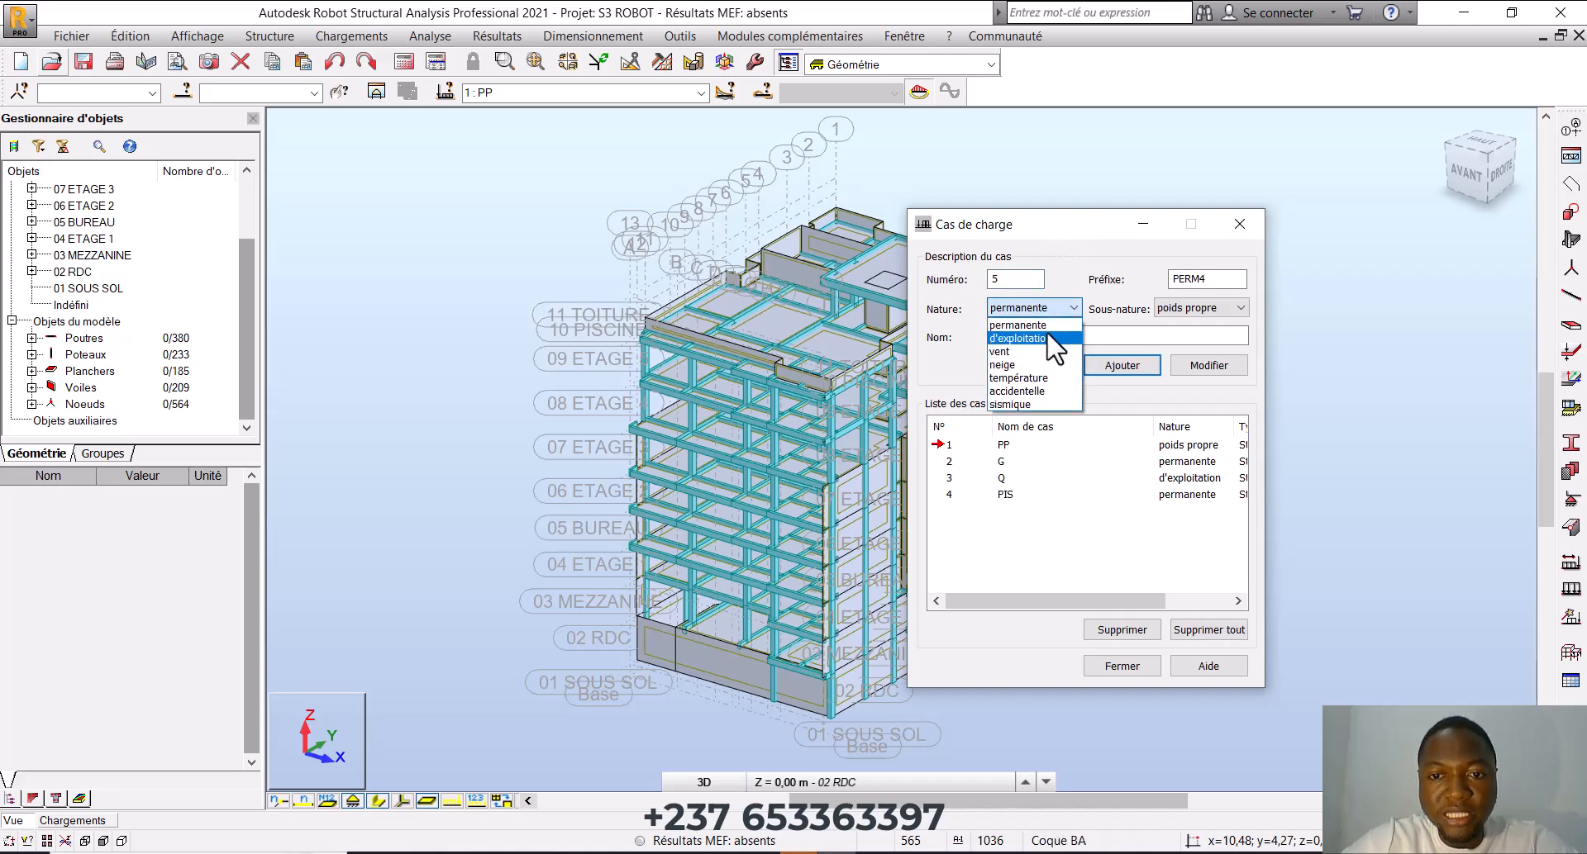
left_click(1045, 333)
left_click_drag(1222, 277, 1172, 289)
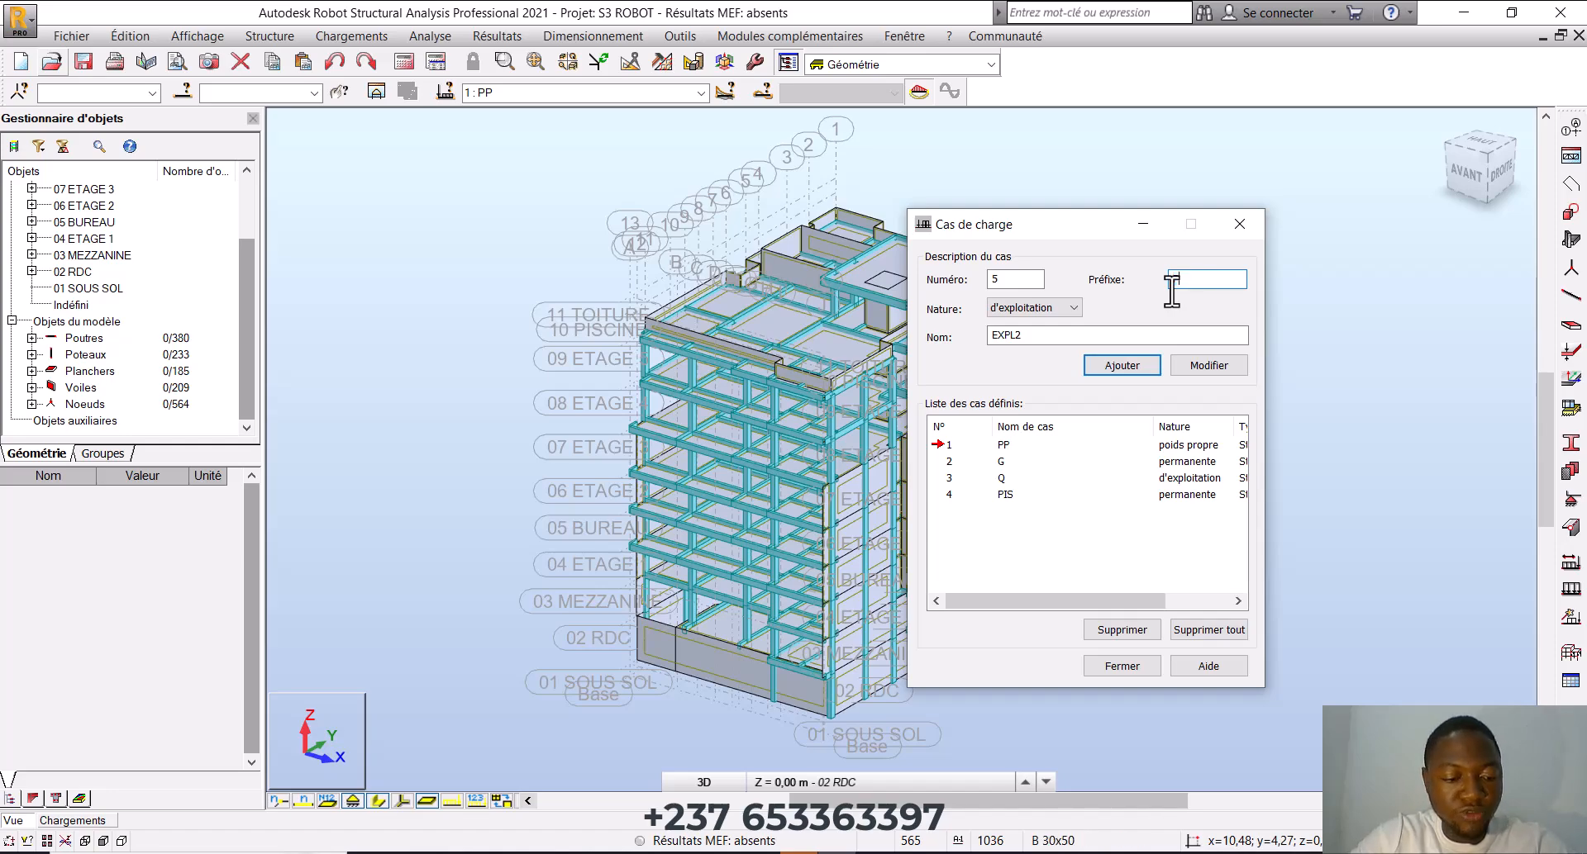
type("SCINE")
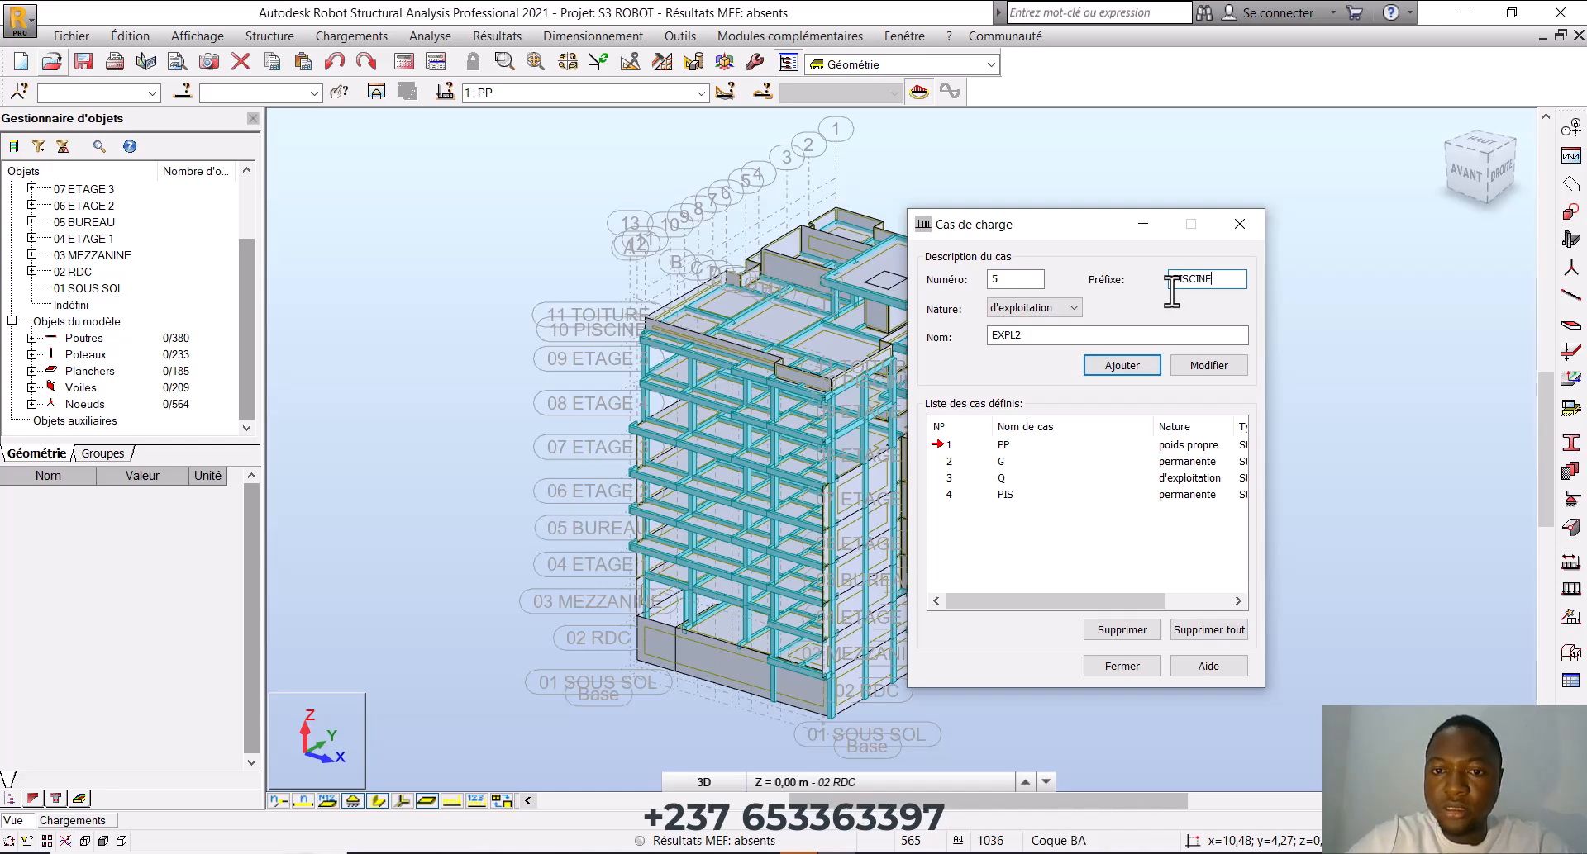
double_click(1012, 335)
type("PISCINE")
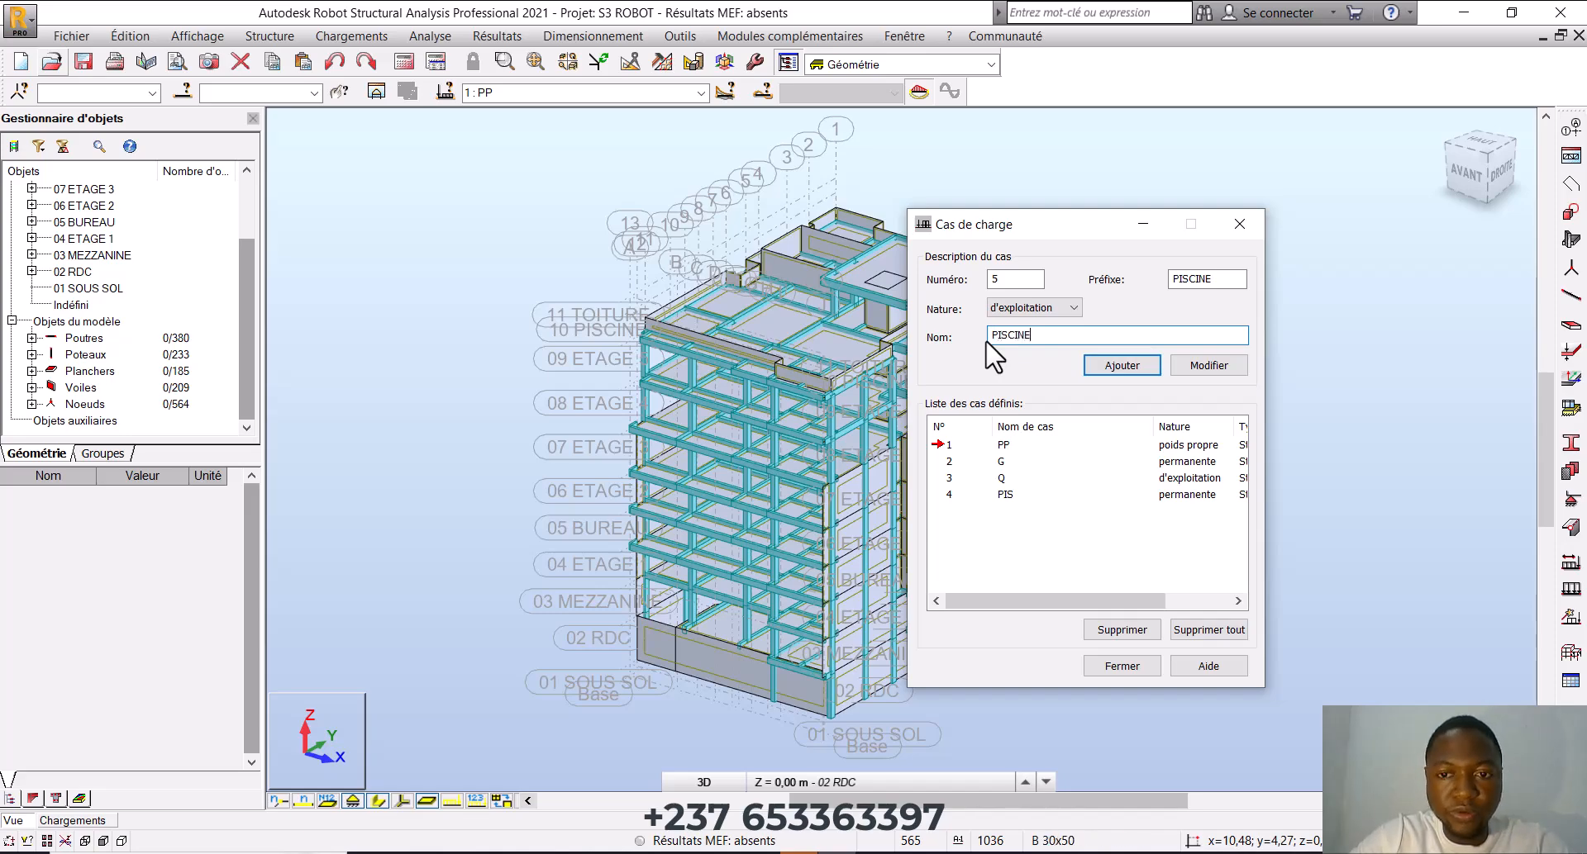
left_click(1129, 364)
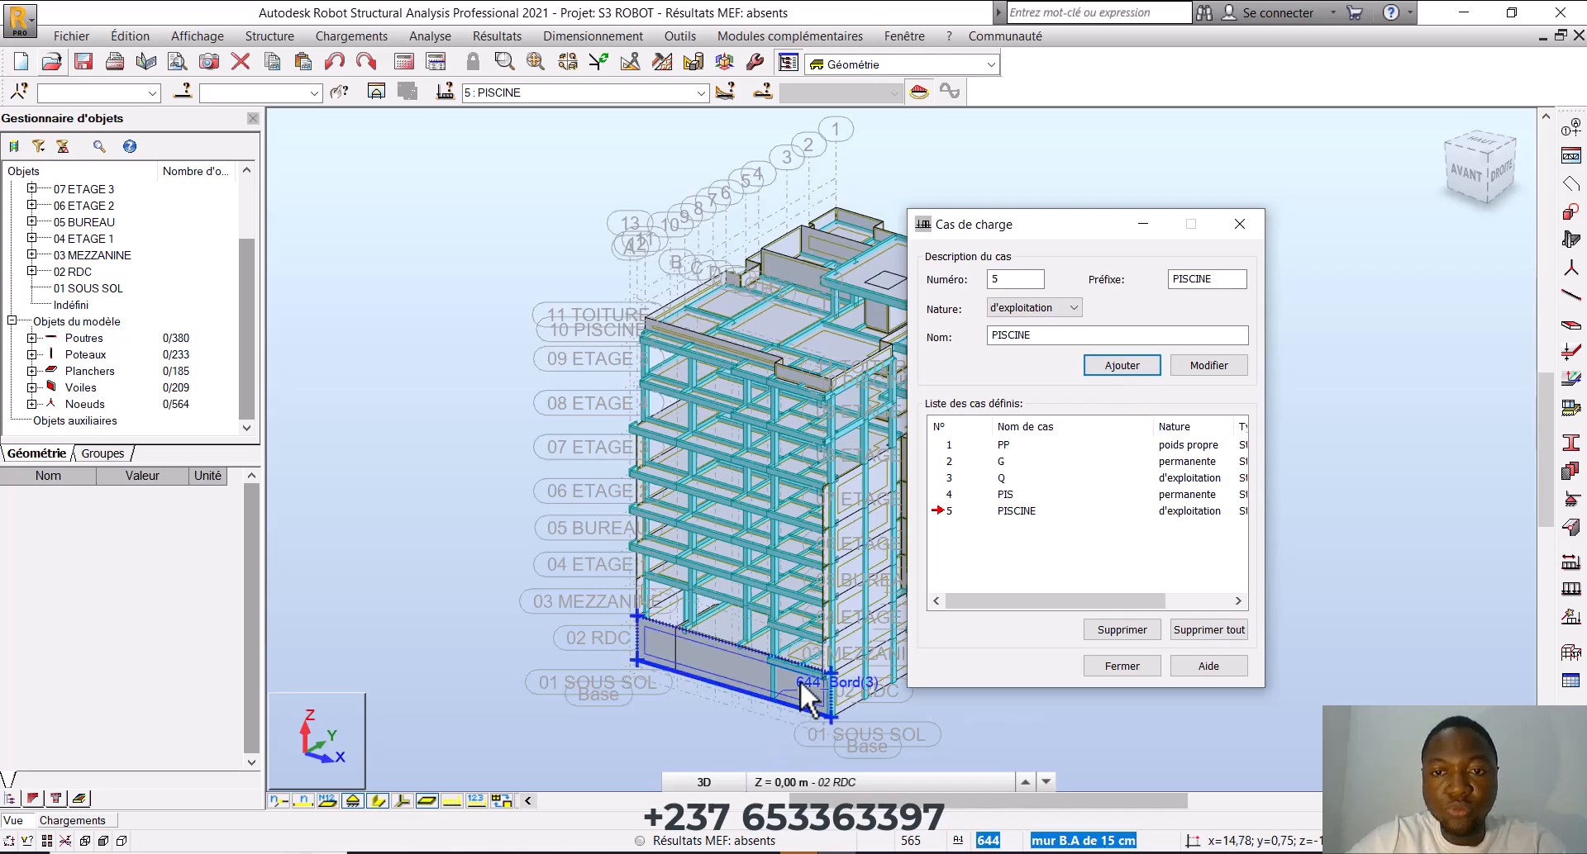
Add a load case of nature permanente named POUSSEE DES TERRES with a matching prefix, and close the load case definitions
left_click(1062, 309)
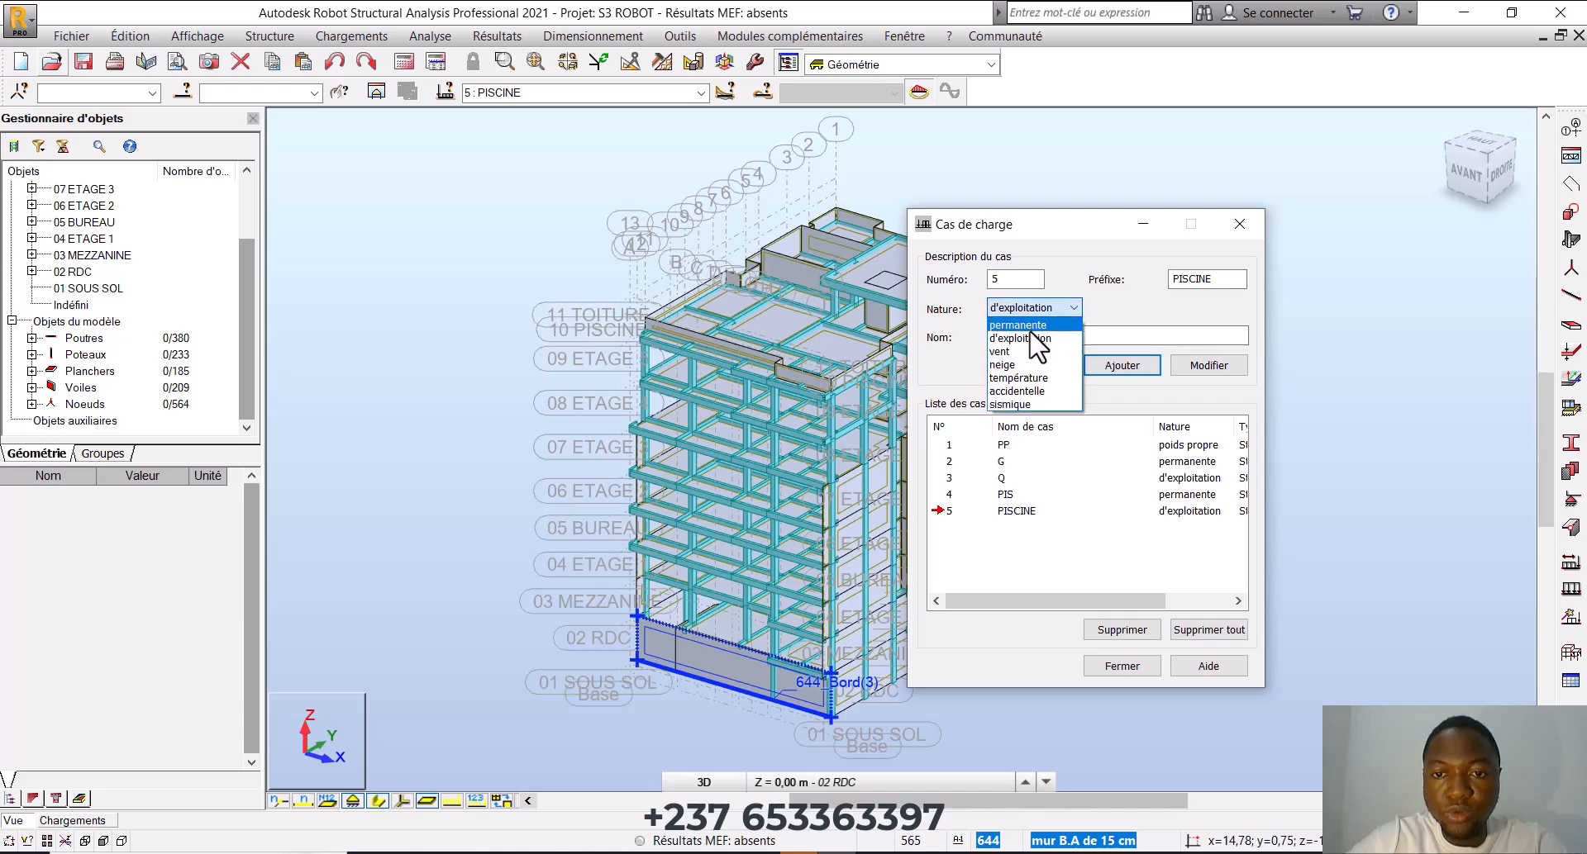
left_click(1024, 325)
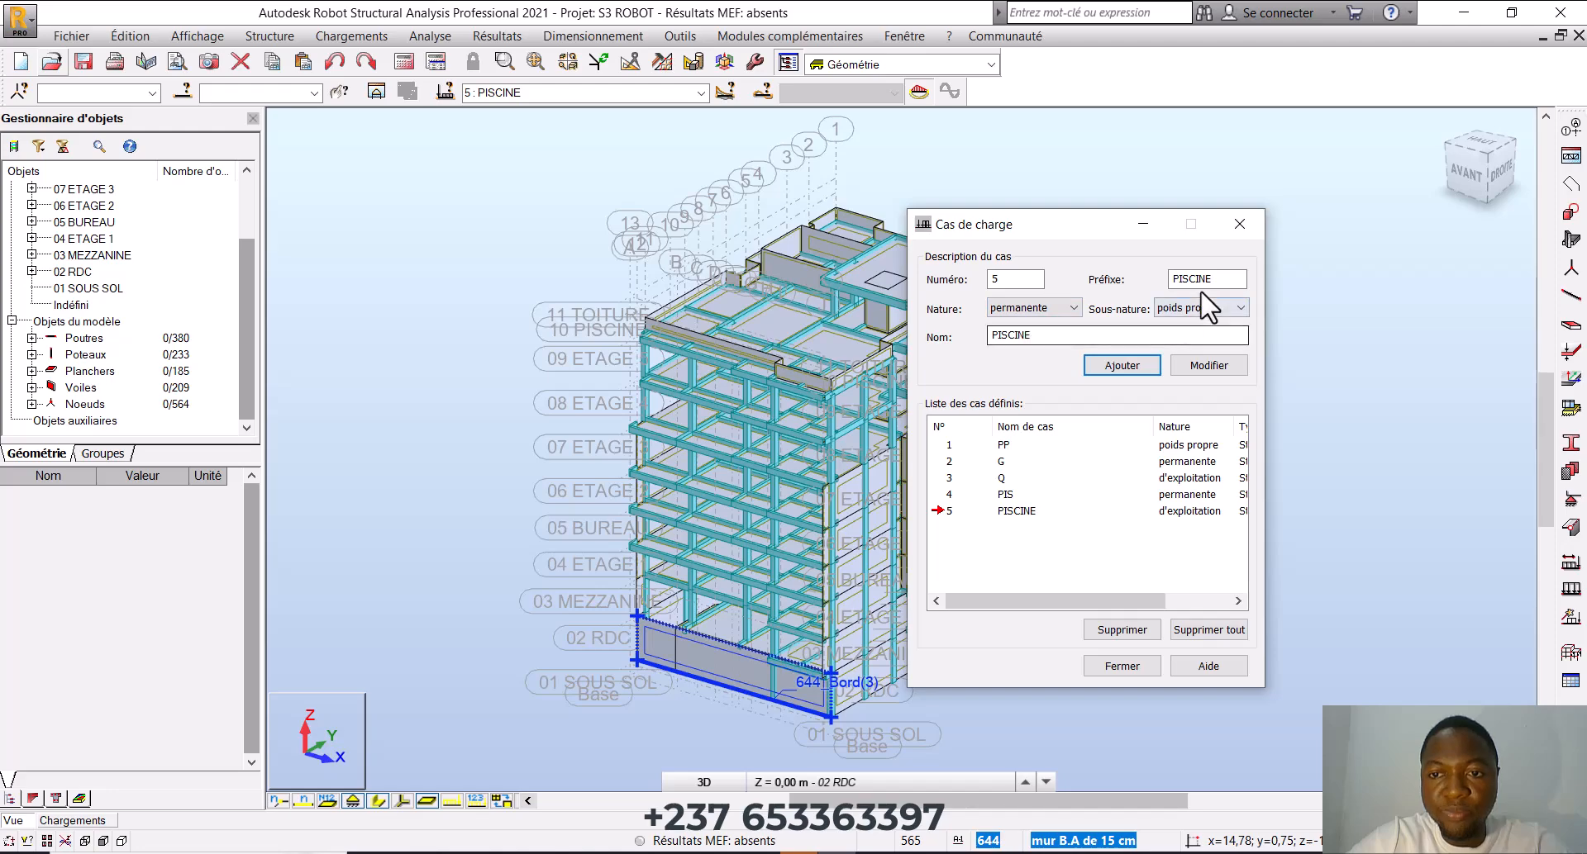
double_click(1180, 281)
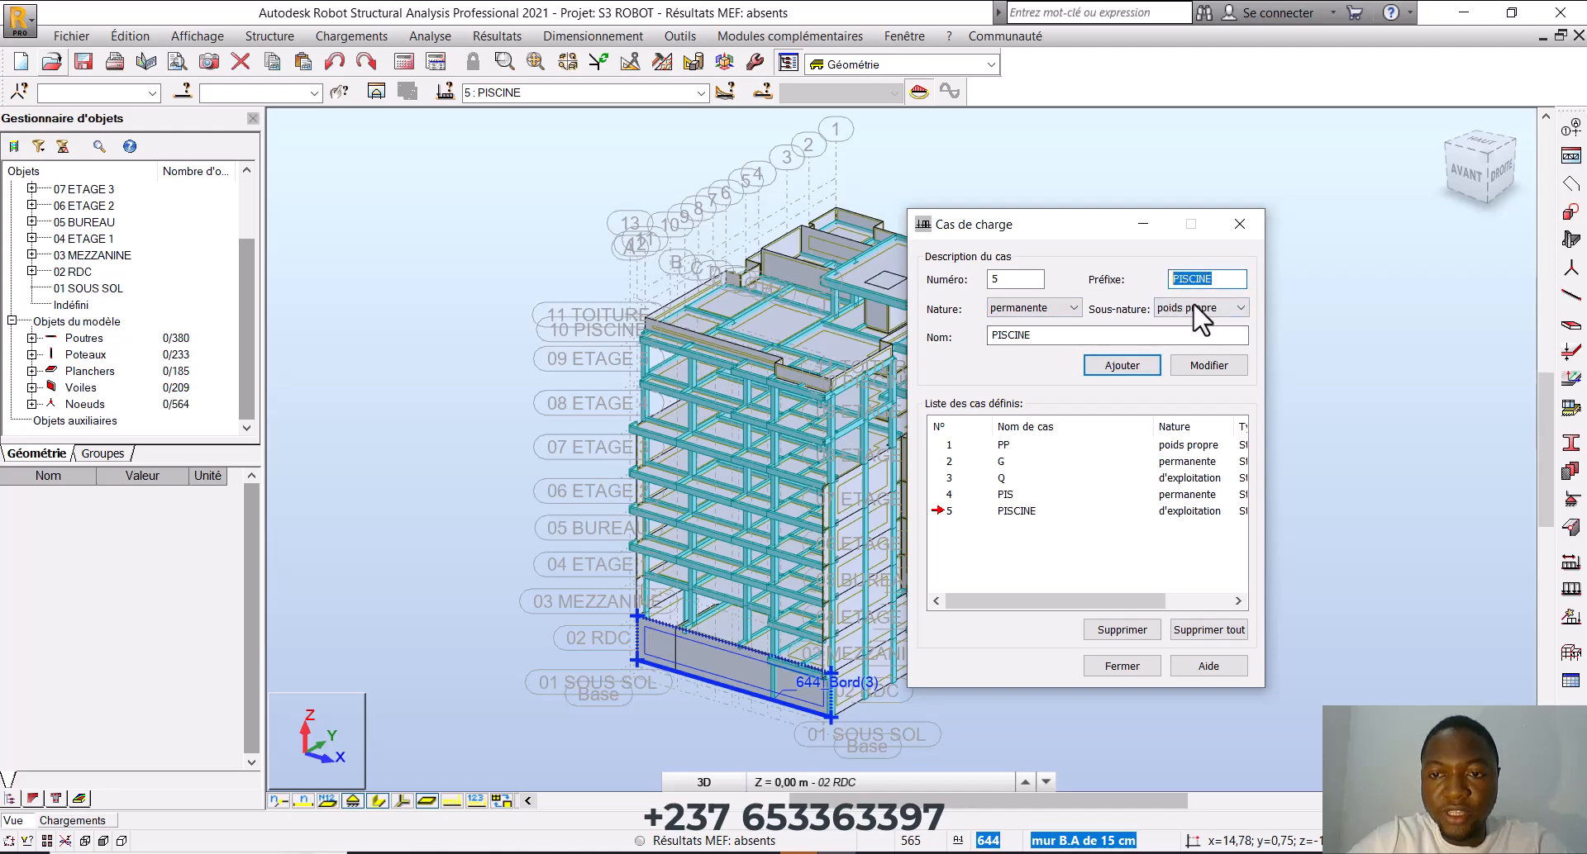
left_click(1207, 308)
left_click(1198, 334)
double_click(1208, 279)
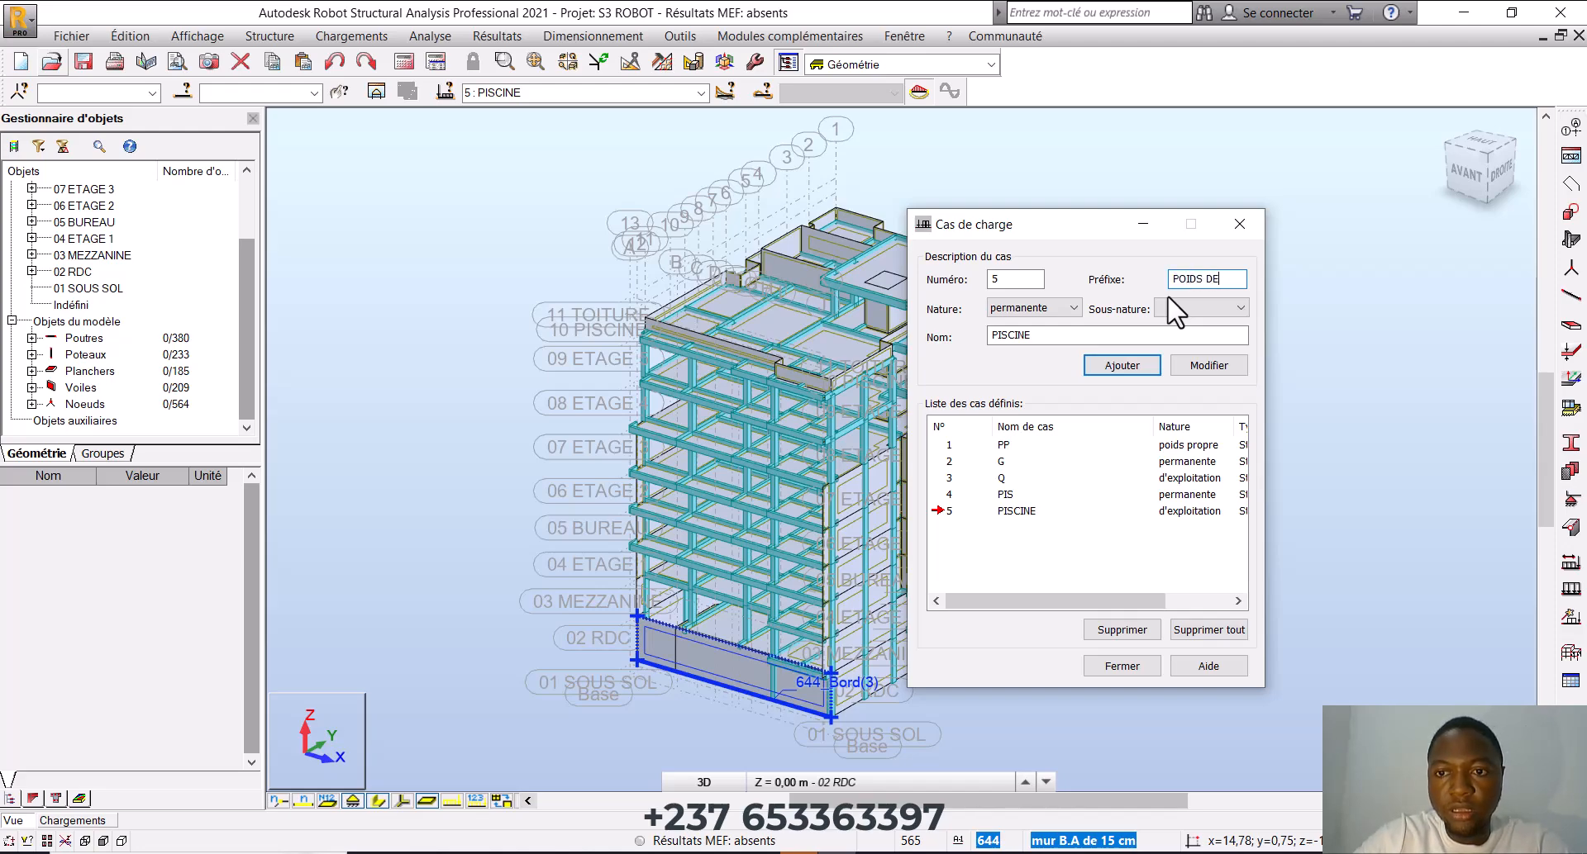
type("POIDS DES TERRE")
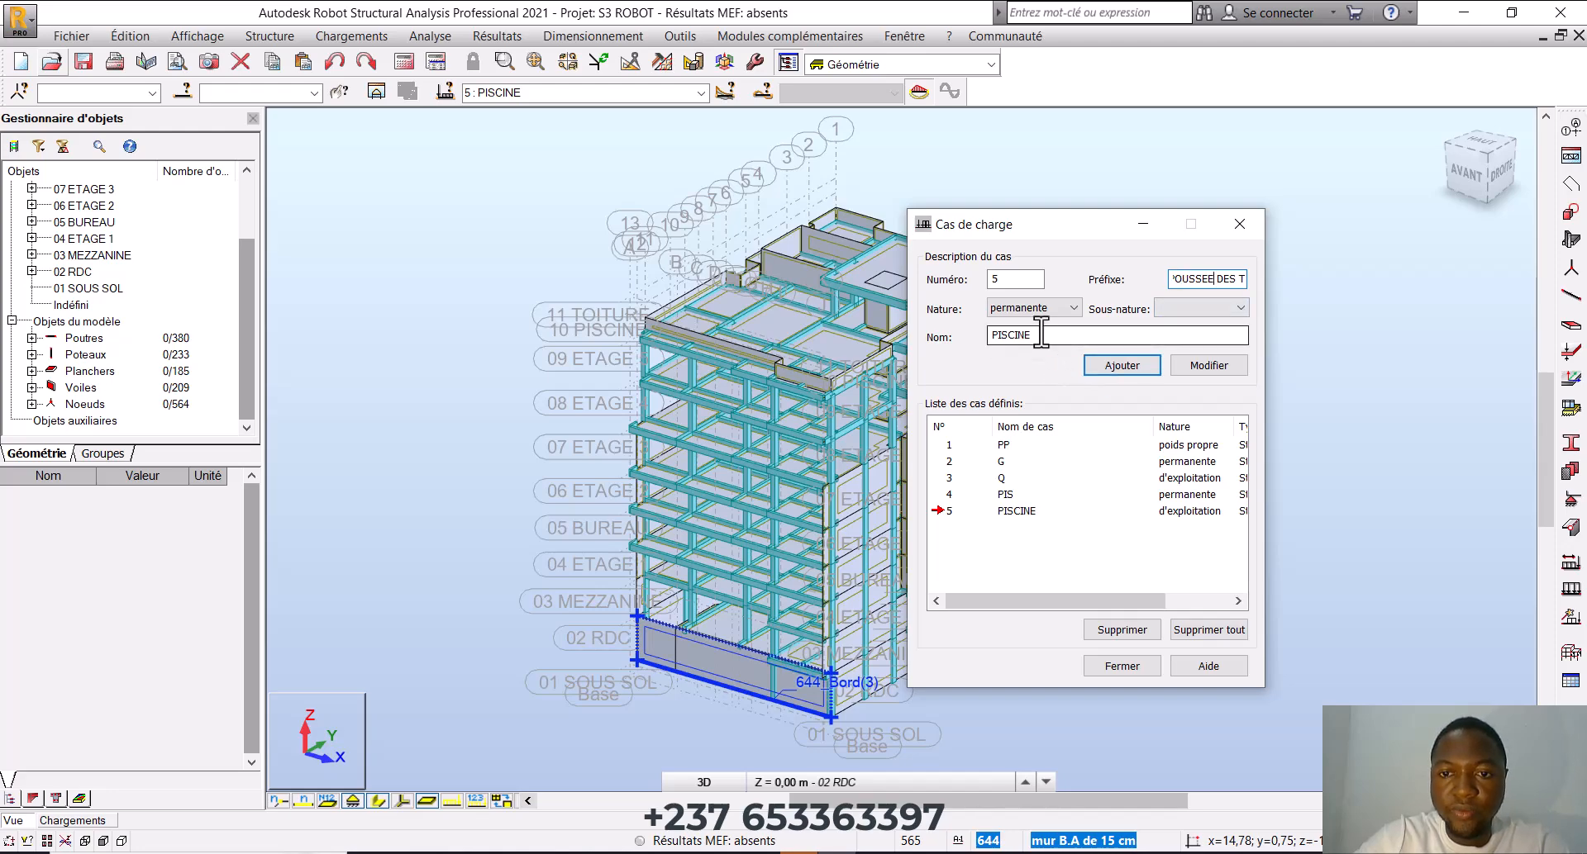
left_click_drag(1041, 333, 986, 336)
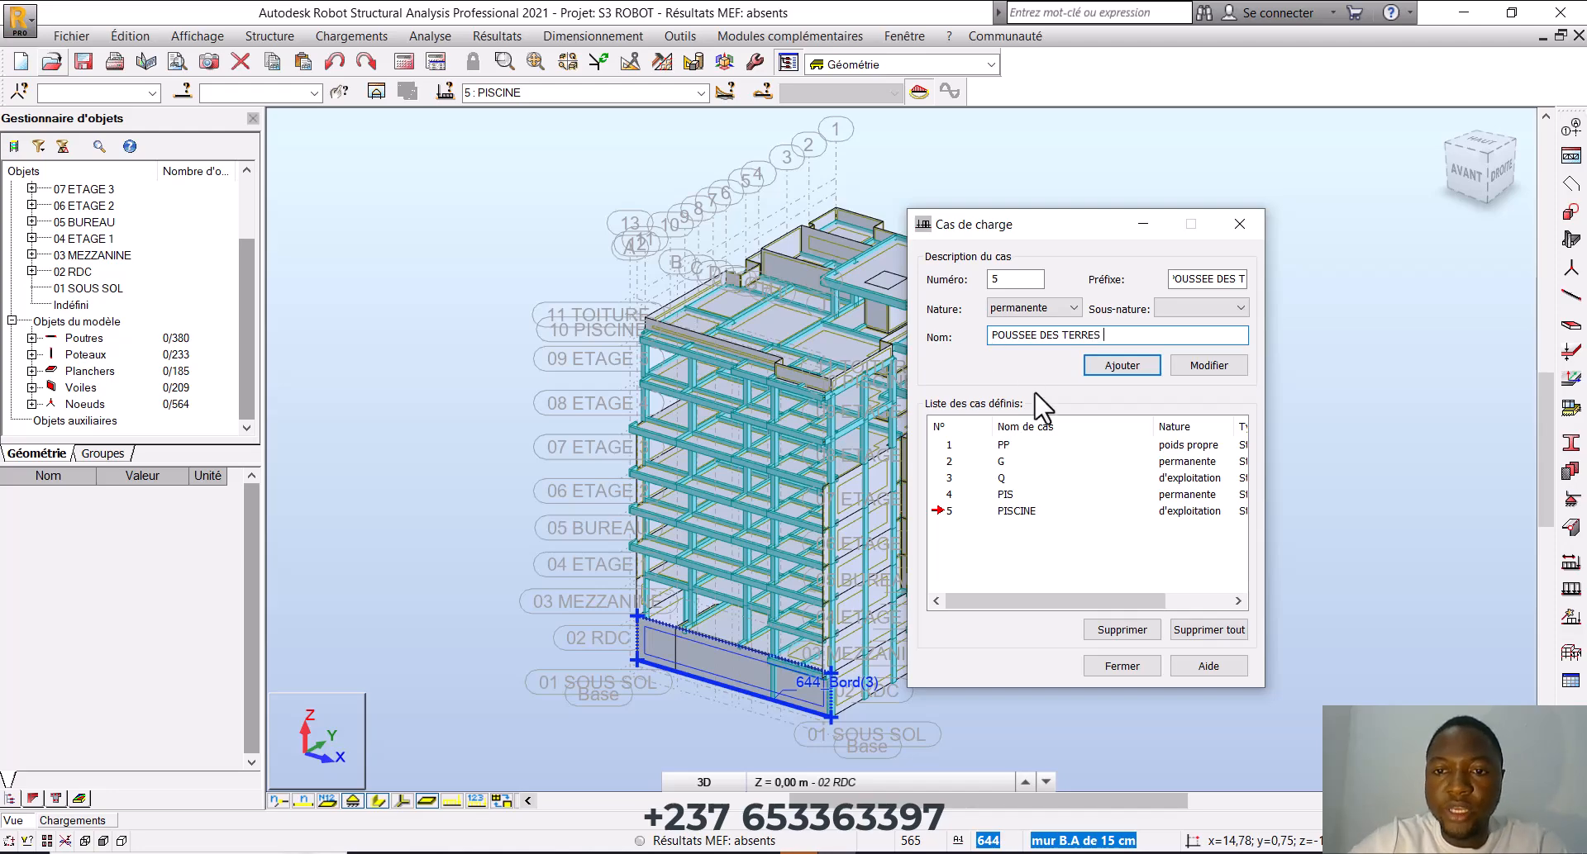
left_click(1111, 366)
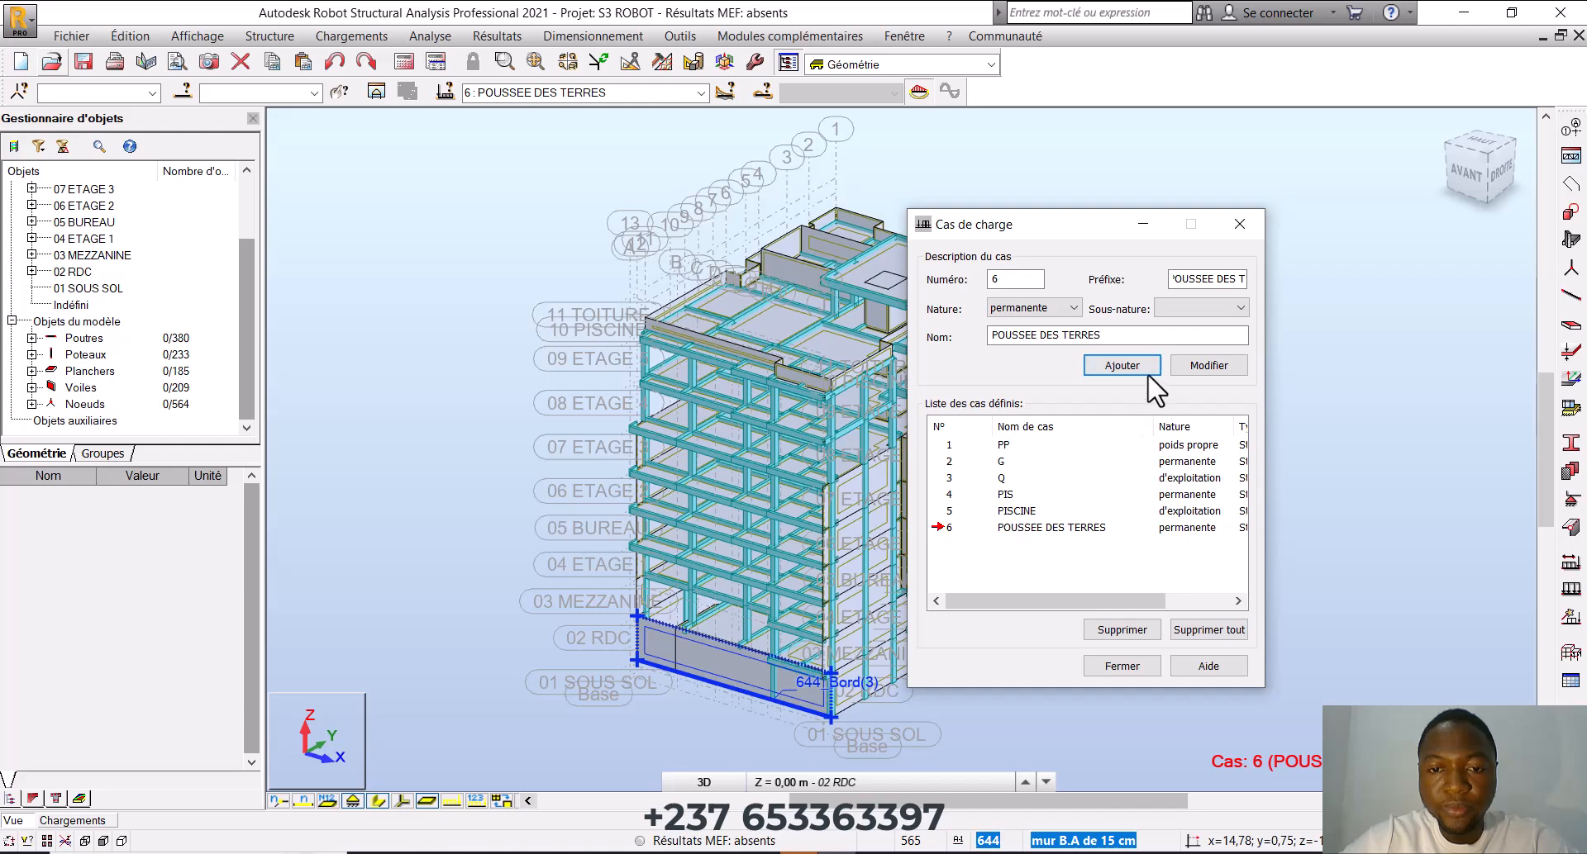
left_click(1239, 224)
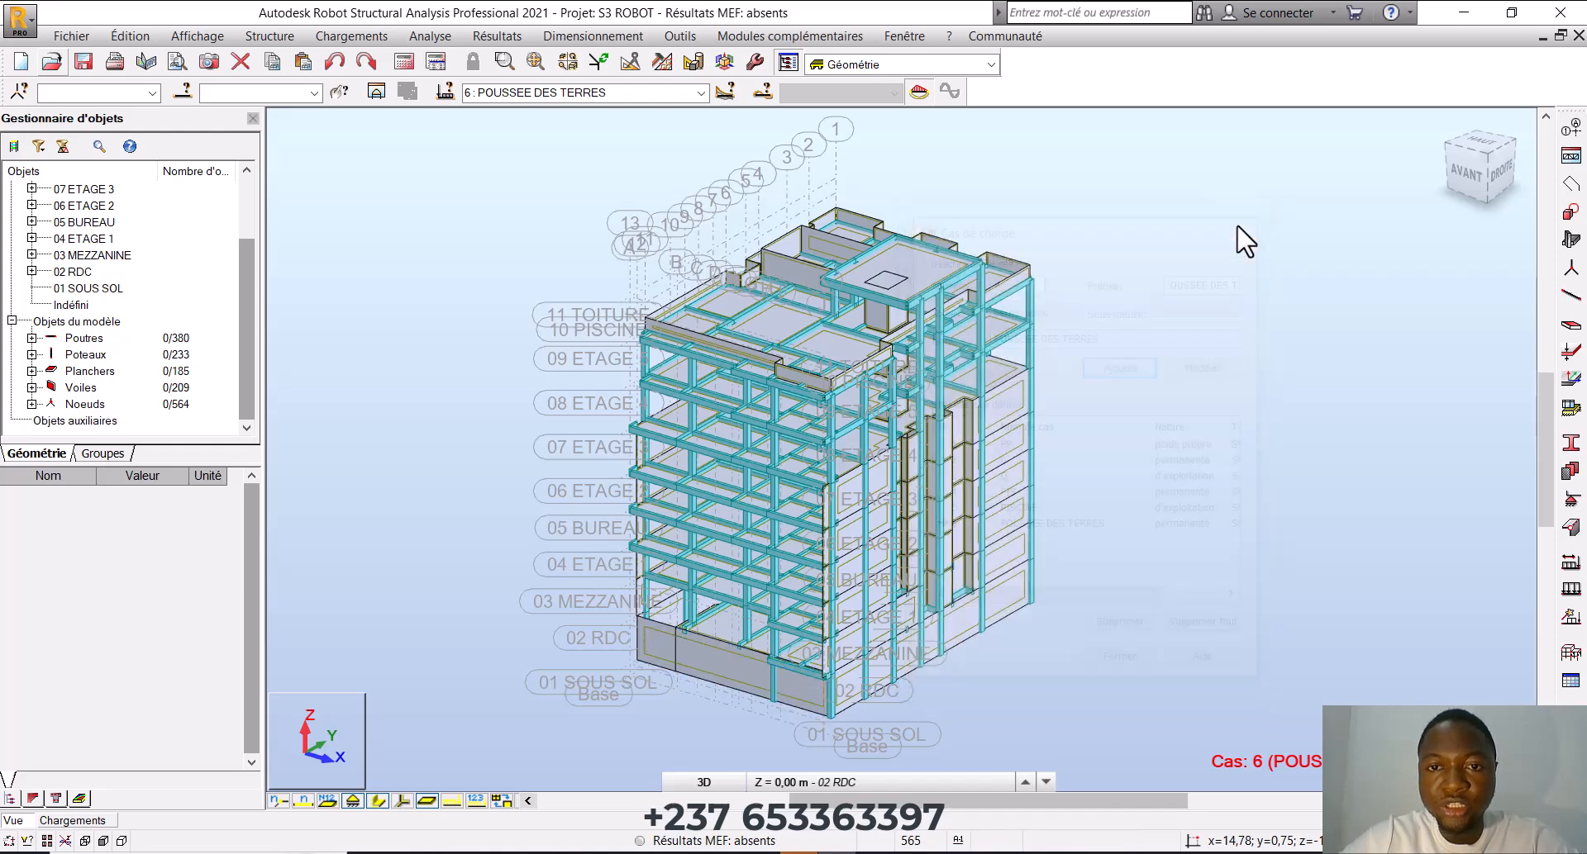
left_click(352, 37)
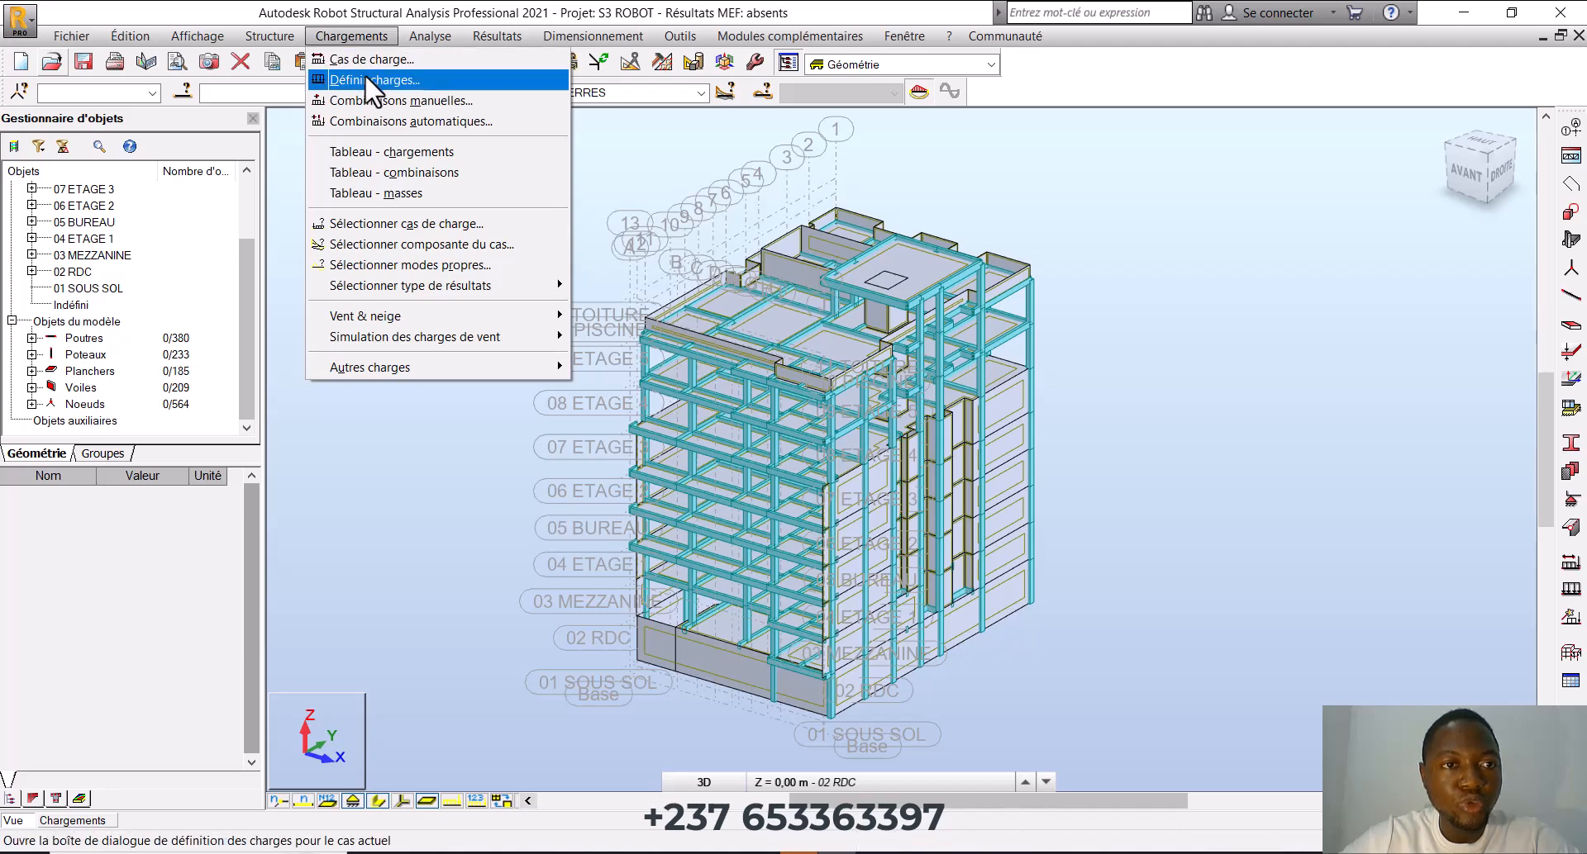
left_click(364, 80)
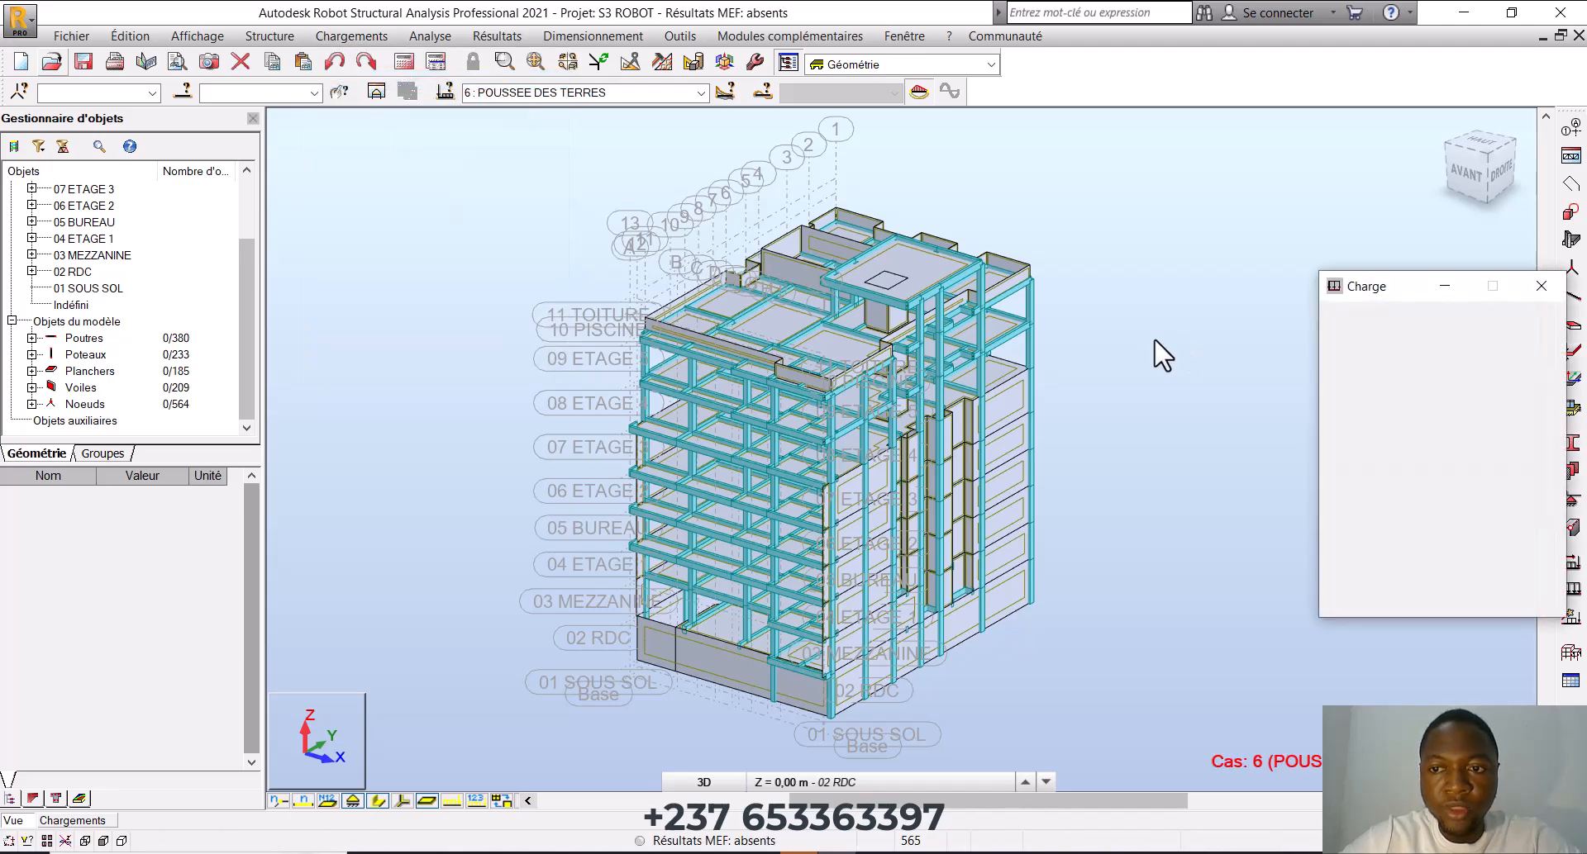
left_click_drag(1381, 285, 1031, 260)
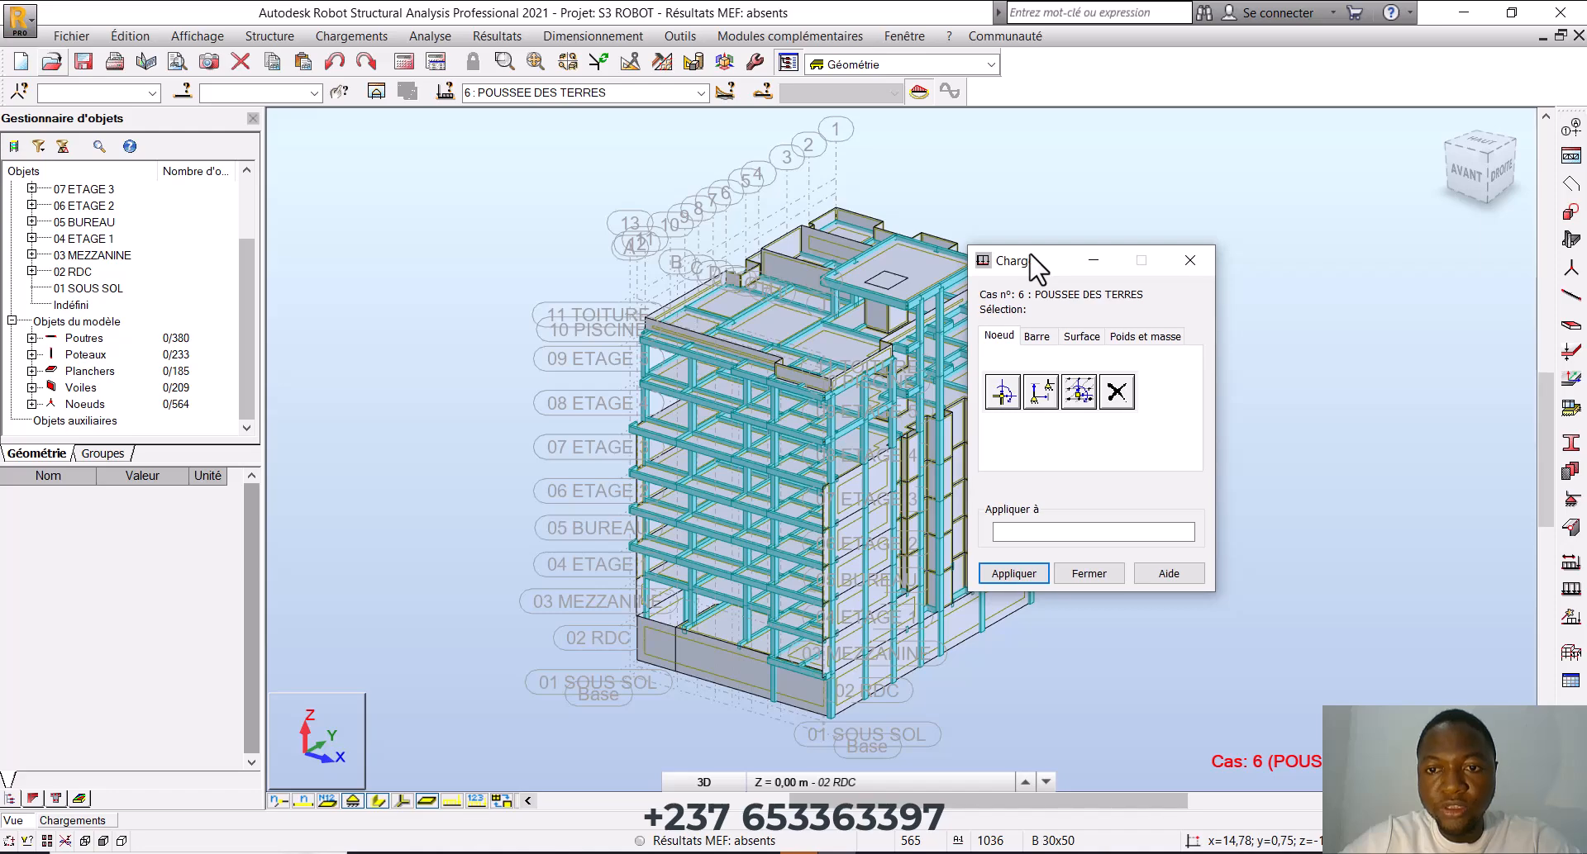
left_click(1078, 337)
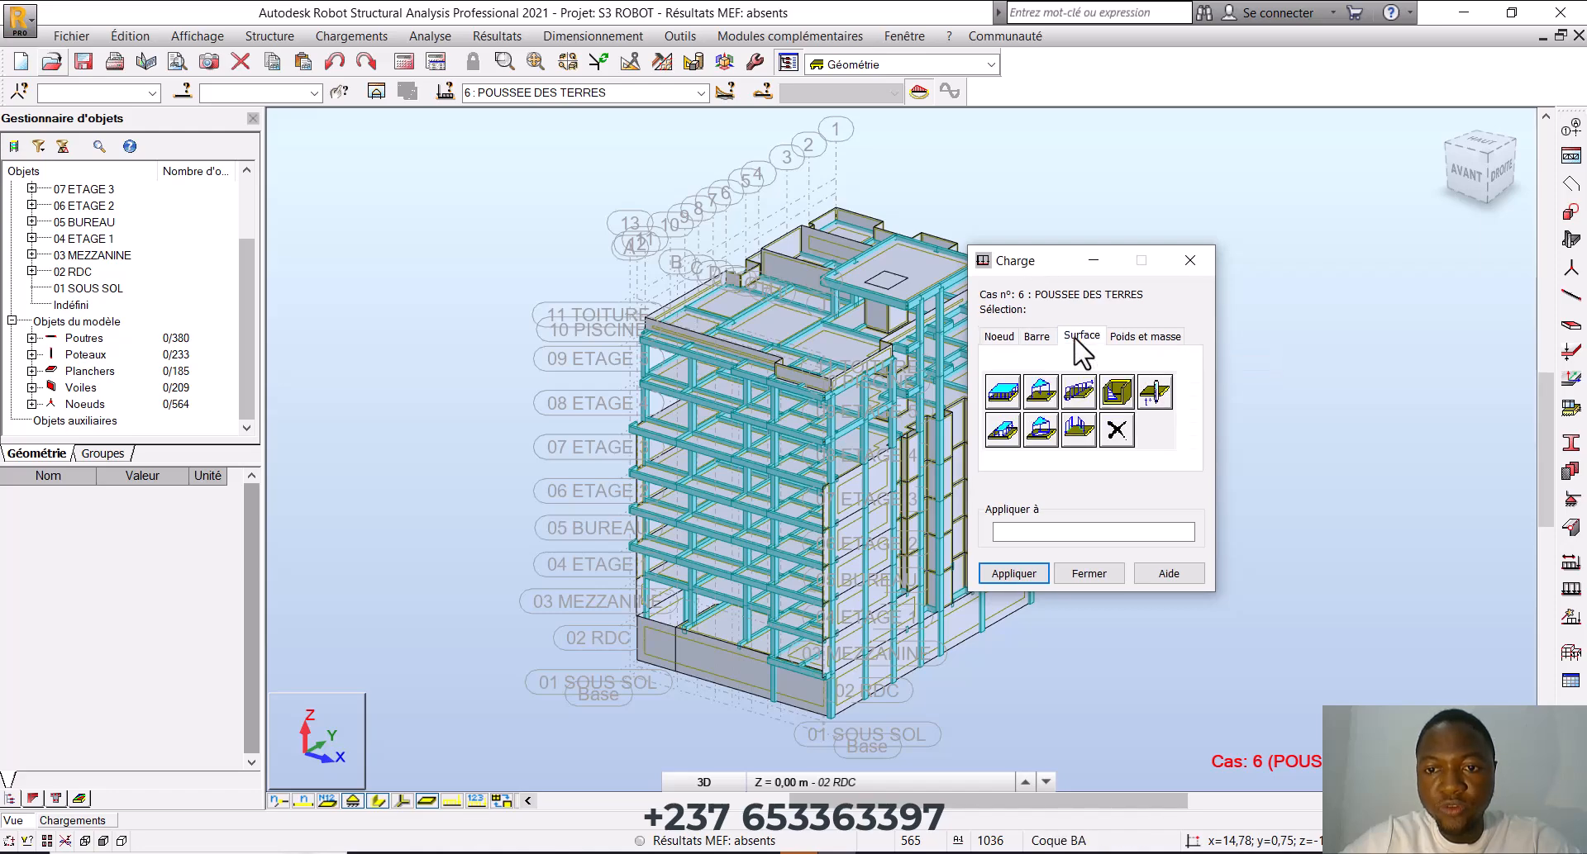
left_click(1119, 385)
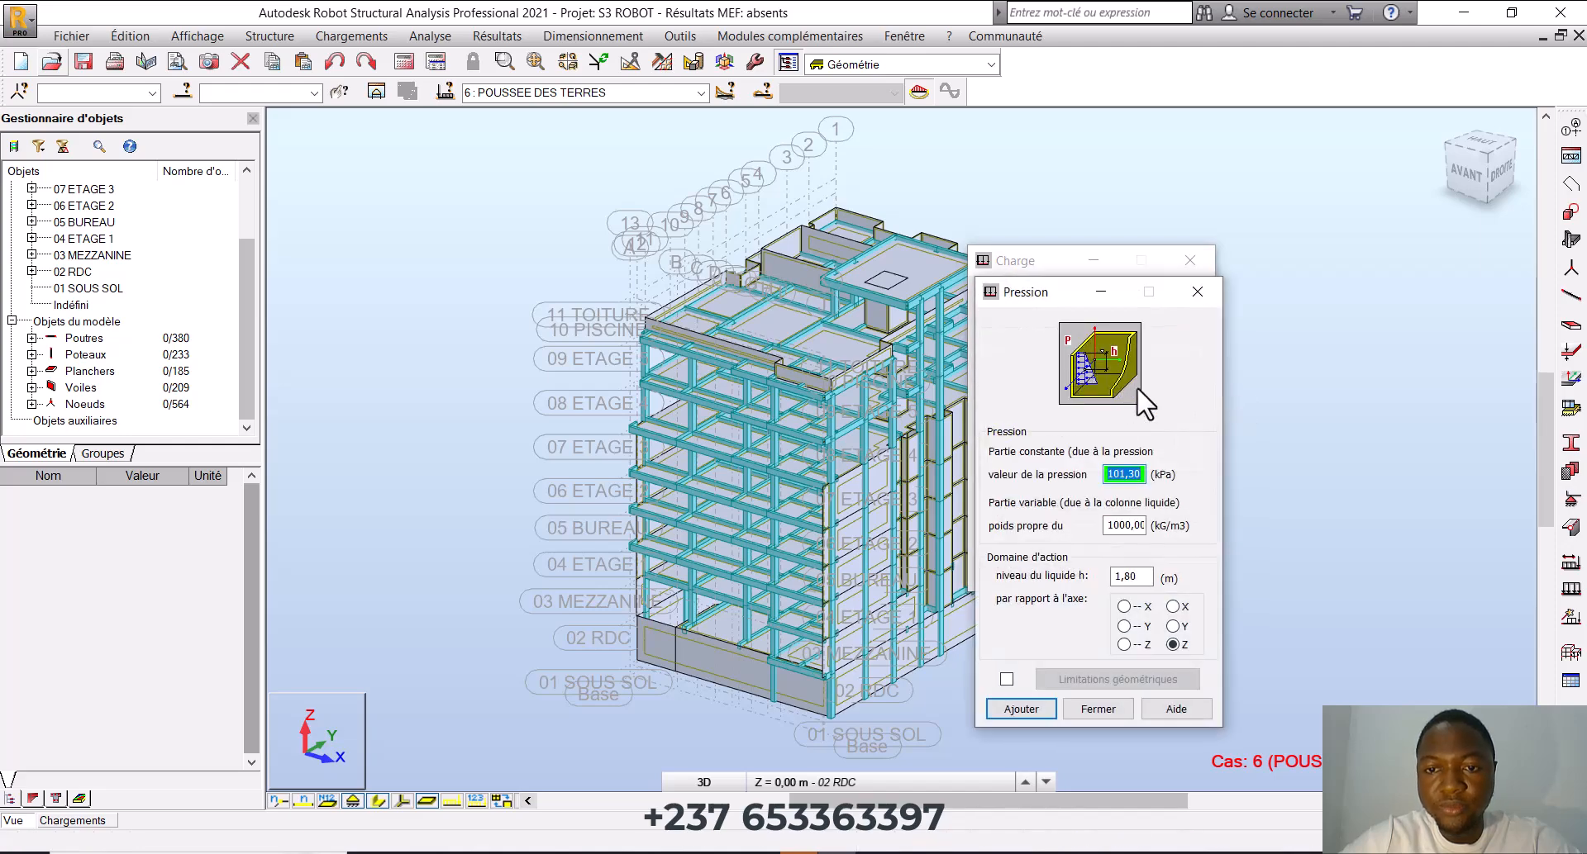
left_click_drag(1074, 278, 1210, 224)
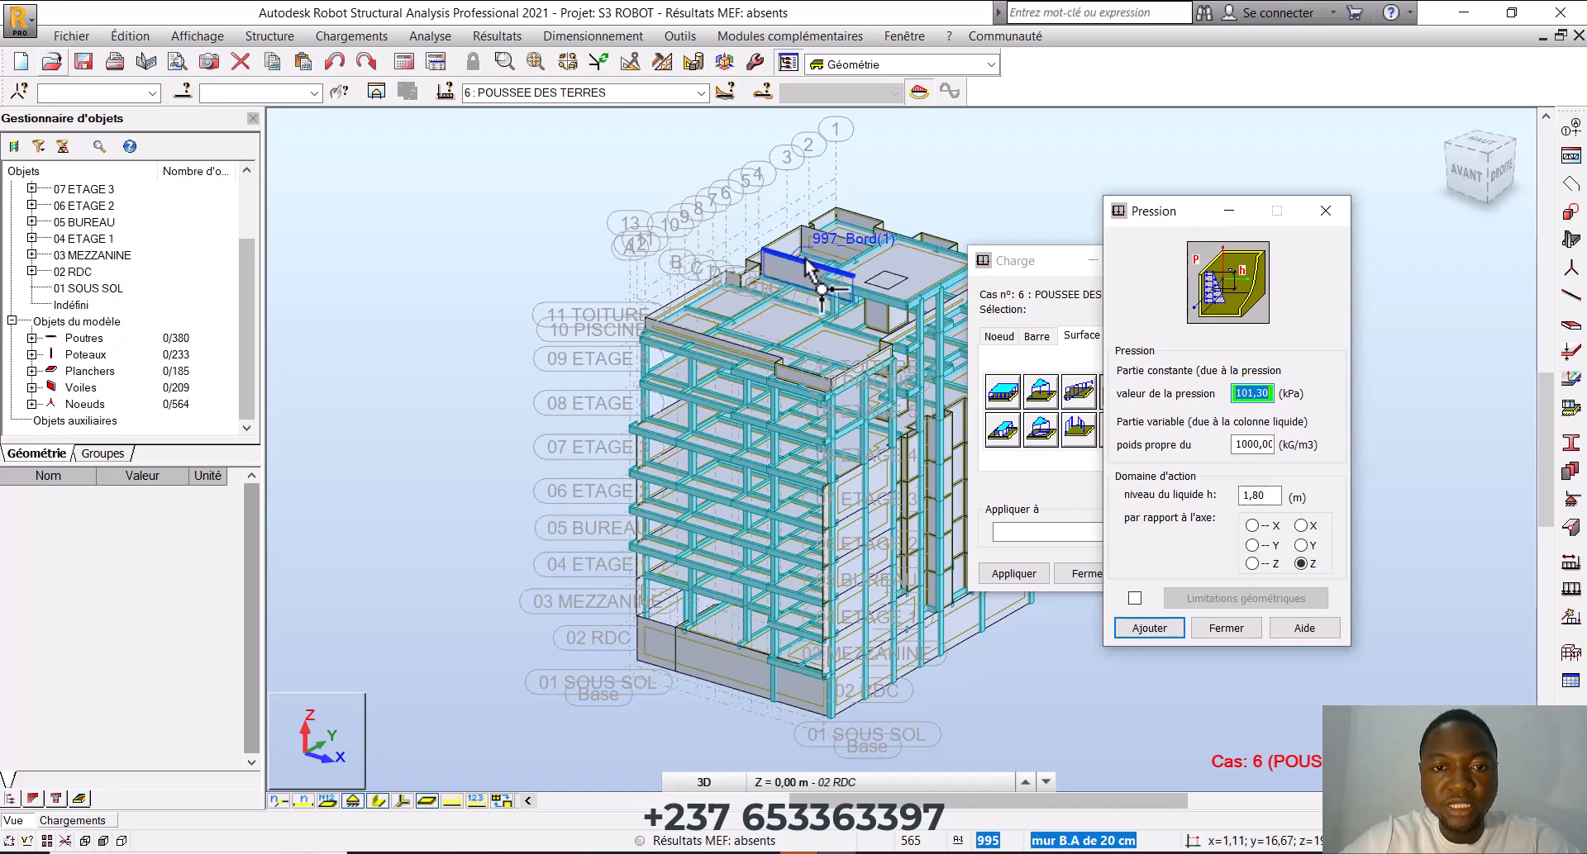
scroll(821, 240, "up", 5)
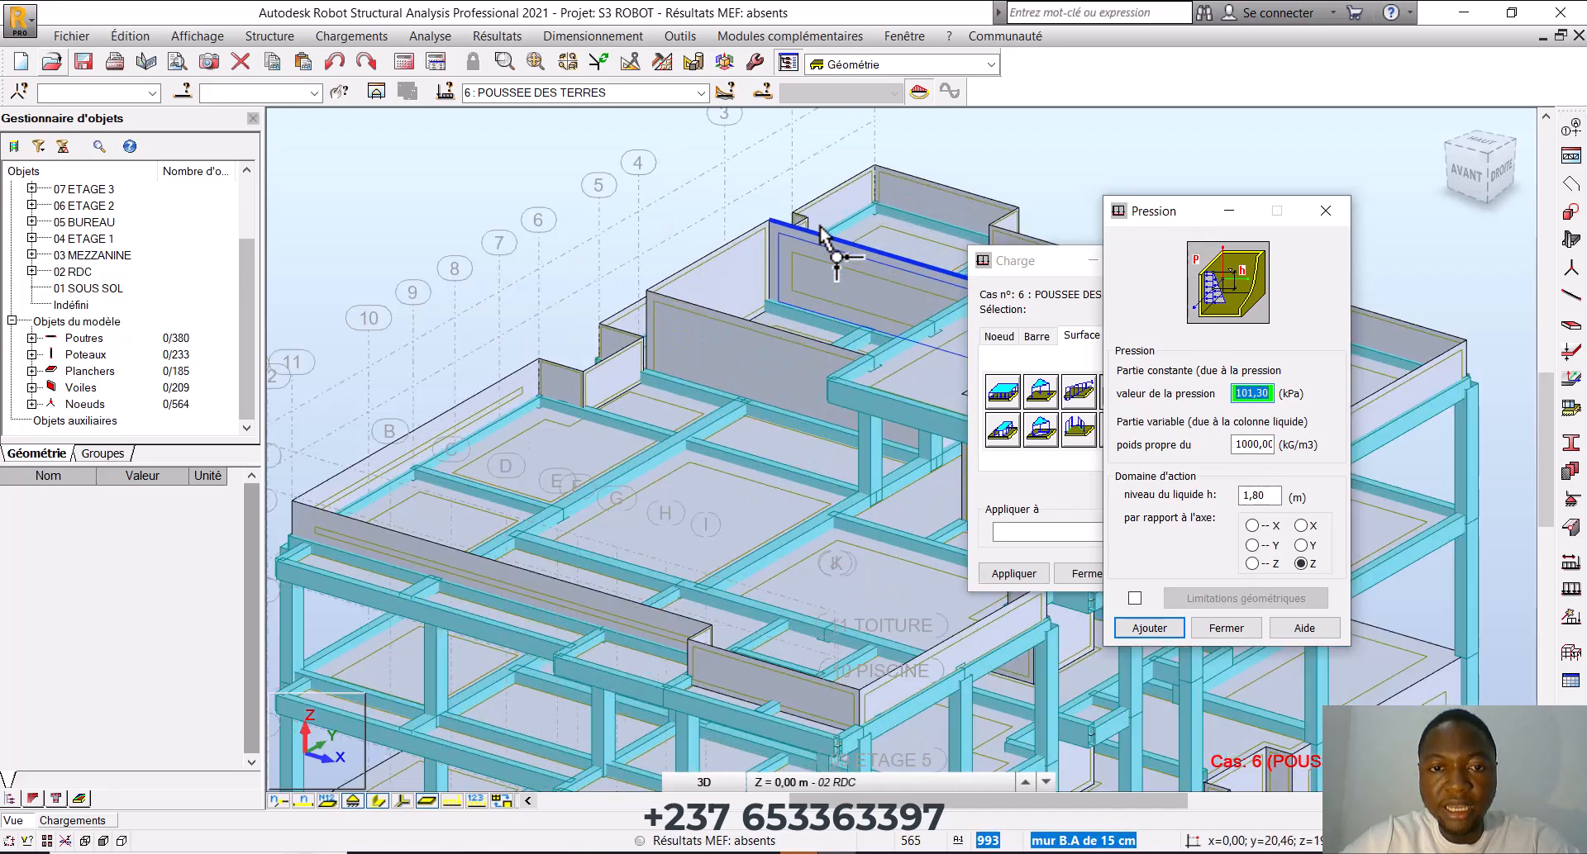
scroll(710, 271, "down", 3)
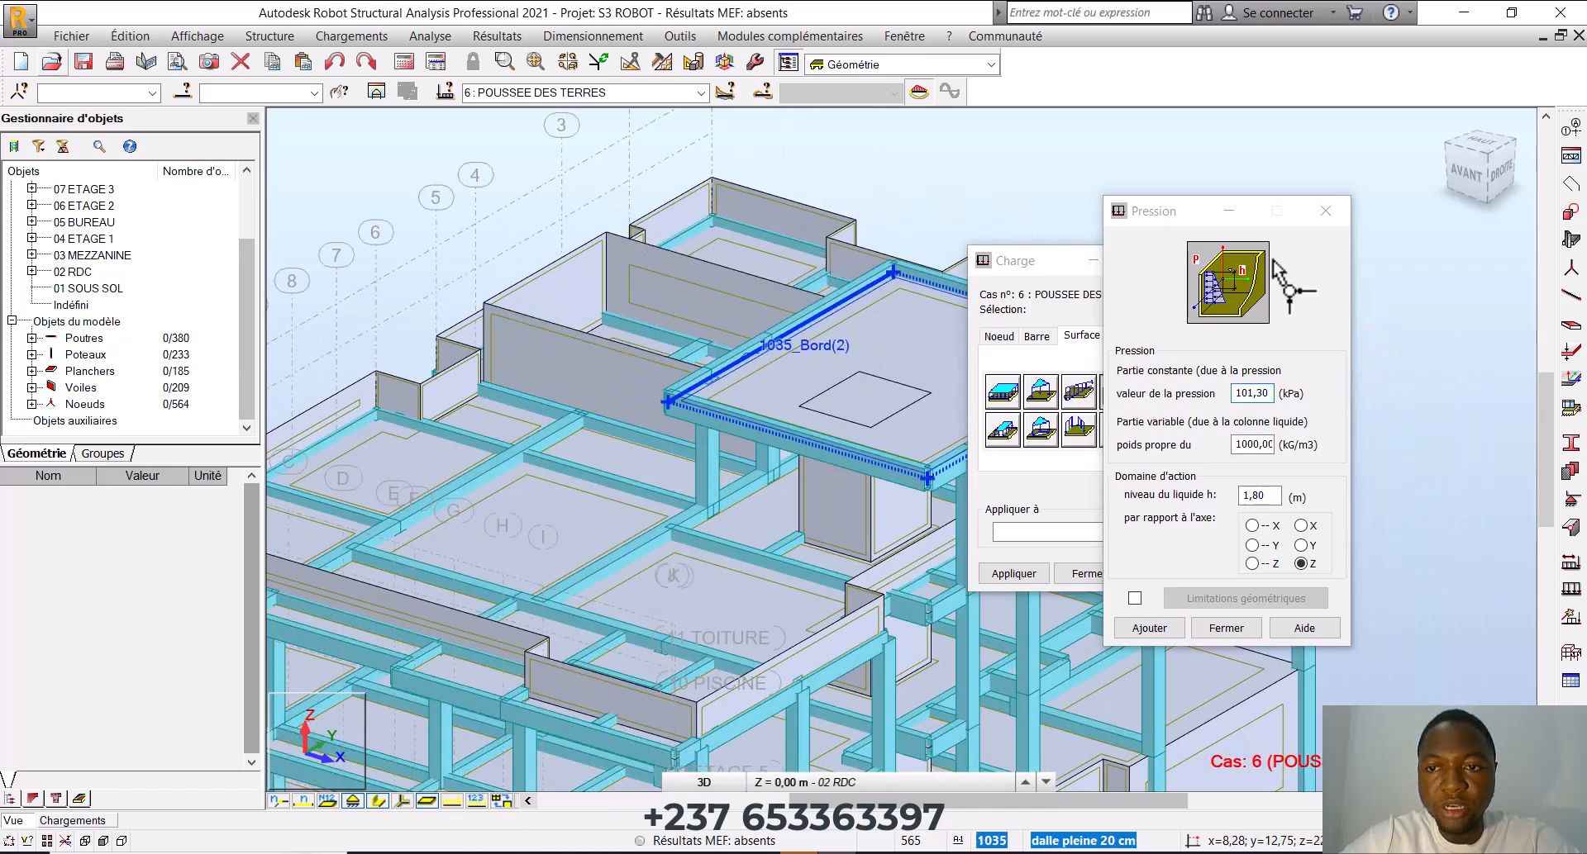
left_click(1325, 211)
left_click(1190, 260)
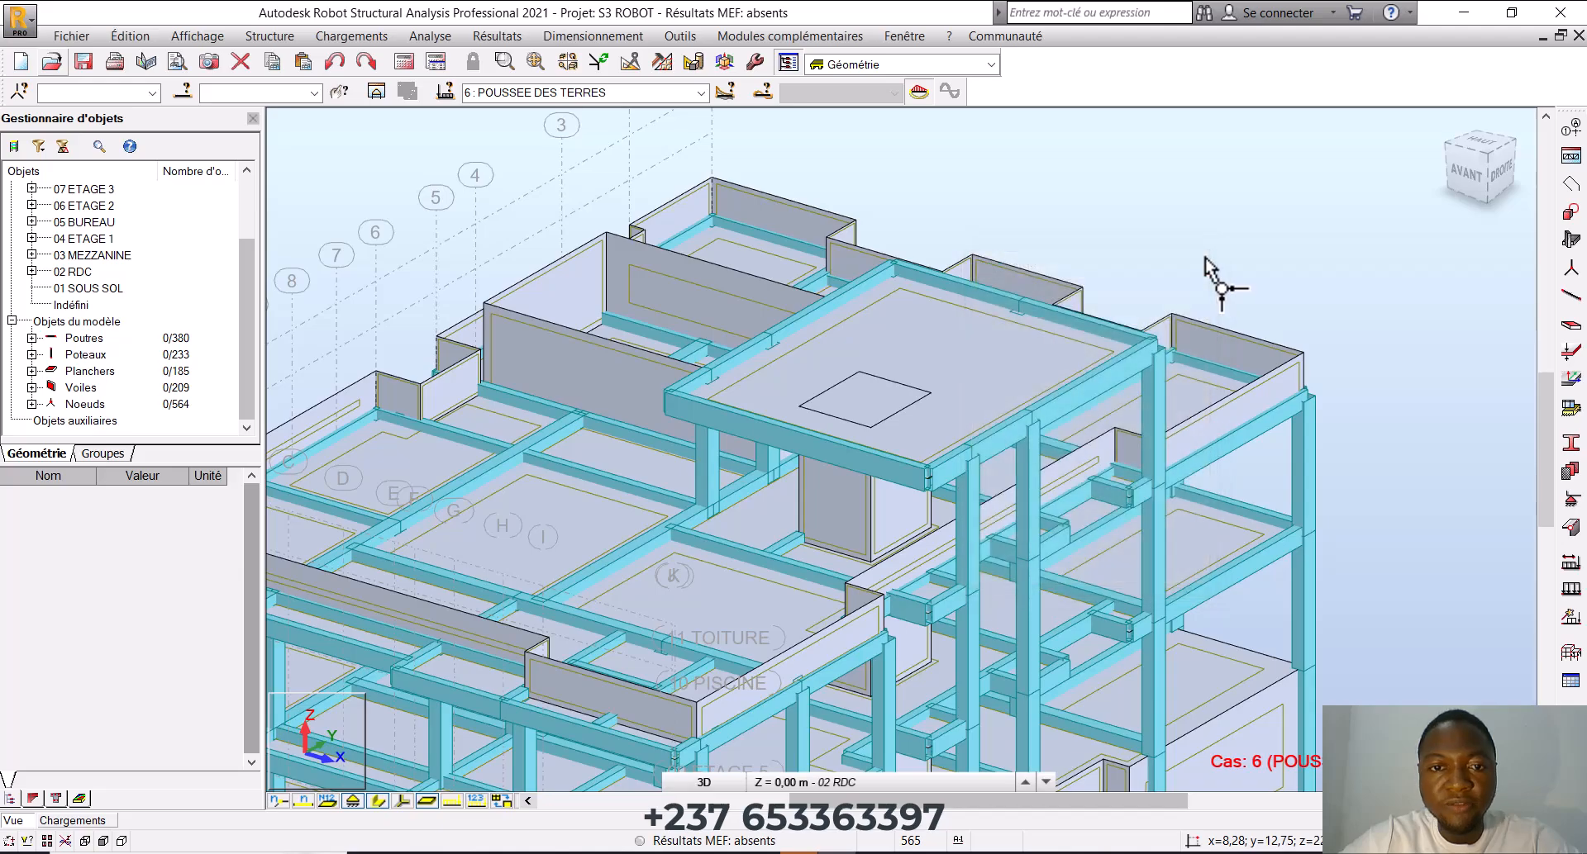
Isolate the four pool walls and the pool floor slab on the roof level for editing in their own view
scroll(712, 345, "down", 1)
middle_click_drag(713, 345, 1190, 387, "shift")
middle_click_drag(1266, 319, 1177, 337)
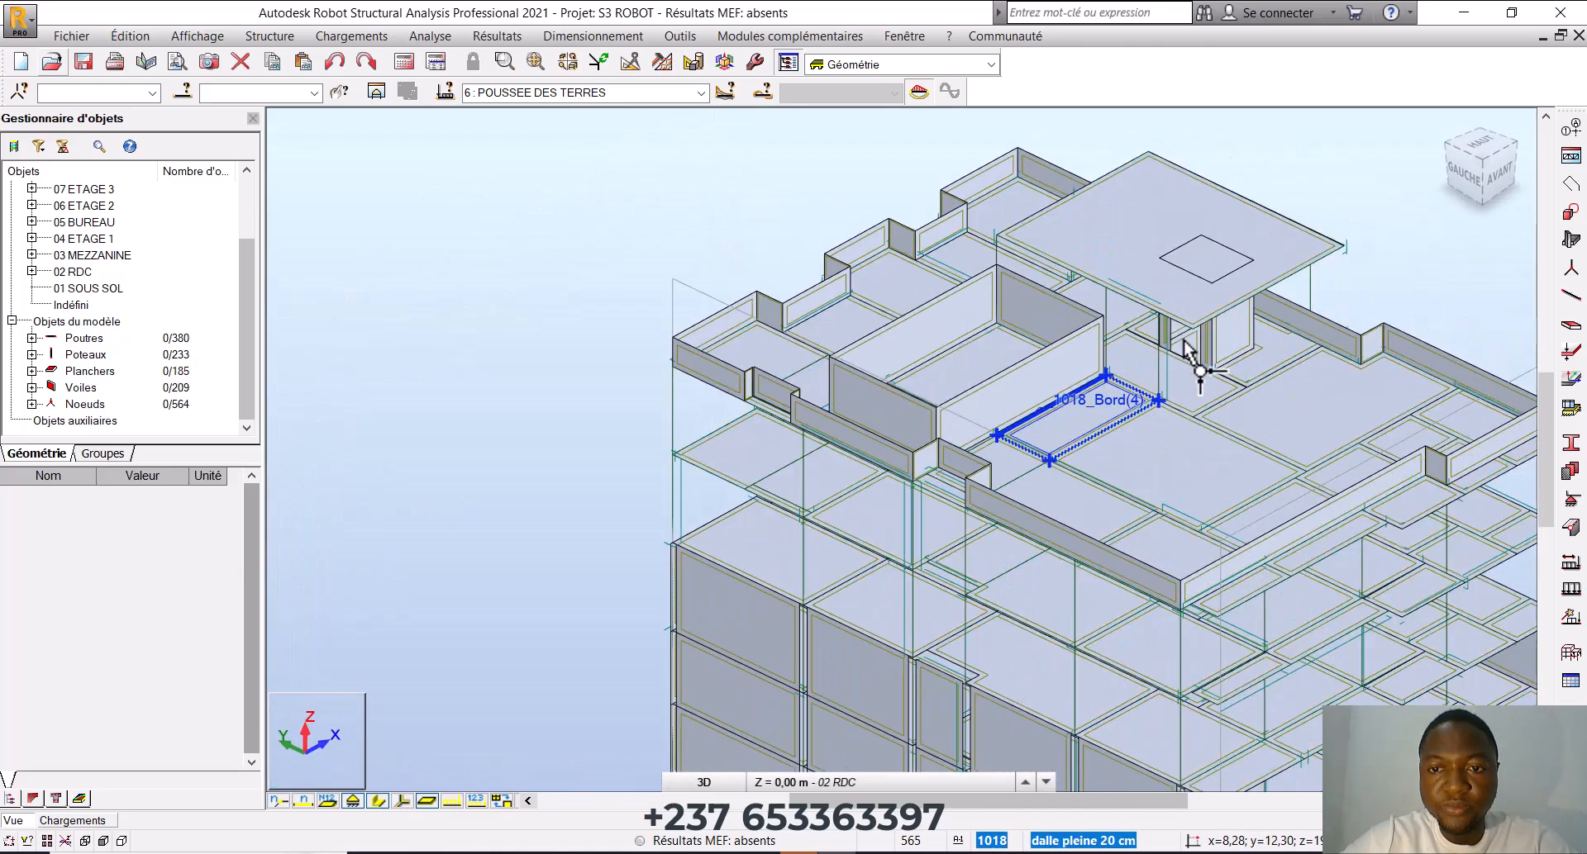
scroll(1022, 372, "up", 1)
scroll(1024, 380, "up", 2)
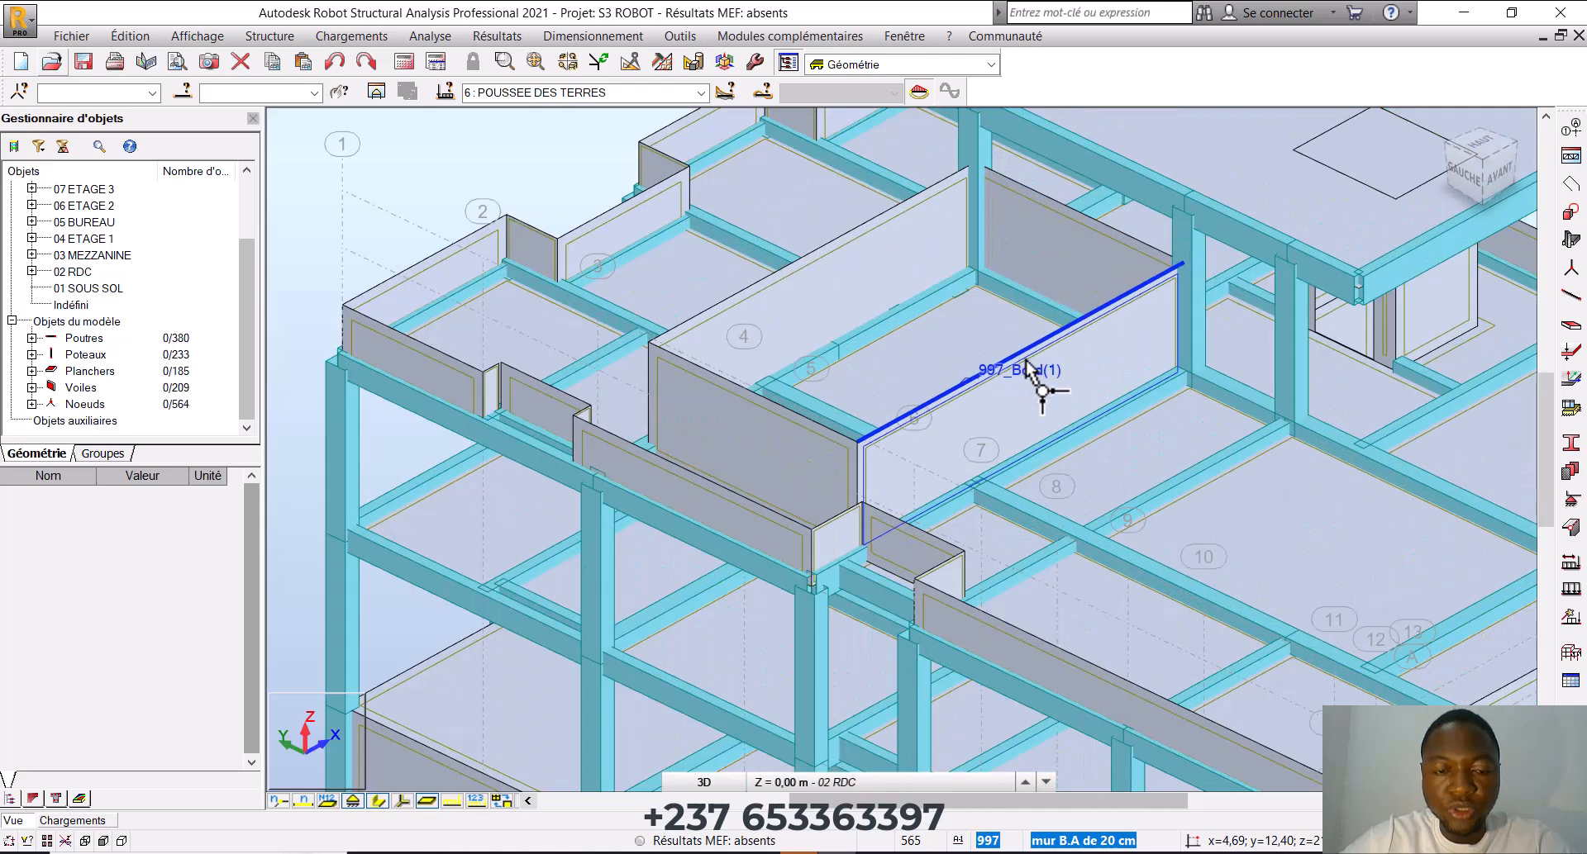
left_click(1029, 372)
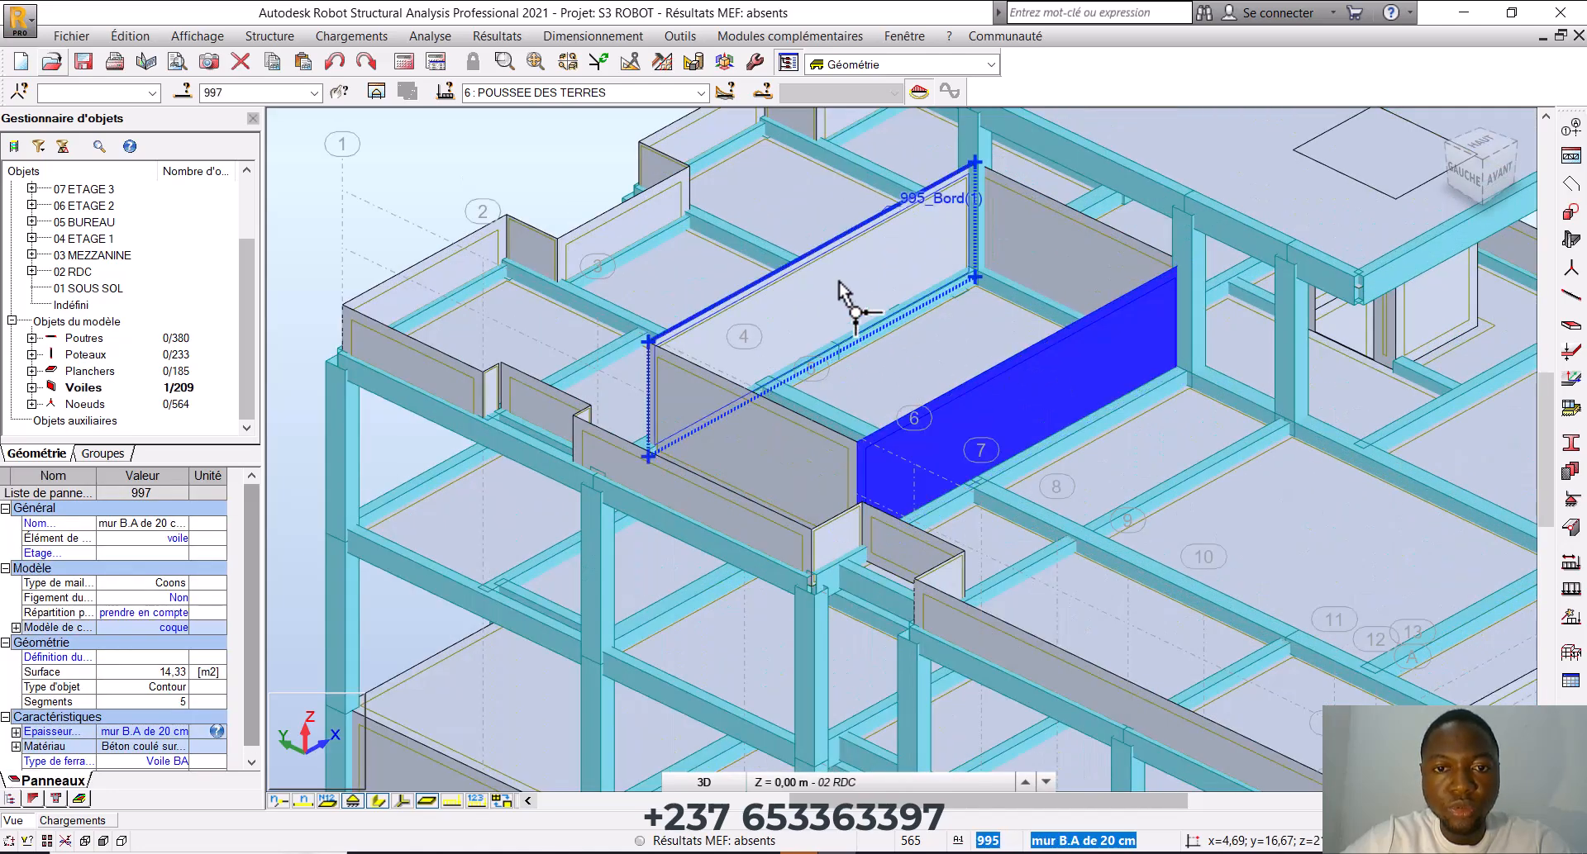
left_click(851, 305, "ctrl")
left_click(1064, 263, "ctrl")
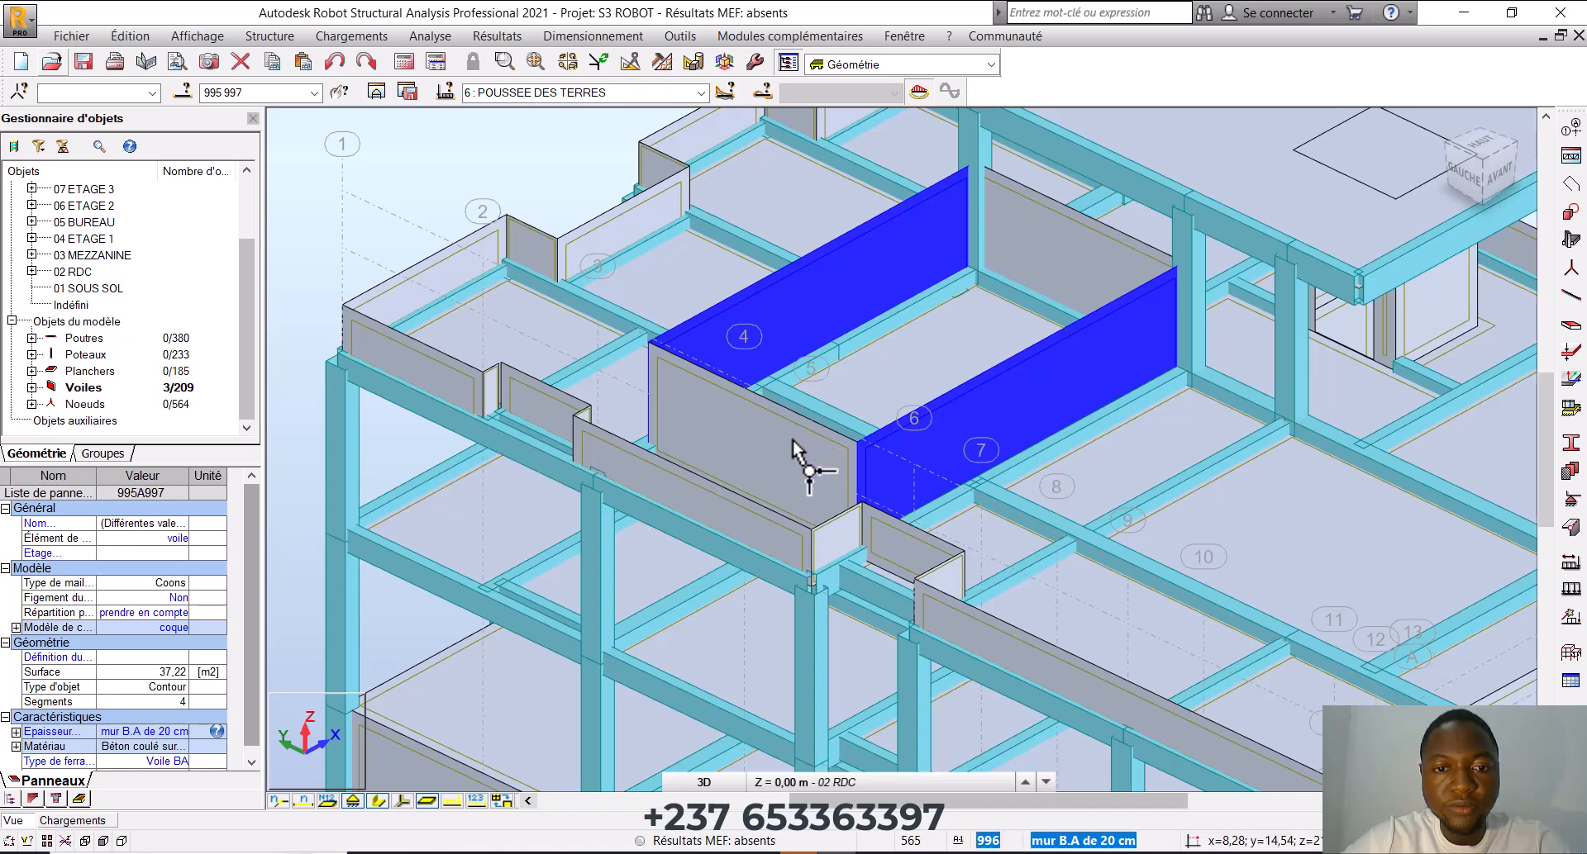
left_click(794, 450, "ctrl")
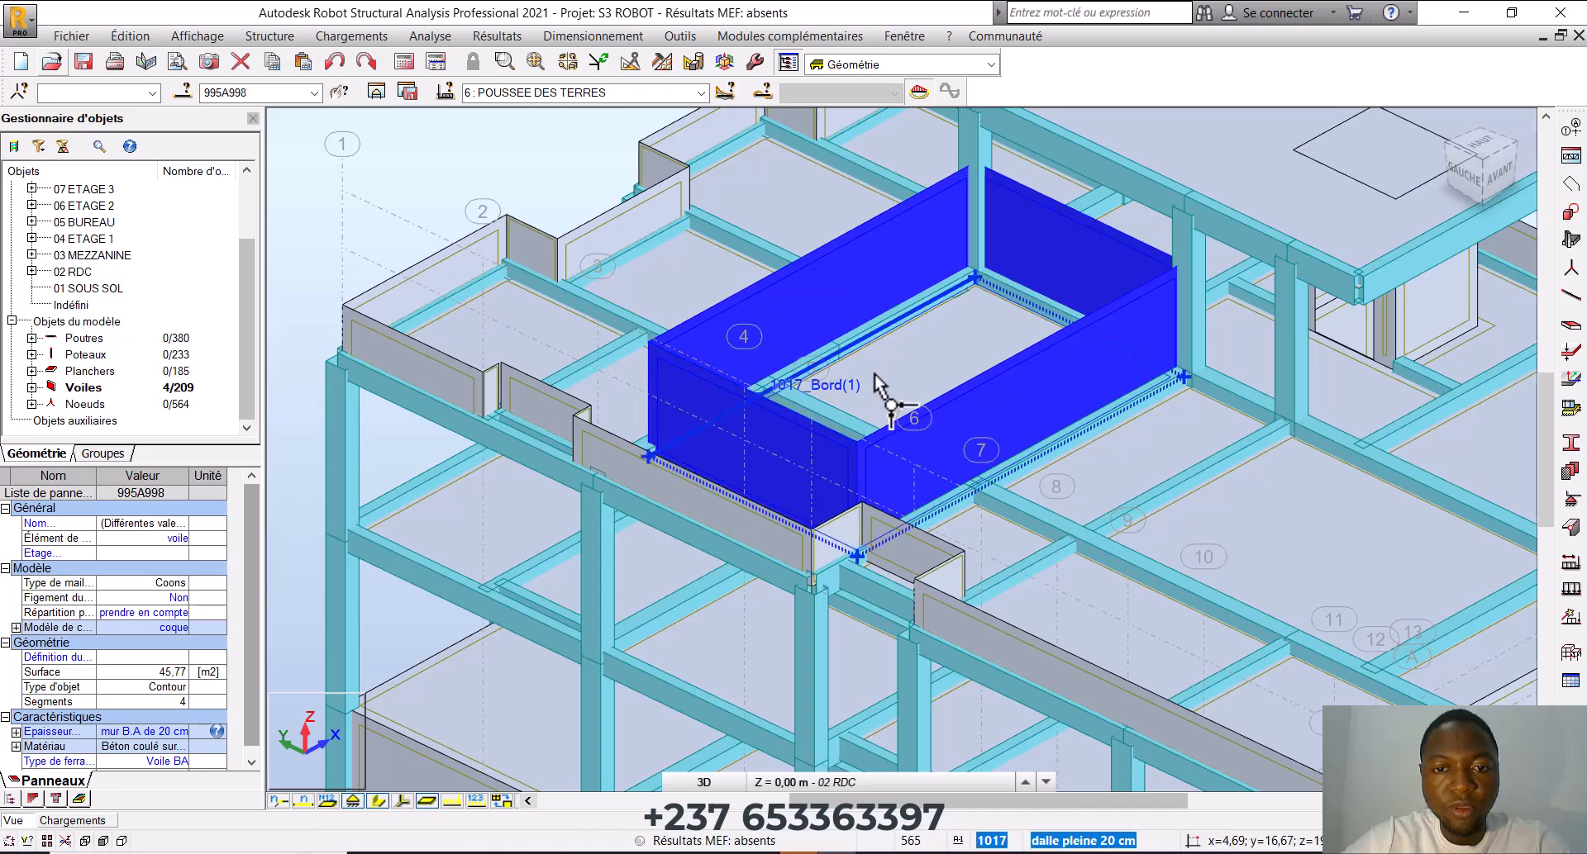
left_click(876, 384, "ctrl")
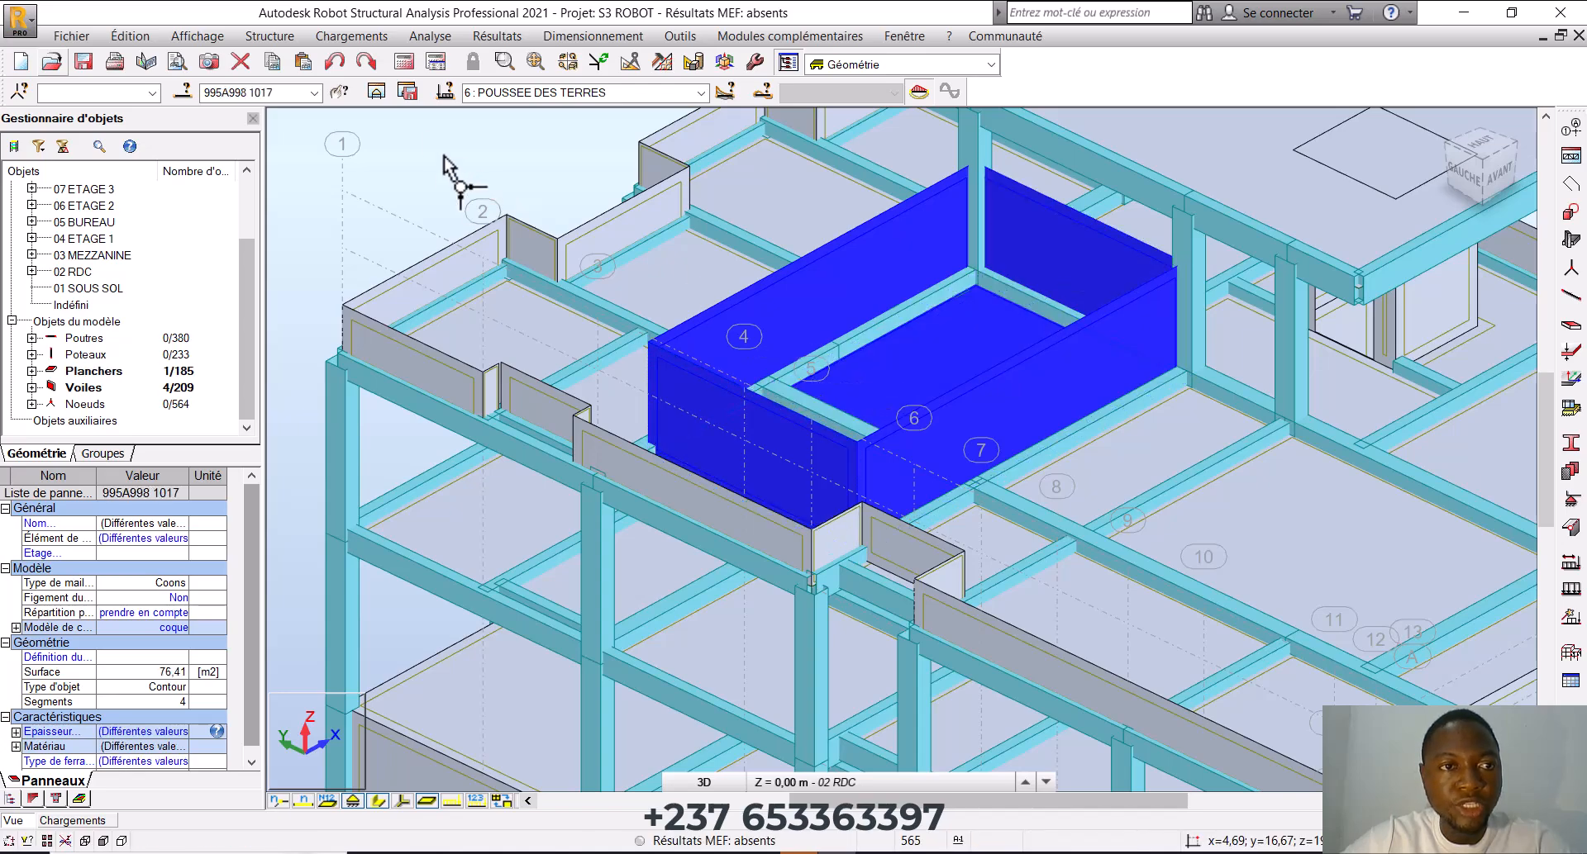
left_click(377, 92)
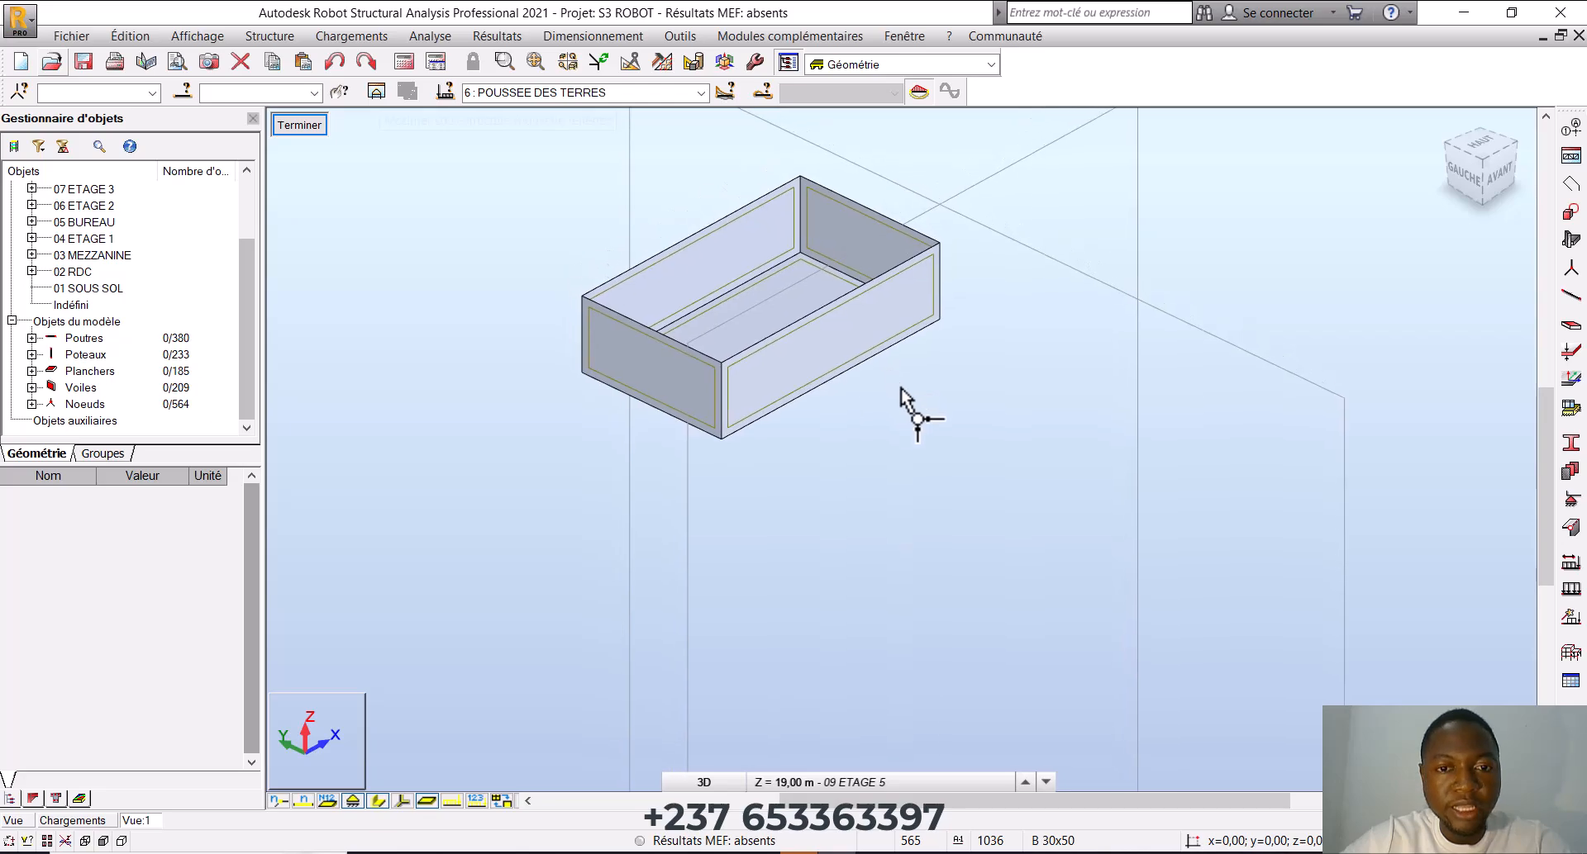
scroll(762, 256, "up", 3)
scroll(647, 276, "up", 2)
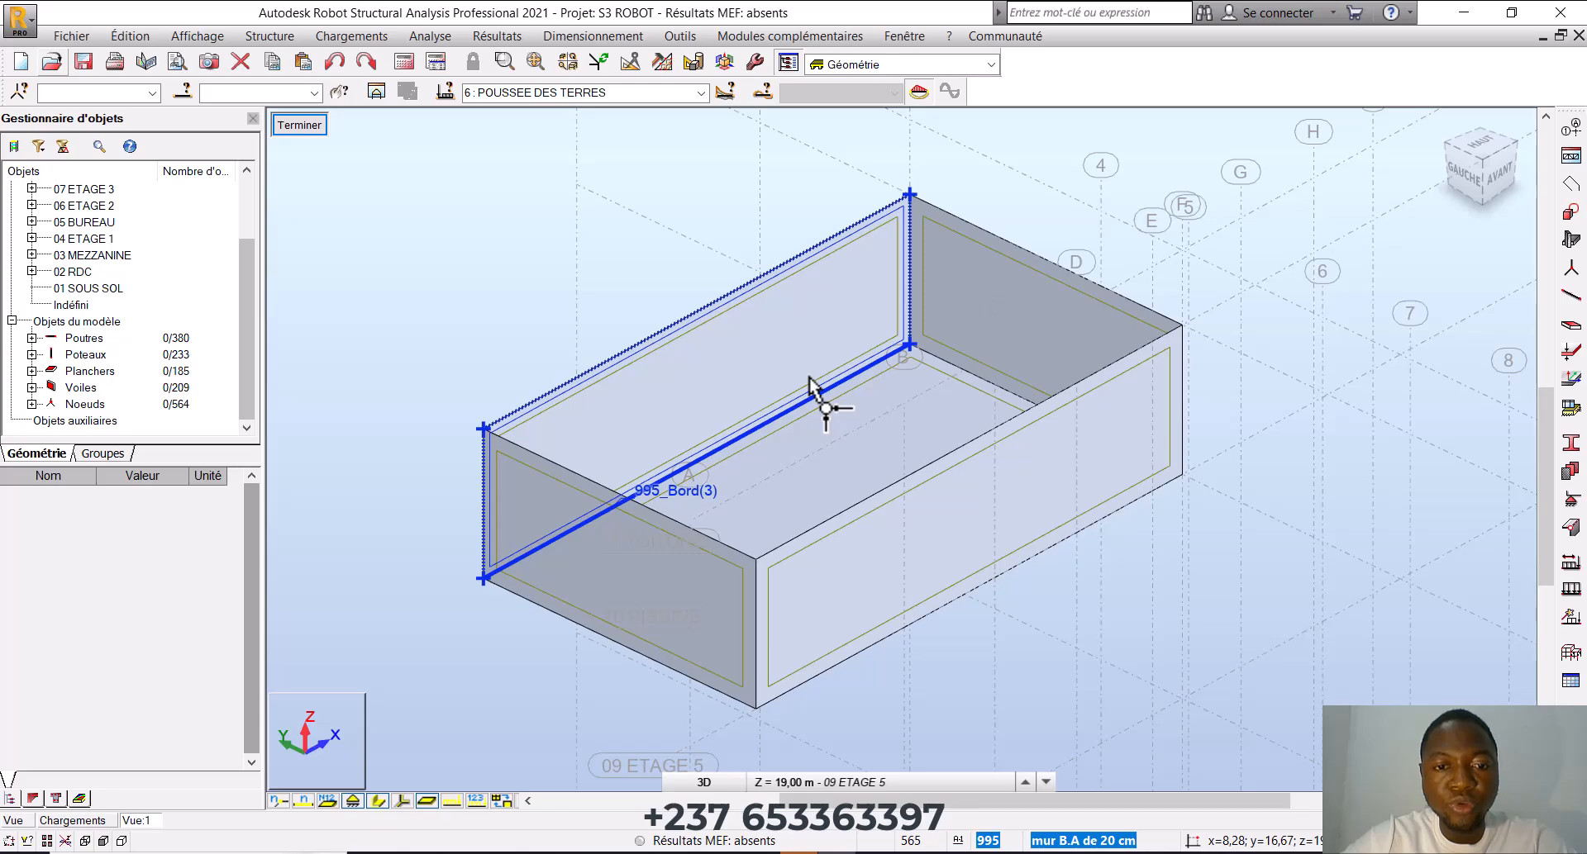
middle_click_drag(589, 332, 607, 323)
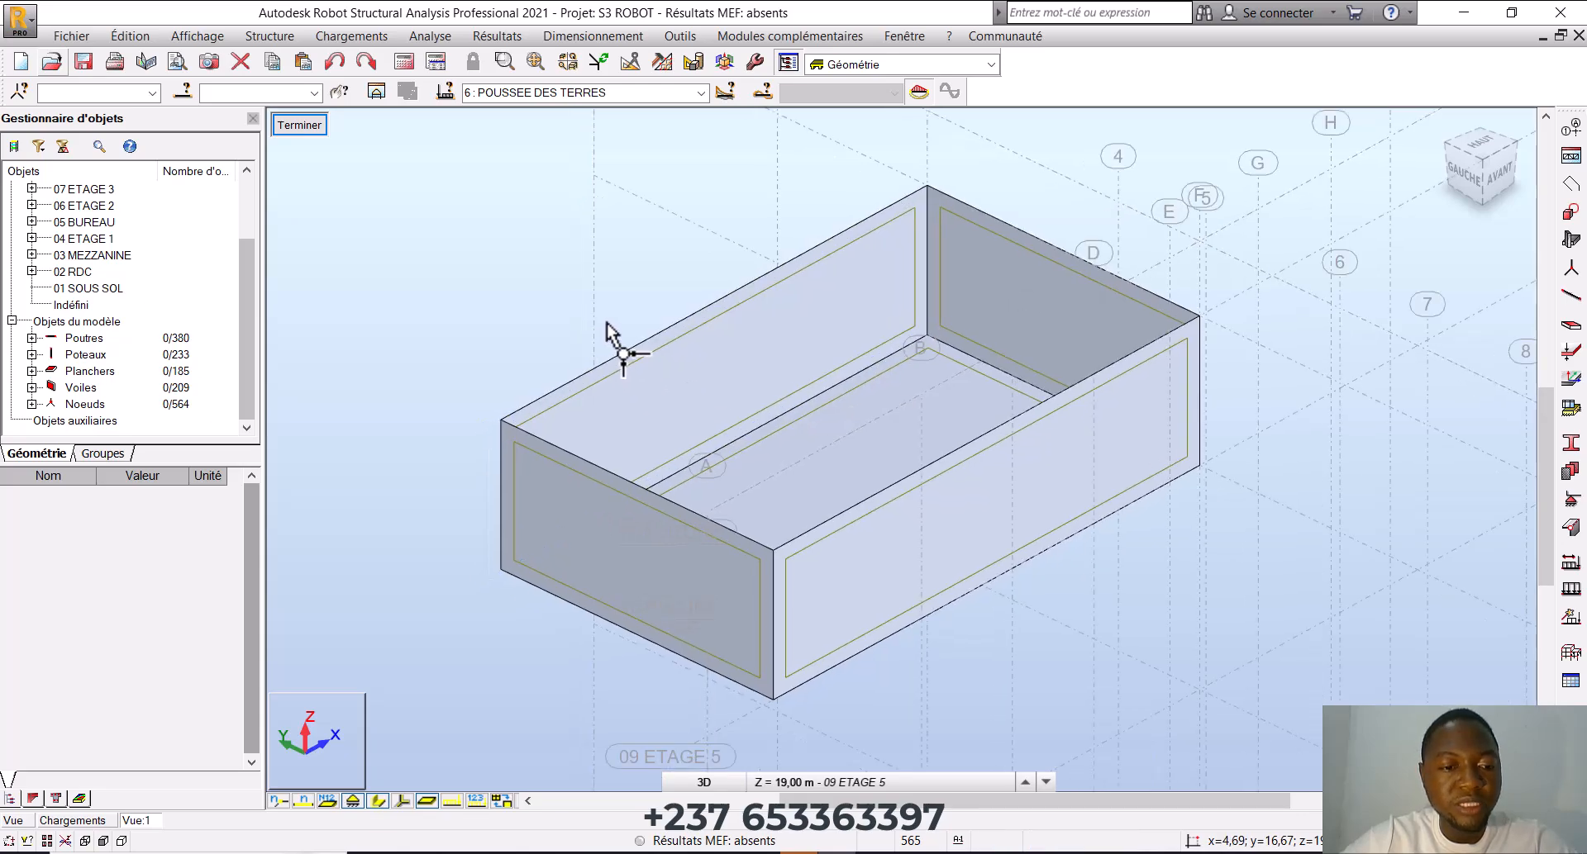
Display the local axis systems on the isolated pool walls and floor slab
left_click(404, 800)
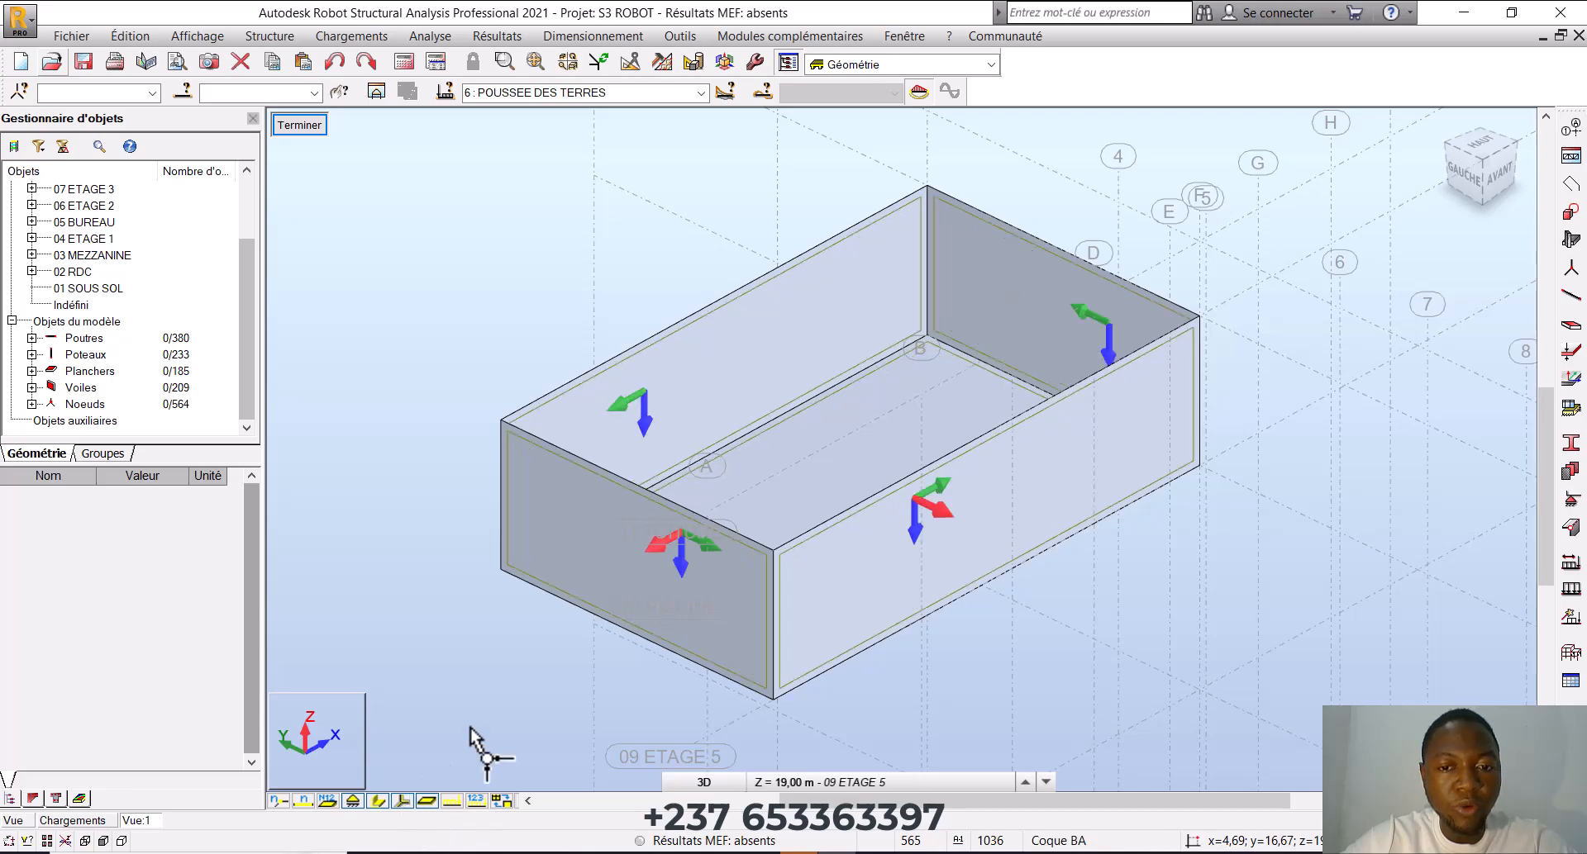
middle_click_drag(932, 617, 851, 567, "shift")
middle_click_drag(917, 572, 812, 531, "shift")
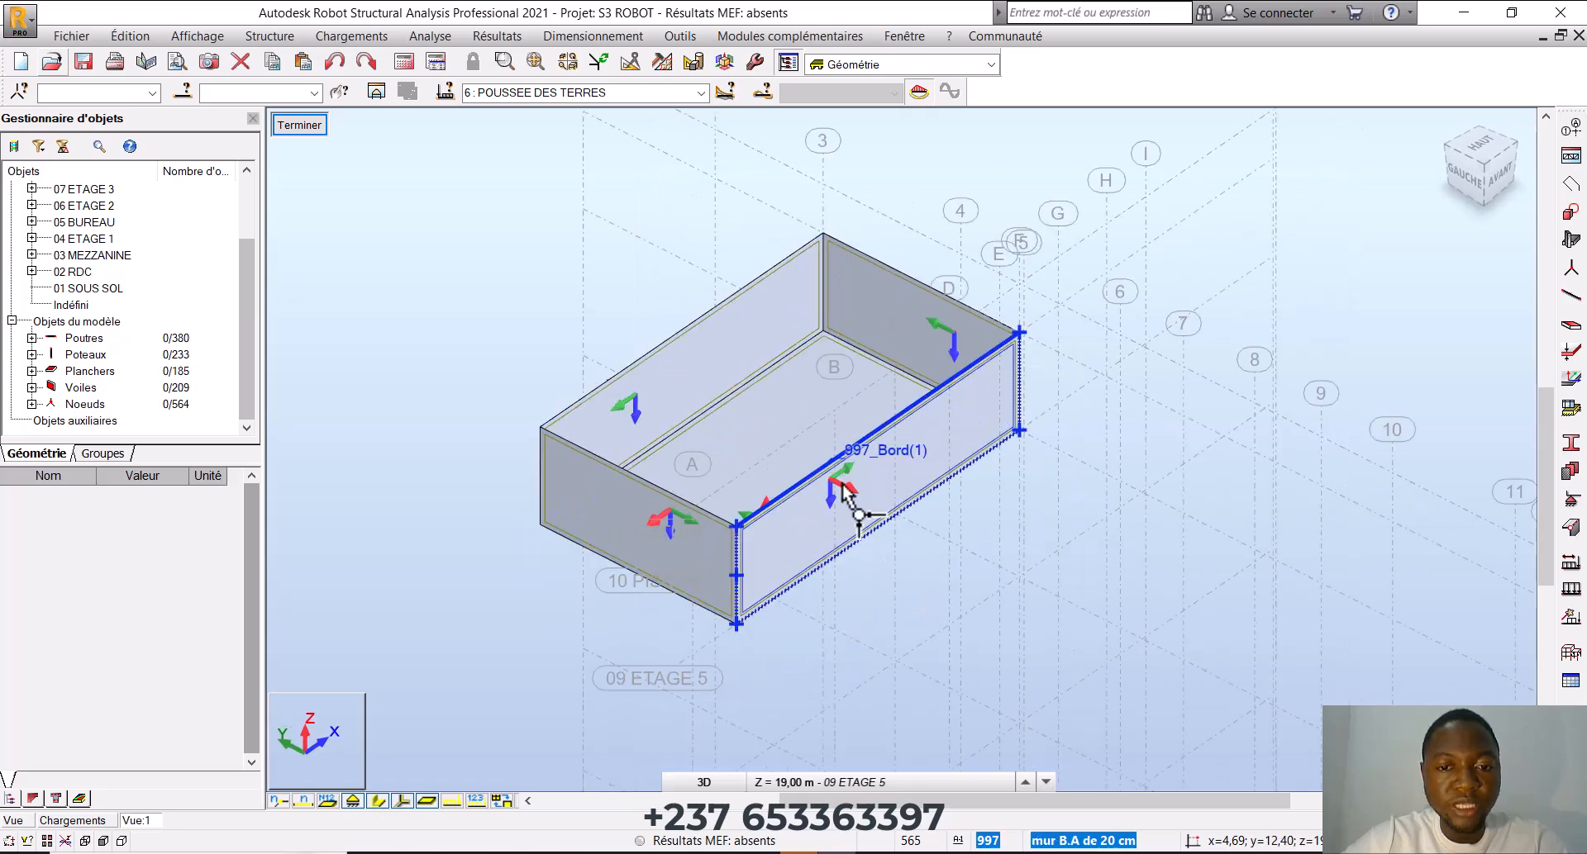
Examine the local axis directions of each pool wall and the floor slab, checking which way their Z axes point
scroll(847, 496, "up", 4)
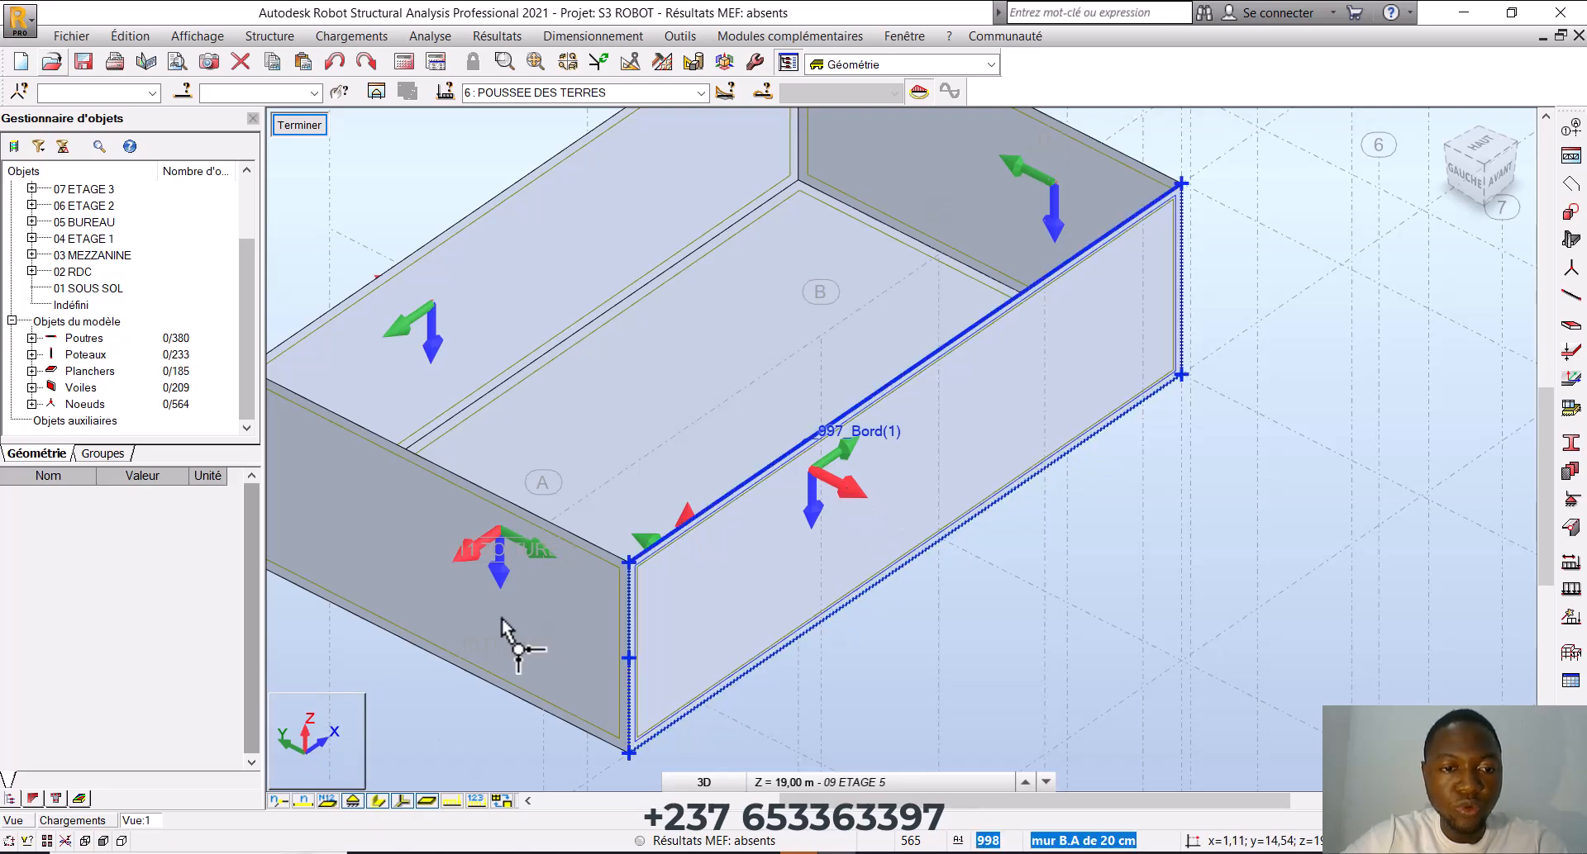
scroll(434, 361, "down", 2)
middle_click_drag(531, 393, 677, 418, "shift")
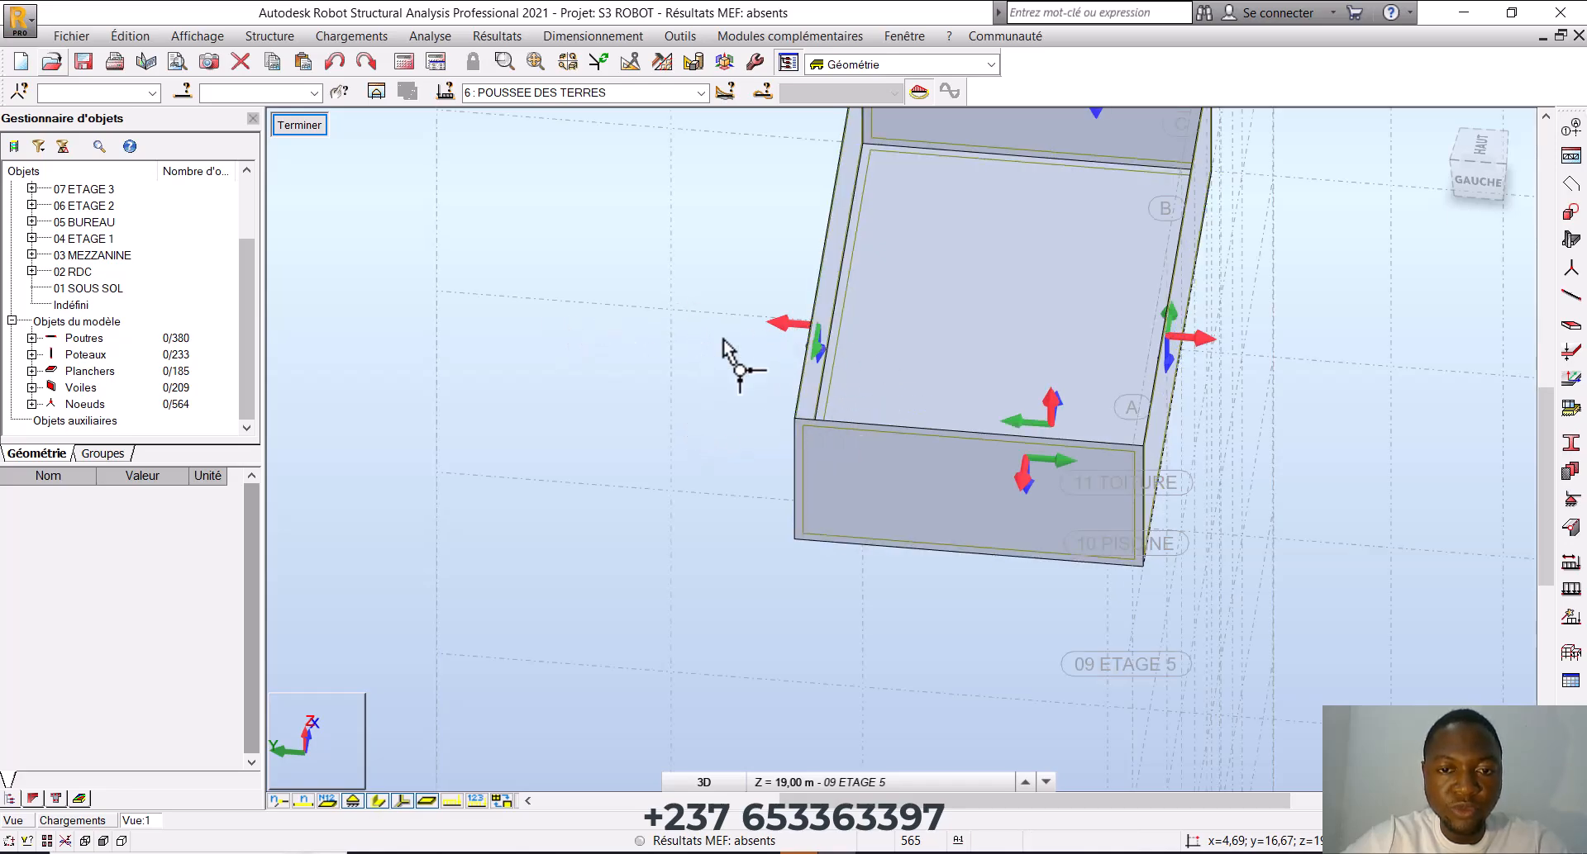
scroll(880, 379, "down", 1)
middle_click_drag(881, 380, 825, 431)
scroll(779, 424, "up", 2)
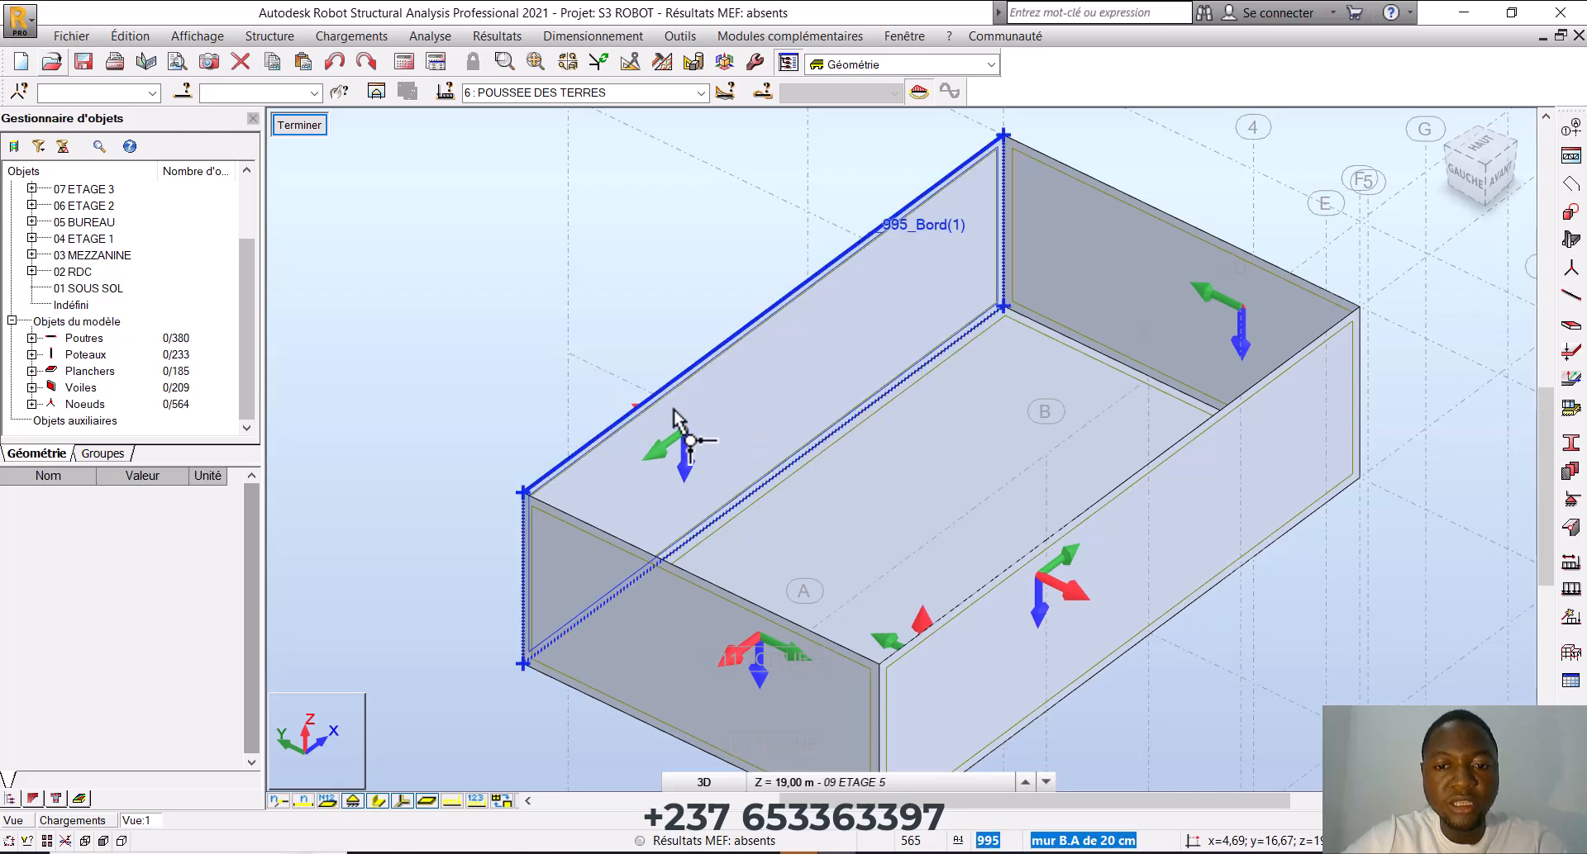
scroll(673, 429, "down", 1)
middle_click_drag(734, 471, 839, 506)
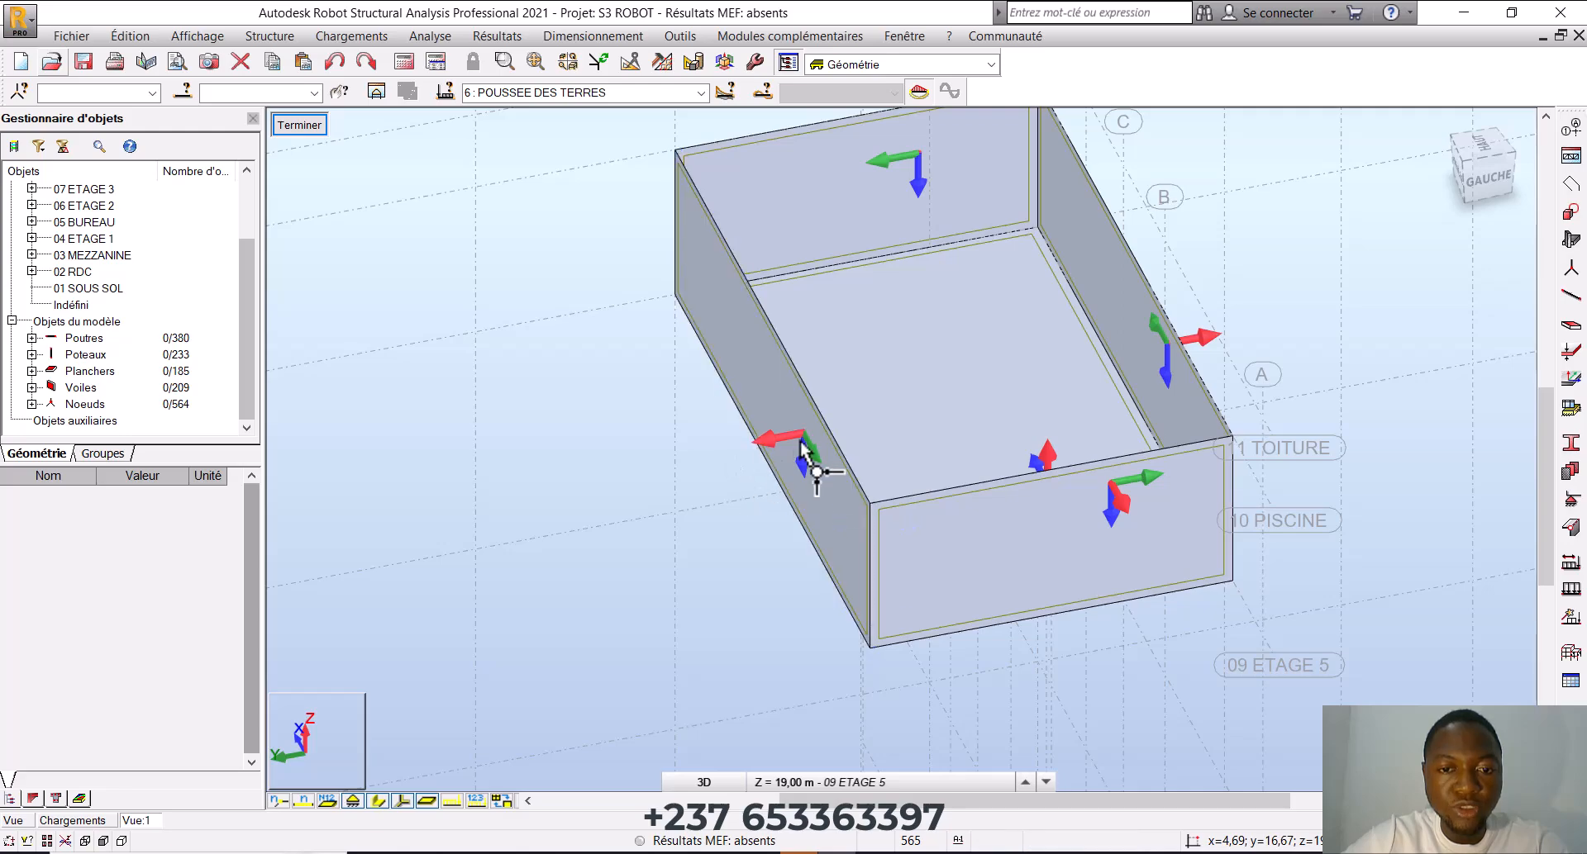
middle_click_drag(951, 494, 726, 471, "shift")
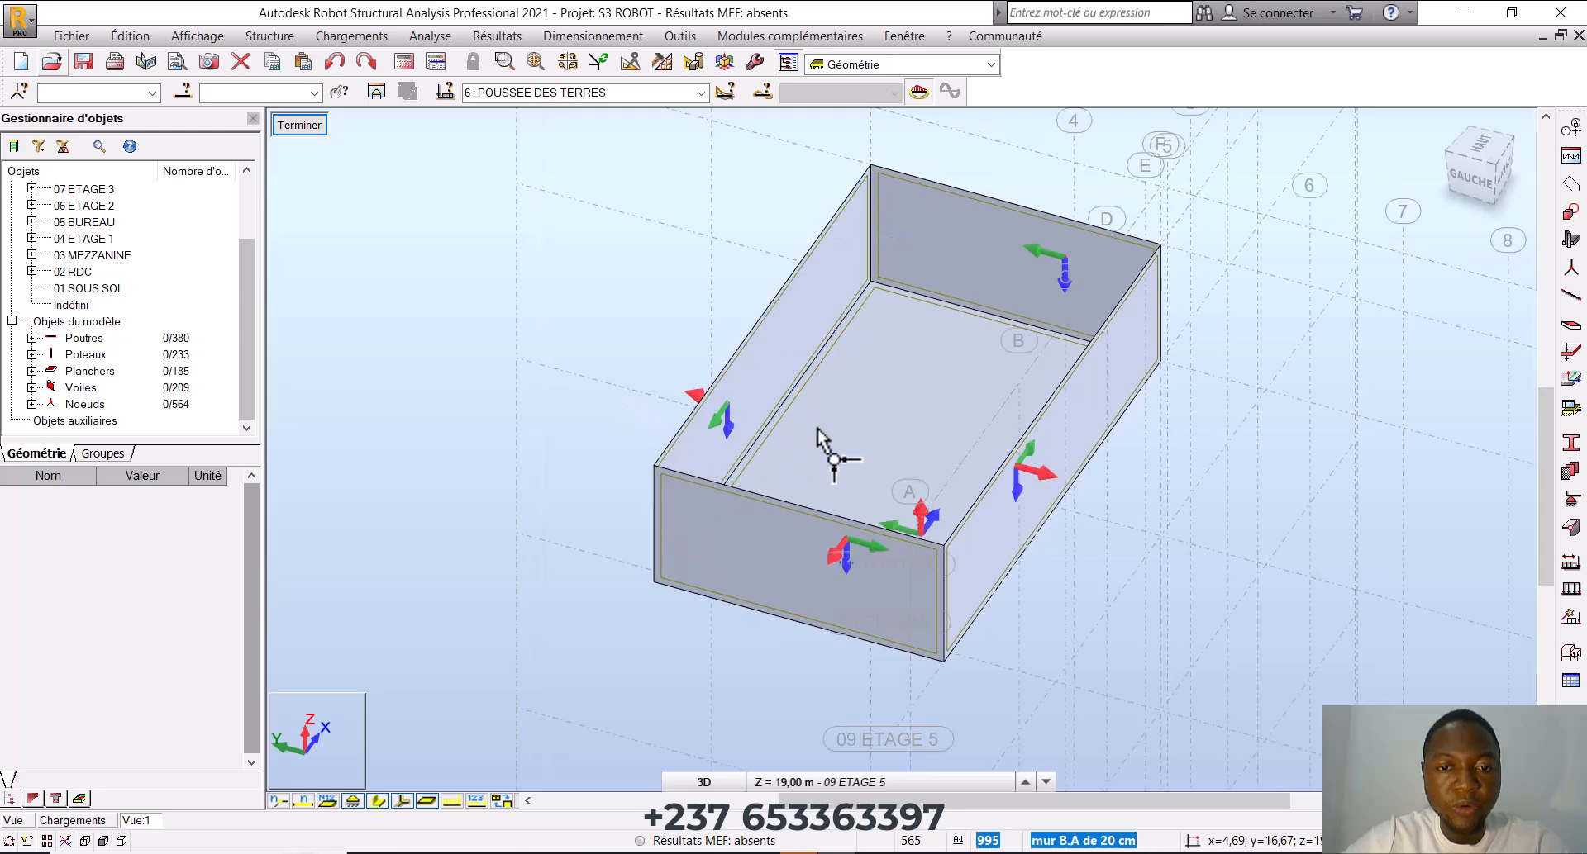
scroll(827, 442, "down", 1)
middle_click_drag(826, 433, 786, 460, "shift")
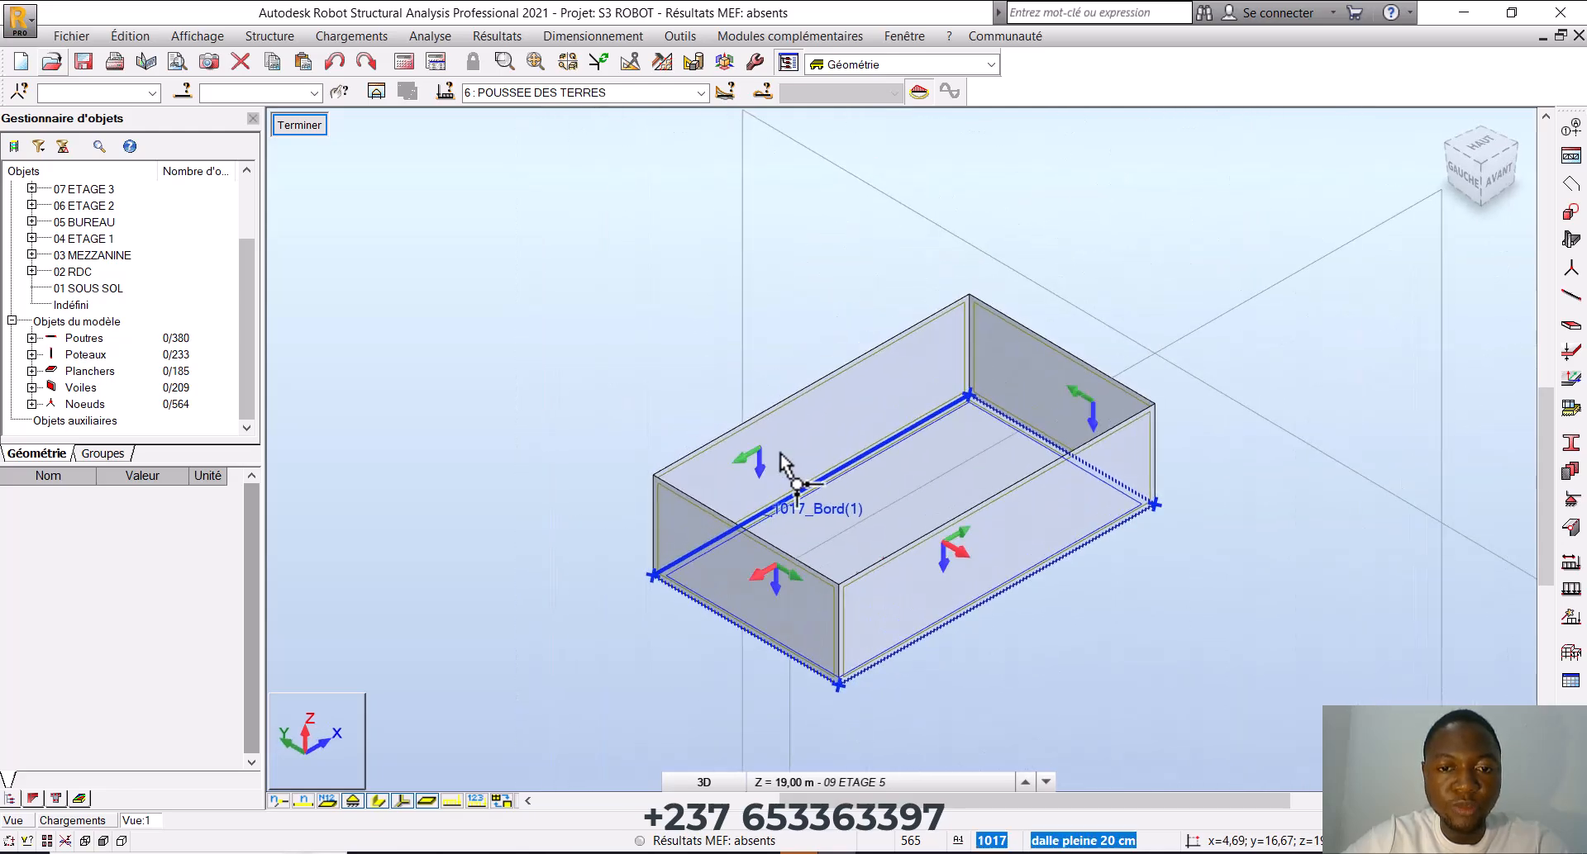
scroll(835, 492, "up", 4)
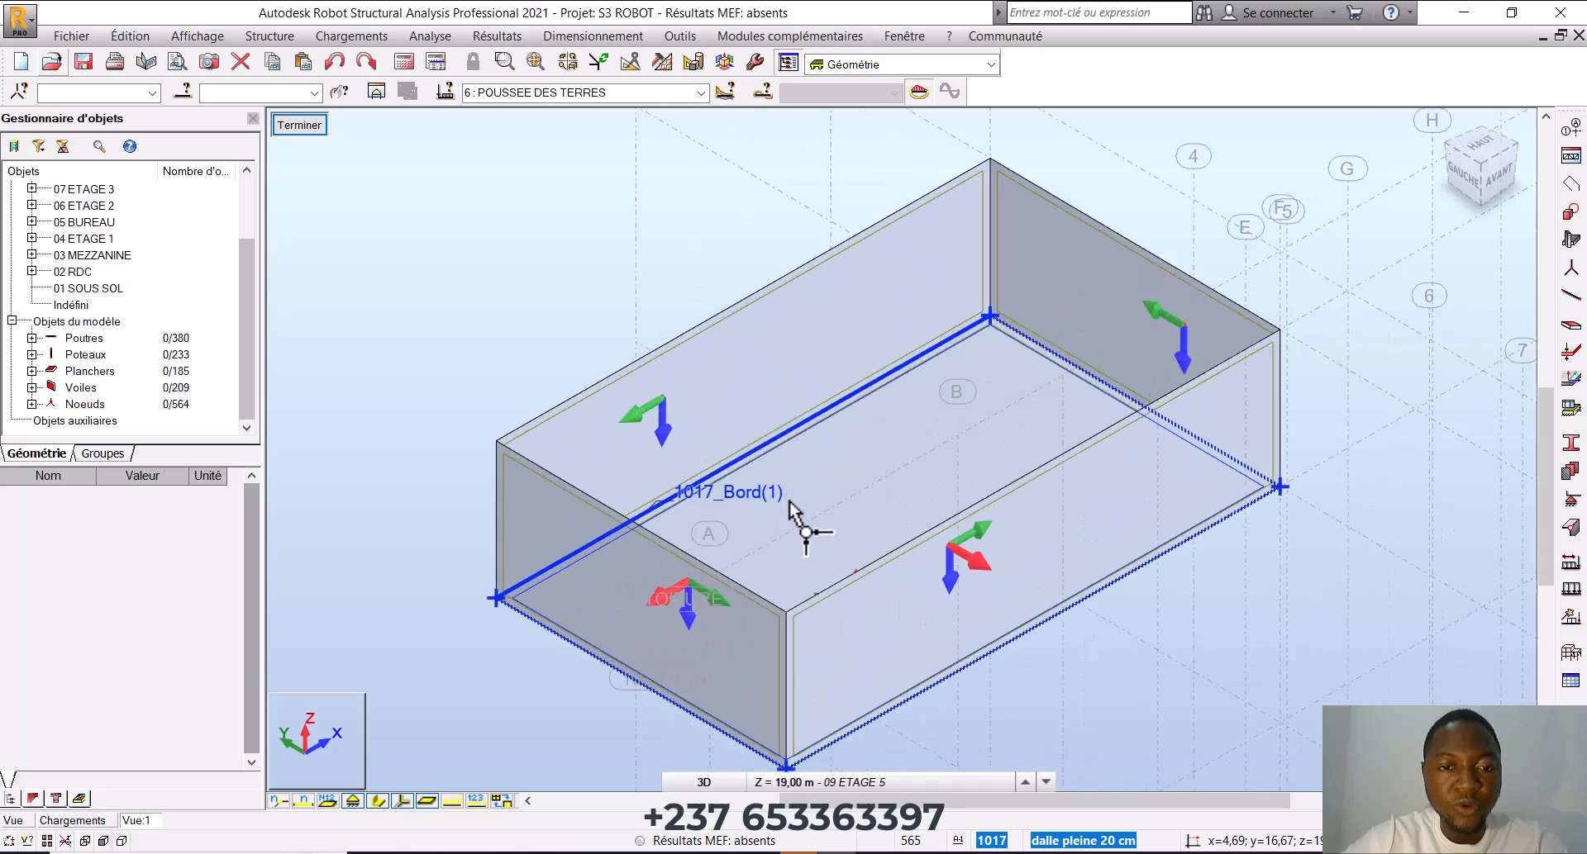
Reverse the local Z axis of the long pool wall panel 995, then close the panel orientation settings
left_click(269, 36)
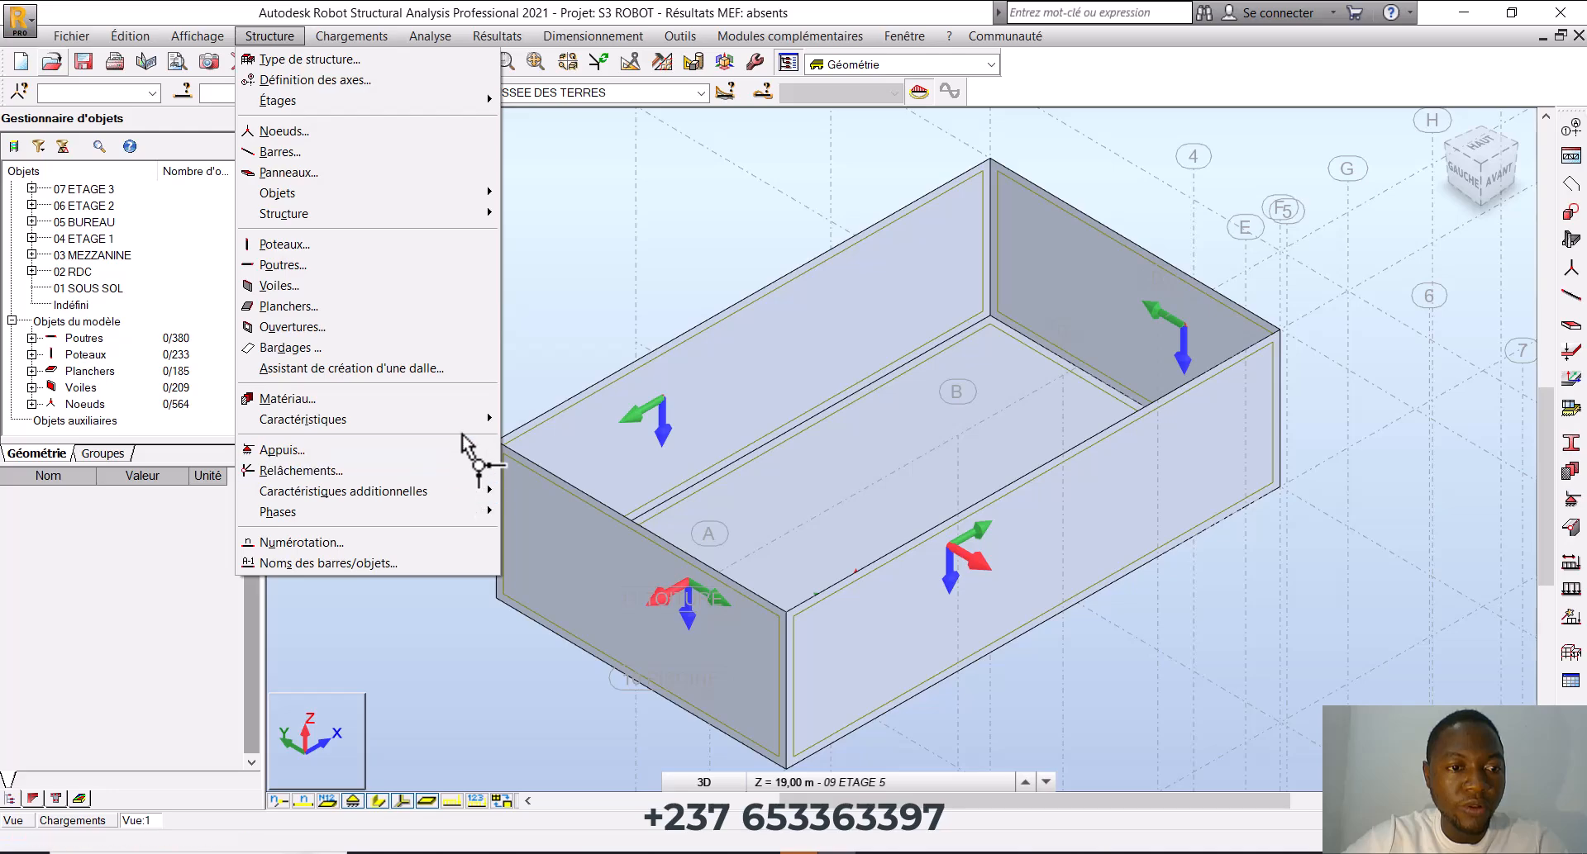
mouse_move(469, 423)
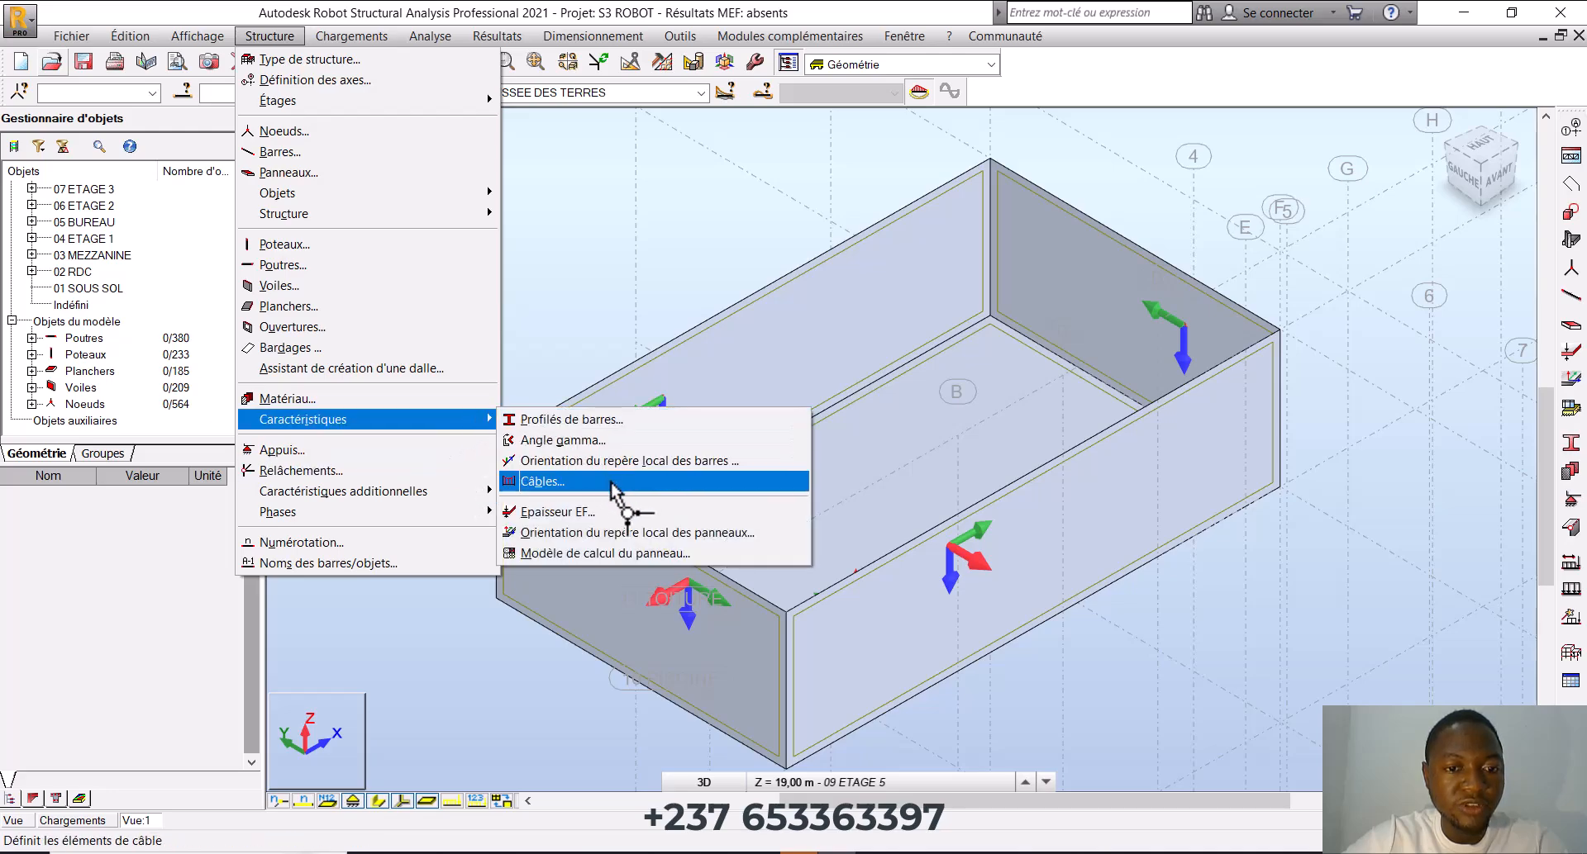
left_click(637, 533)
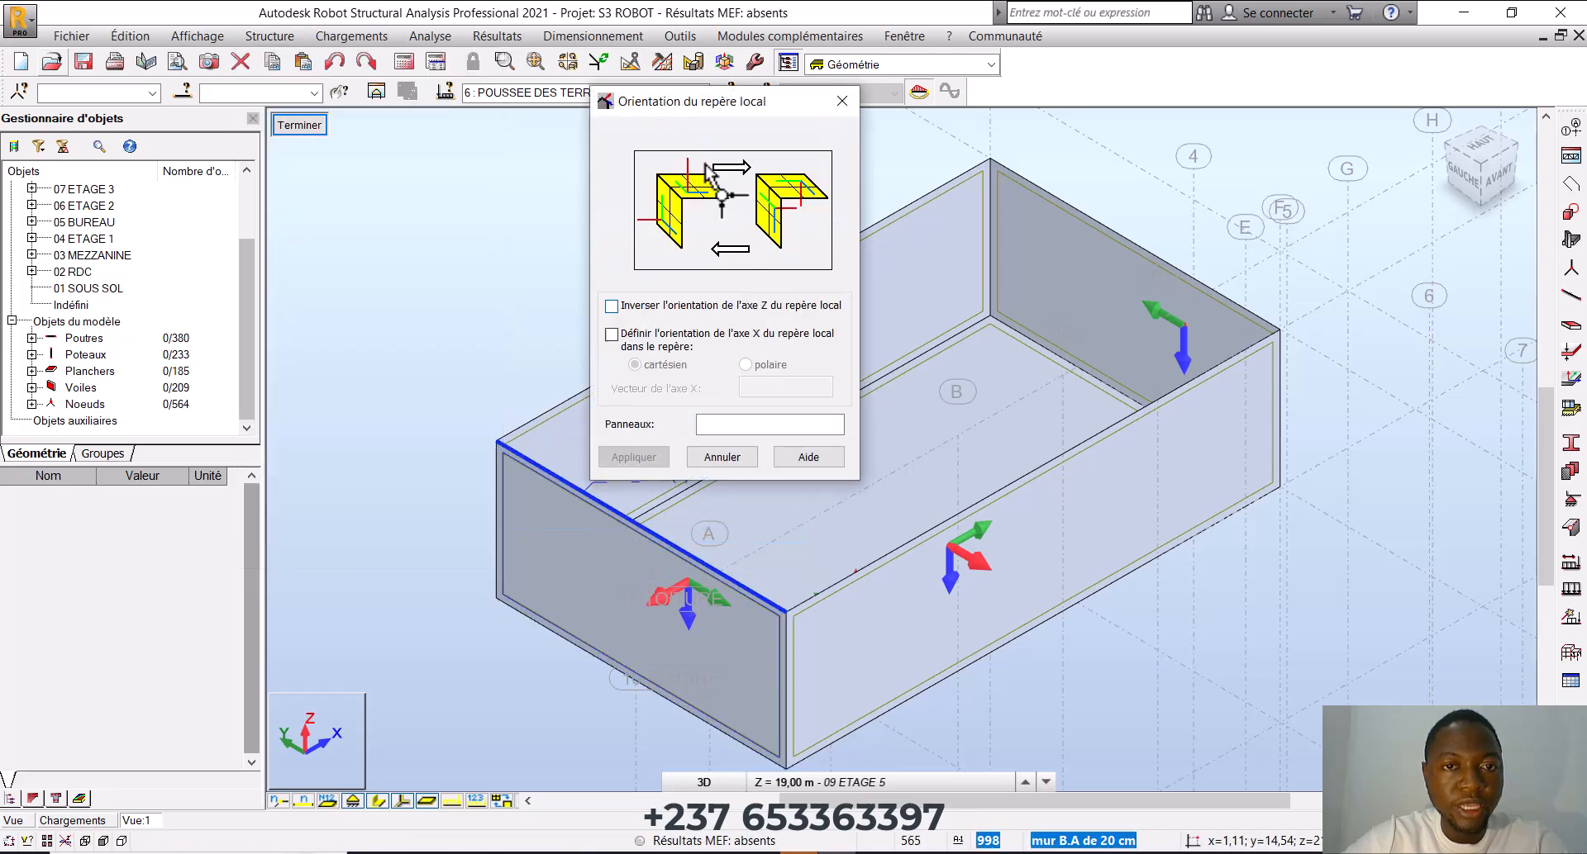
left_click_drag(683, 110, 1036, 174)
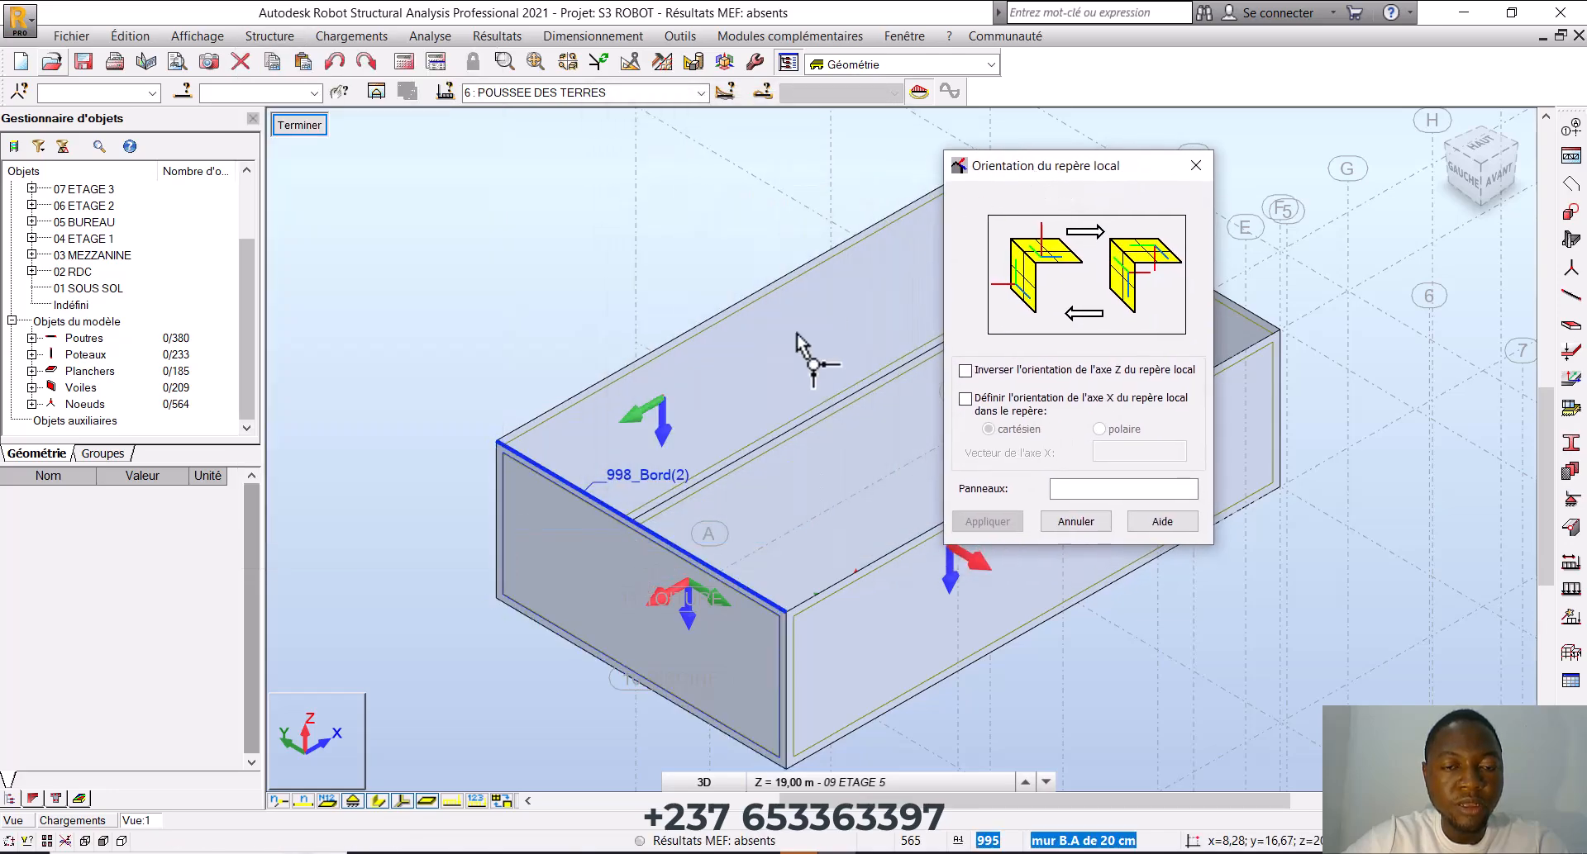
left_click(708, 394)
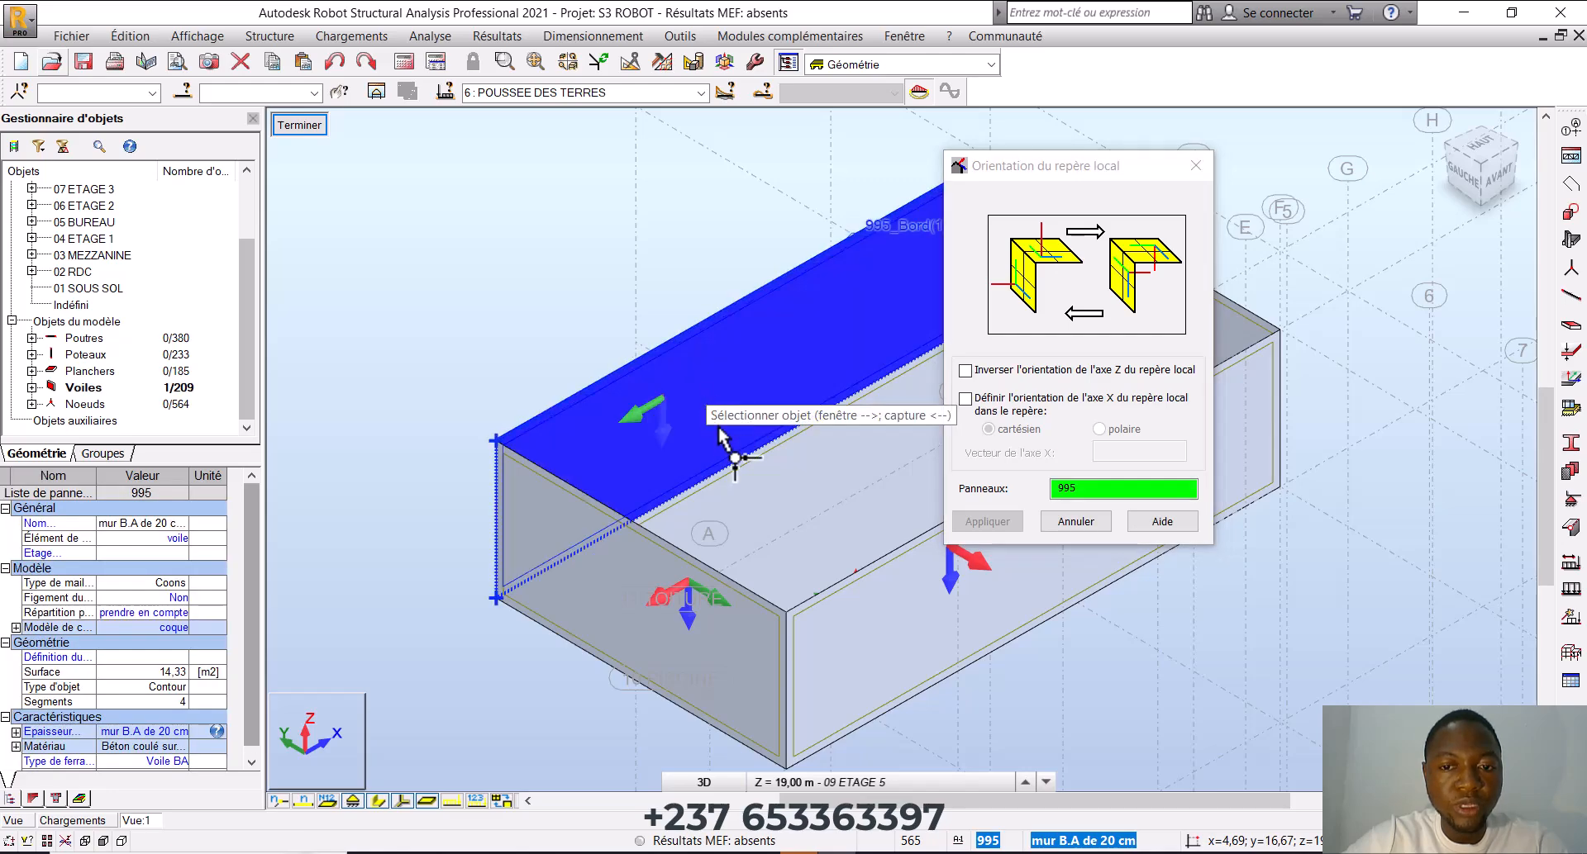
left_click(984, 371)
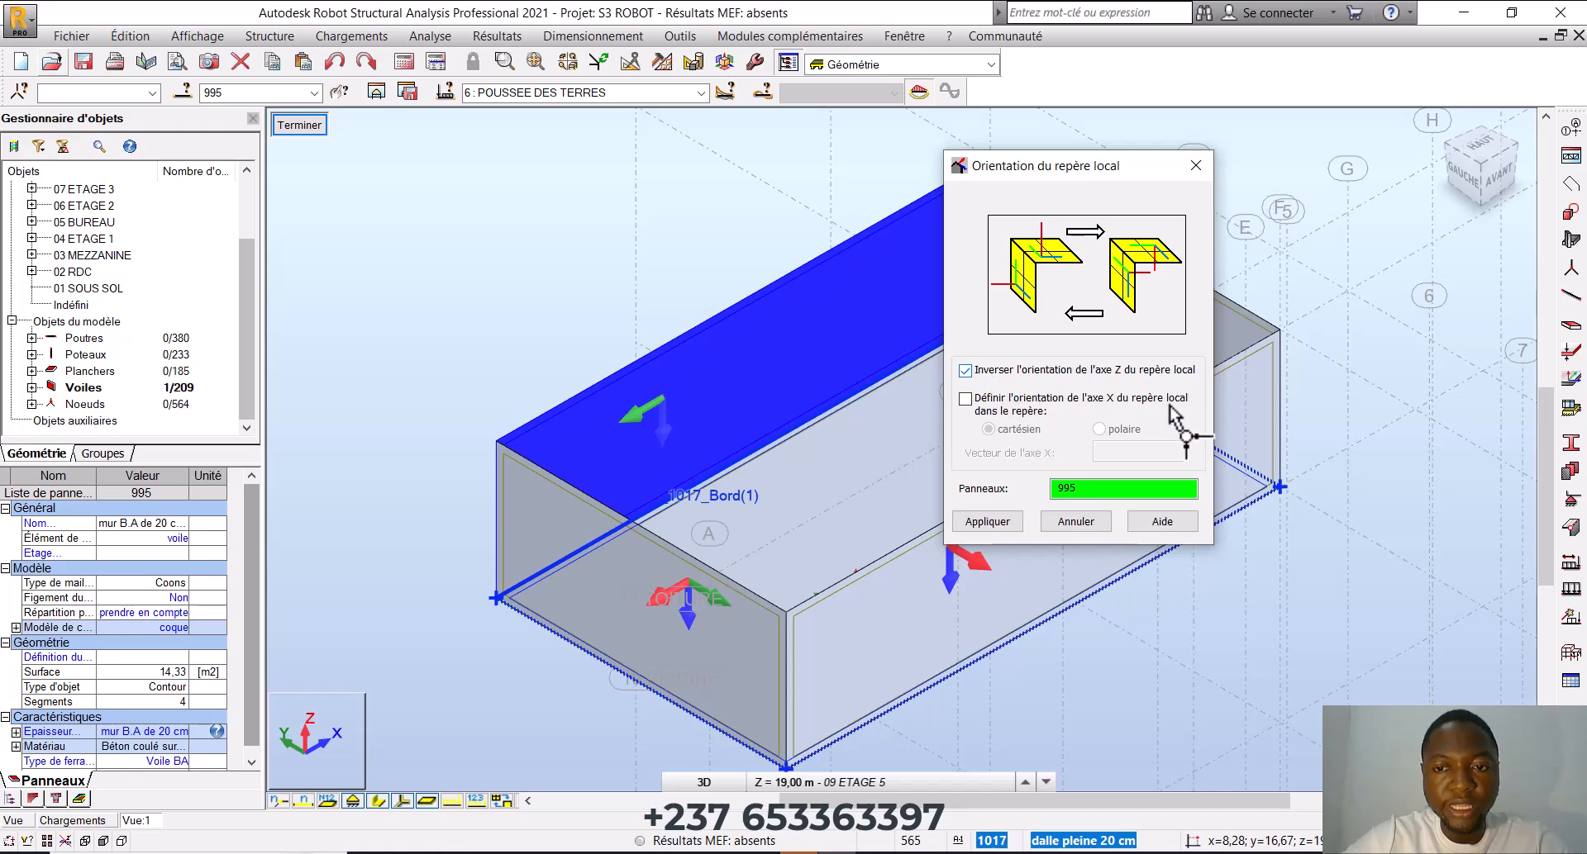
left_click(992, 522)
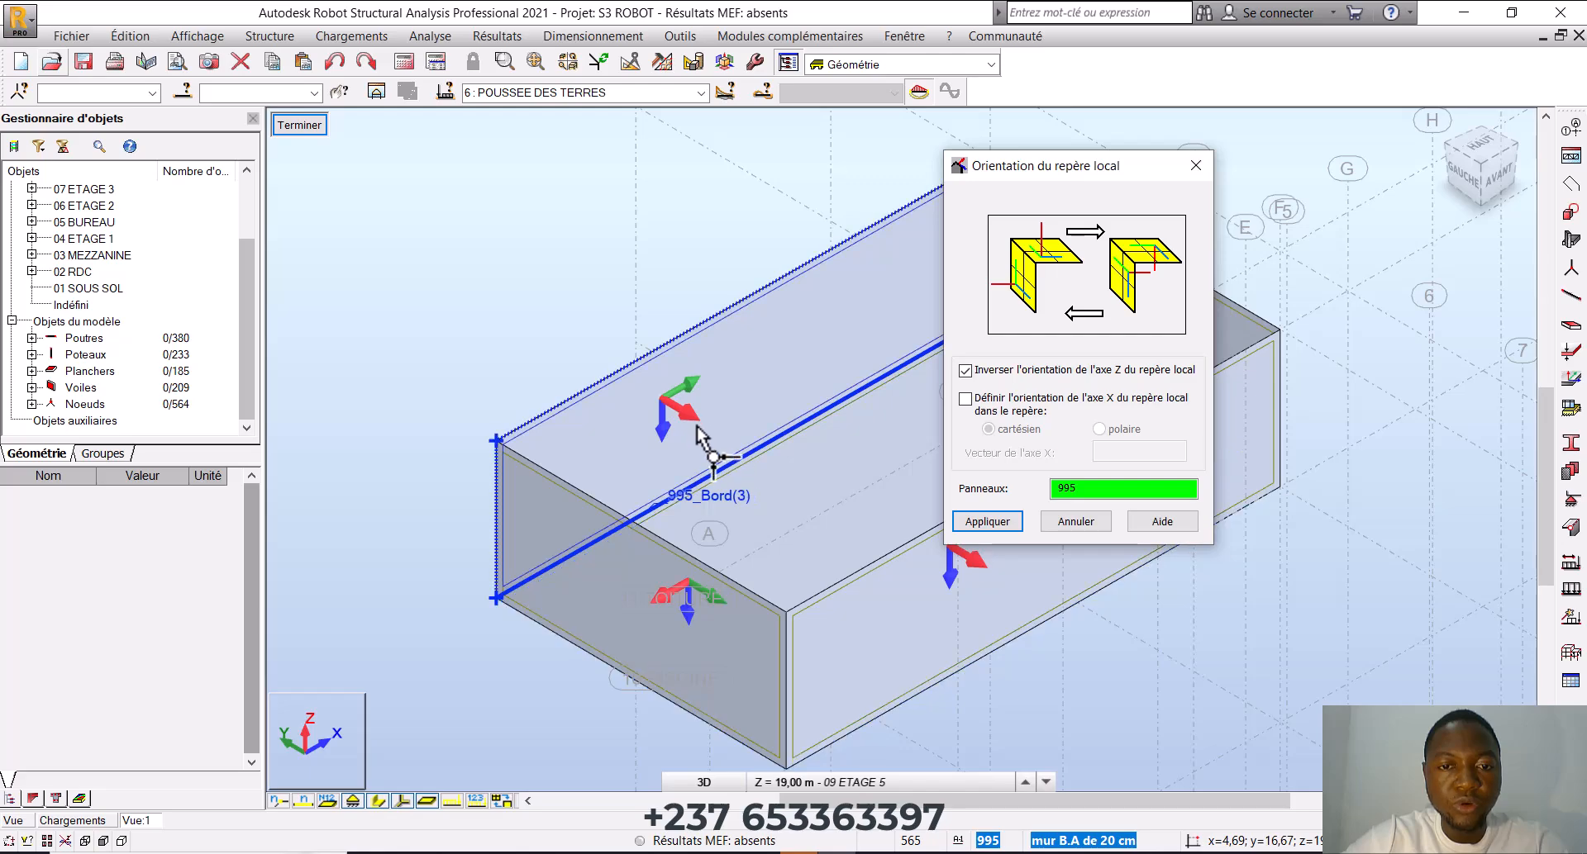
left_click(1196, 165)
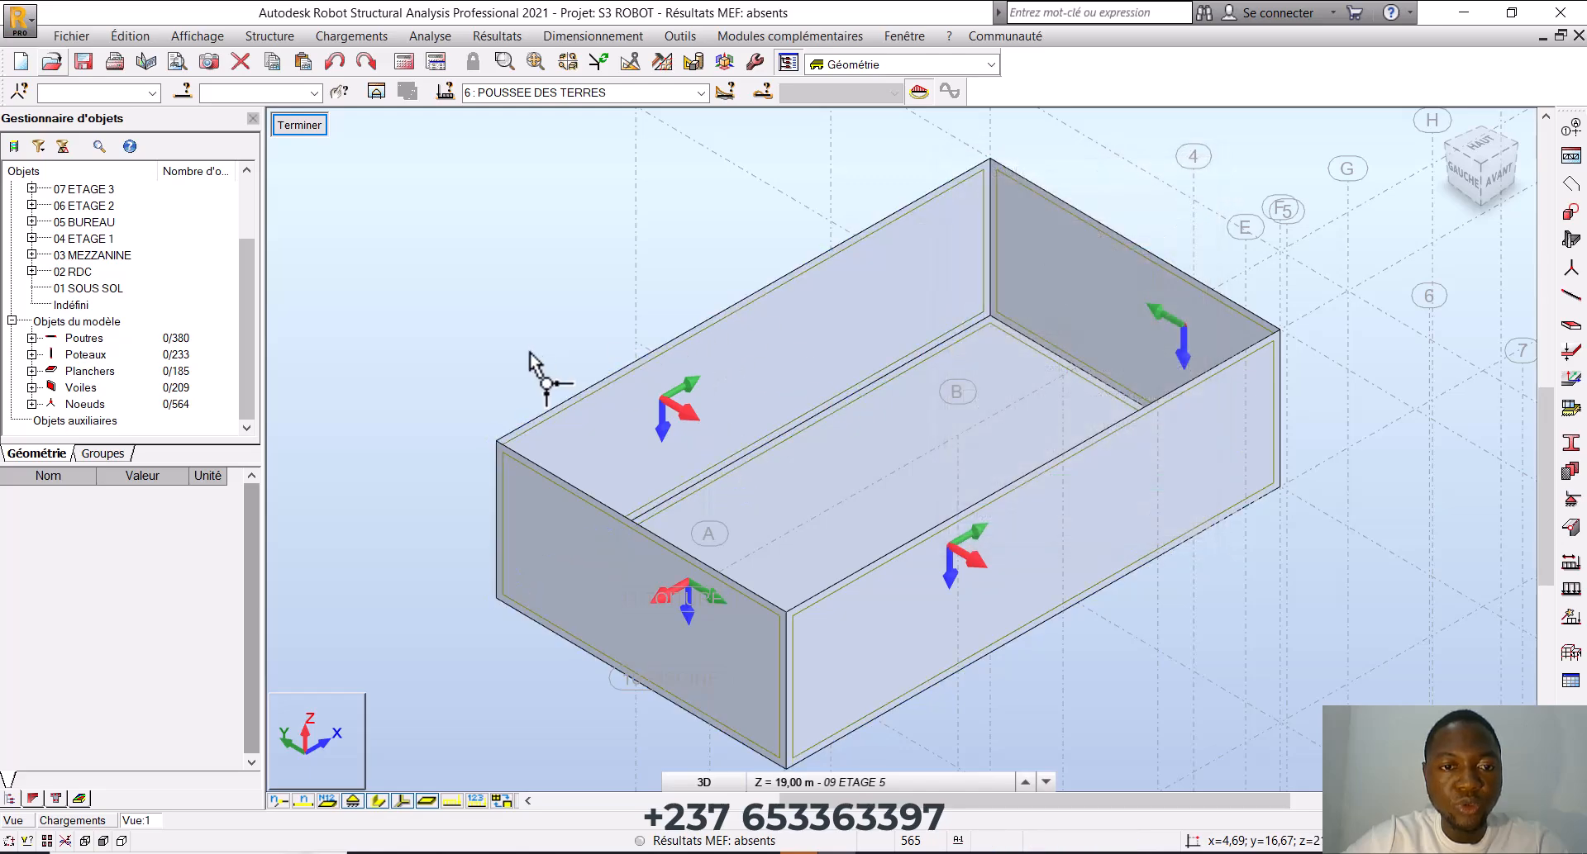
Restore the original local Z direction of pool wall panel 995 by inverting its axis again
scroll(688, 426, "up", 3)
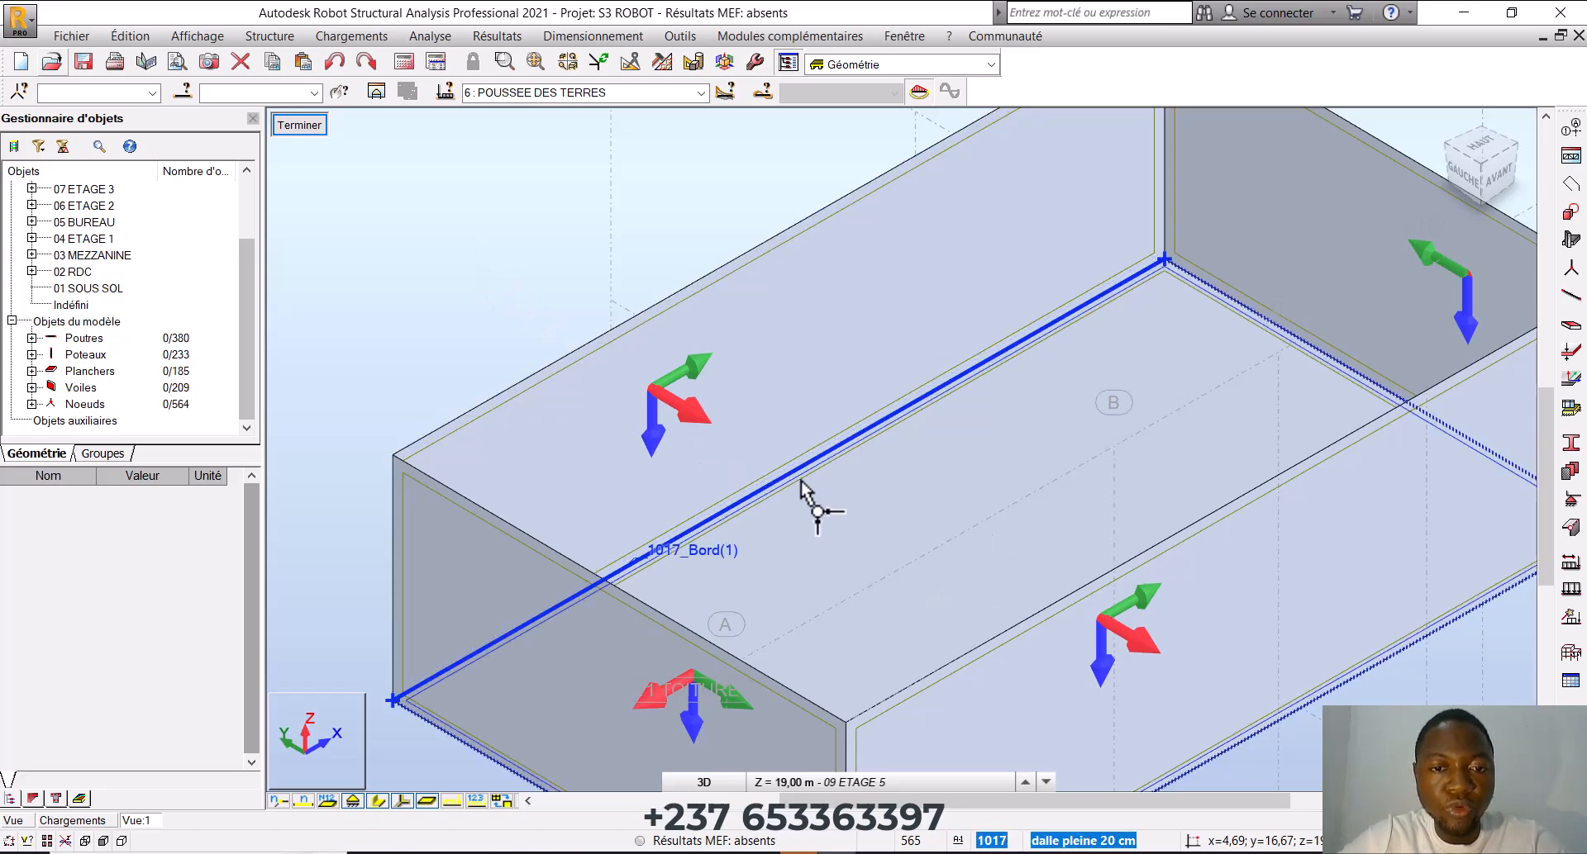
scroll(879, 506, "down", 5)
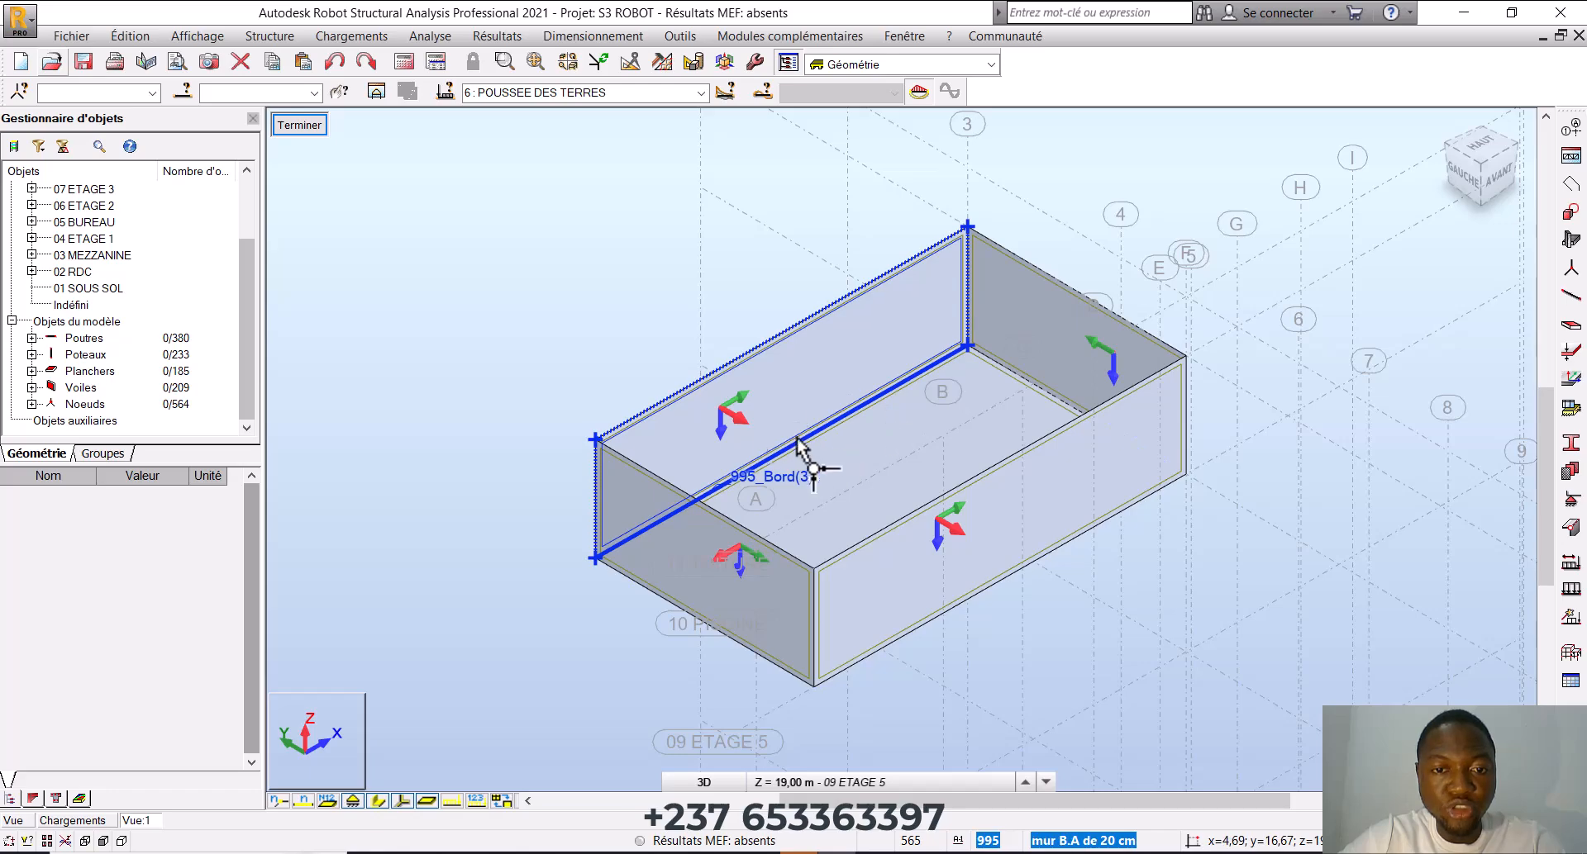
scroll(742, 420, "up", 2)
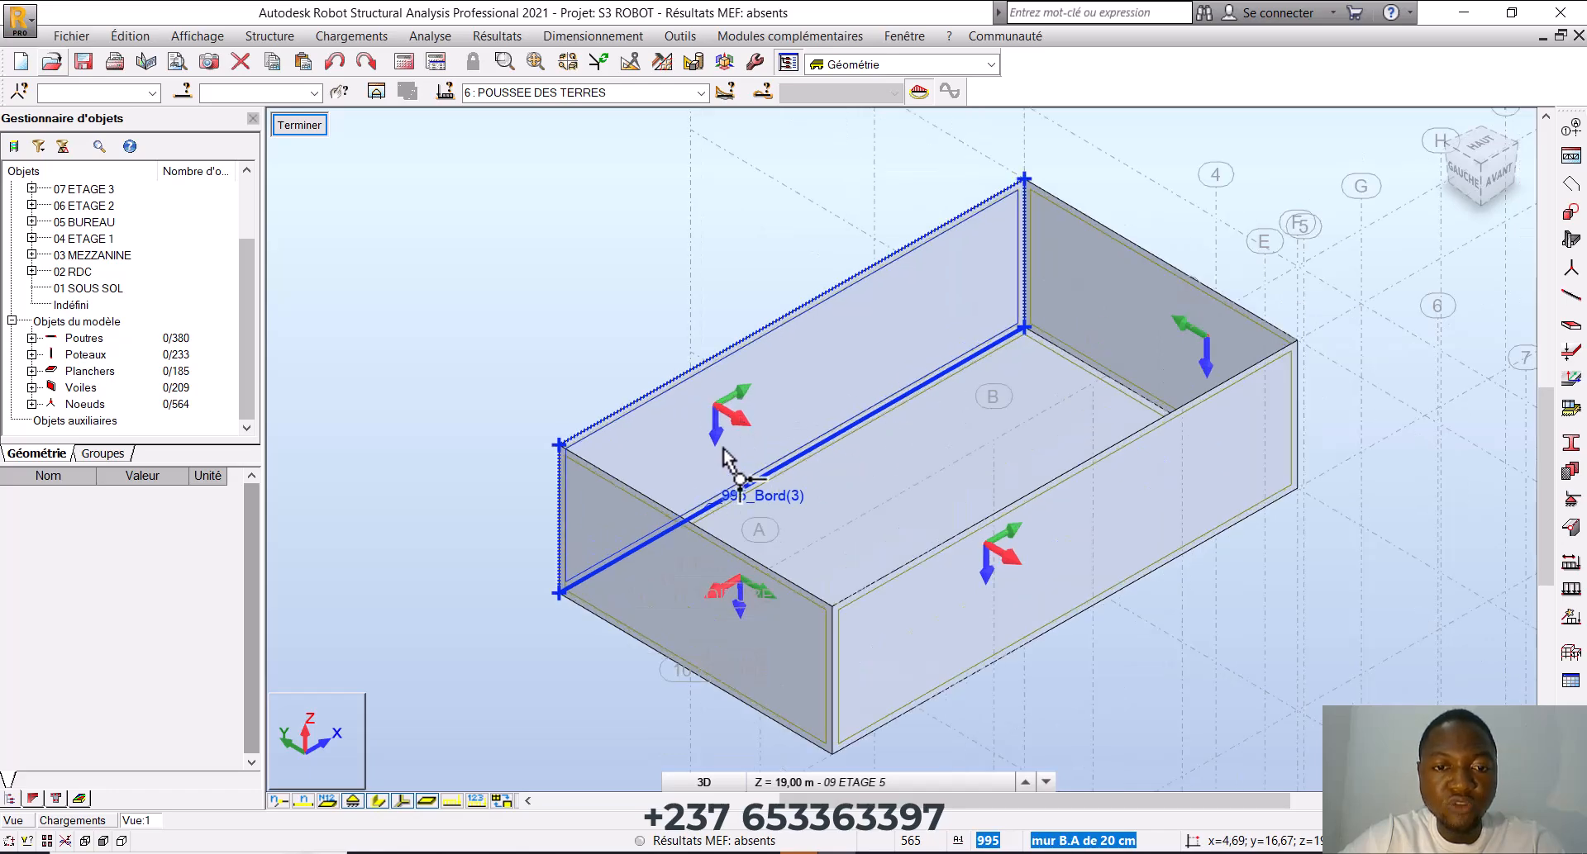
left_click(269, 36)
mouse_move(477, 494)
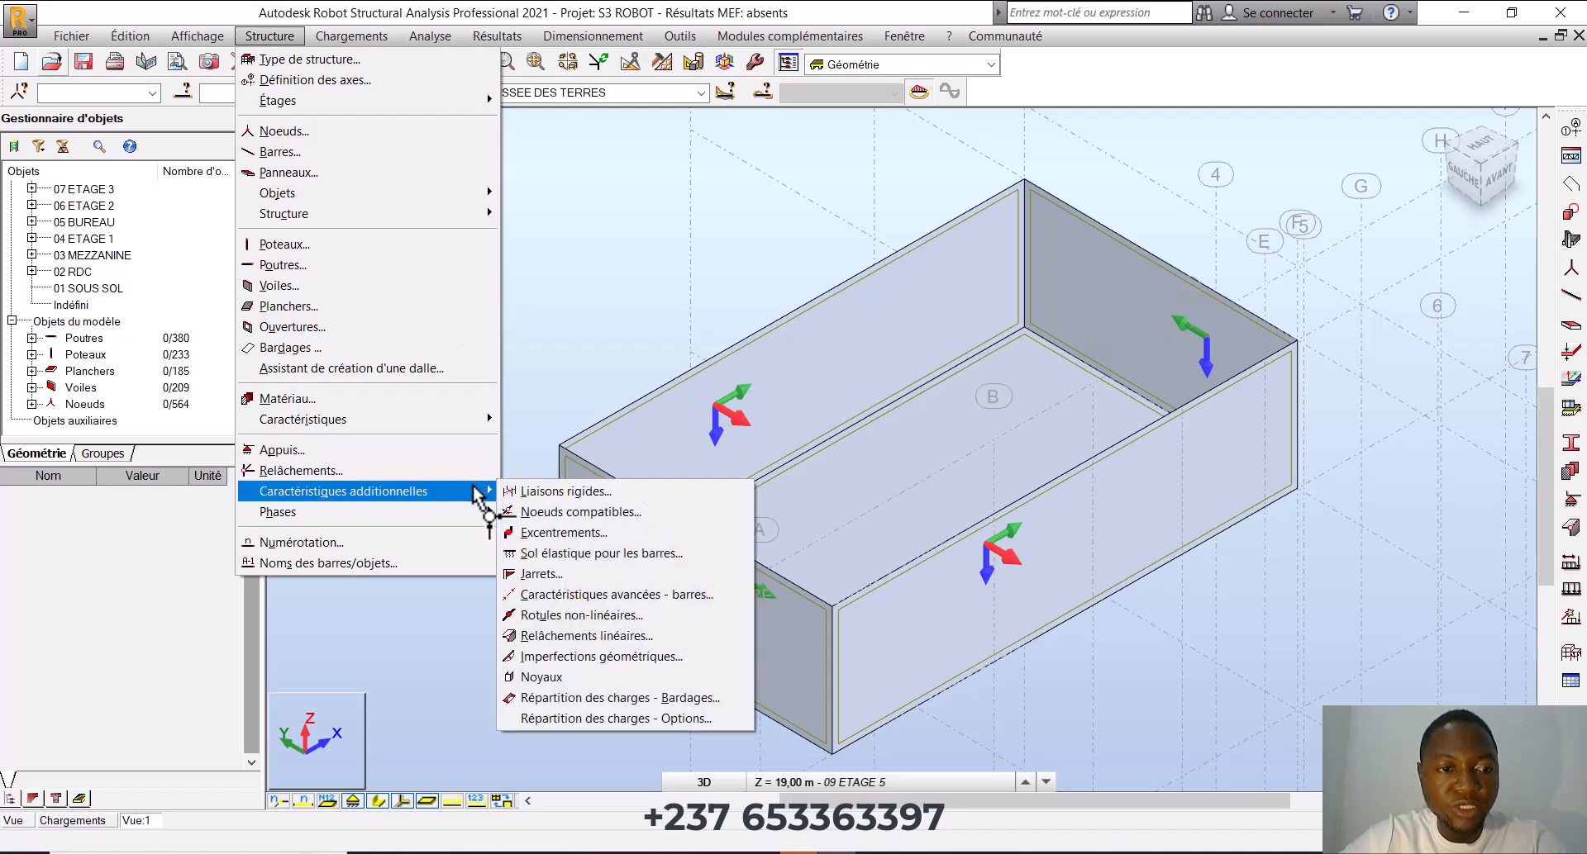
mouse_move(467, 419)
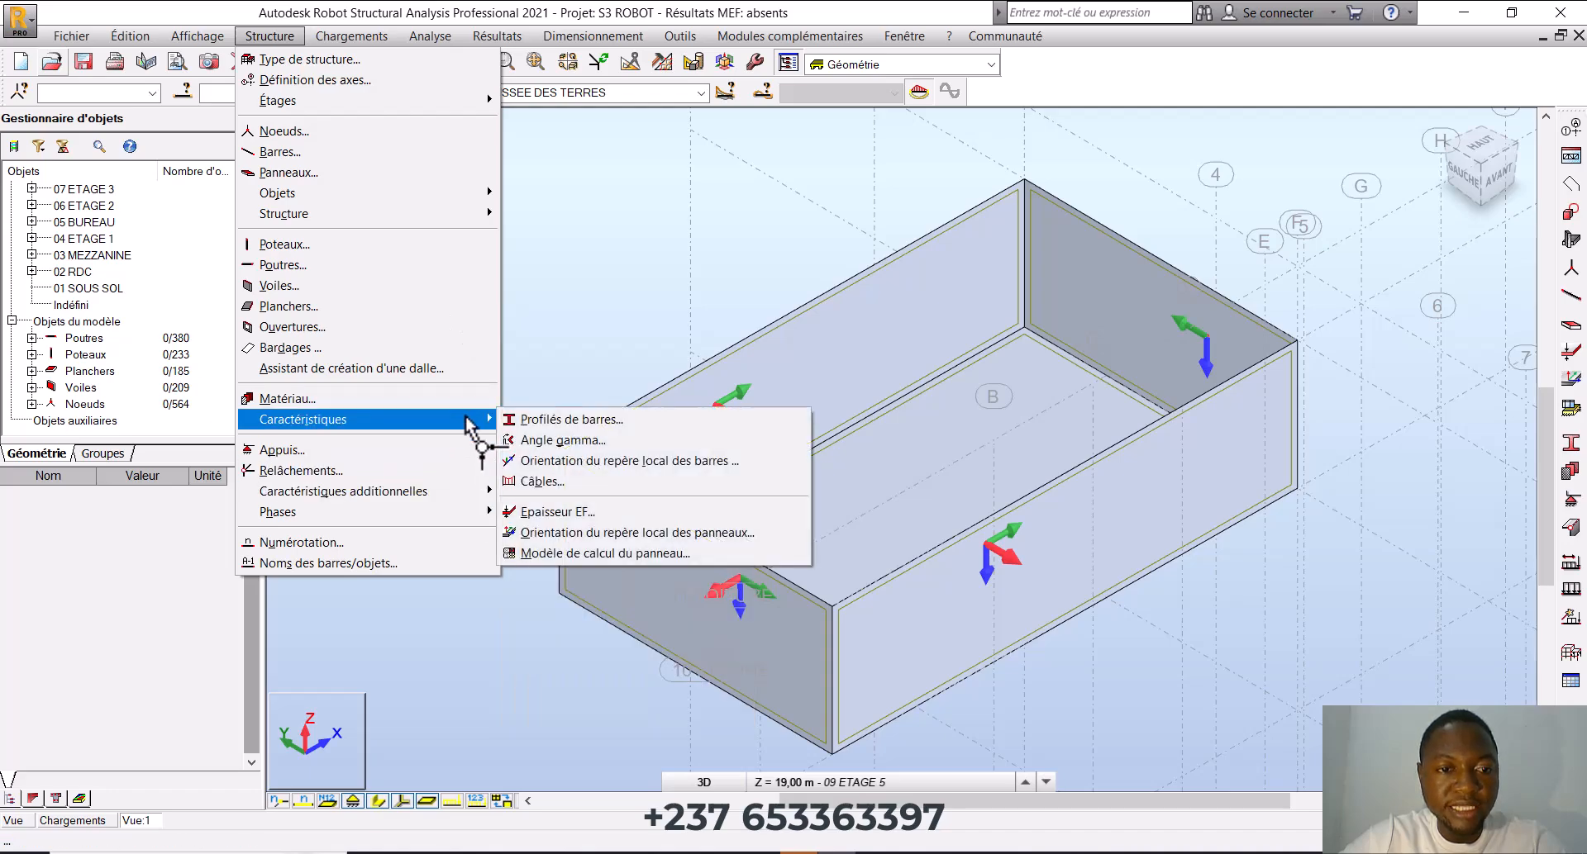
left_click(608, 535)
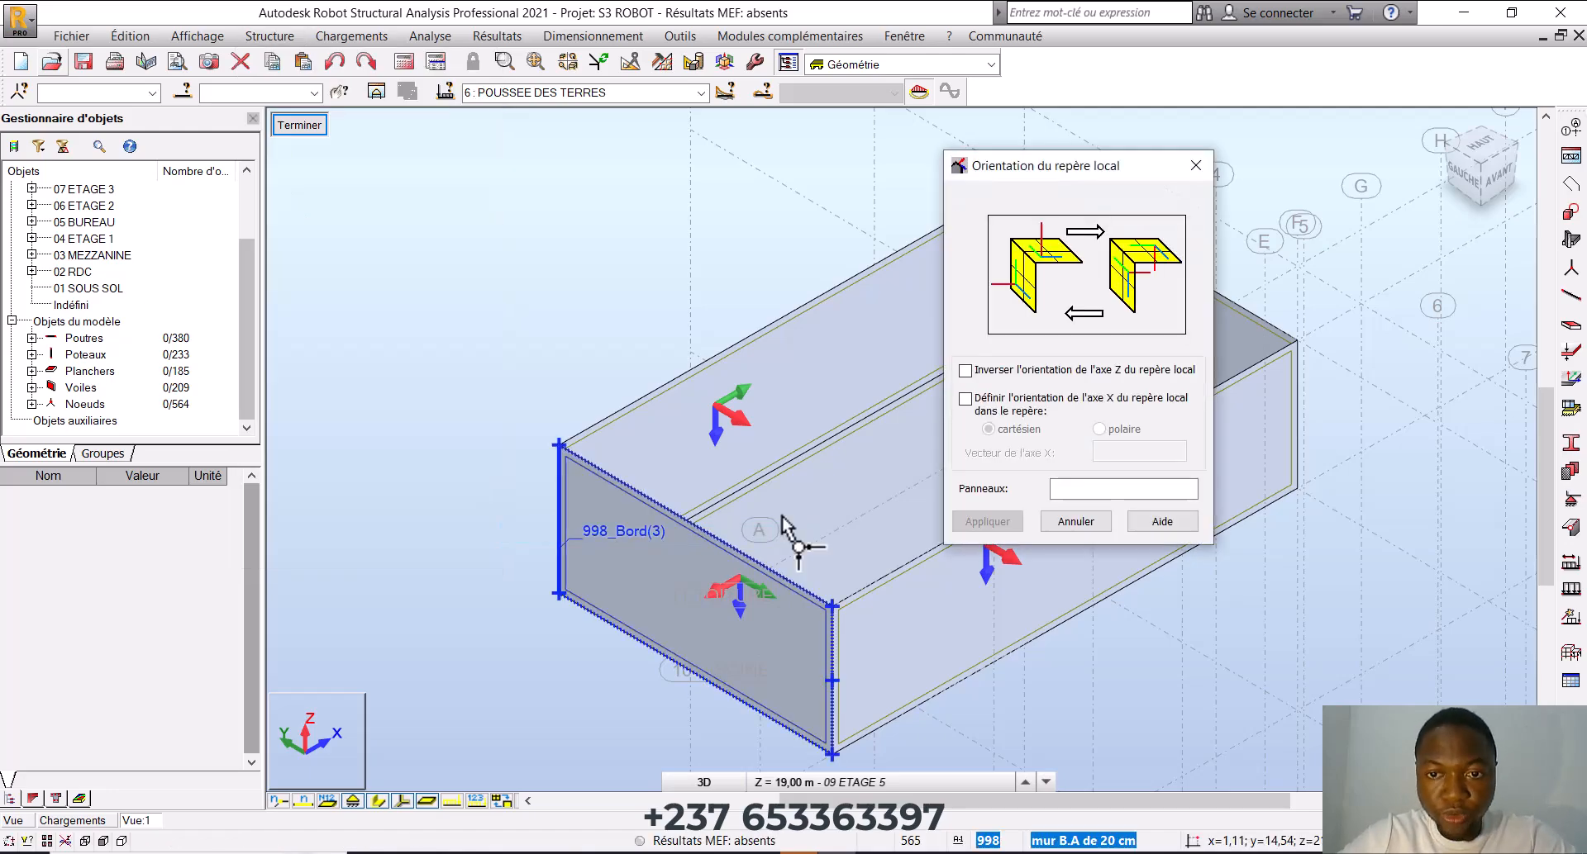
left_click(792, 386)
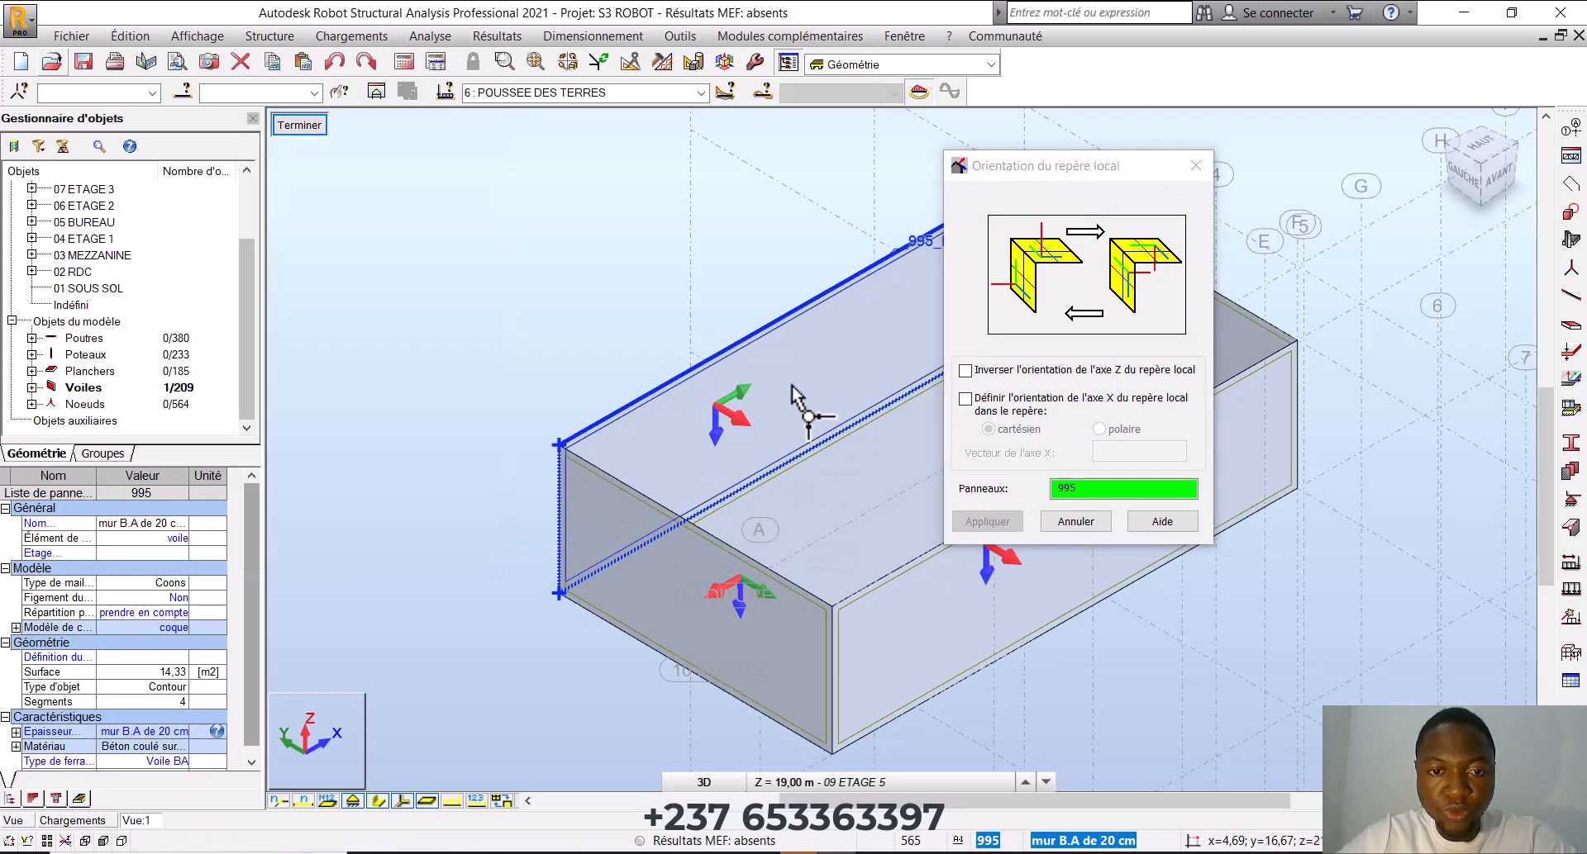
left_click(966, 371)
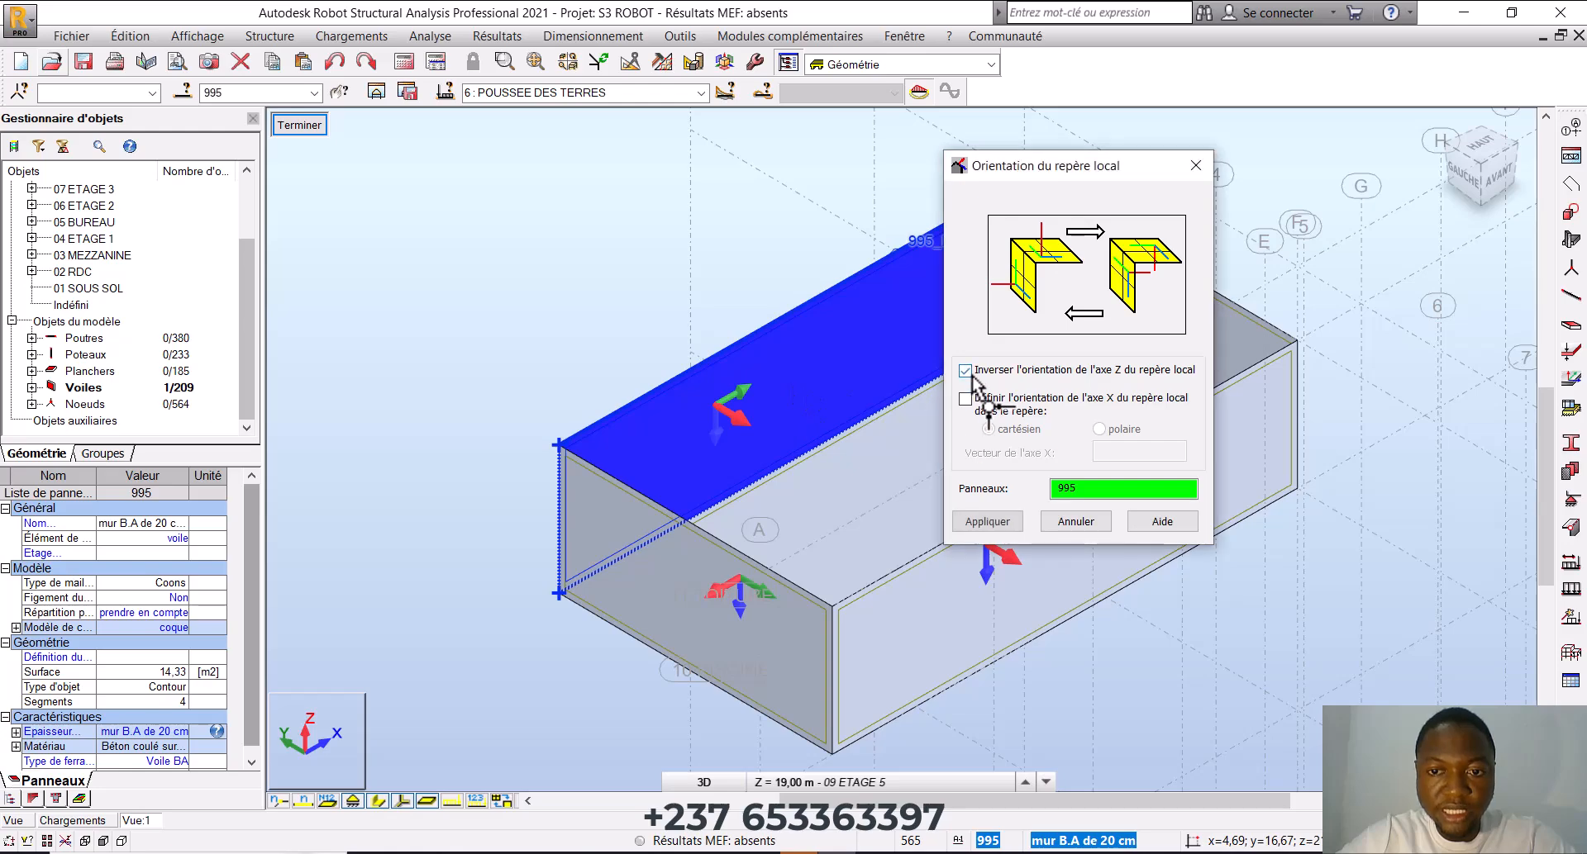
left_click(988, 530)
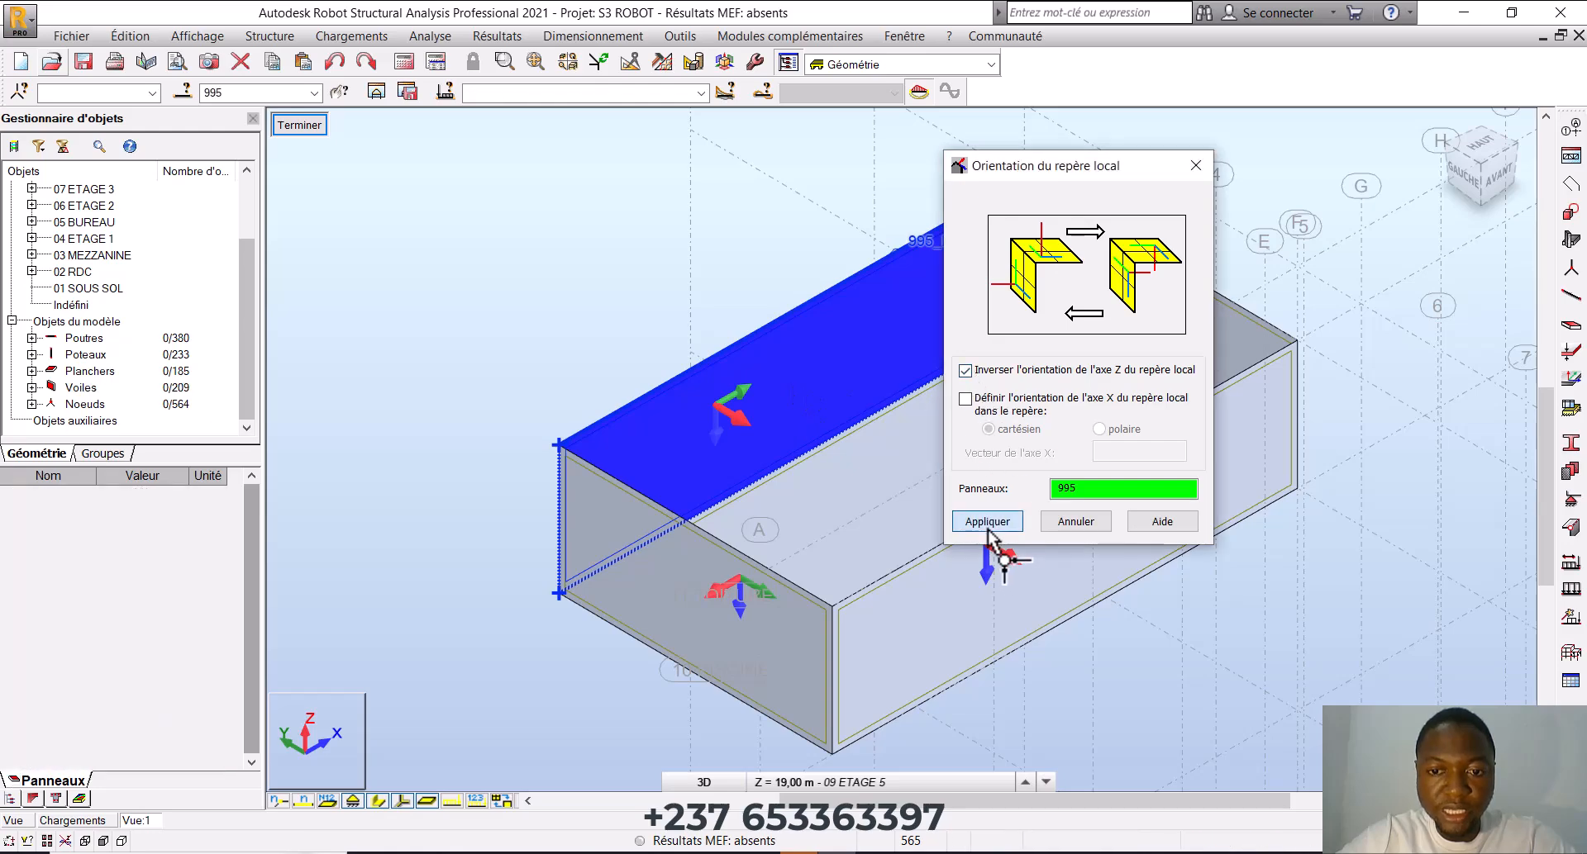
left_click(1075, 523)
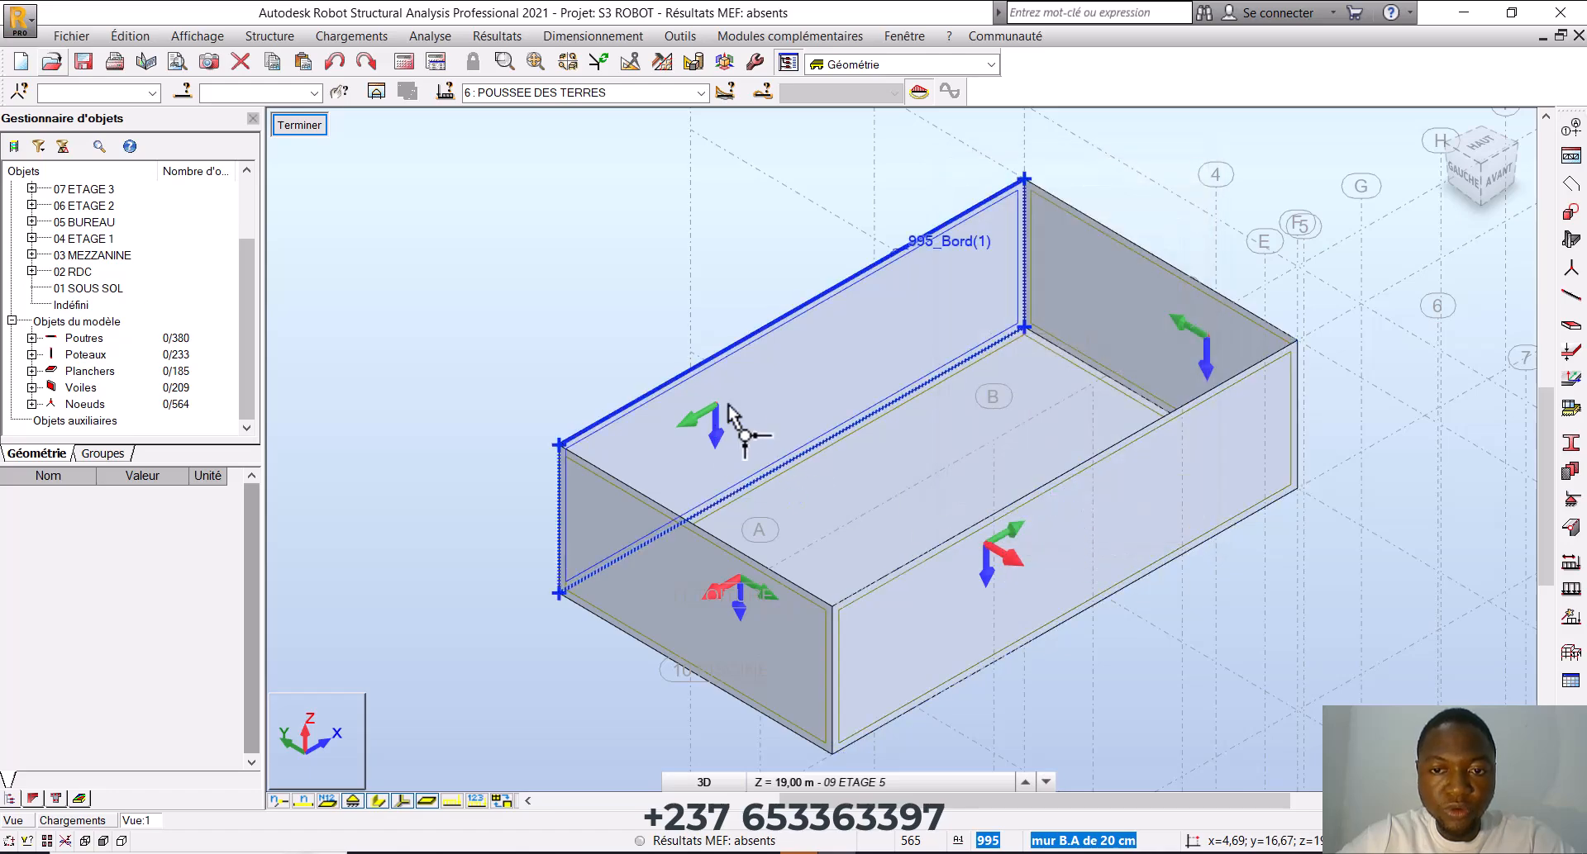
Open the hydrostatic pressure settings for surface loads, keeping the isolated pool in view
scroll(754, 449, "down", 1)
middle_click_drag(799, 479, 840, 499, "shift")
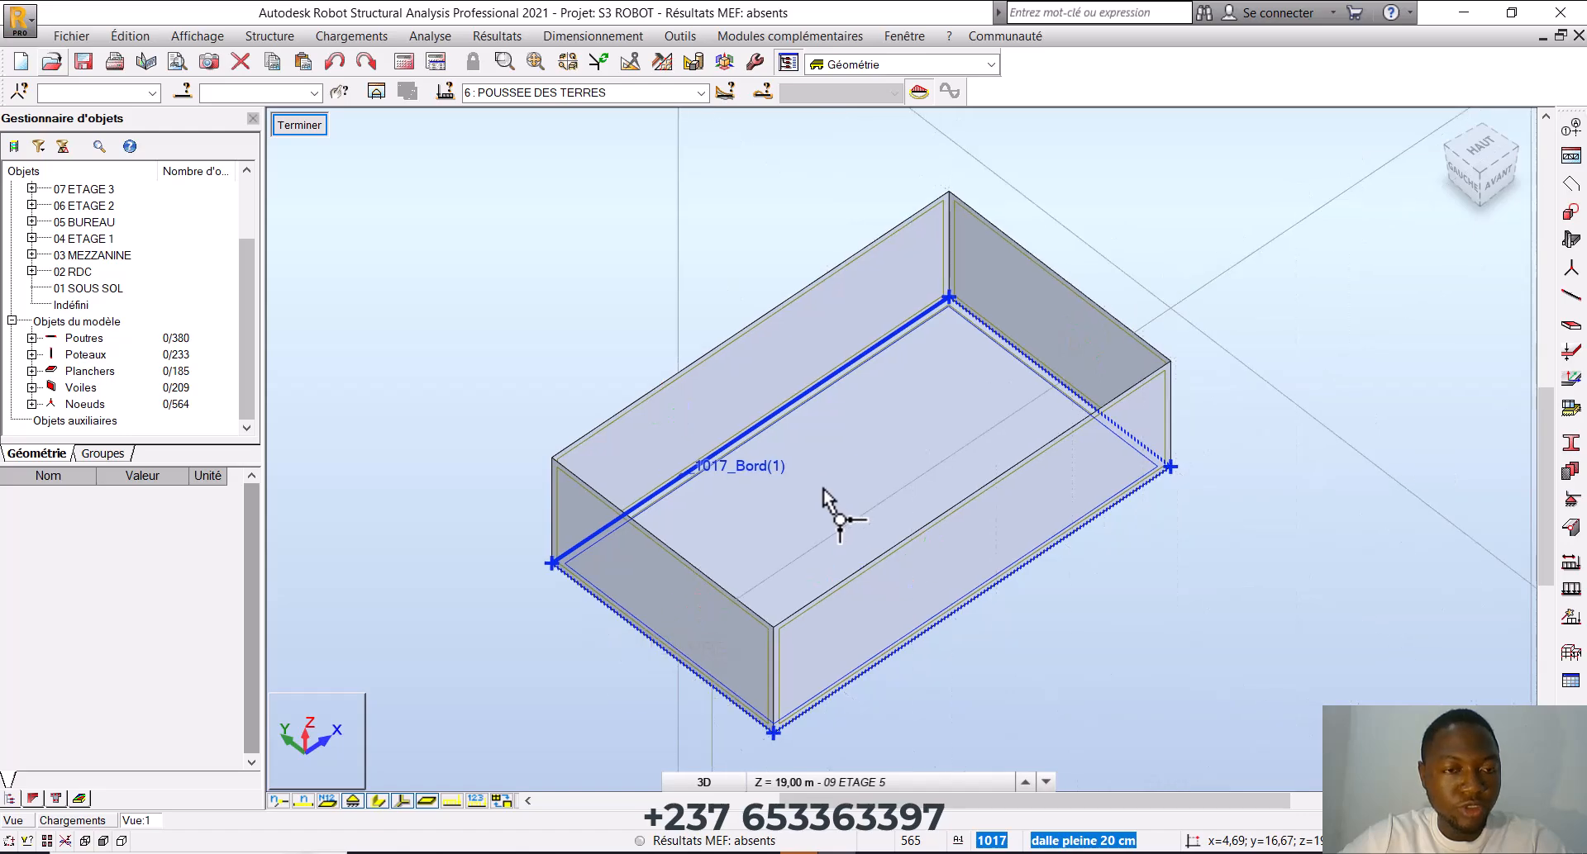
left_click(370, 38)
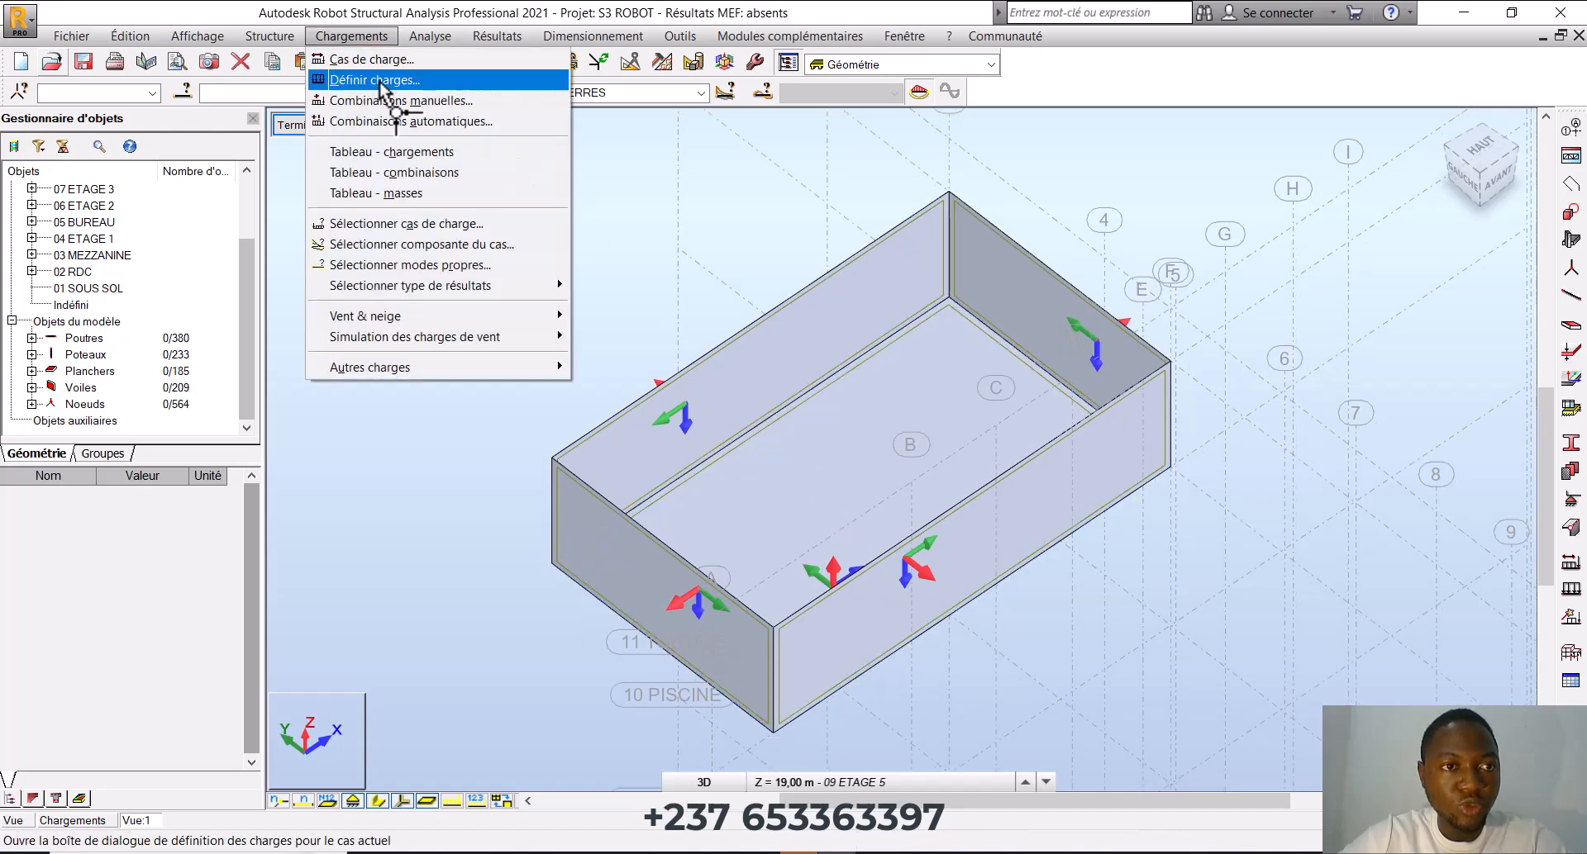
left_click(376, 80)
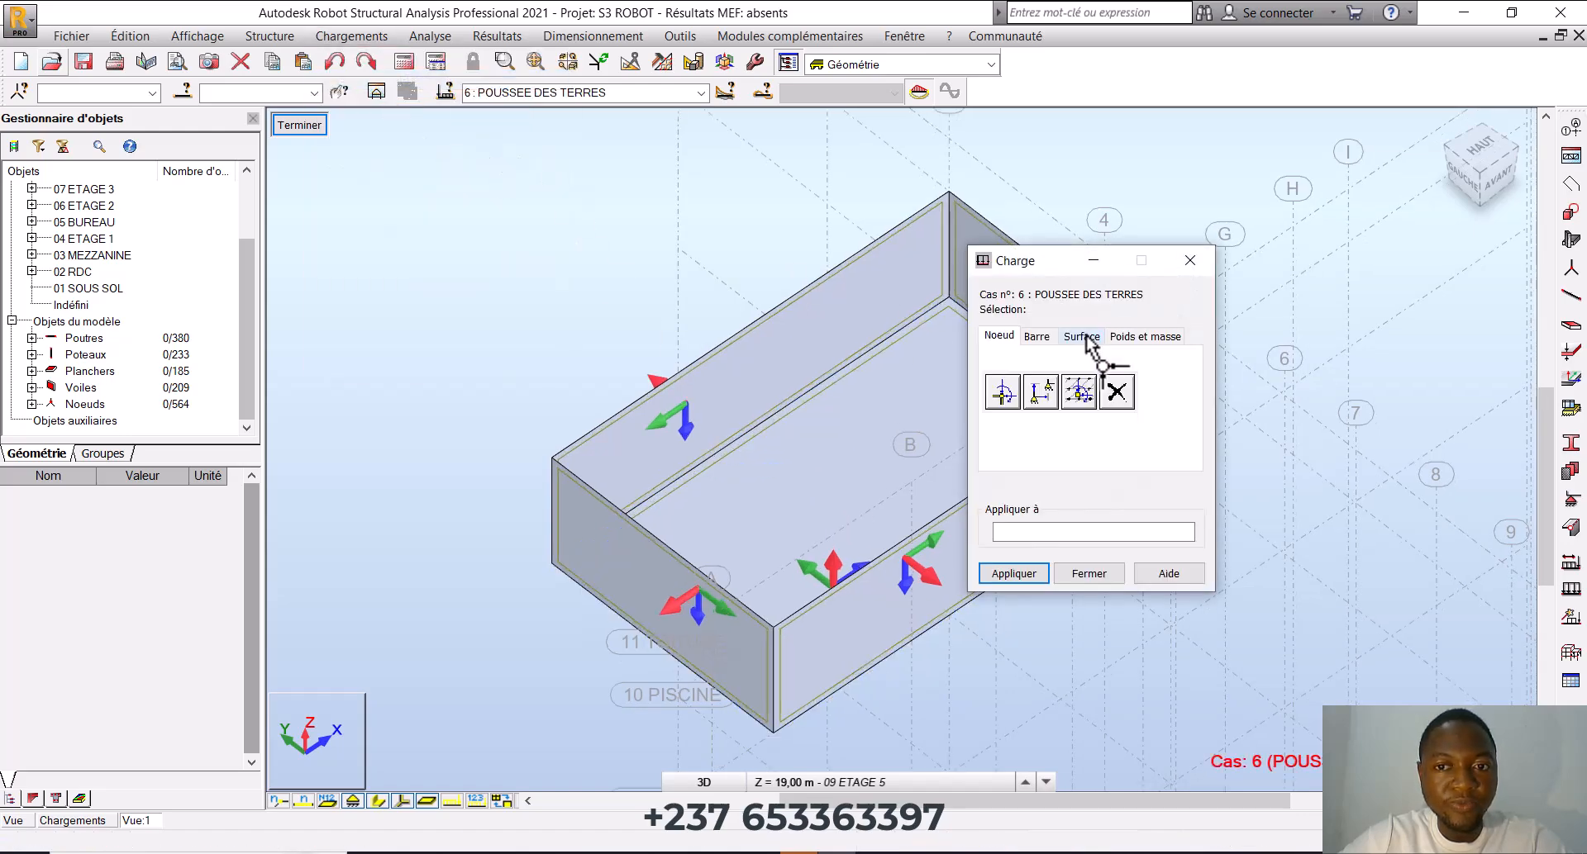
left_click_drag(1037, 262, 1185, 205)
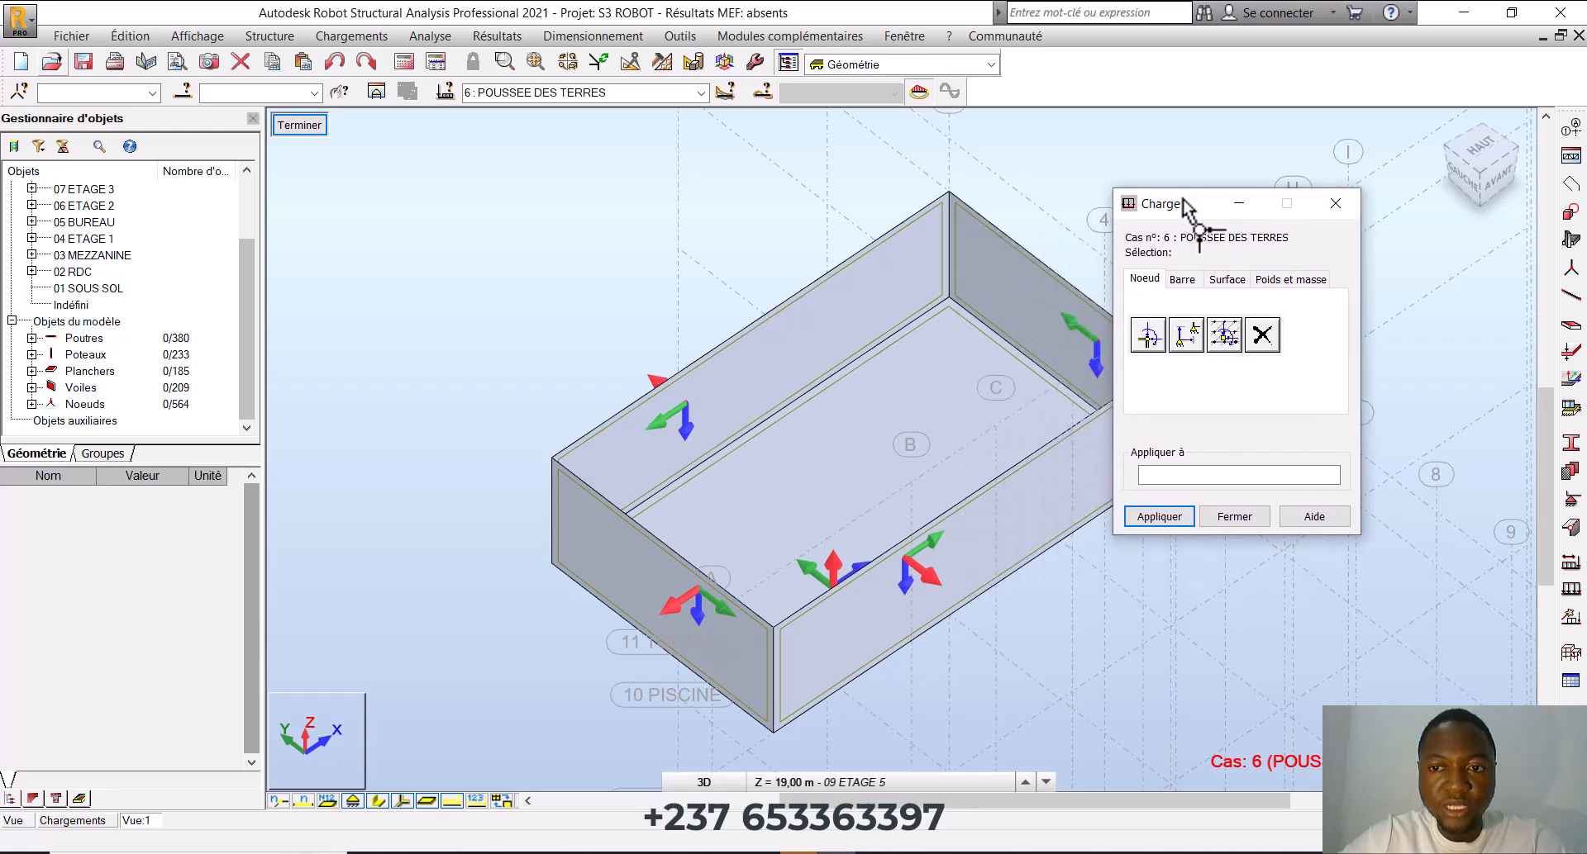
left_click(1227, 278)
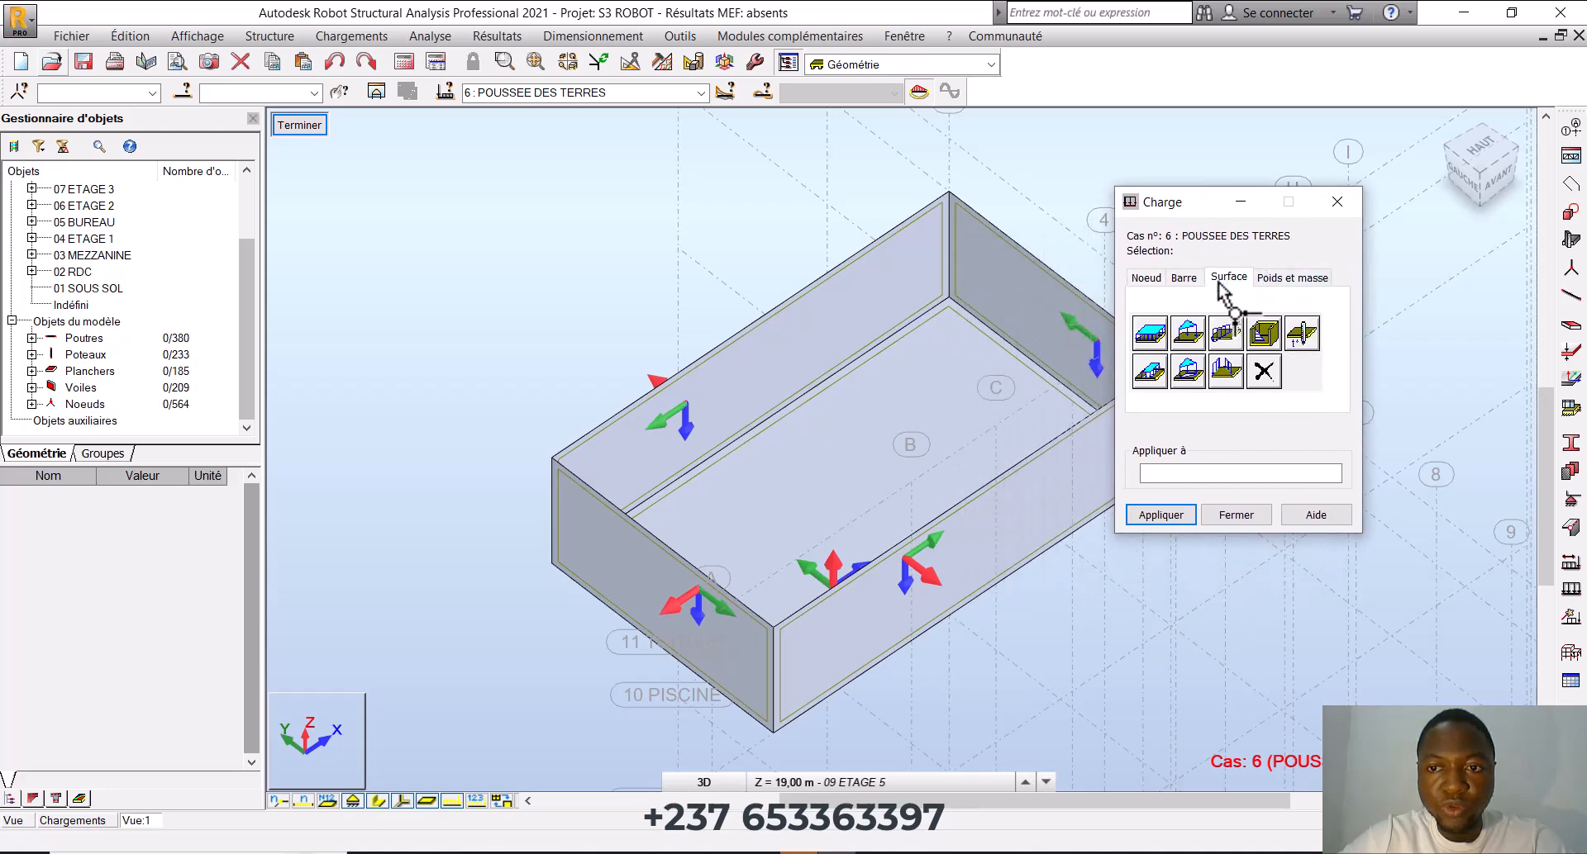
left_click(1257, 339)
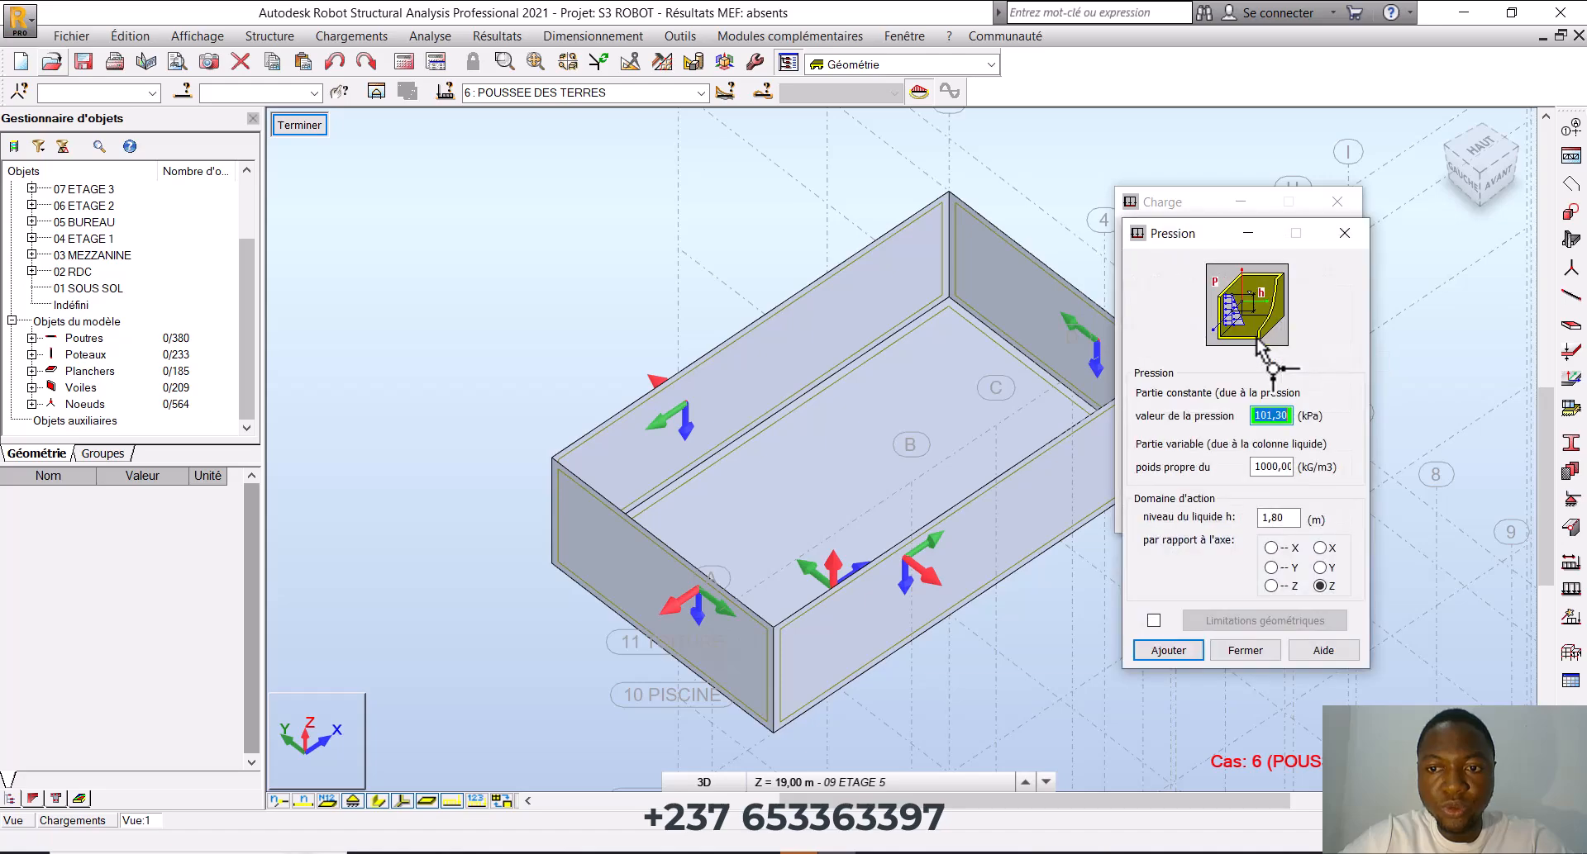
left_click_drag(1178, 240, 1056, 197)
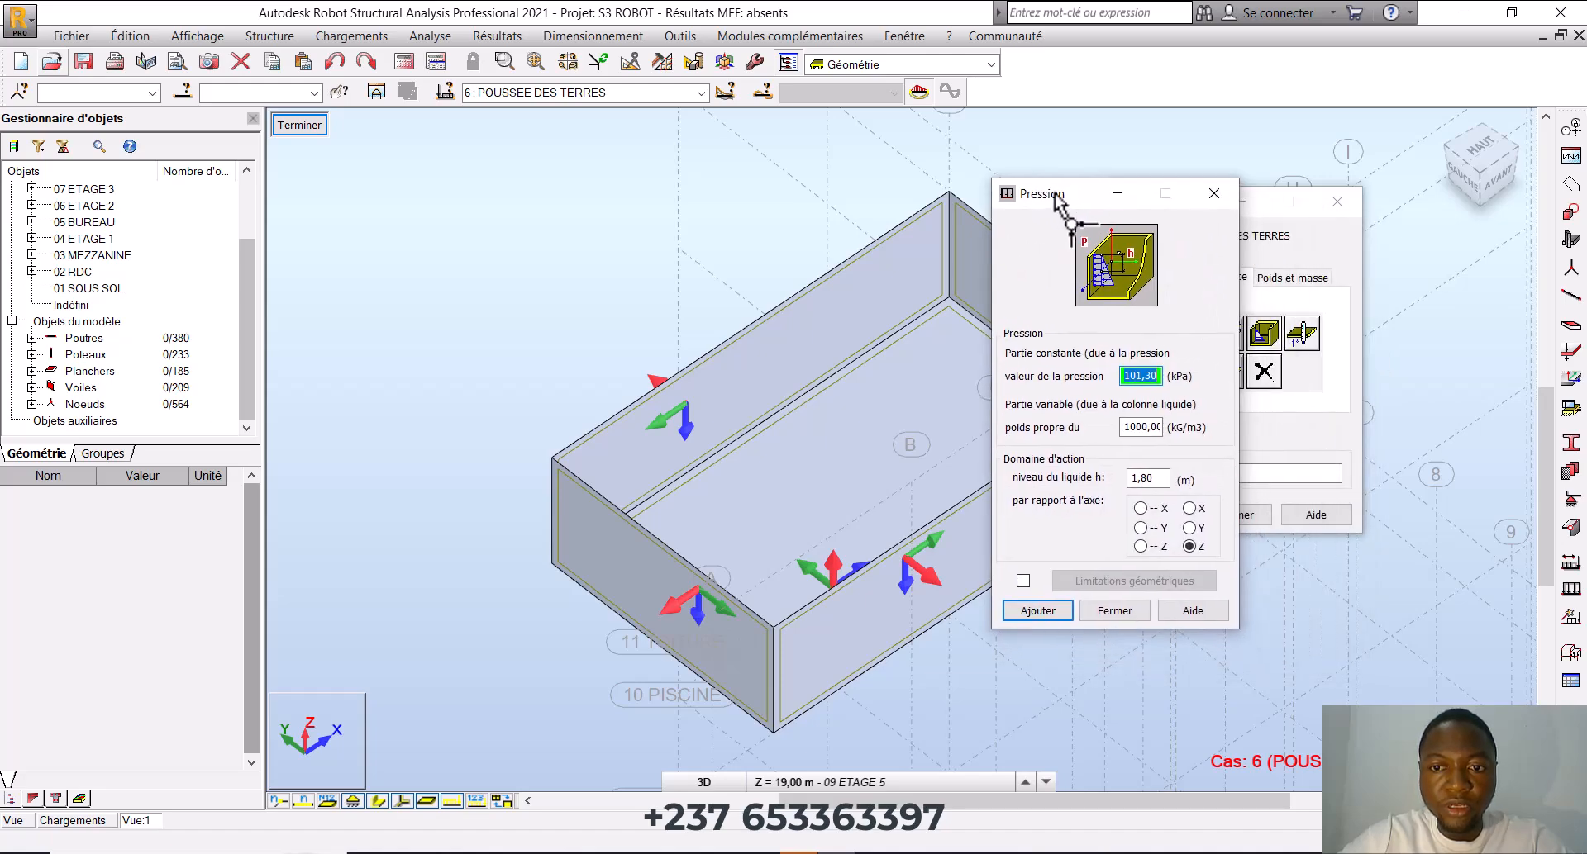
Set the liquid level to 2 m relative to the -Z axis and add the hydrostatic pressure definition
left_click(752, 444)
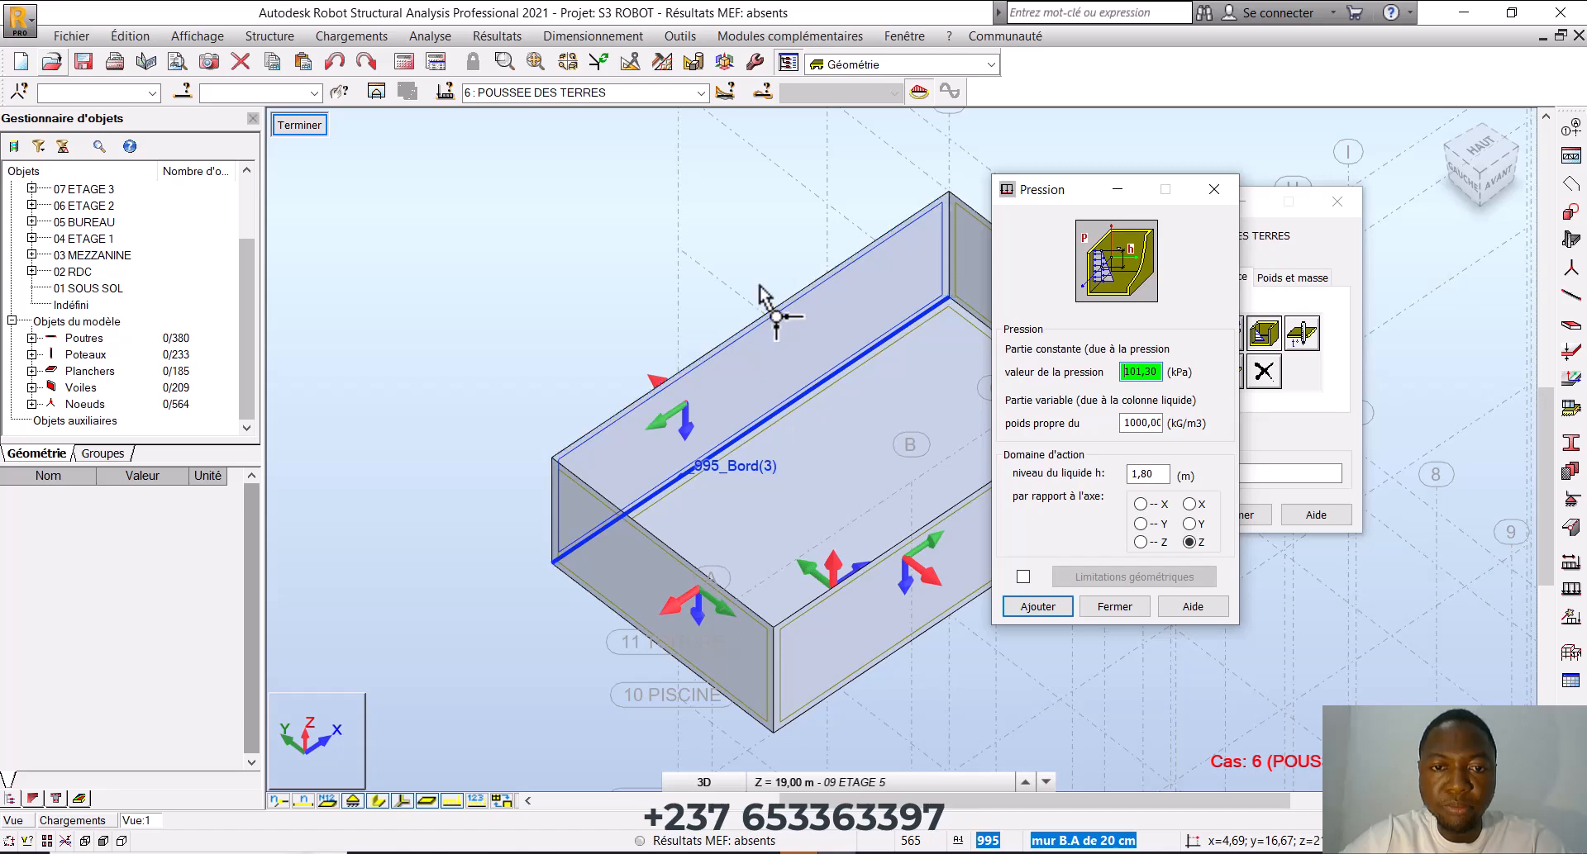
double_click(1147, 475)
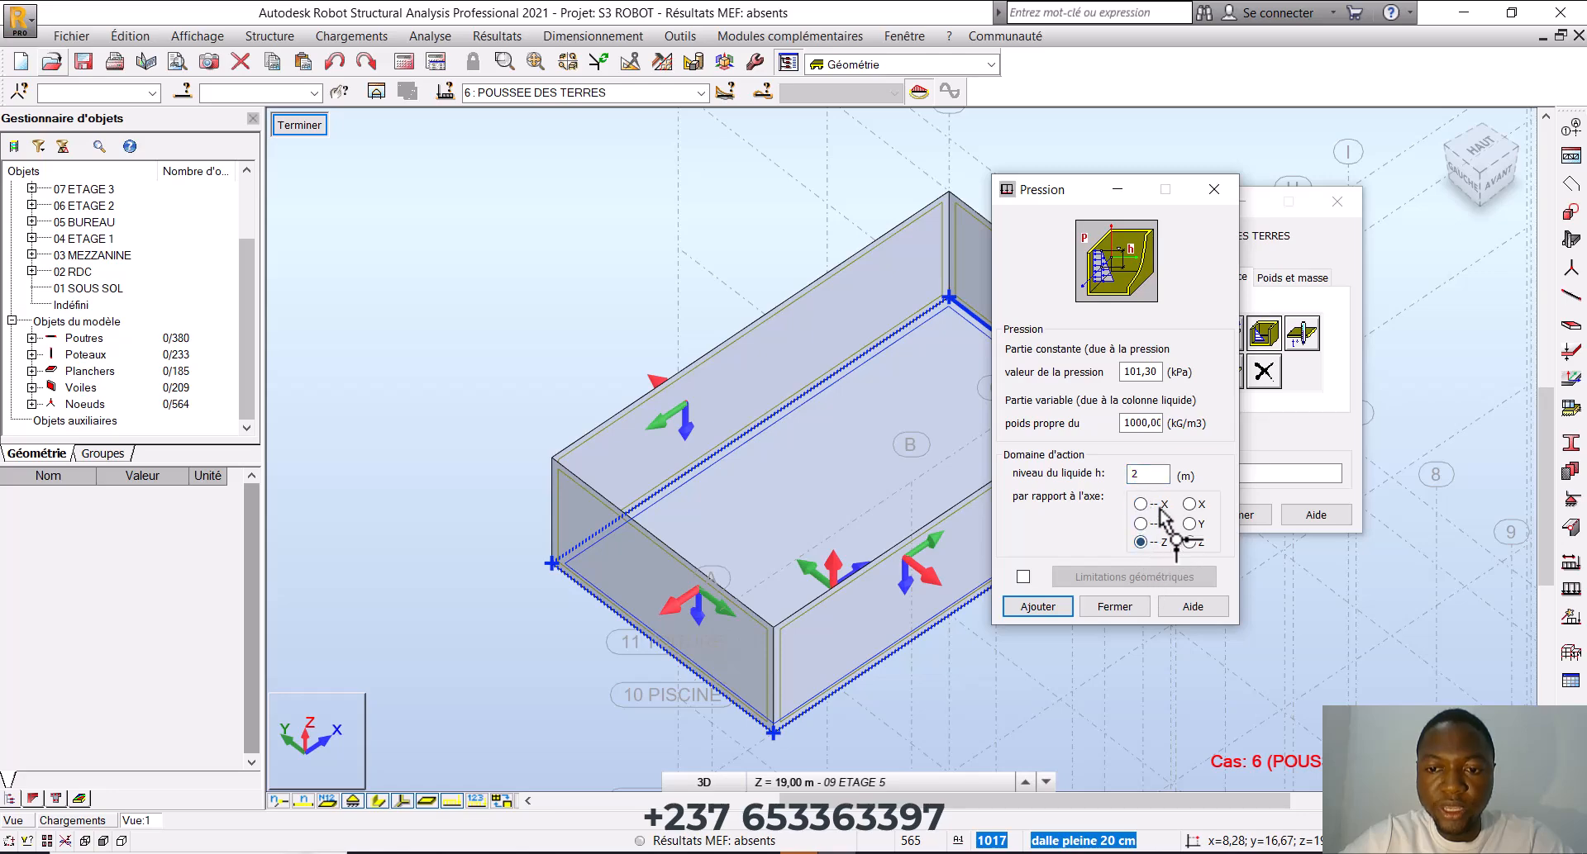
scroll(906, 514, "down", 5)
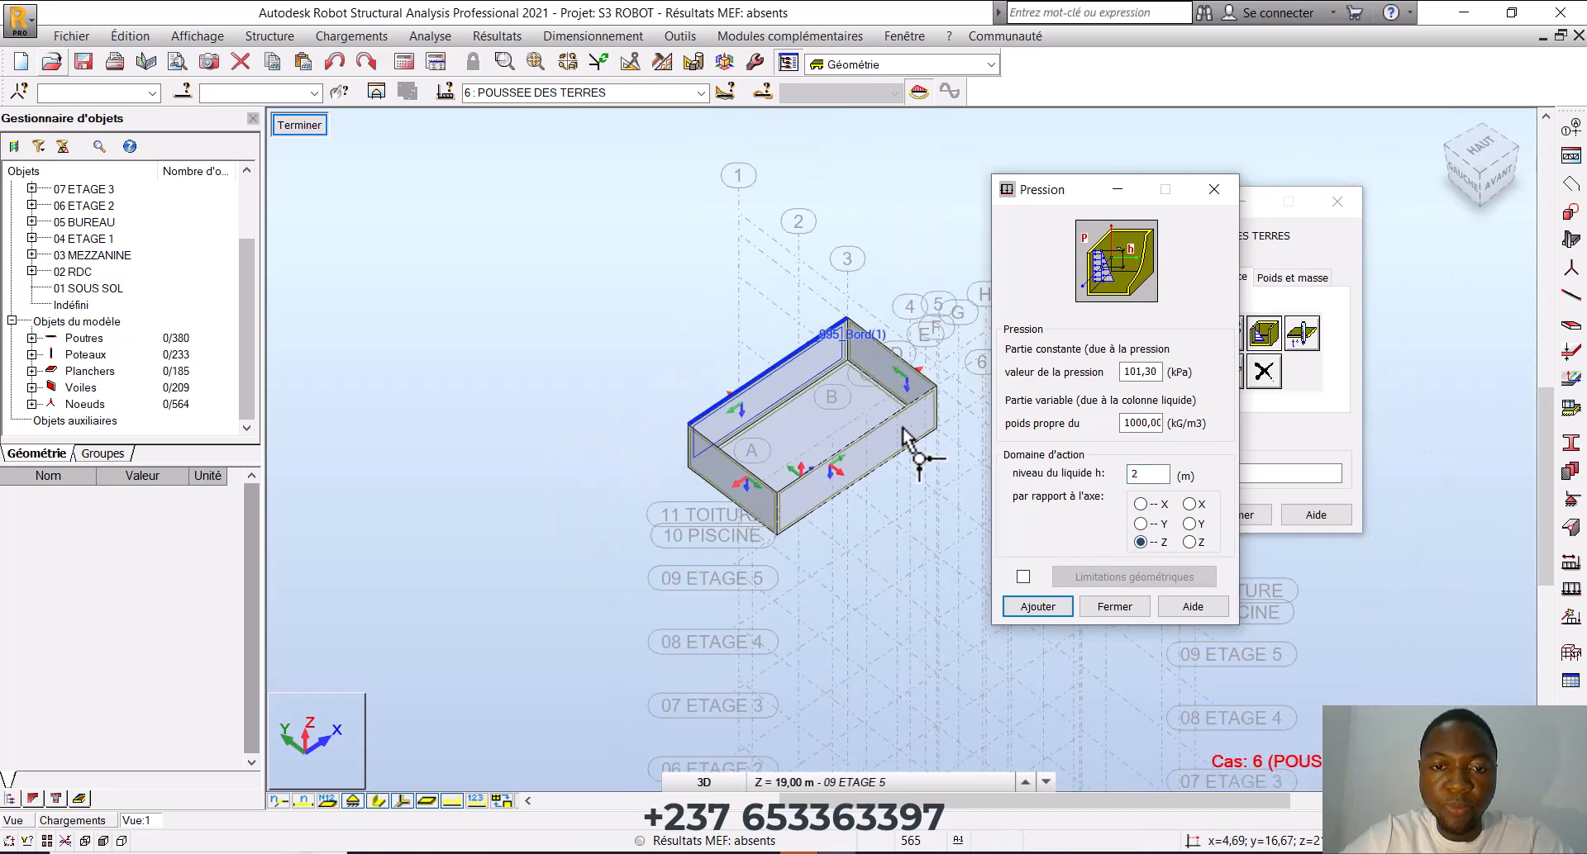
scroll(905, 435, "up", 5)
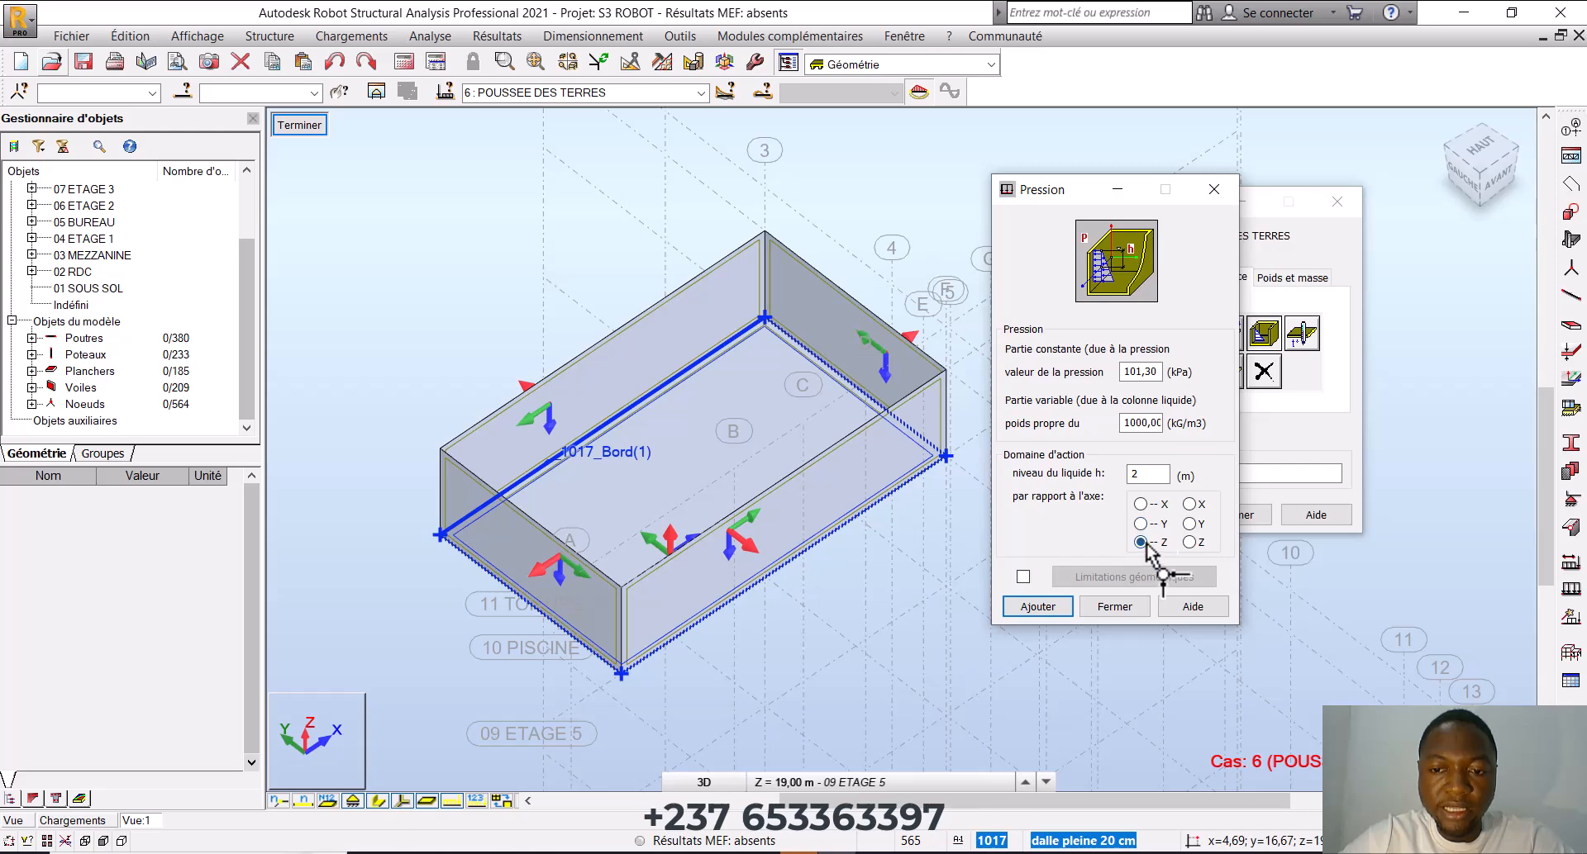
left_click(1036, 606)
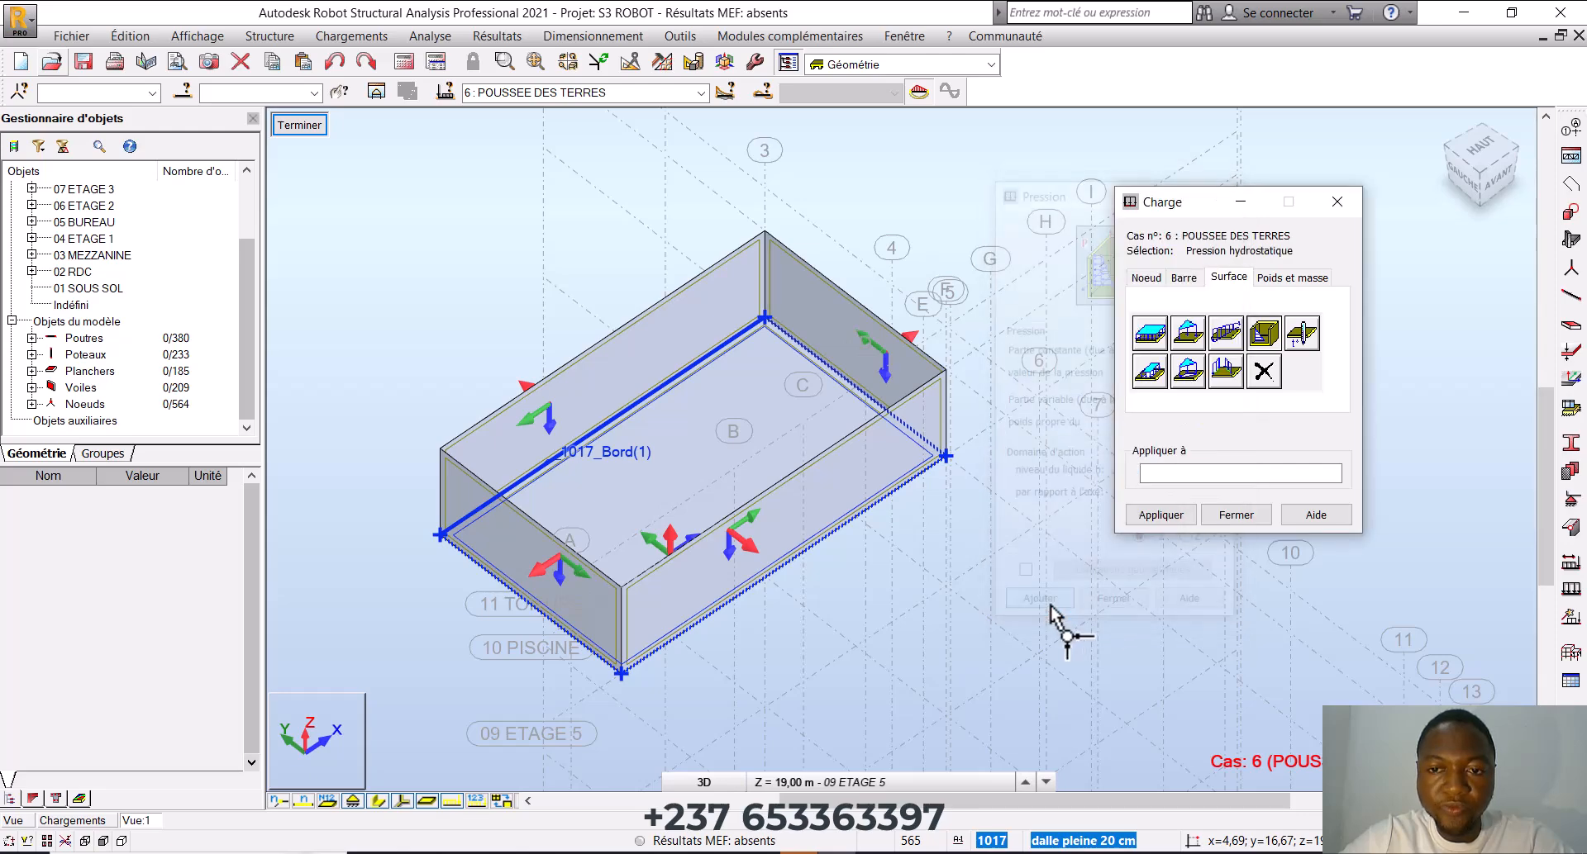
Apply the hydrostatic pressure to the four pool walls, panels 995 to 998
left_click(1194, 478)
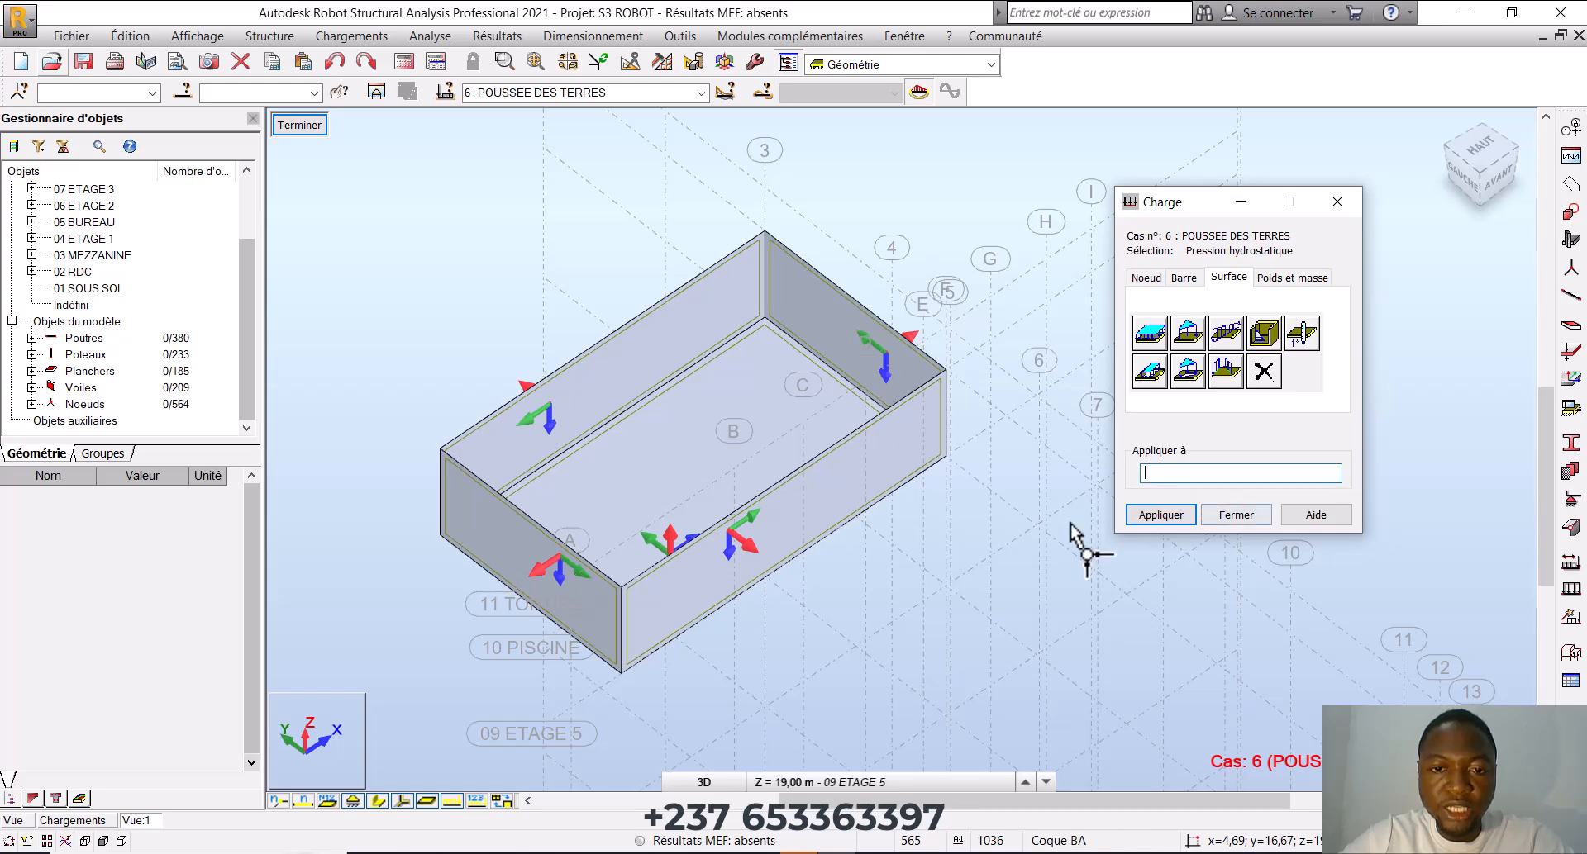
left_click(847, 469)
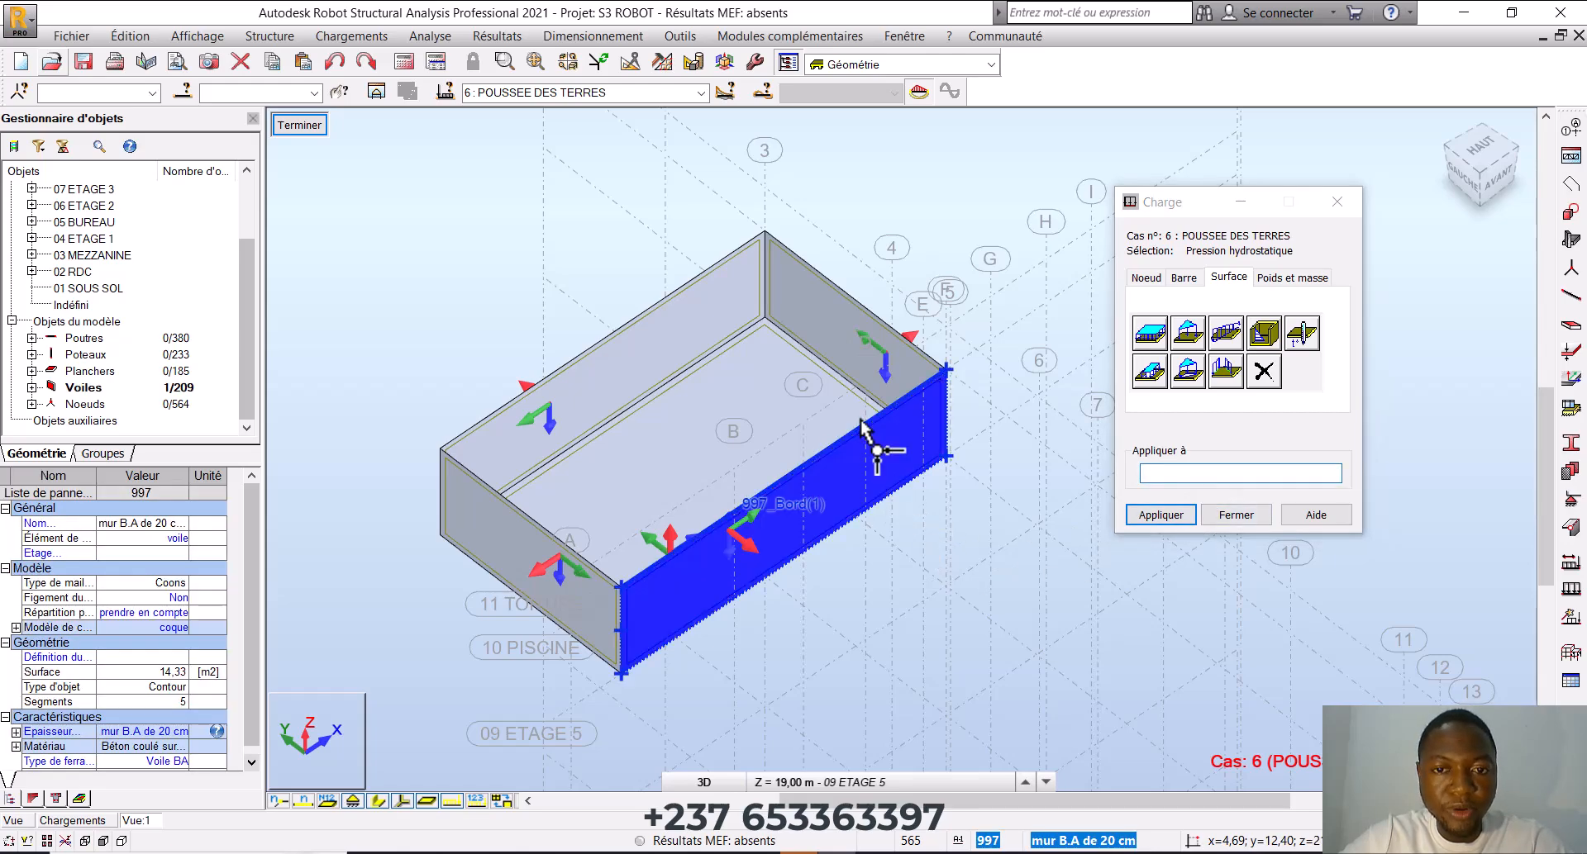
left_click(833, 339)
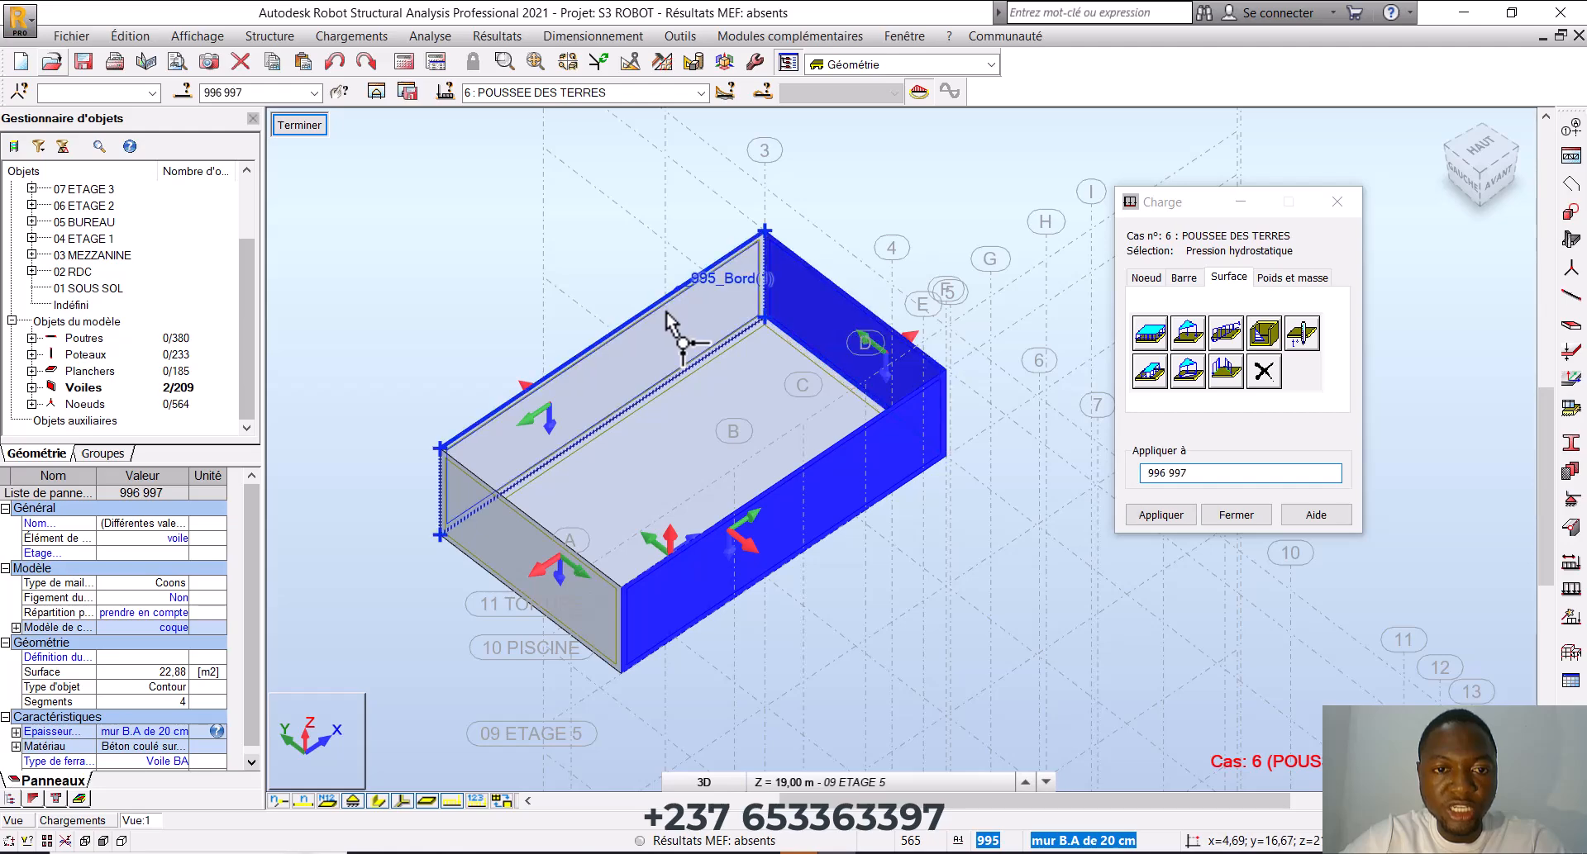
left_click(659, 443)
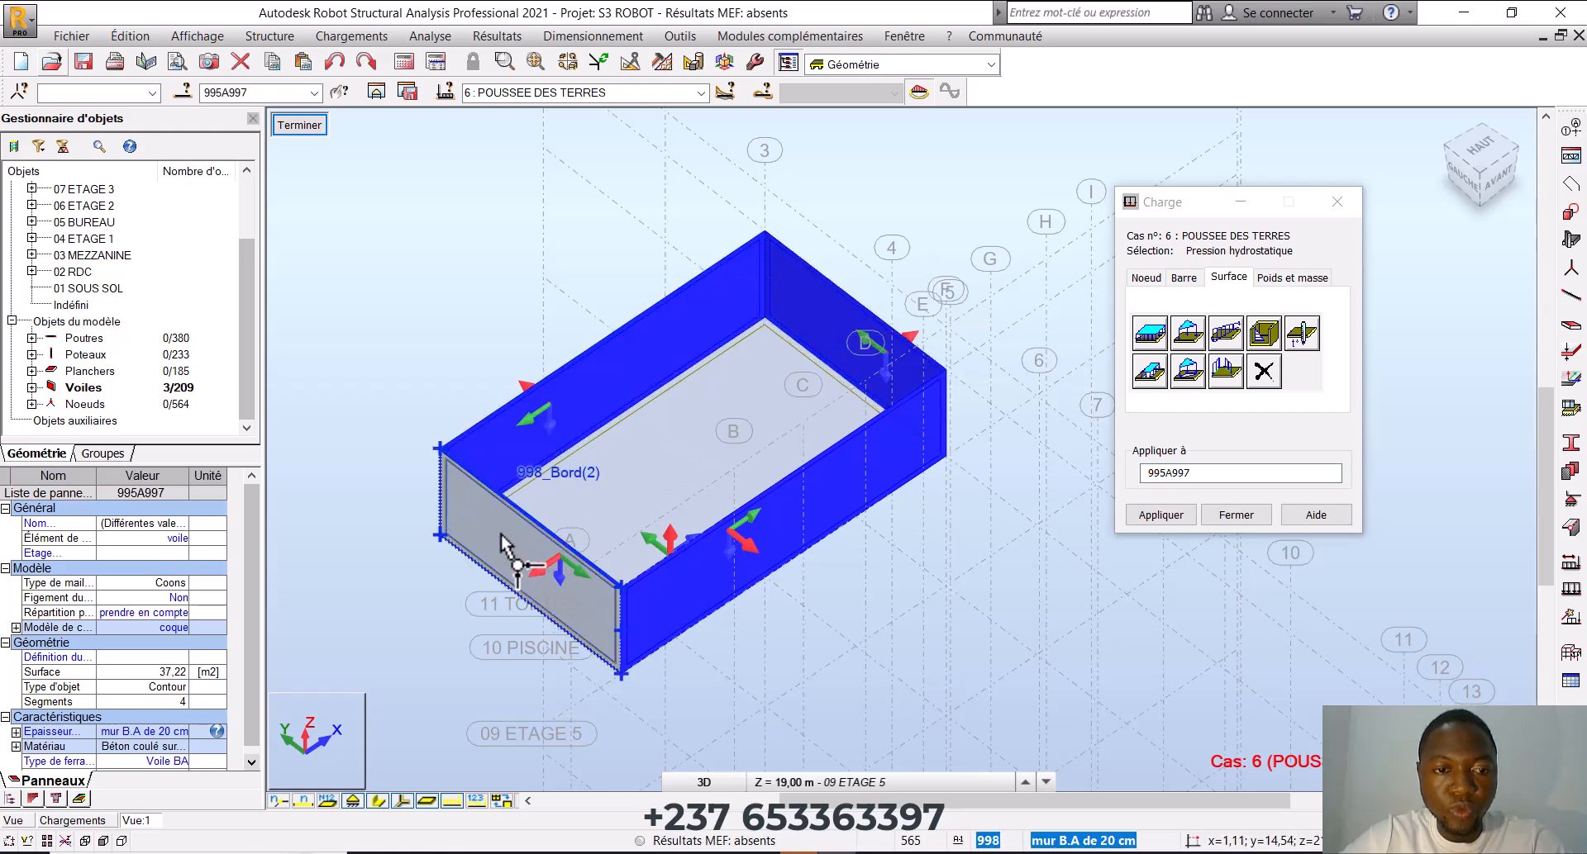
left_click(506, 547)
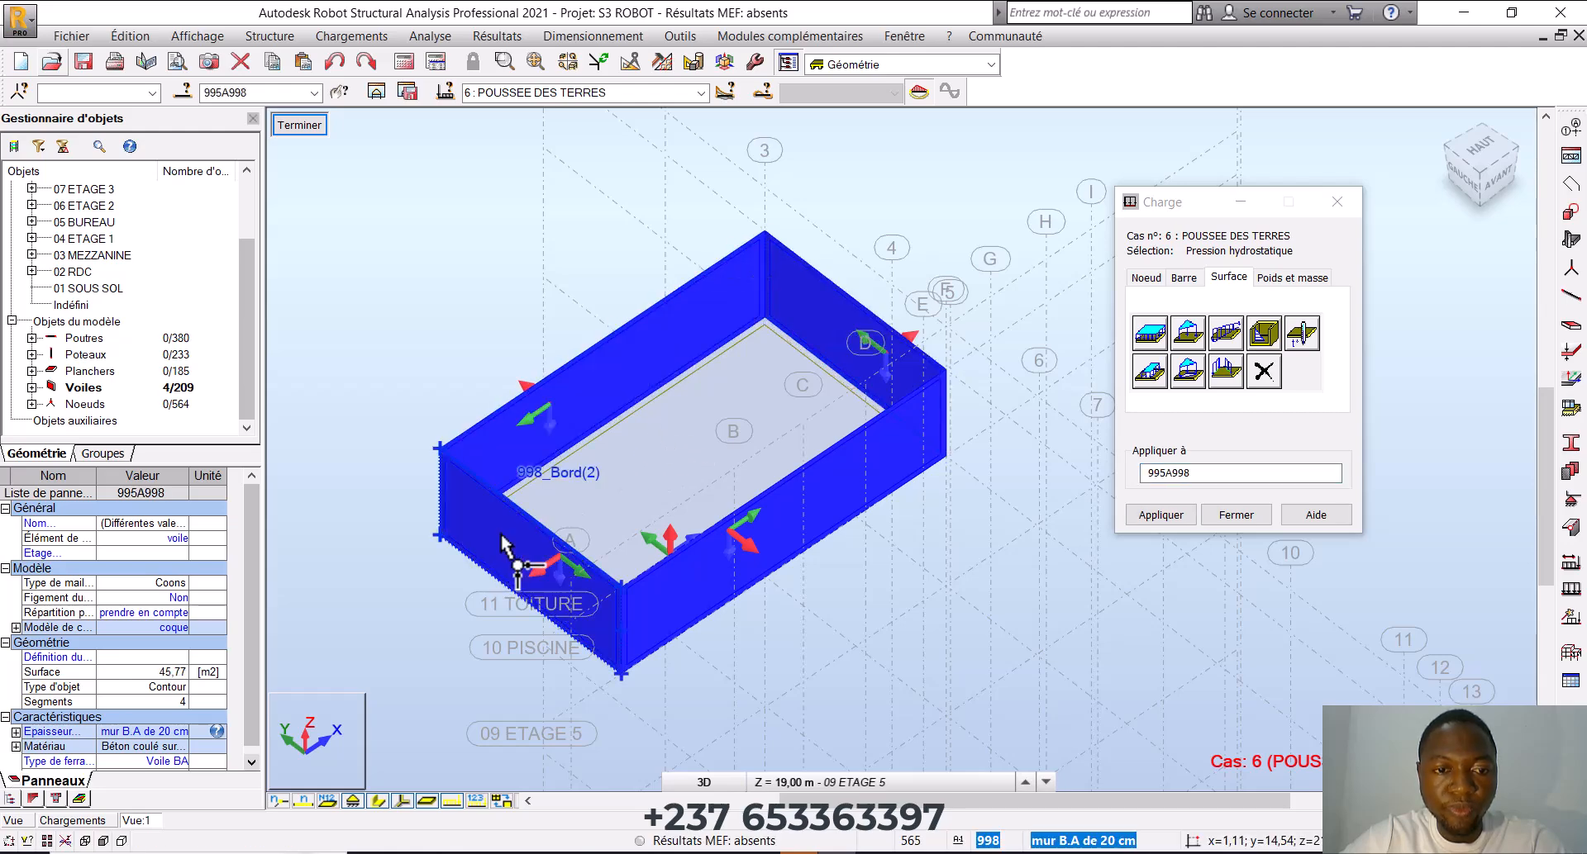
left_click(1208, 475)
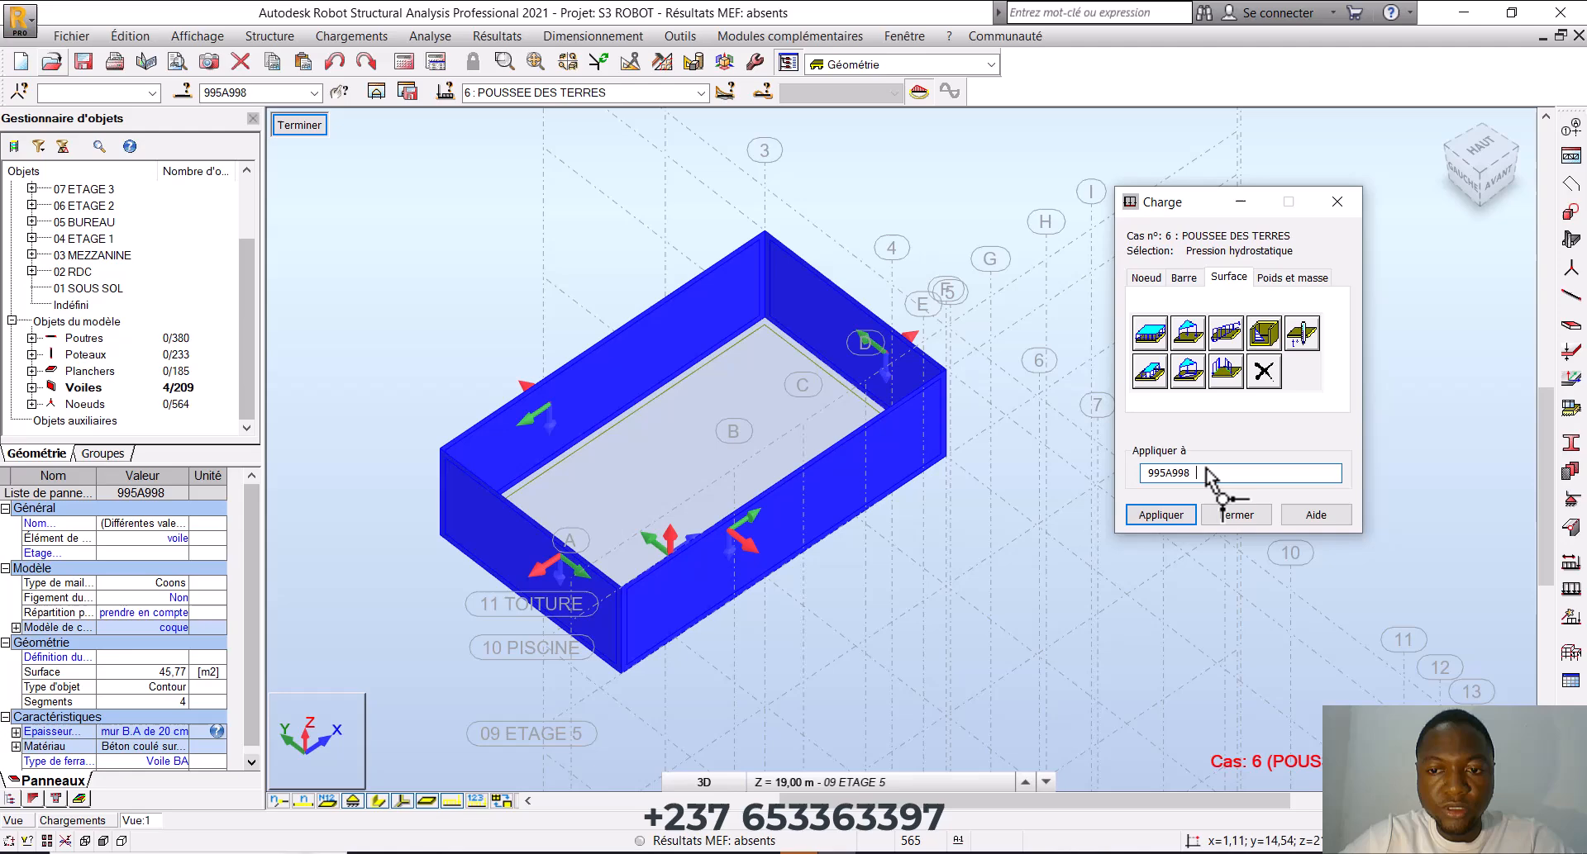
left_click(1169, 520)
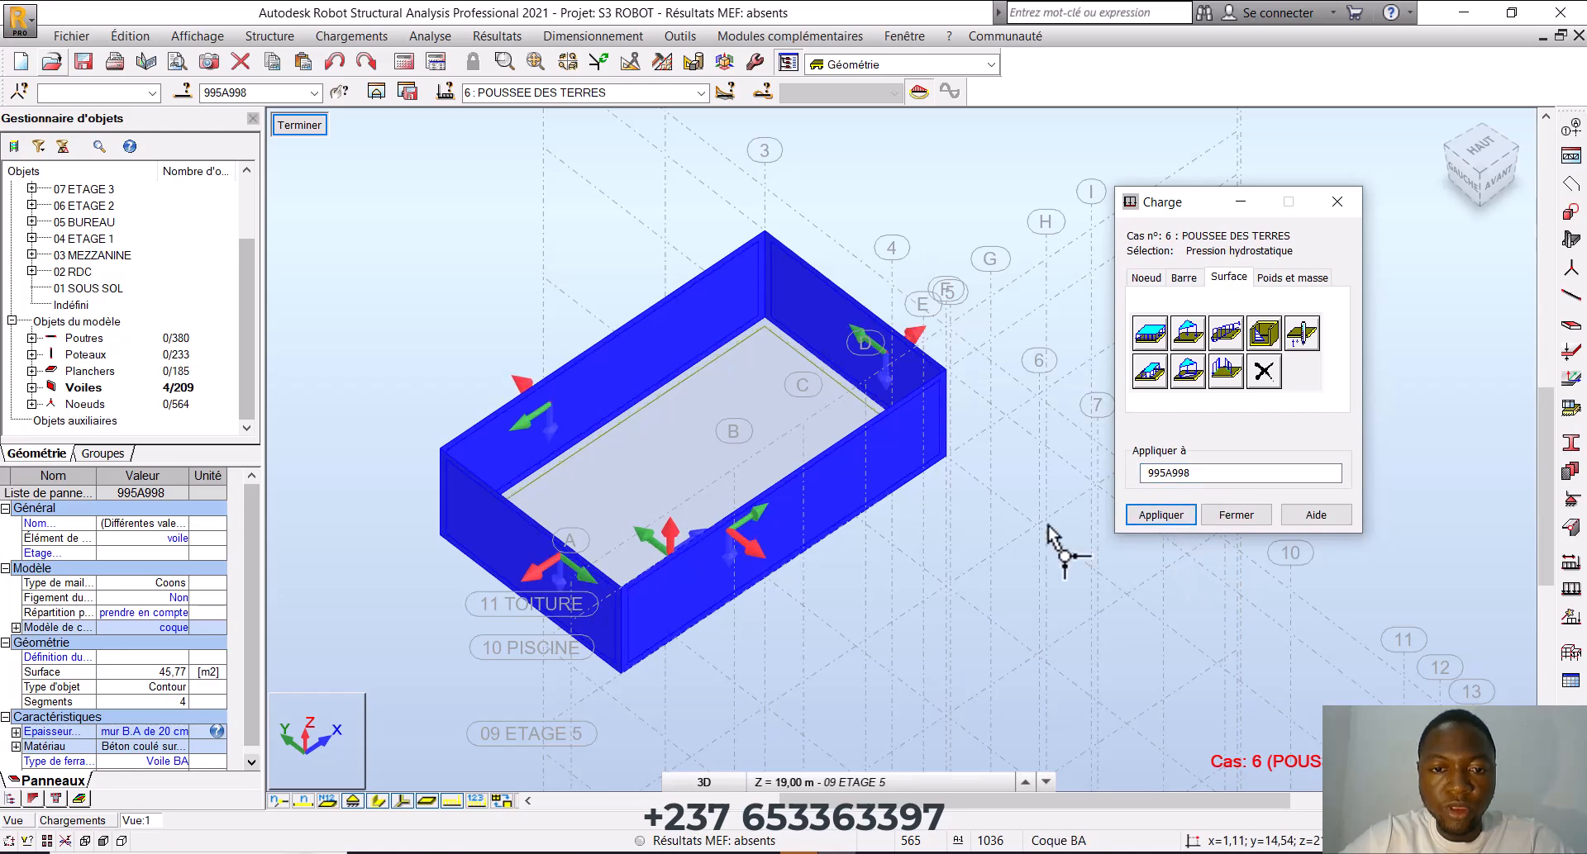
Check the hydrostatic pressure entry in the load values table against the selected pool walls in the model
scroll(912, 511, "down", 2)
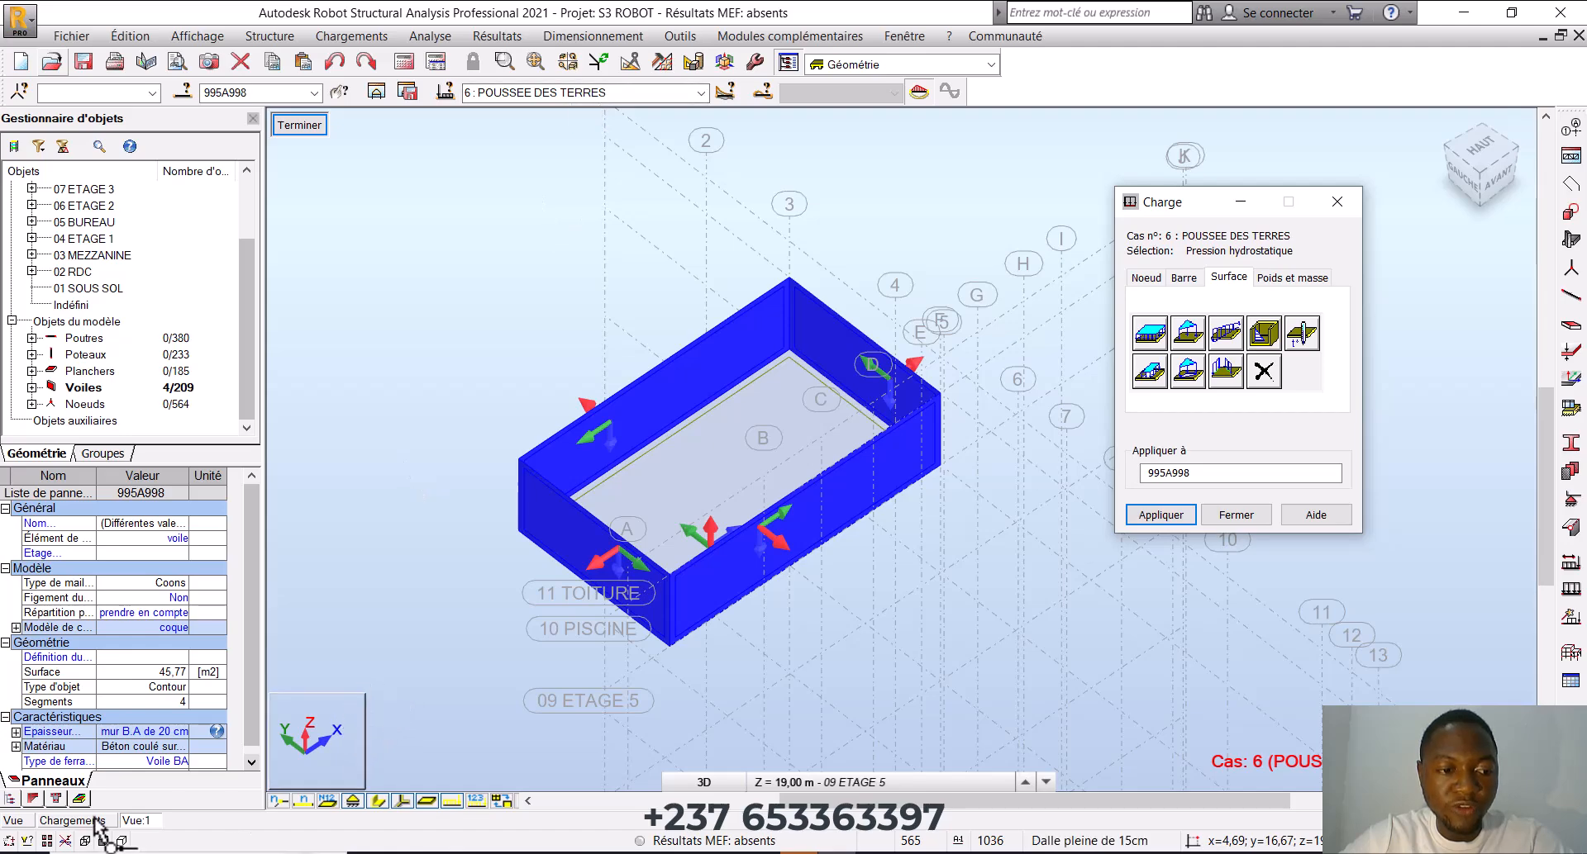
left_click(104, 840)
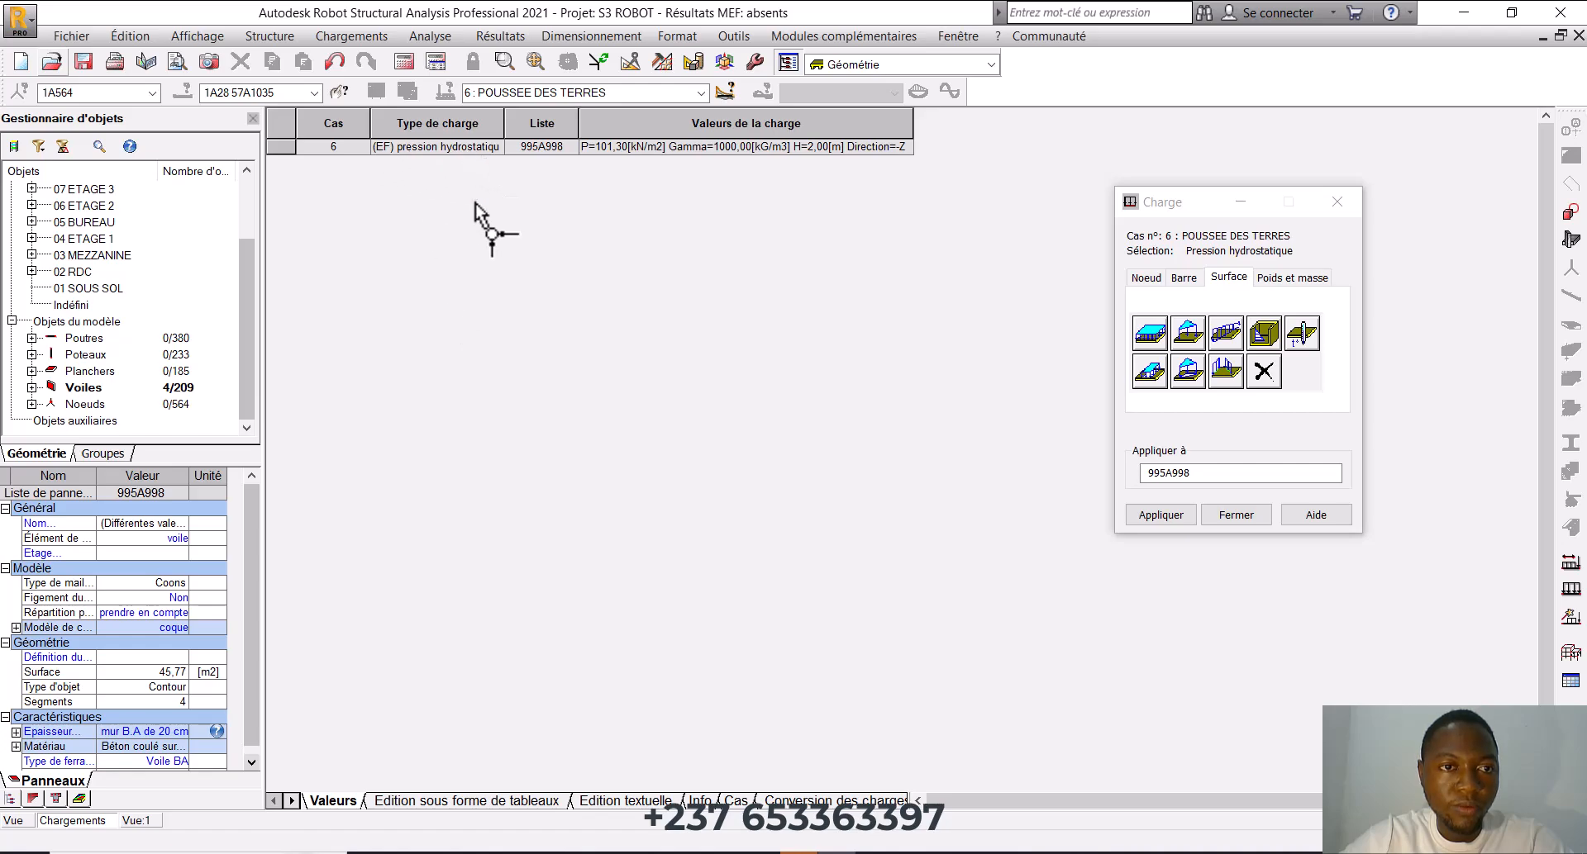
left_click(23, 821)
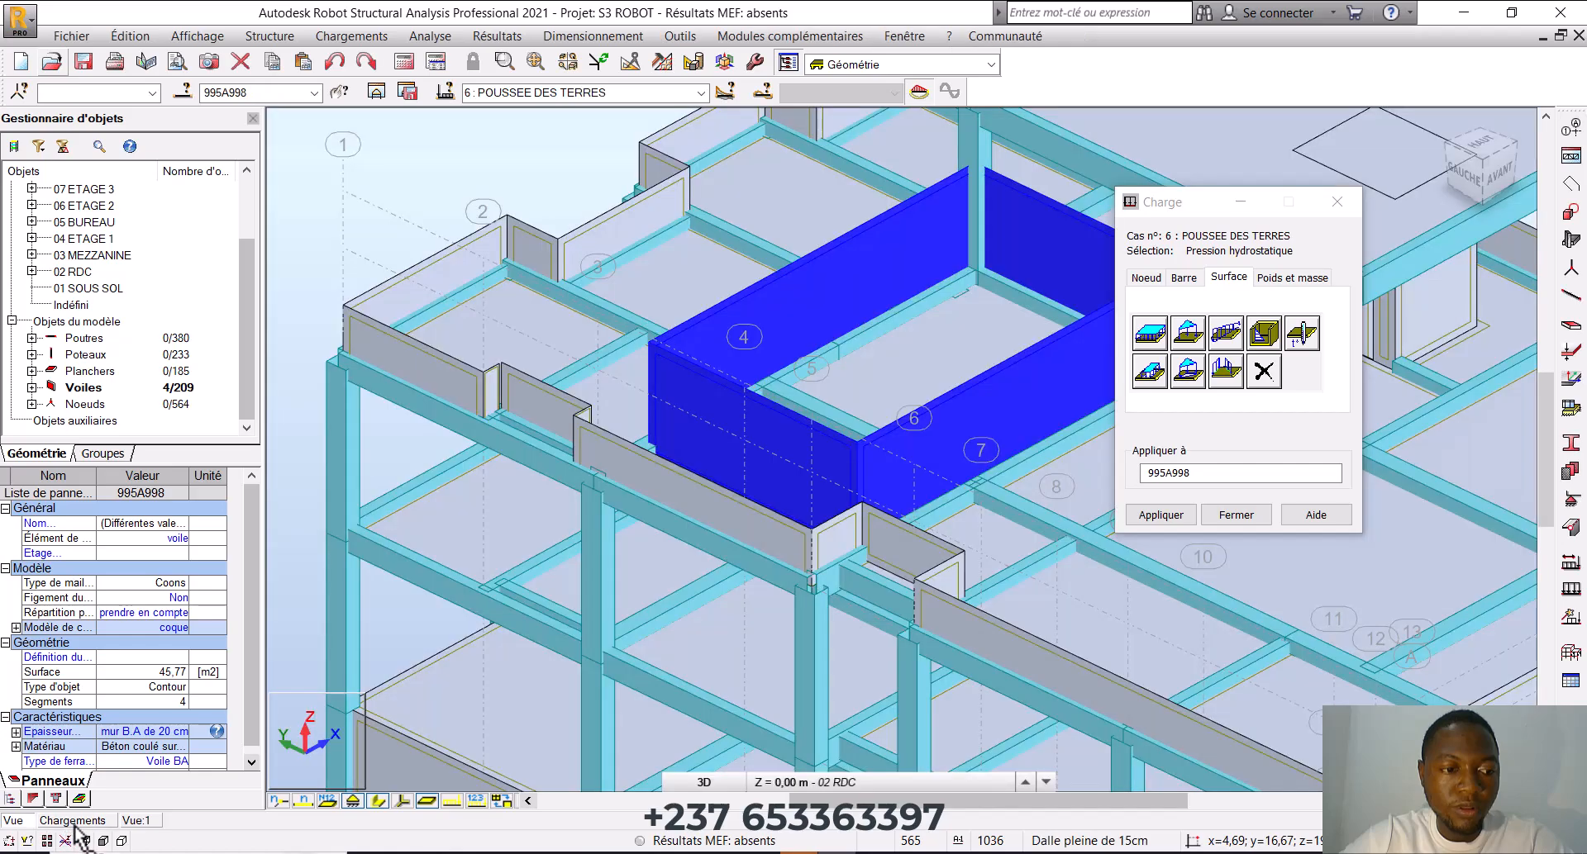
left_click(73, 822)
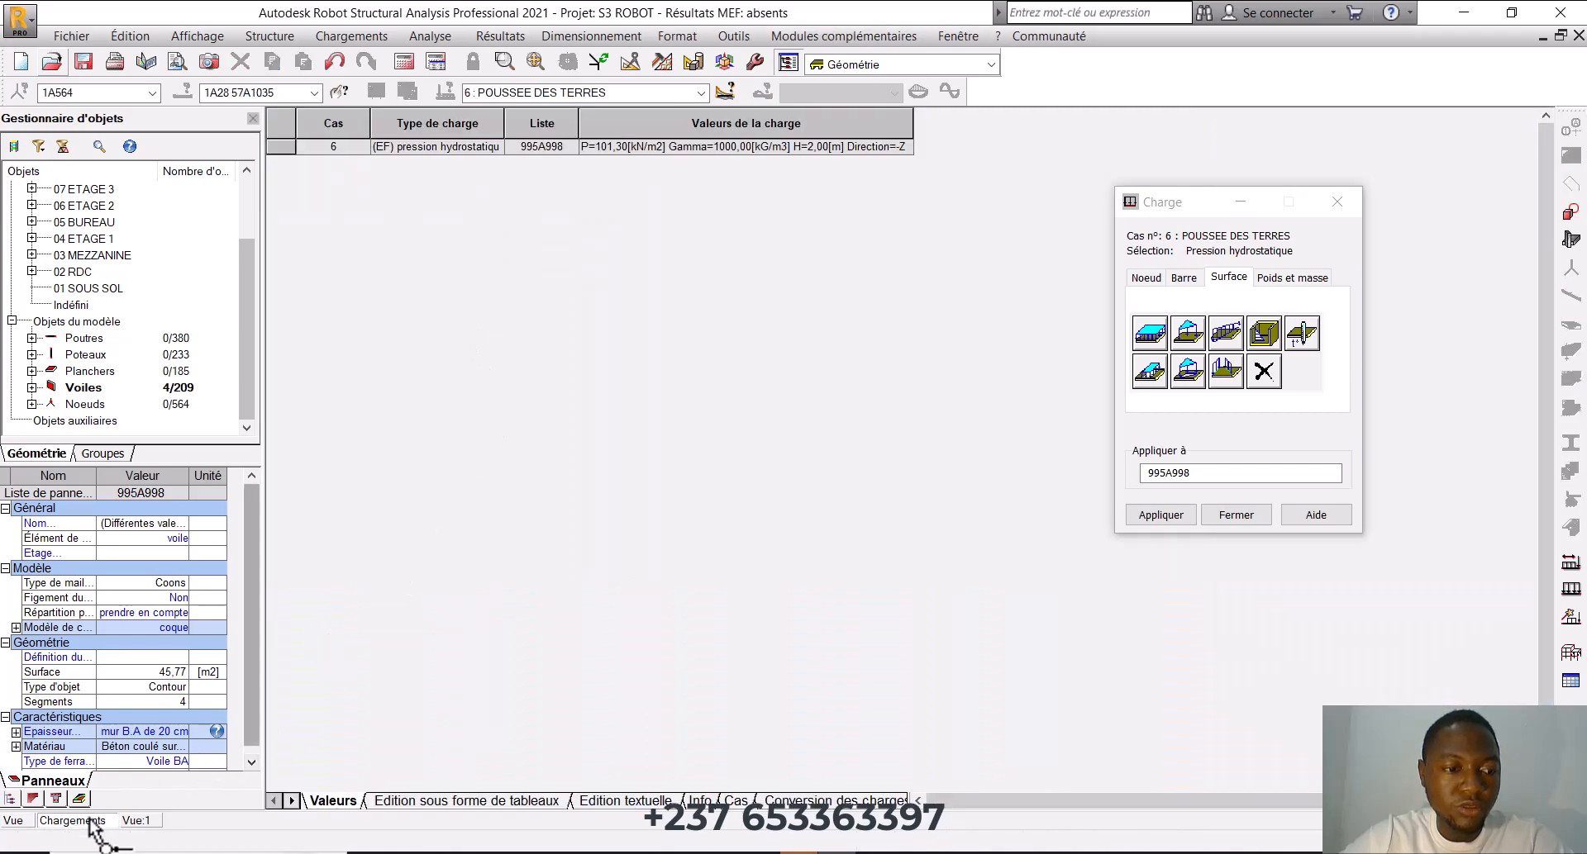
left_click(19, 823)
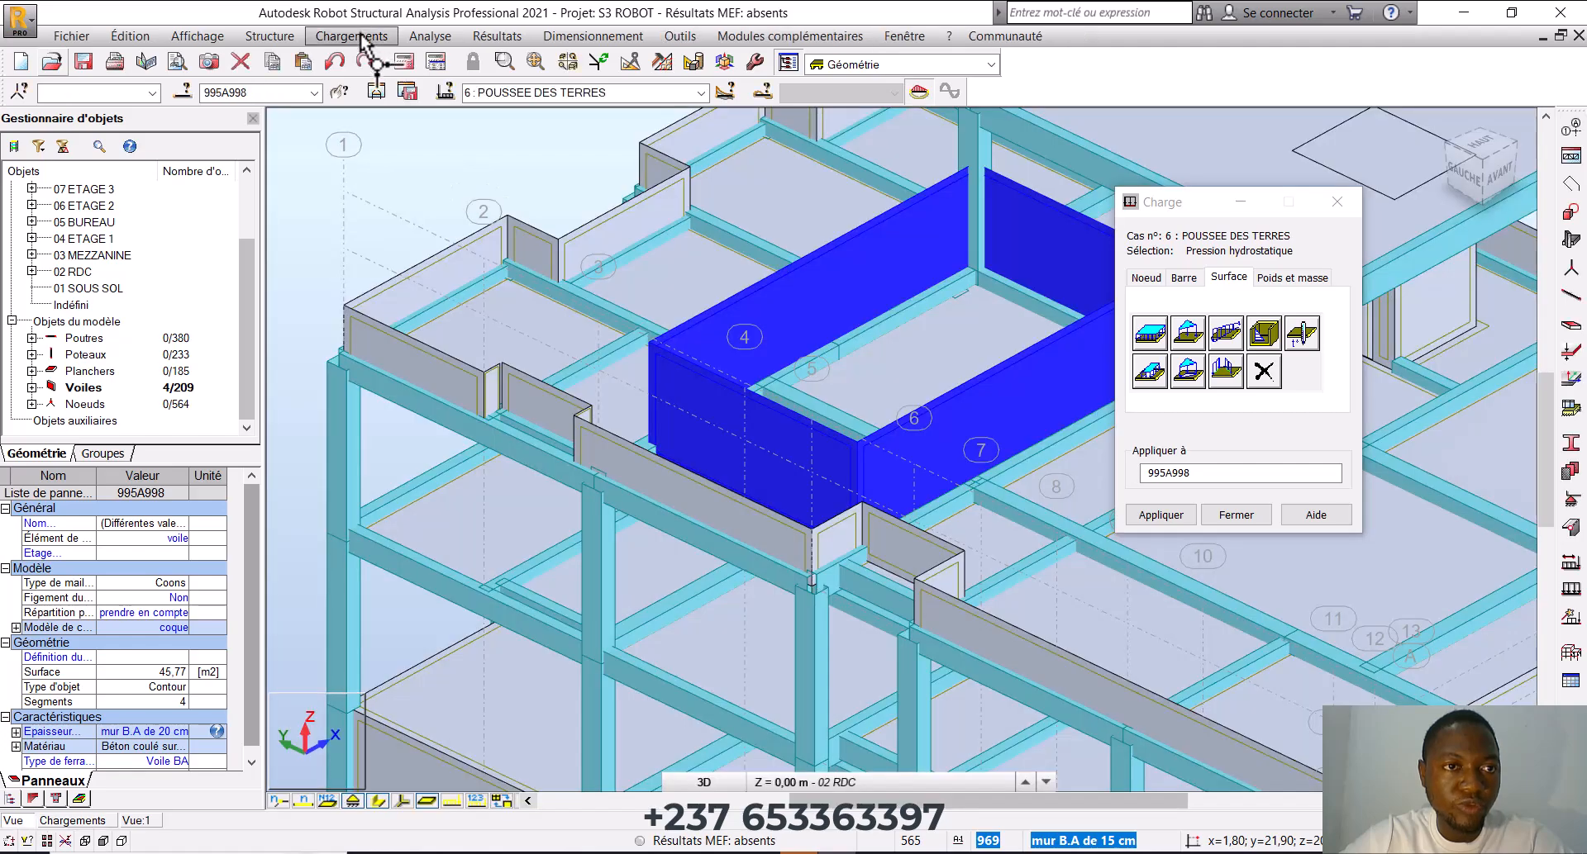
Open the editable loads table and reassign the hydrostatic pressure on panels 995A998 to load case 5 : PISCINE
left_click(351, 36)
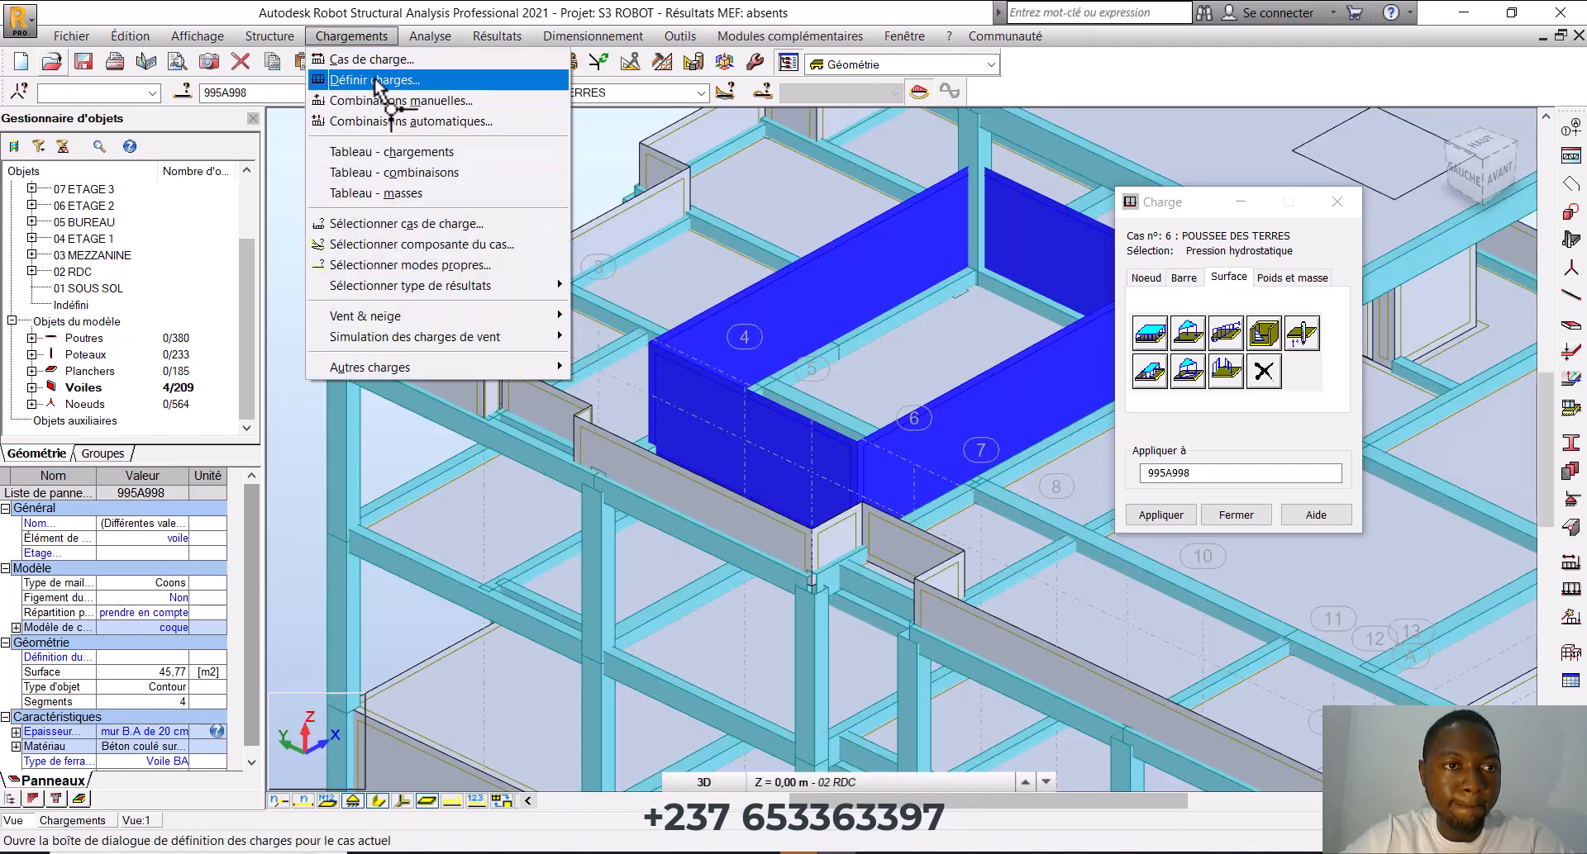
key("Escape")
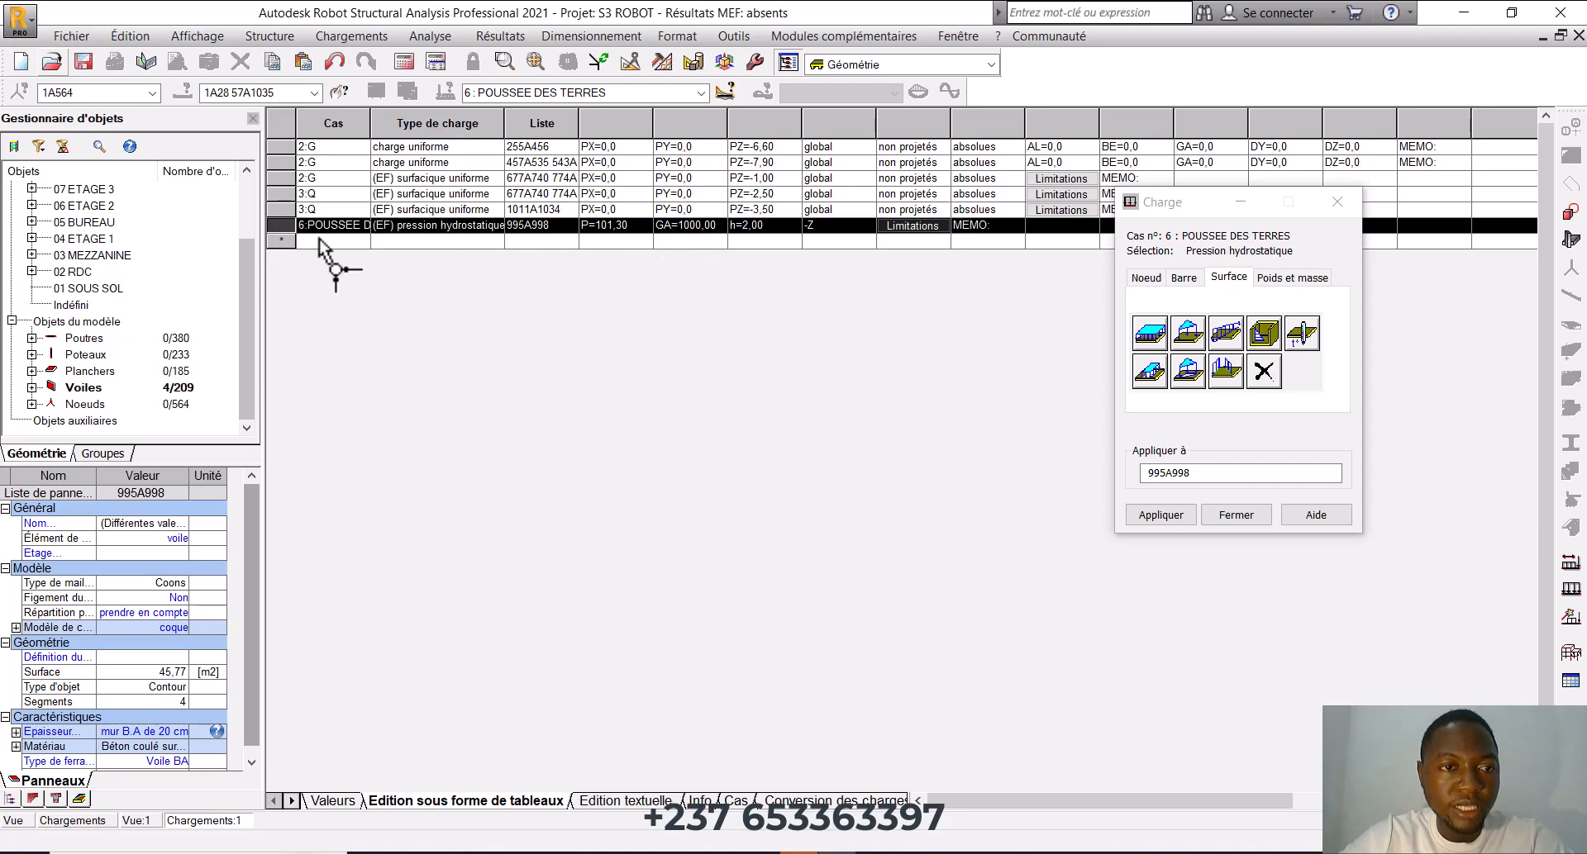
left_click(367, 227)
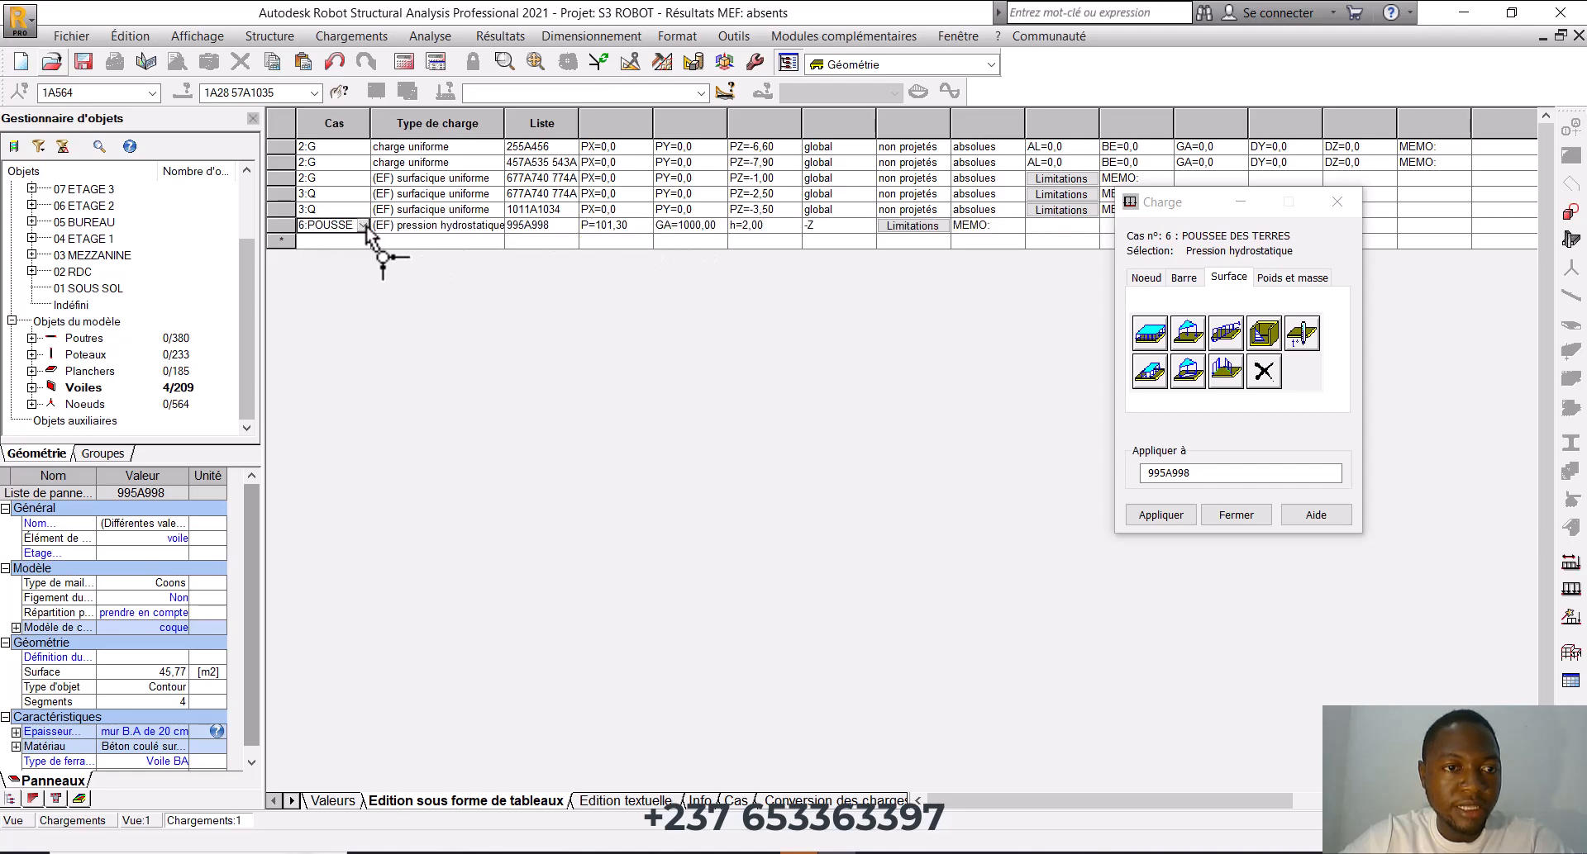
left_click(366, 231)
left_click(366, 231)
left_click(363, 227)
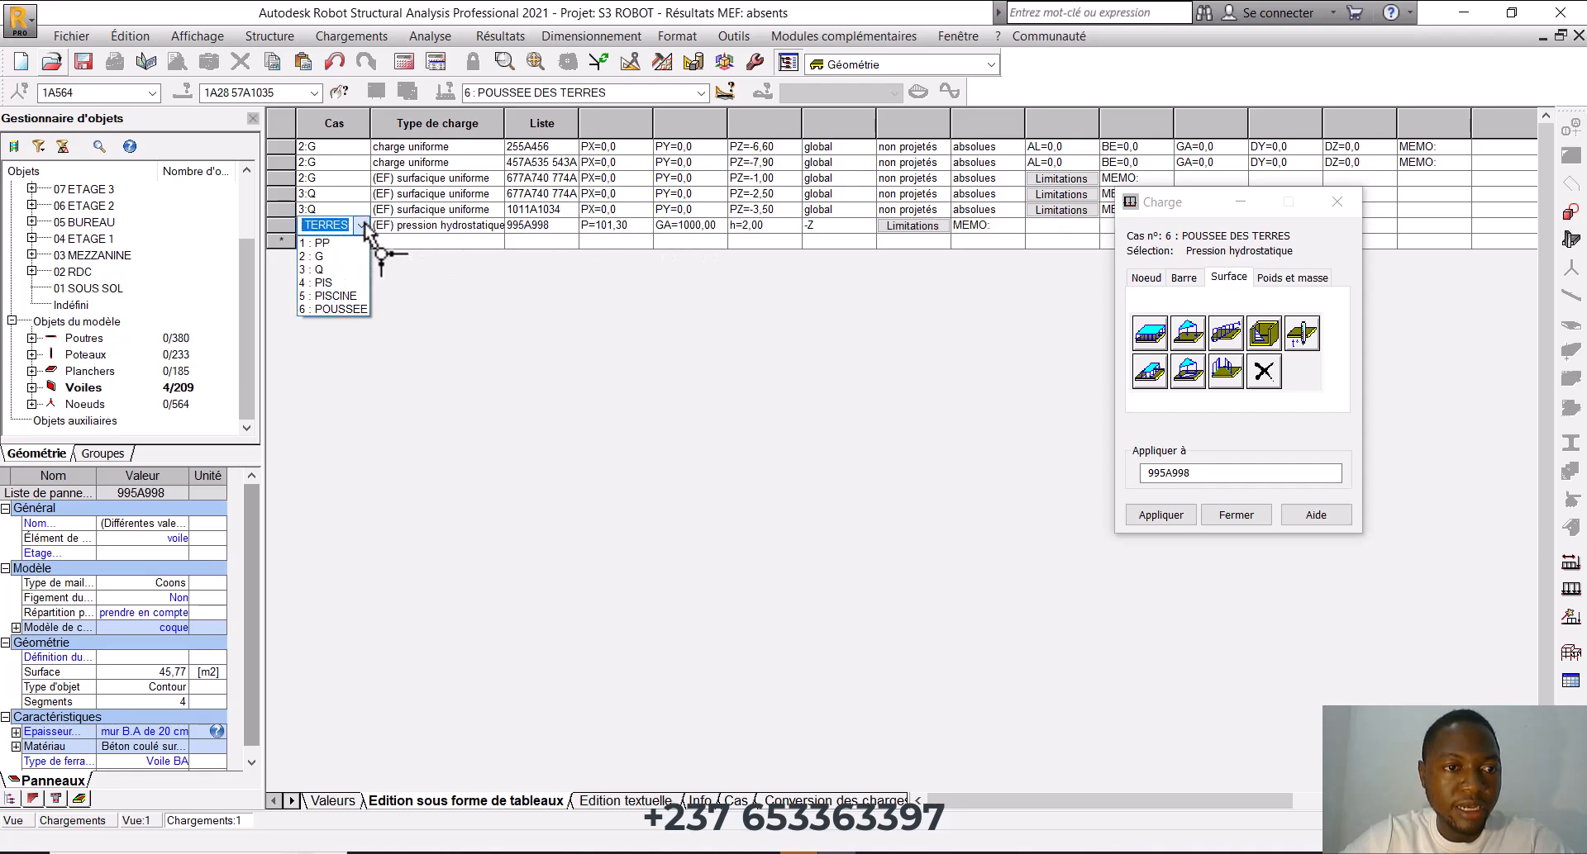
left_click(338, 296)
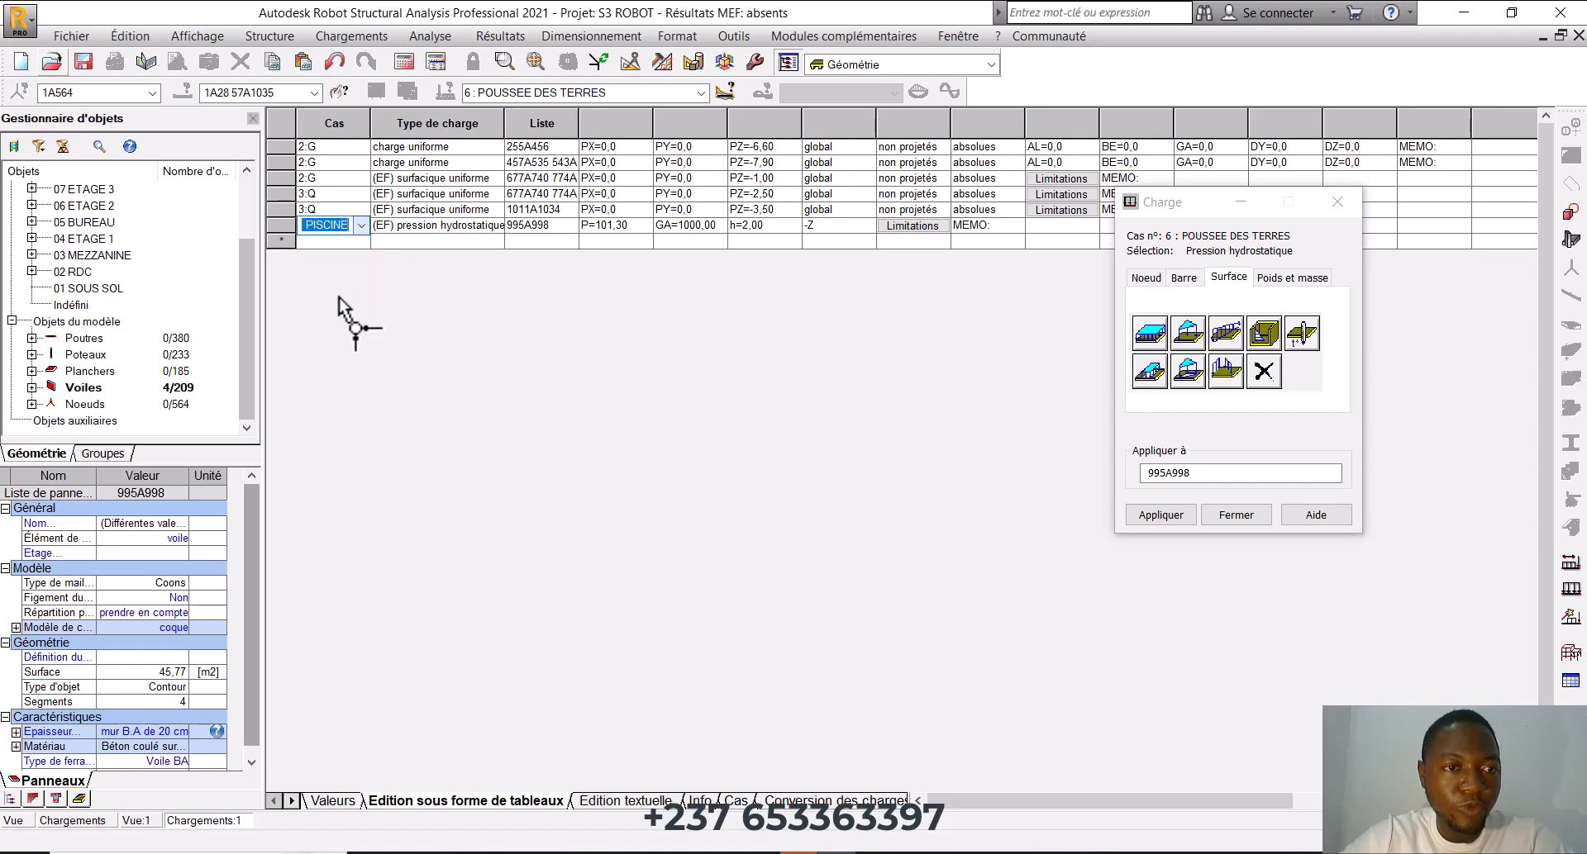
Return to the isolated pool view and clear the selection of the pool walls
left_click(22, 821)
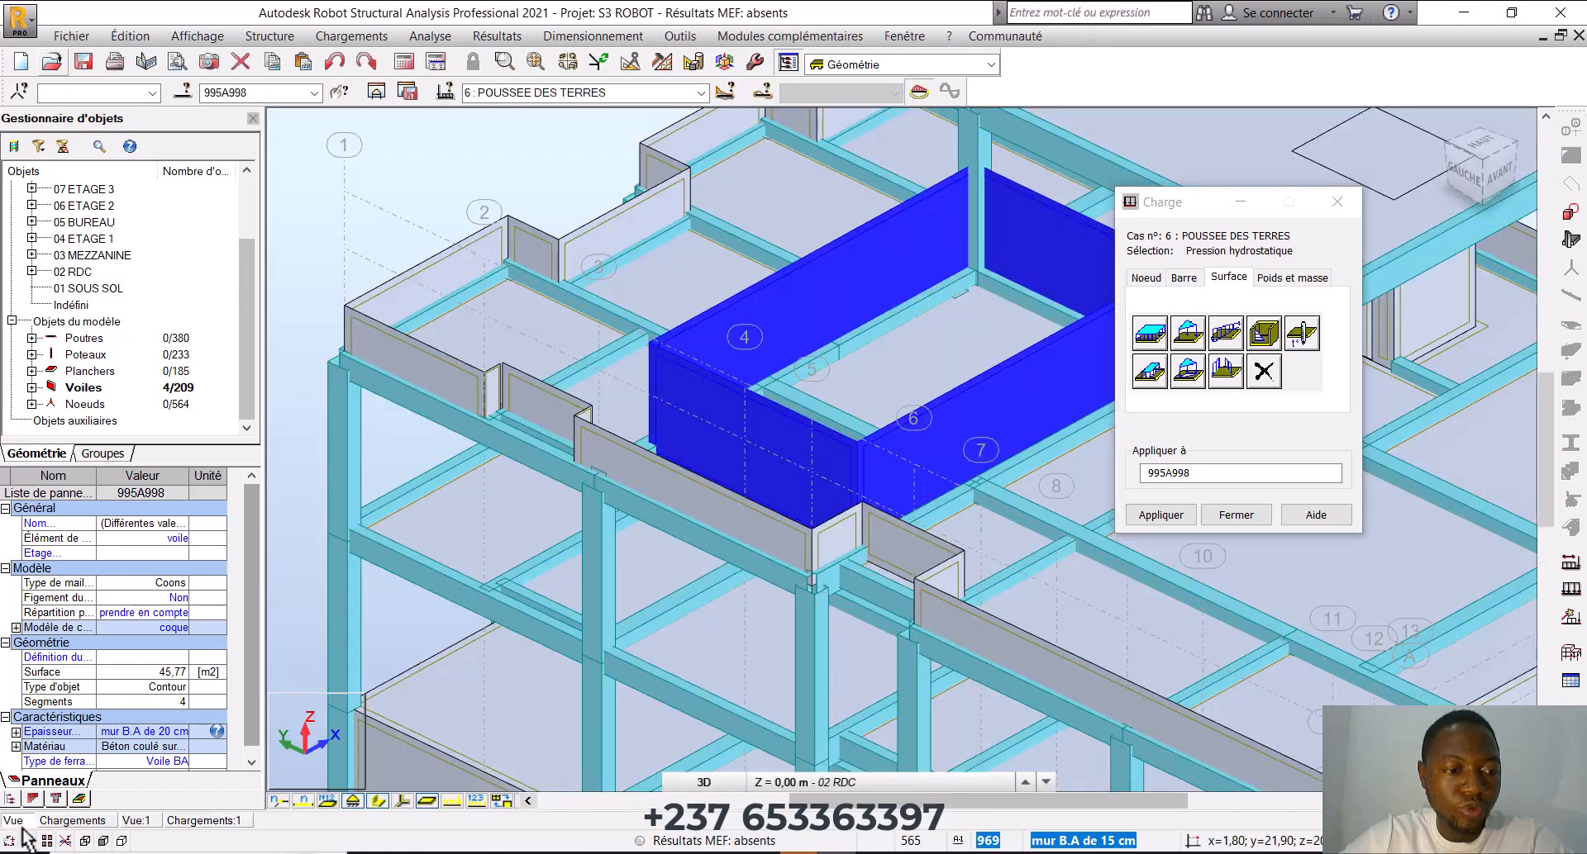
scroll(530, 459, "down", 2)
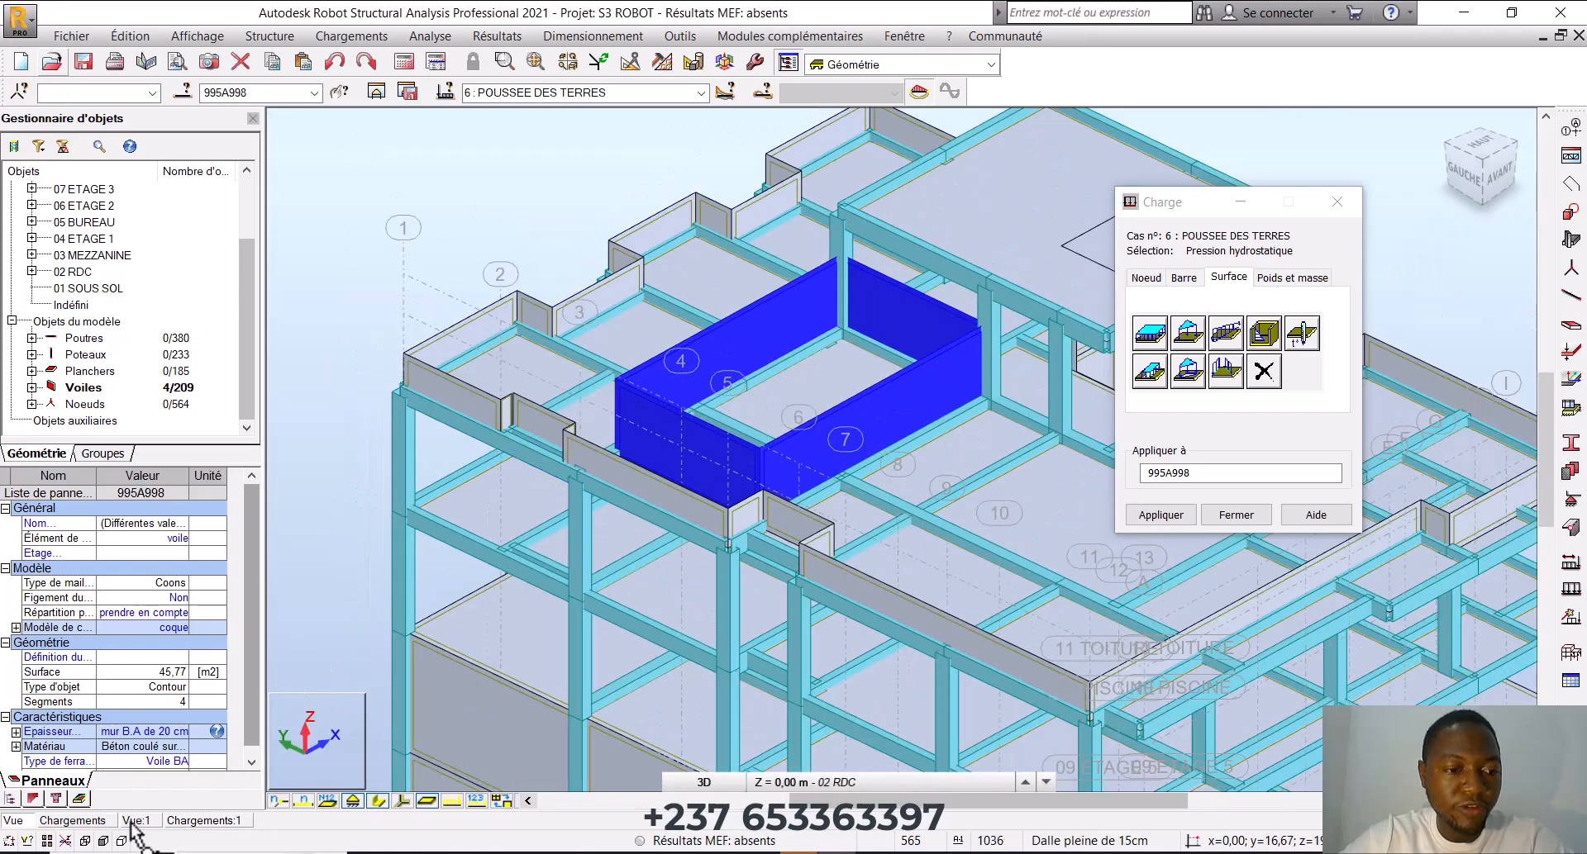
left_click(132, 821)
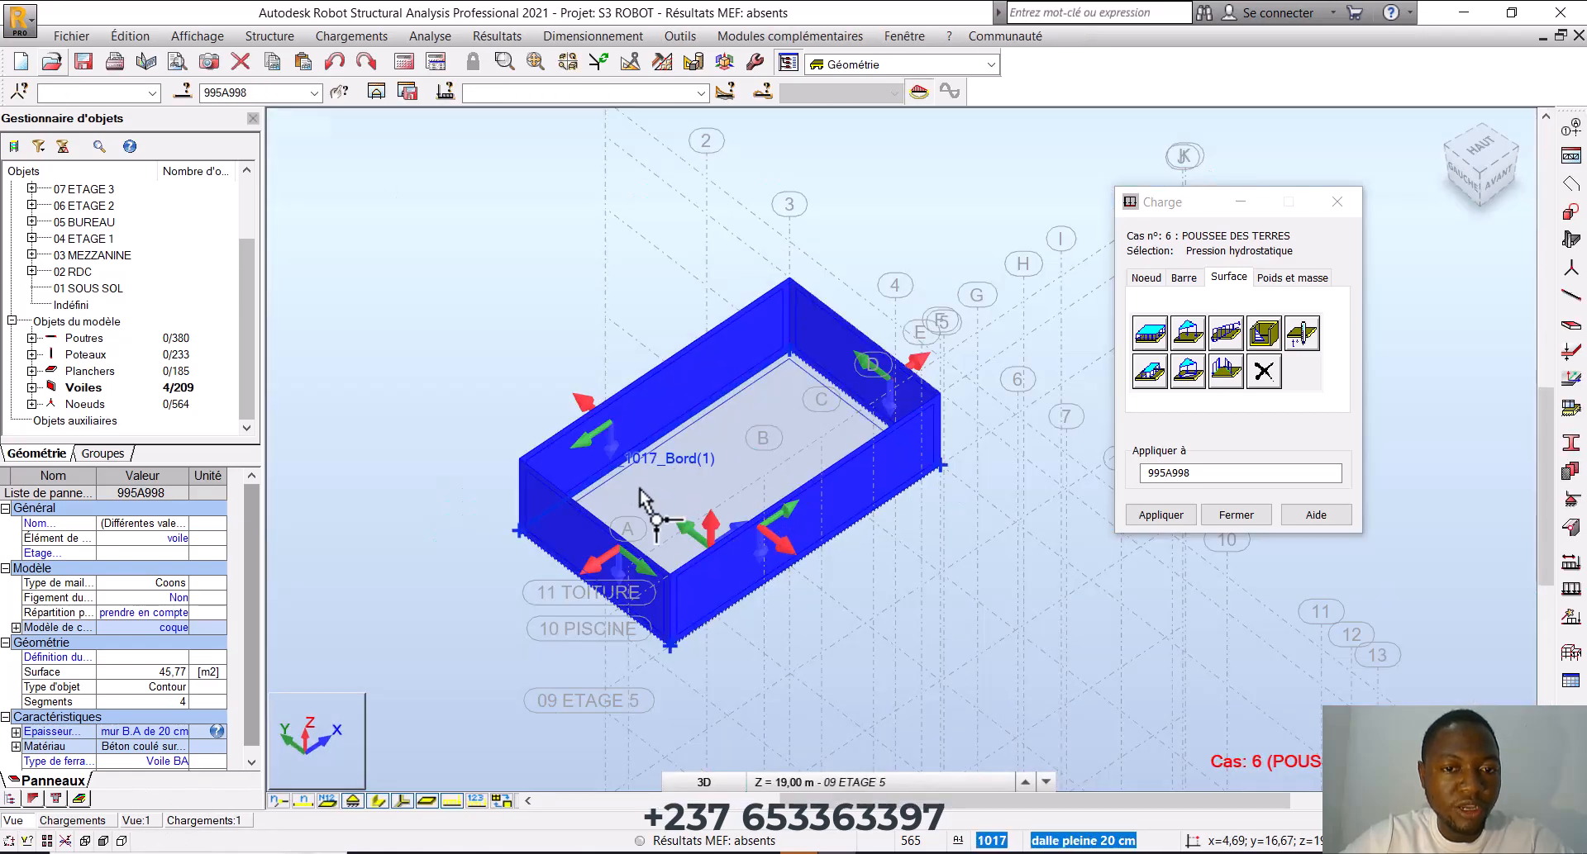
scroll(640, 490, "up", 2)
left_click(465, 269)
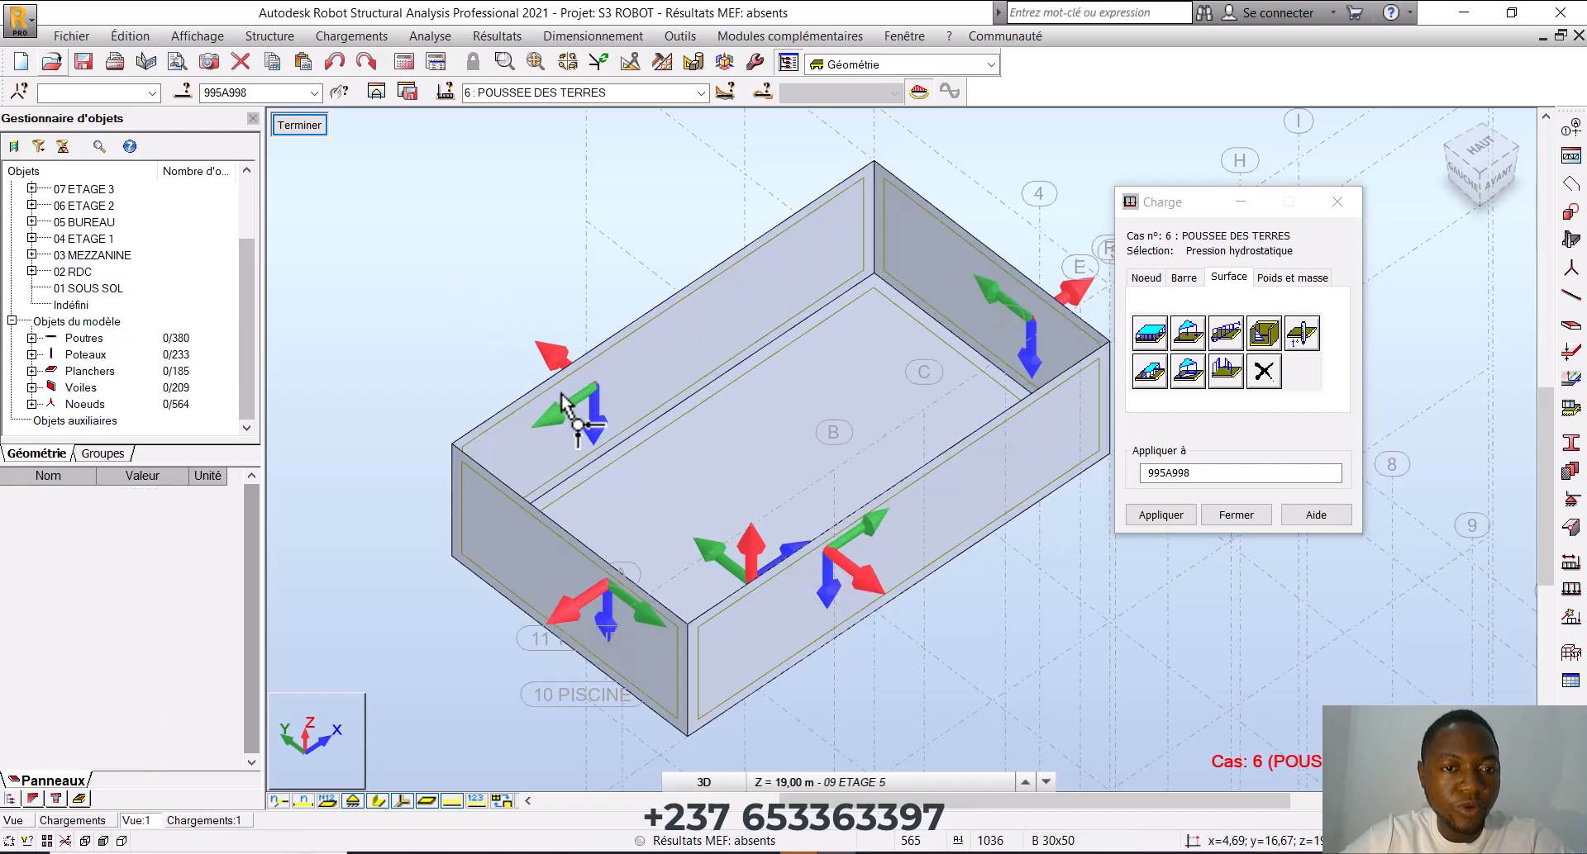
scroll(665, 413, "down", 1)
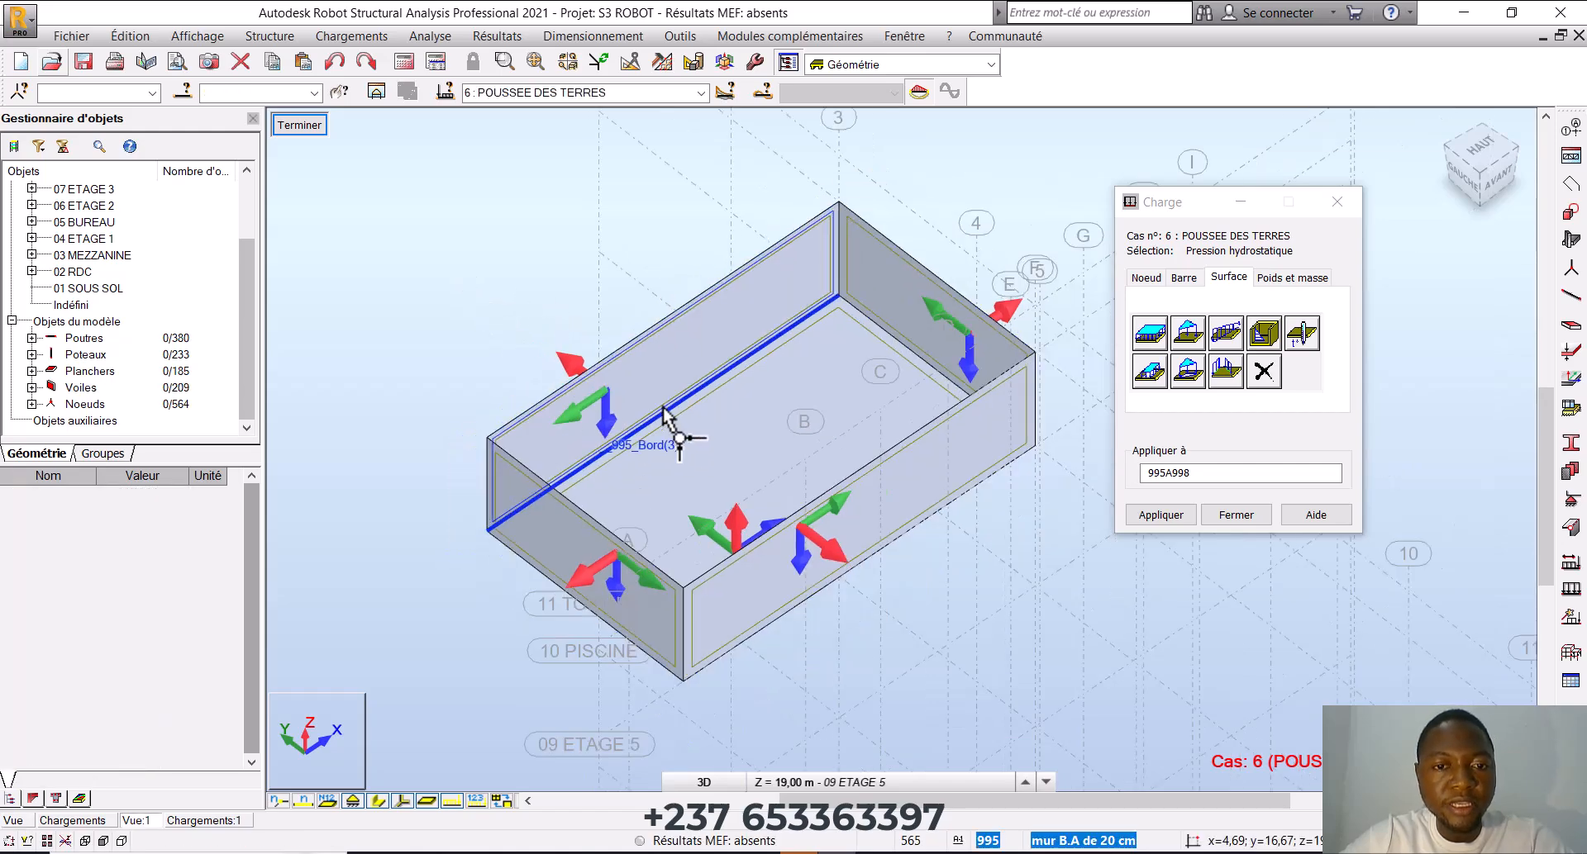
middle_click_drag(664, 407, 628, 420)
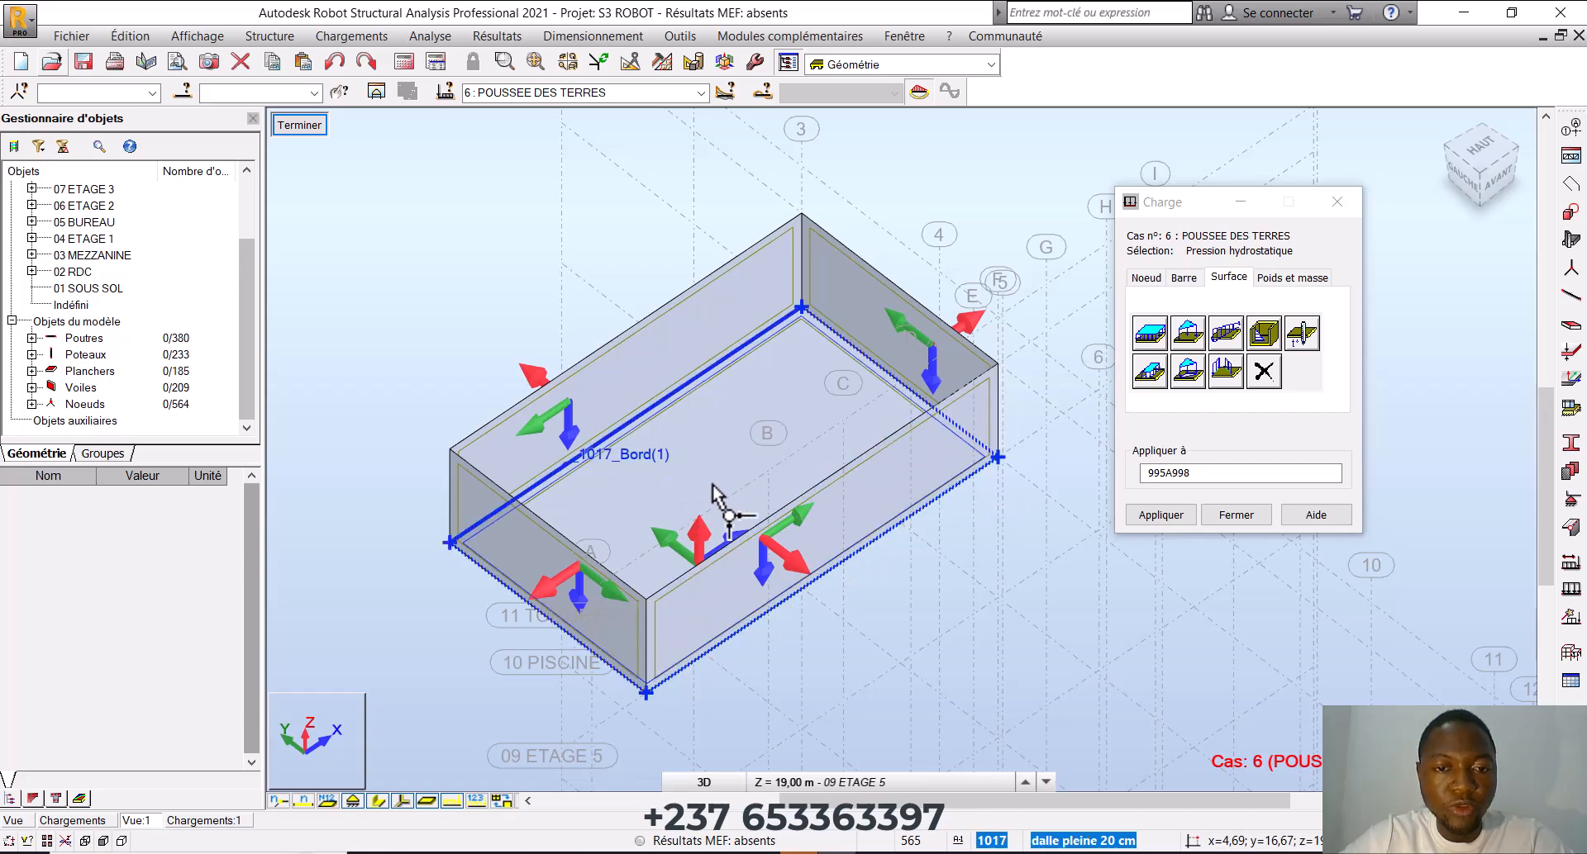
Reopen the hydrostatic pressure definition to review its constant pressure, liquid density, liquid level and axis, and close it without adding a load
scroll(718, 463, "up", 2)
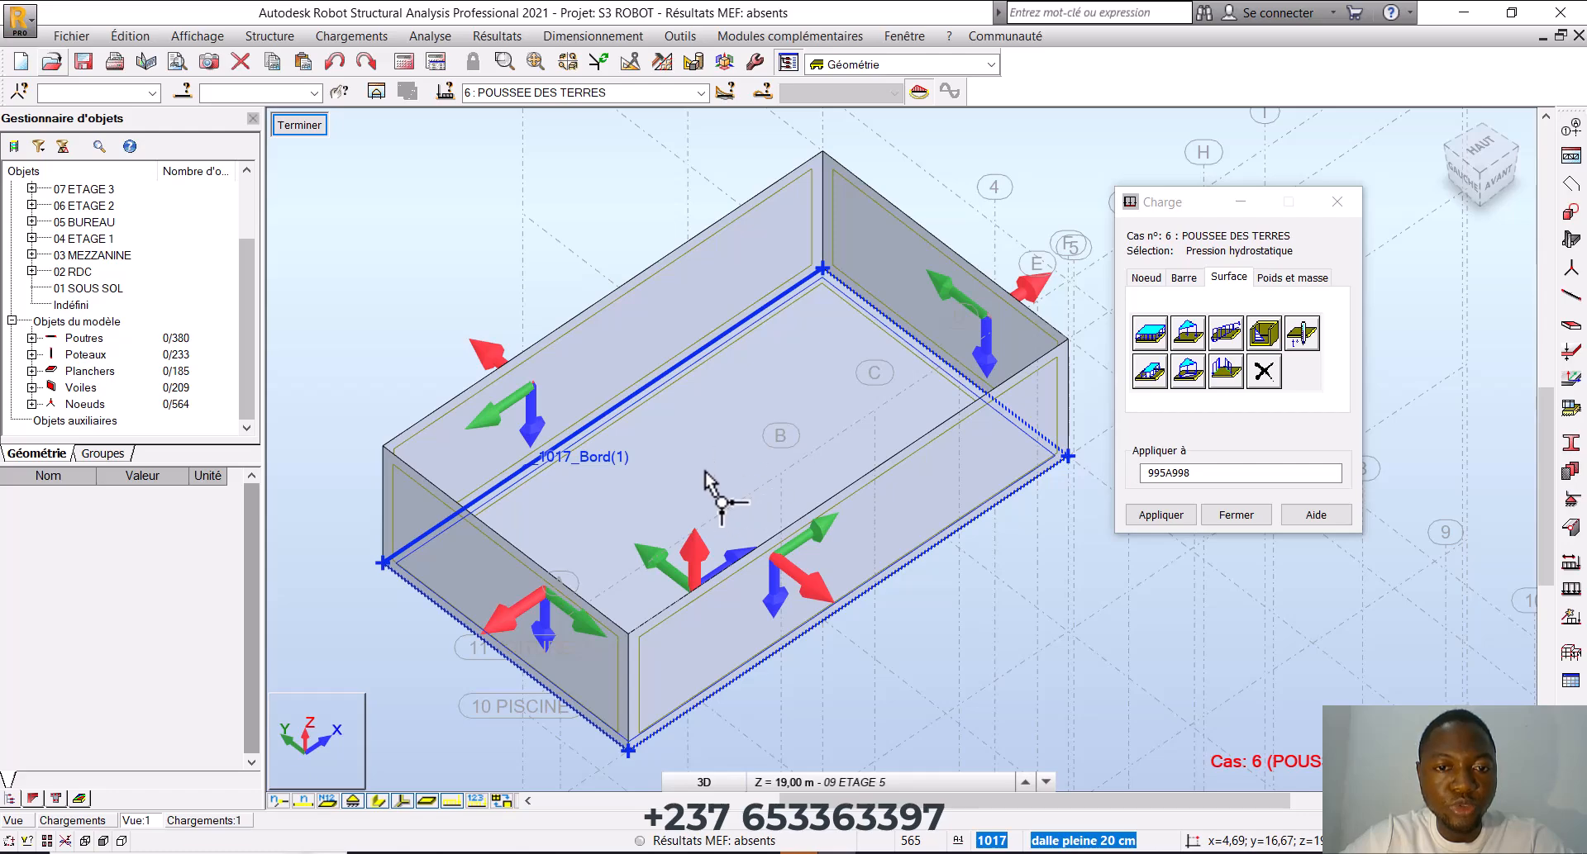
scroll(717, 460, "down", 1)
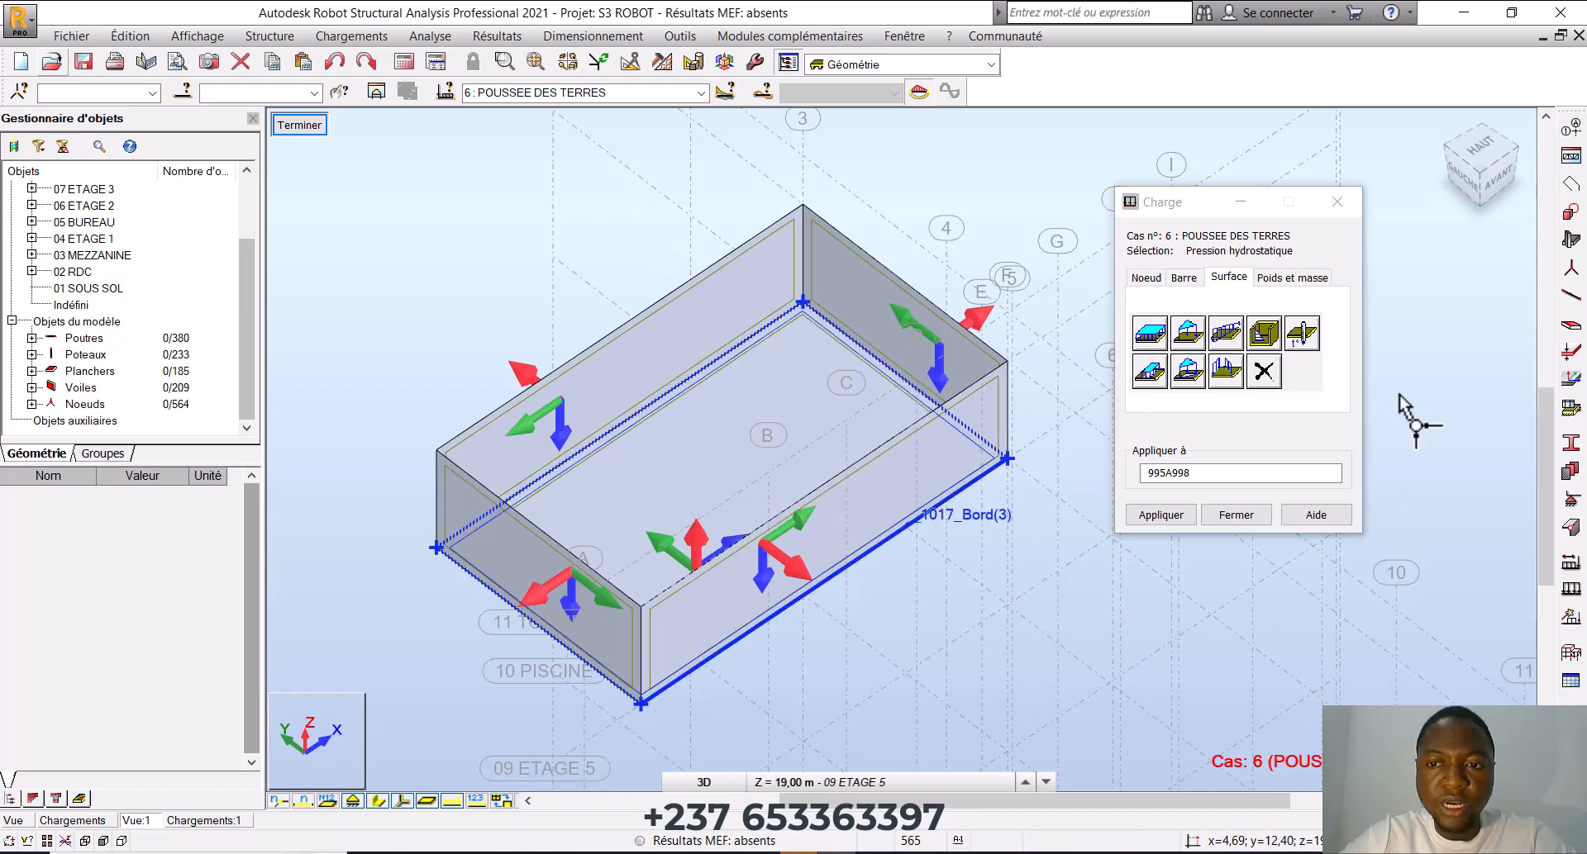
left_click(1259, 367)
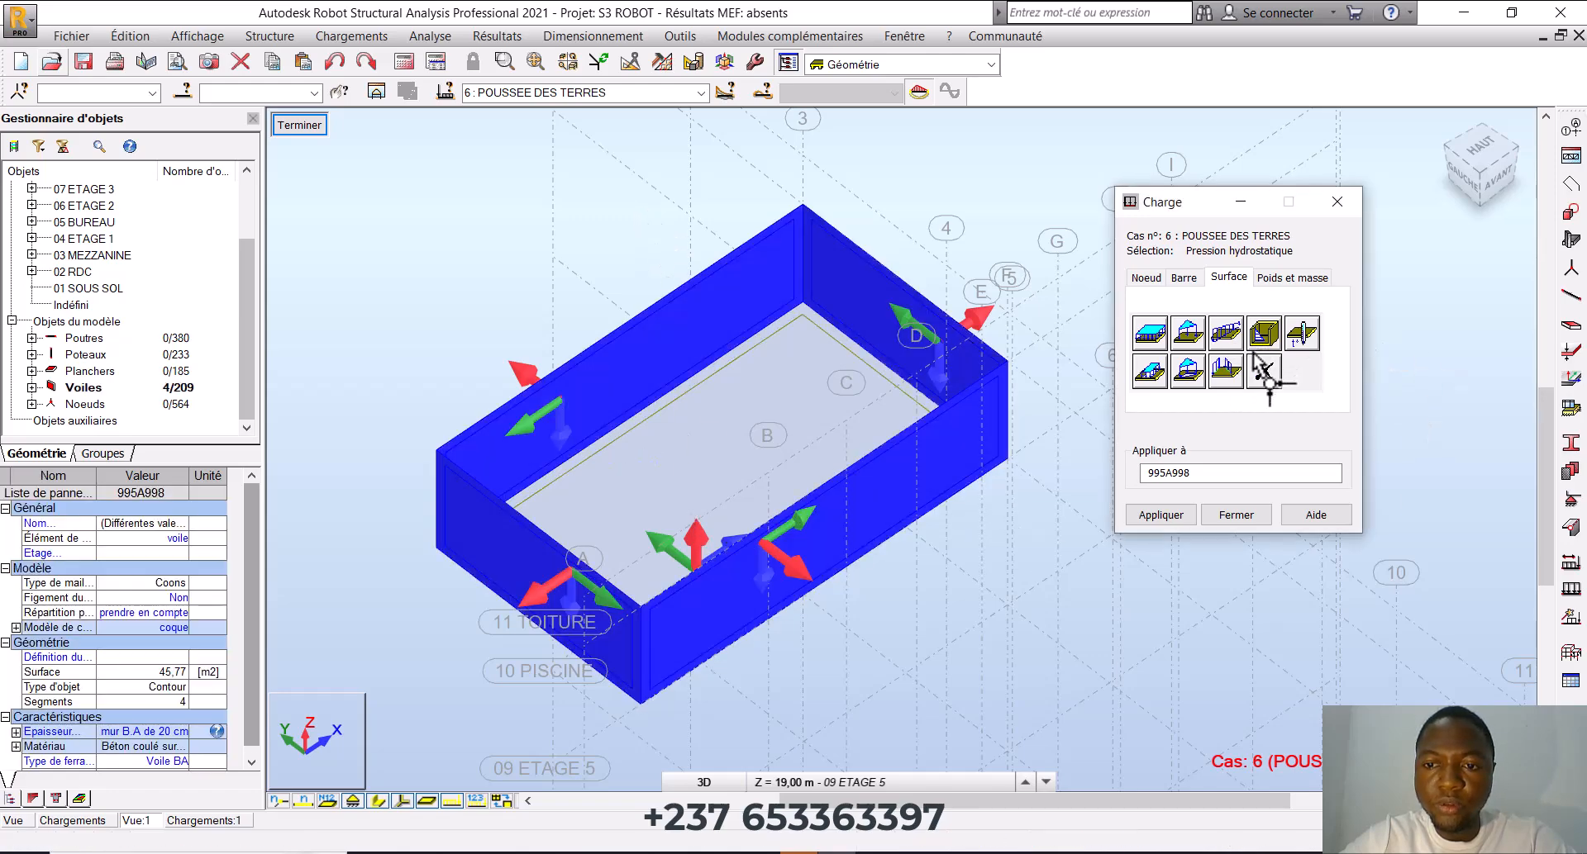
left_click(1258, 364)
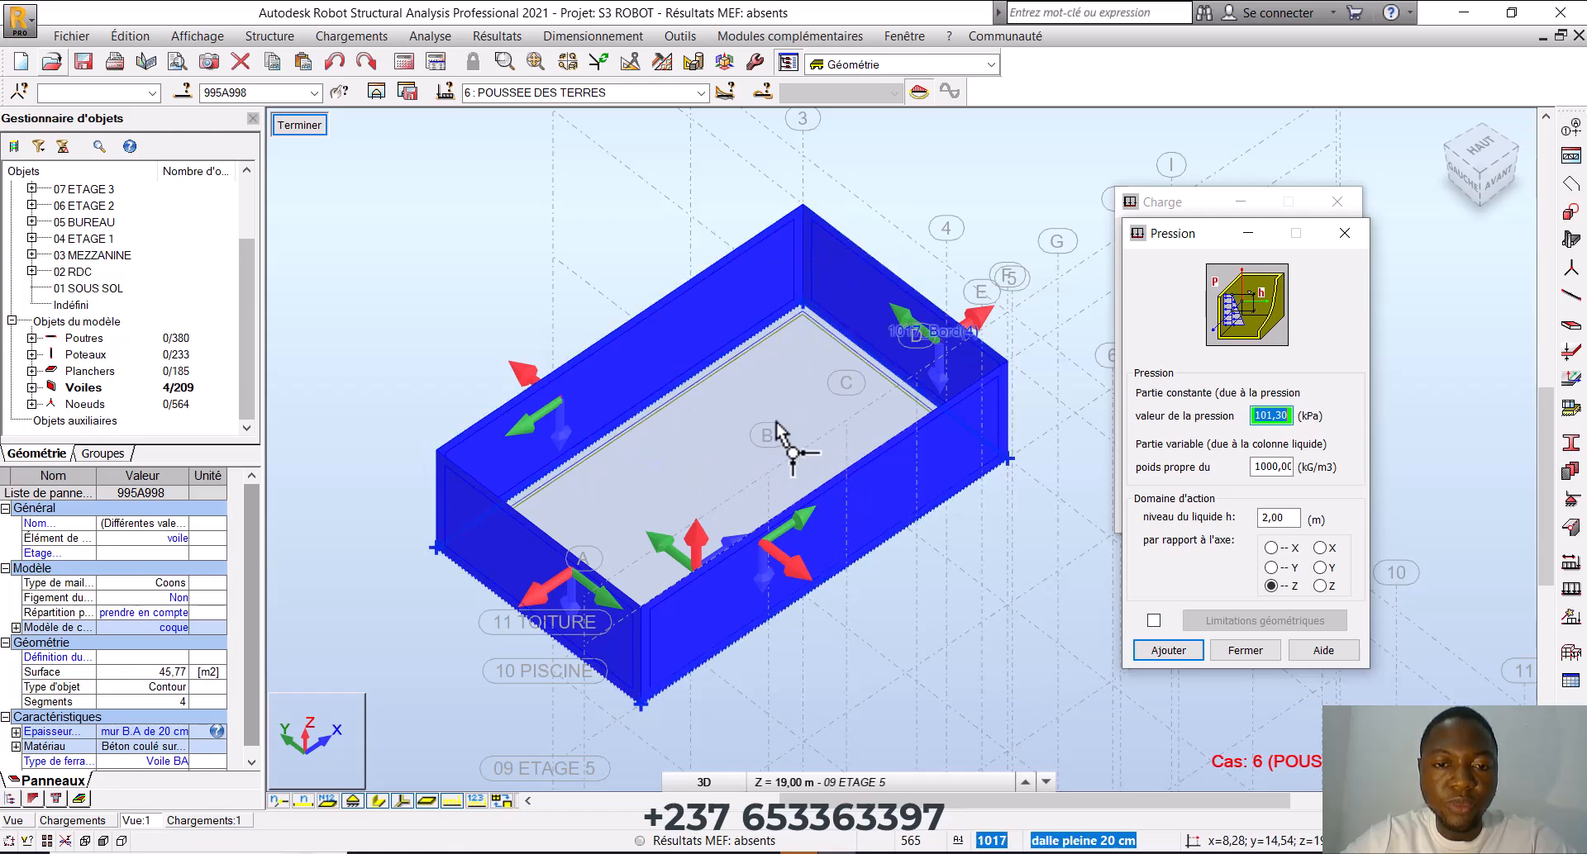
left_click(1344, 234)
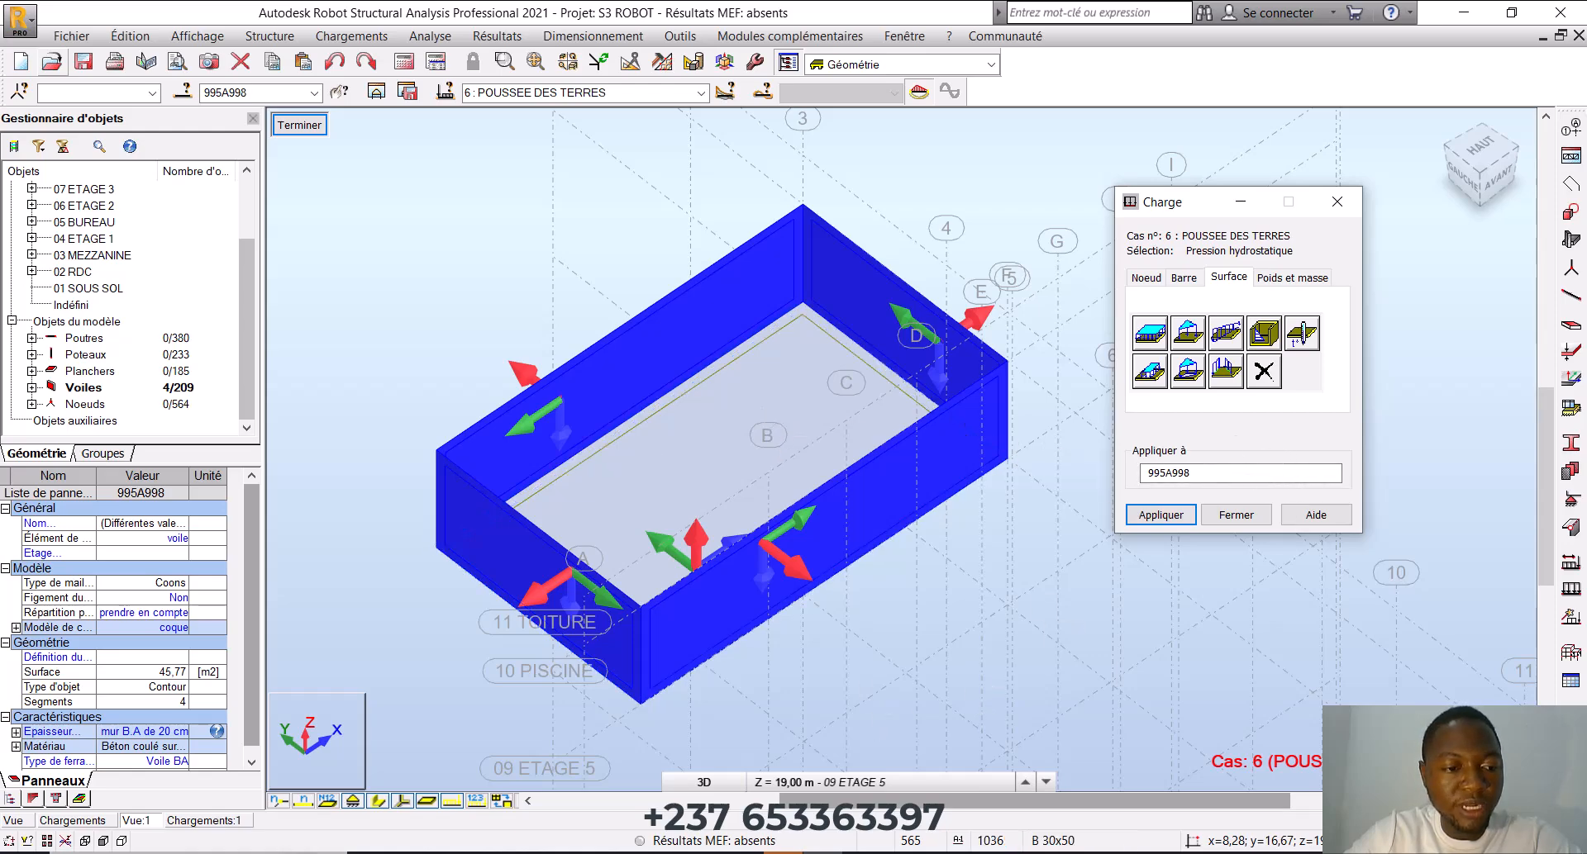
Switch to the Windows calculator and multiply the water density of 1000 by 10
key("super")
type("Ca")
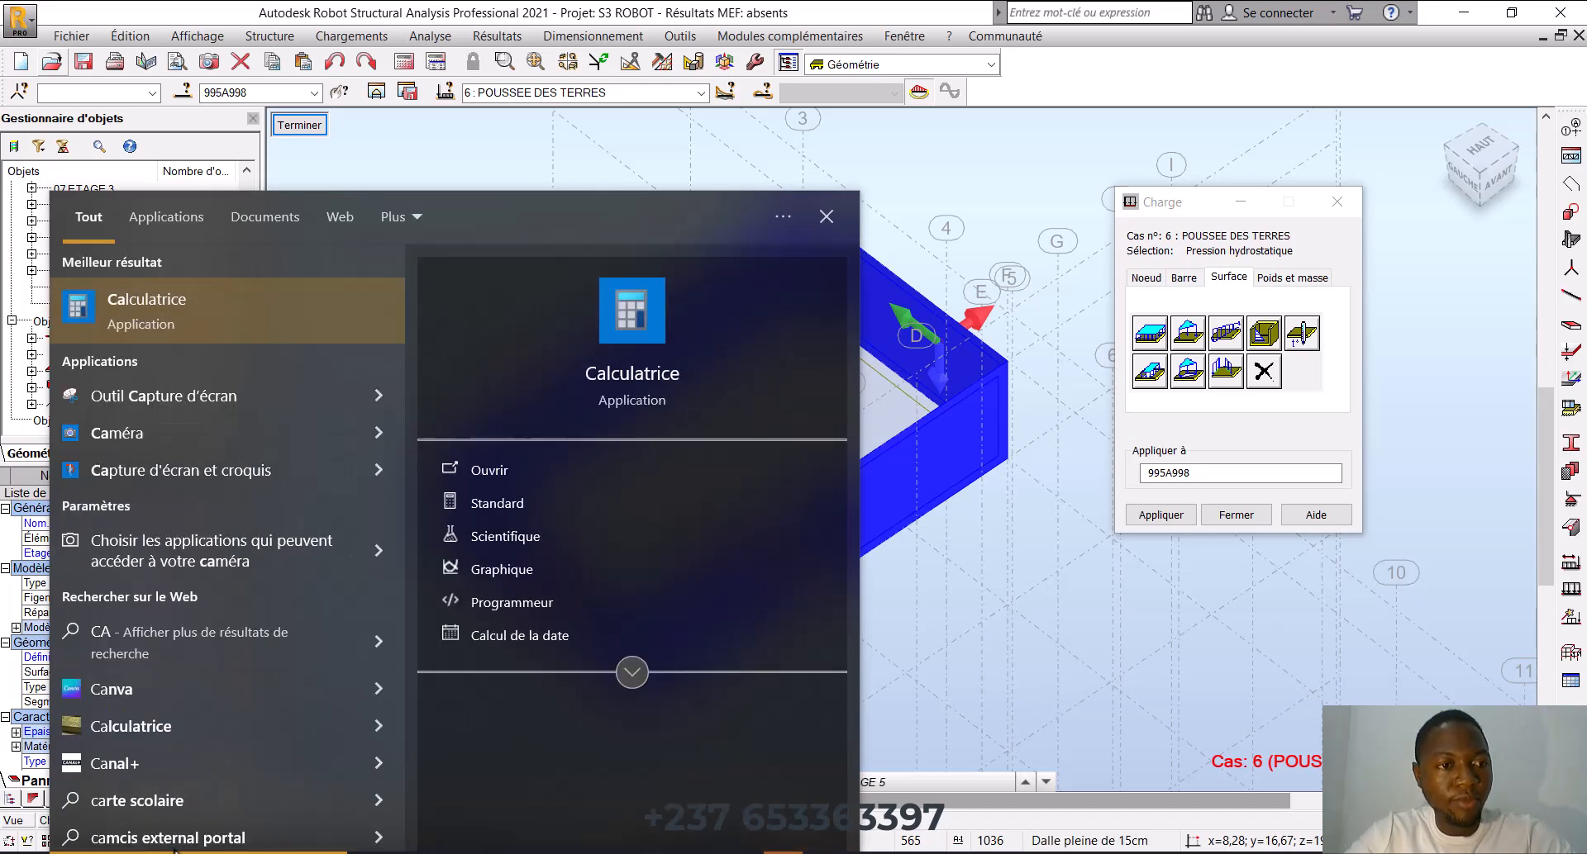
left_click(205, 329)
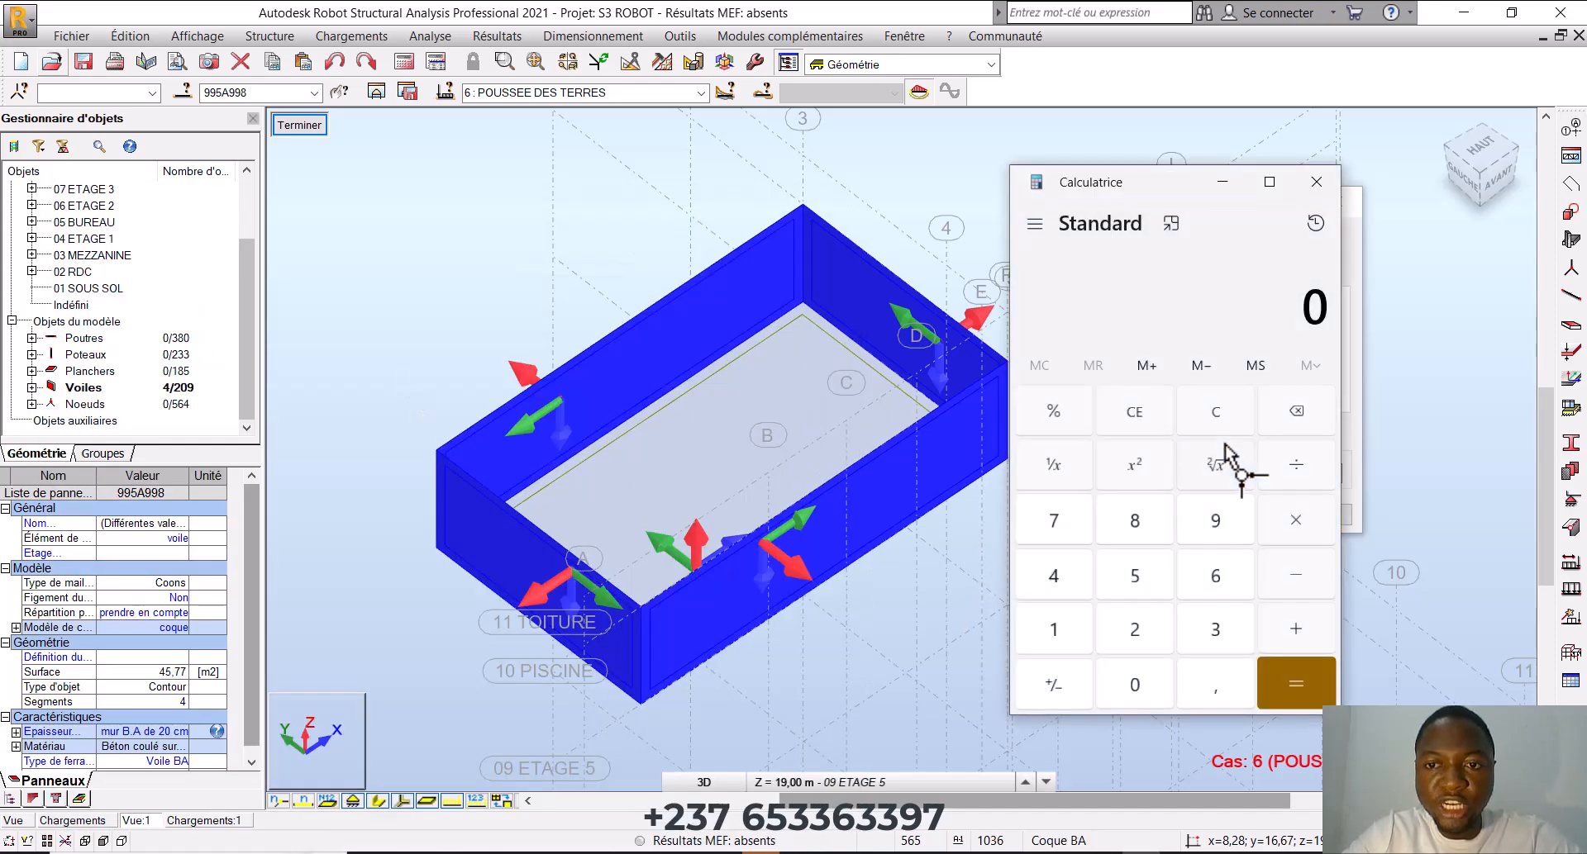
left_click(1078, 643)
left_click(1147, 692)
left_click(1147, 693)
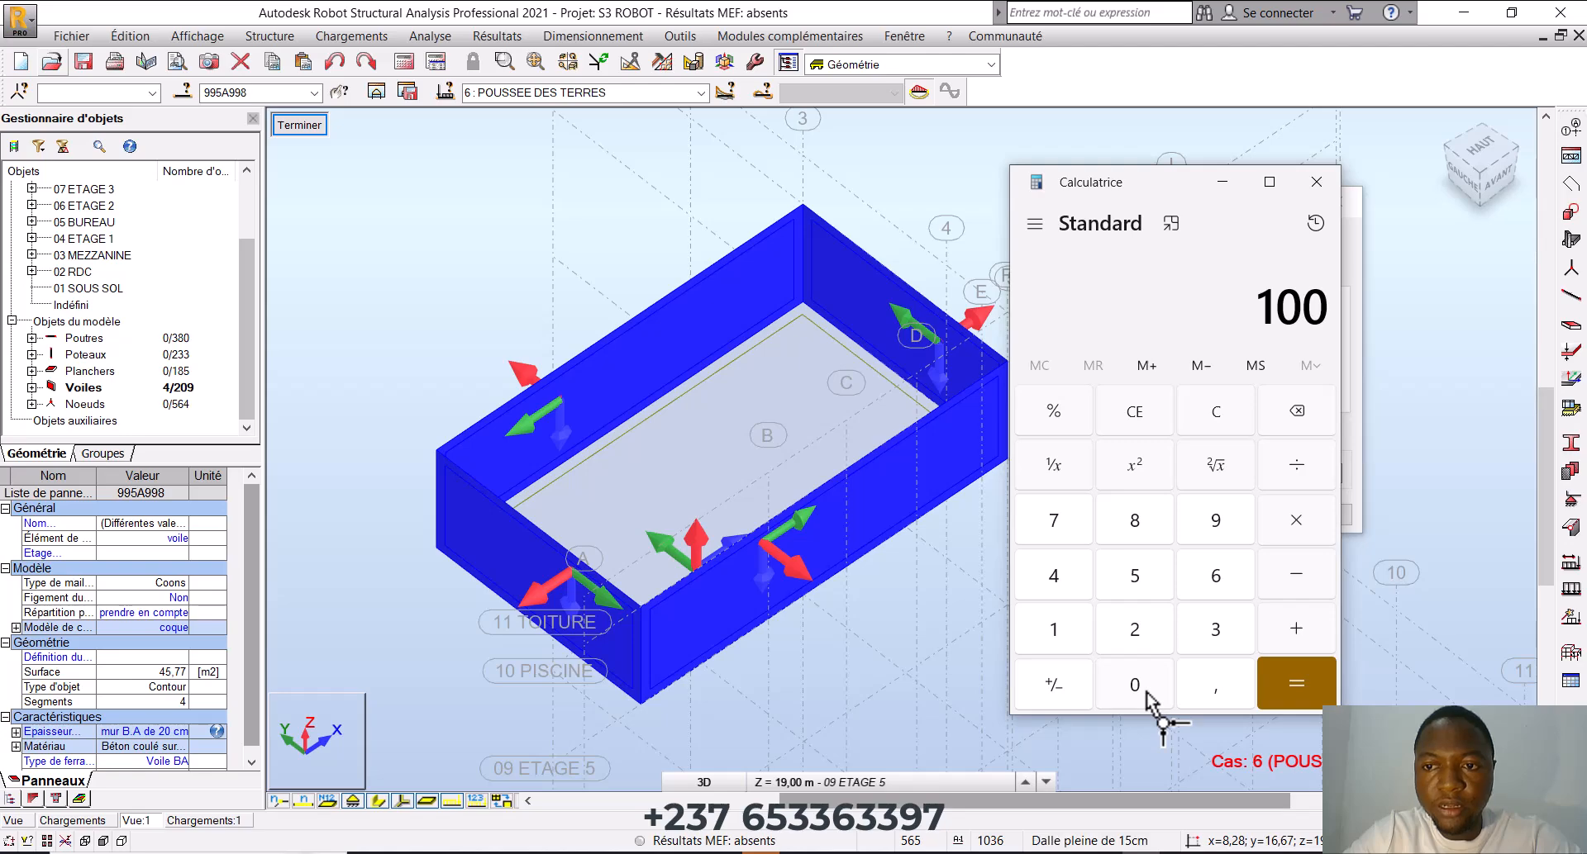
left_click(1147, 692)
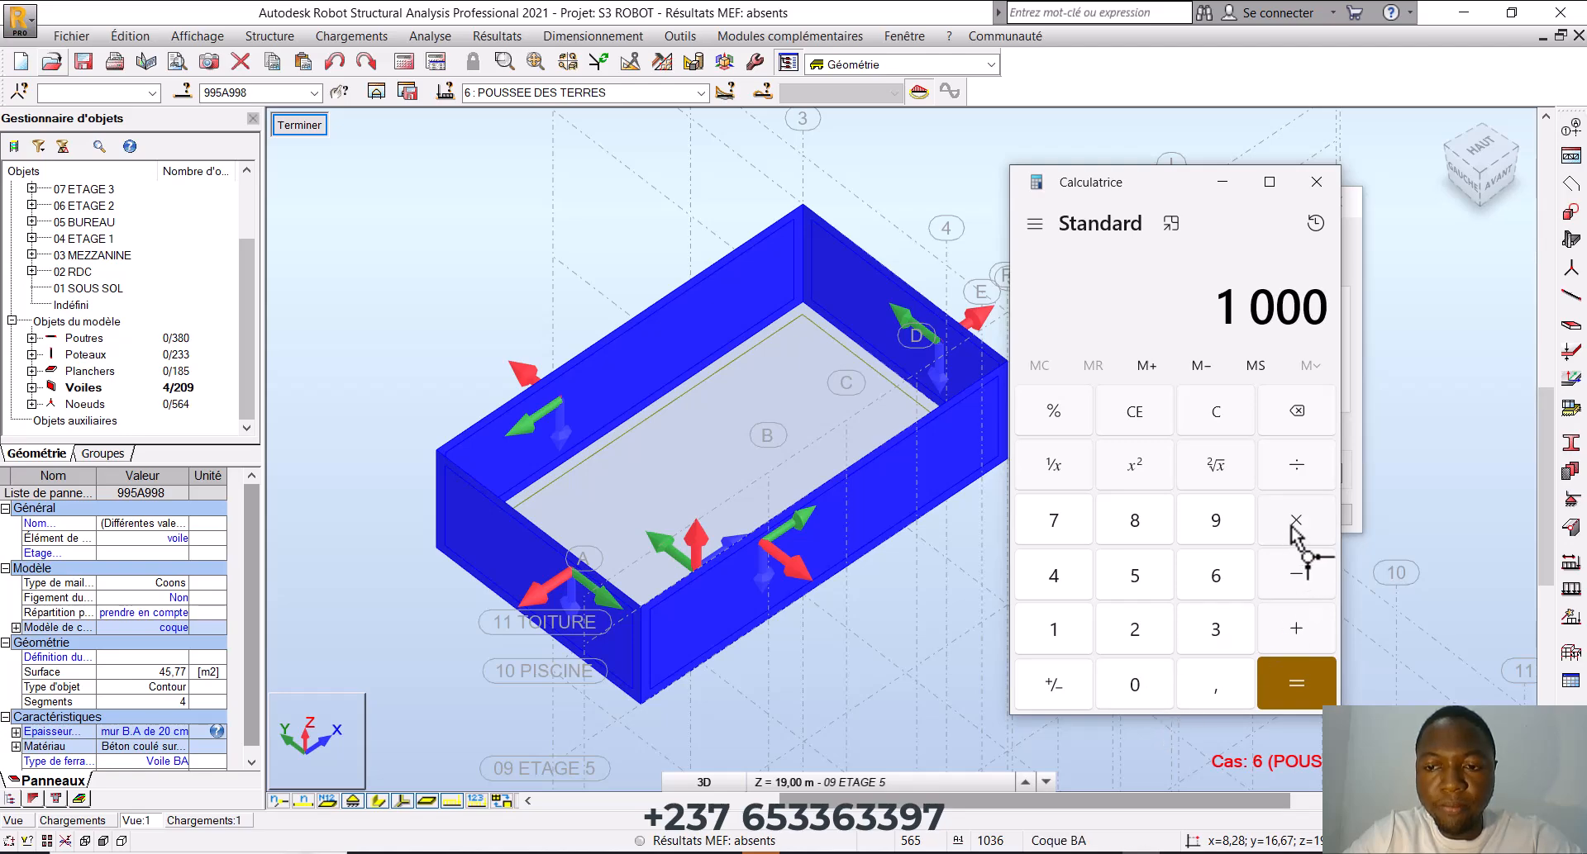
left_click_drag(1153, 186, 745, 193)
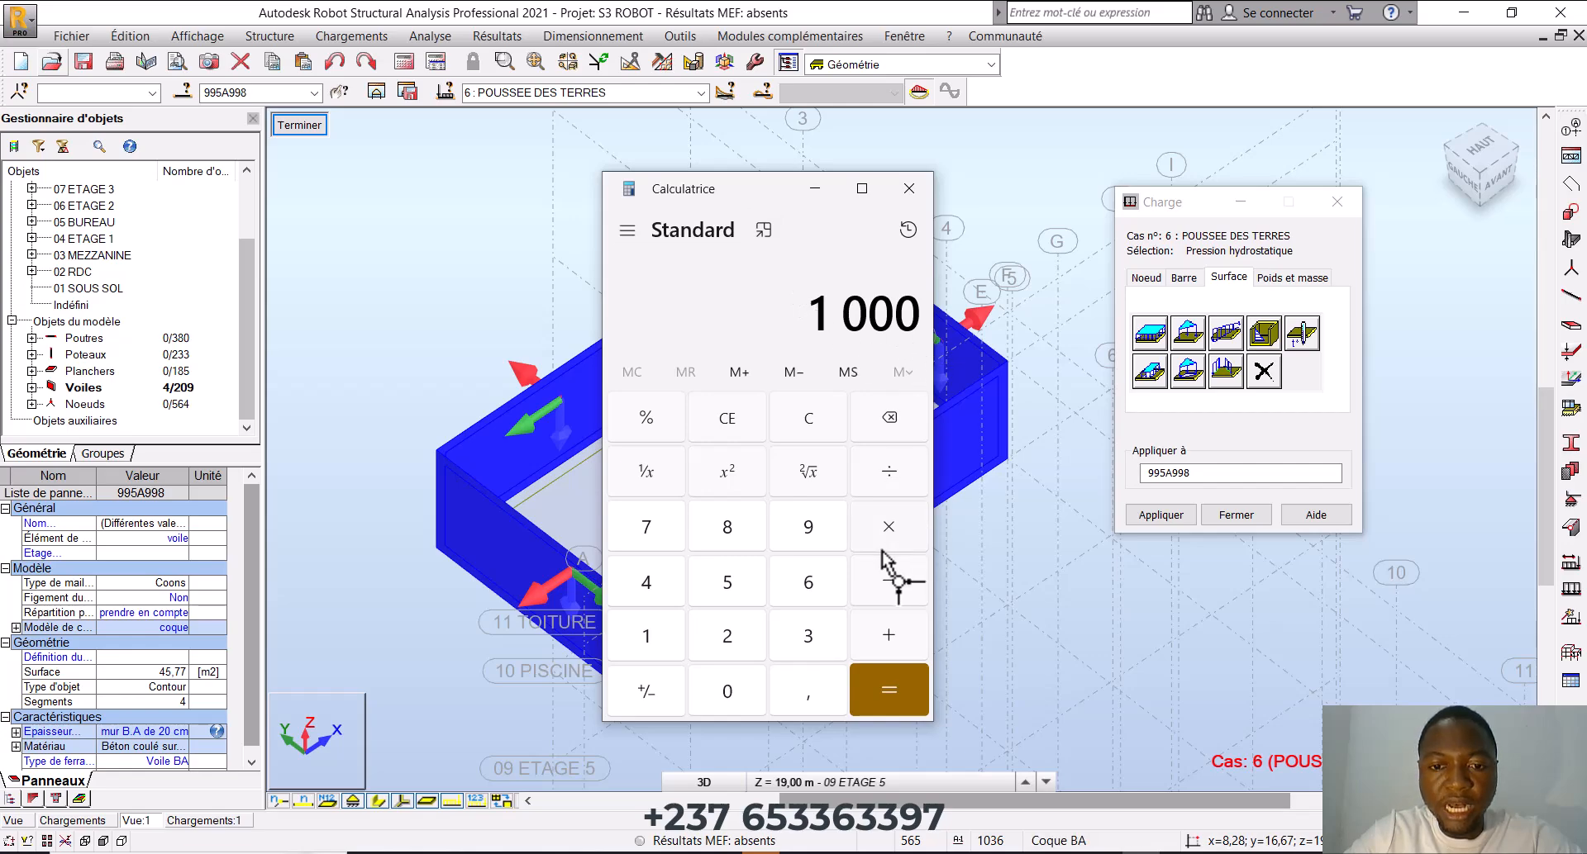
left_click(889, 526)
left_click(646, 636)
left_click(728, 692)
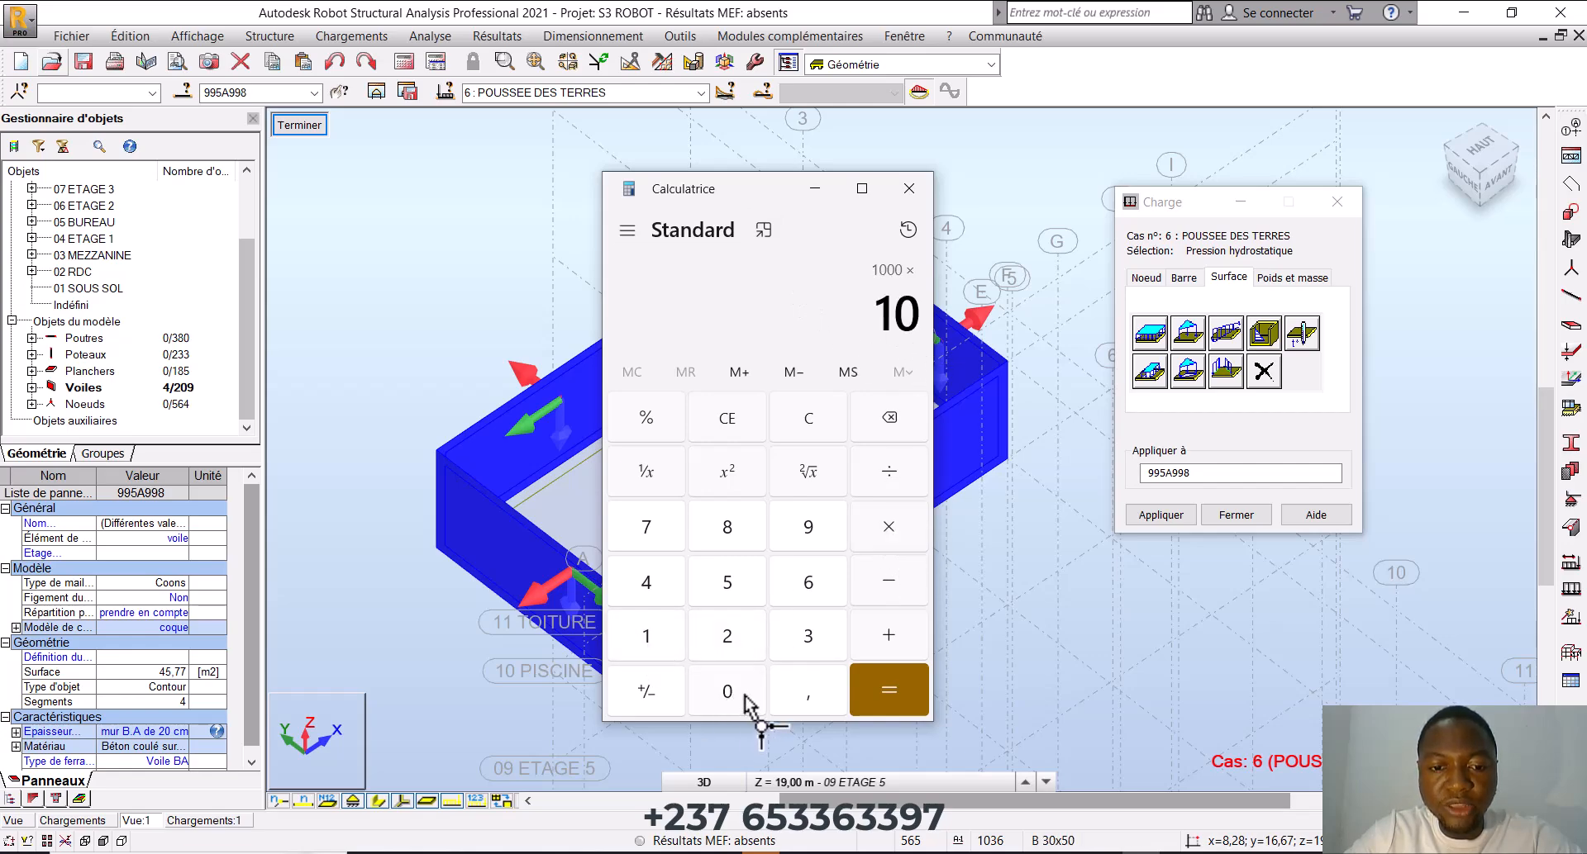
left_click(886, 691)
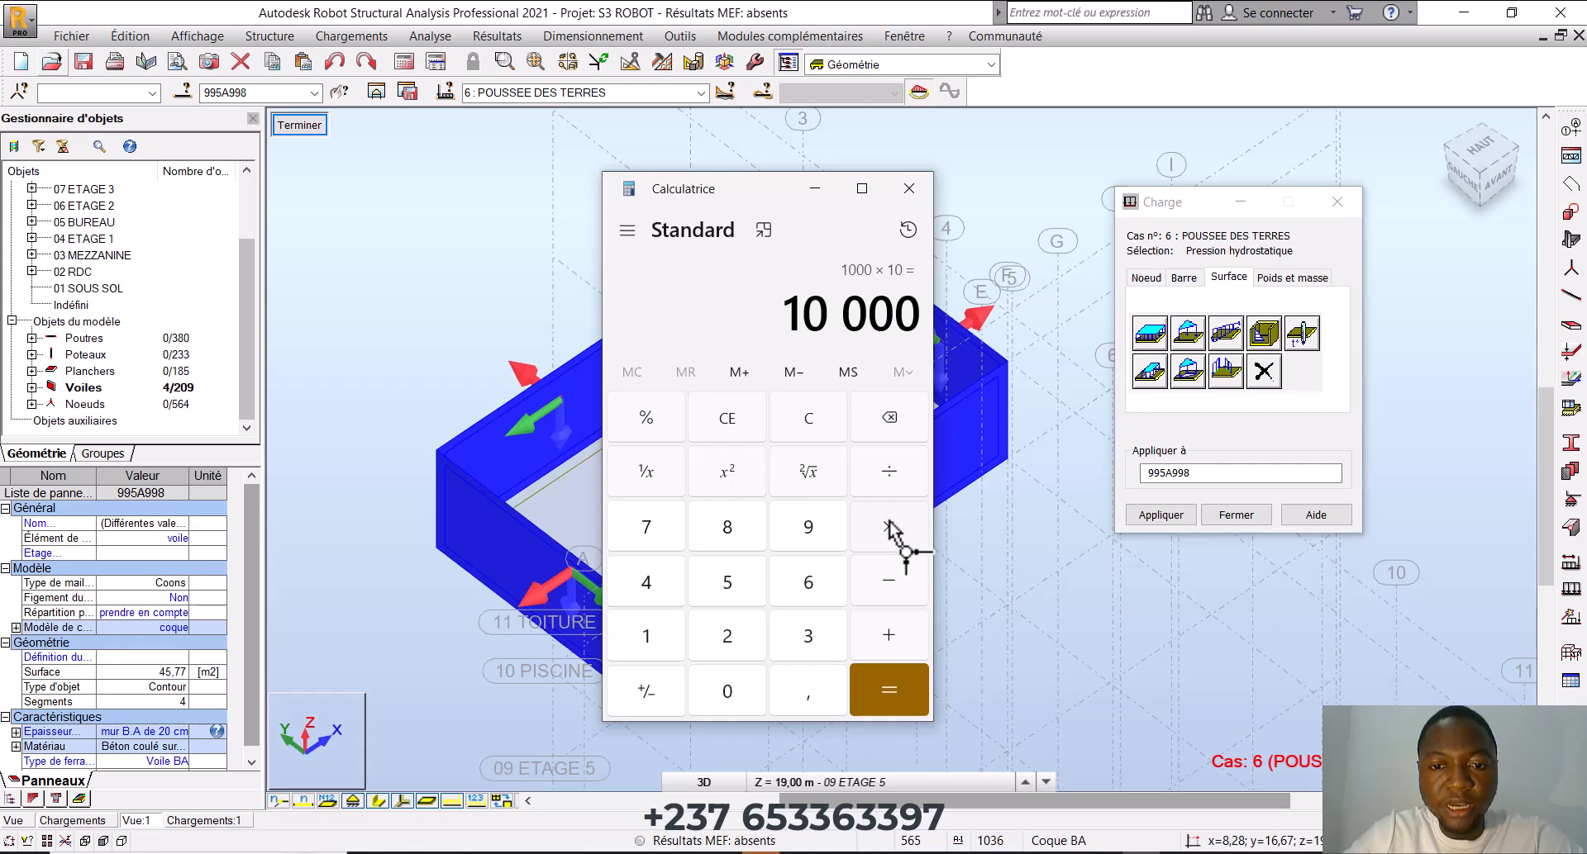
Multiply the calculated product by 2 for the water depth, to obtain the pressure on the pool floor
left_click_drag(733, 195, 1132, 177)
left_click(1108, 619)
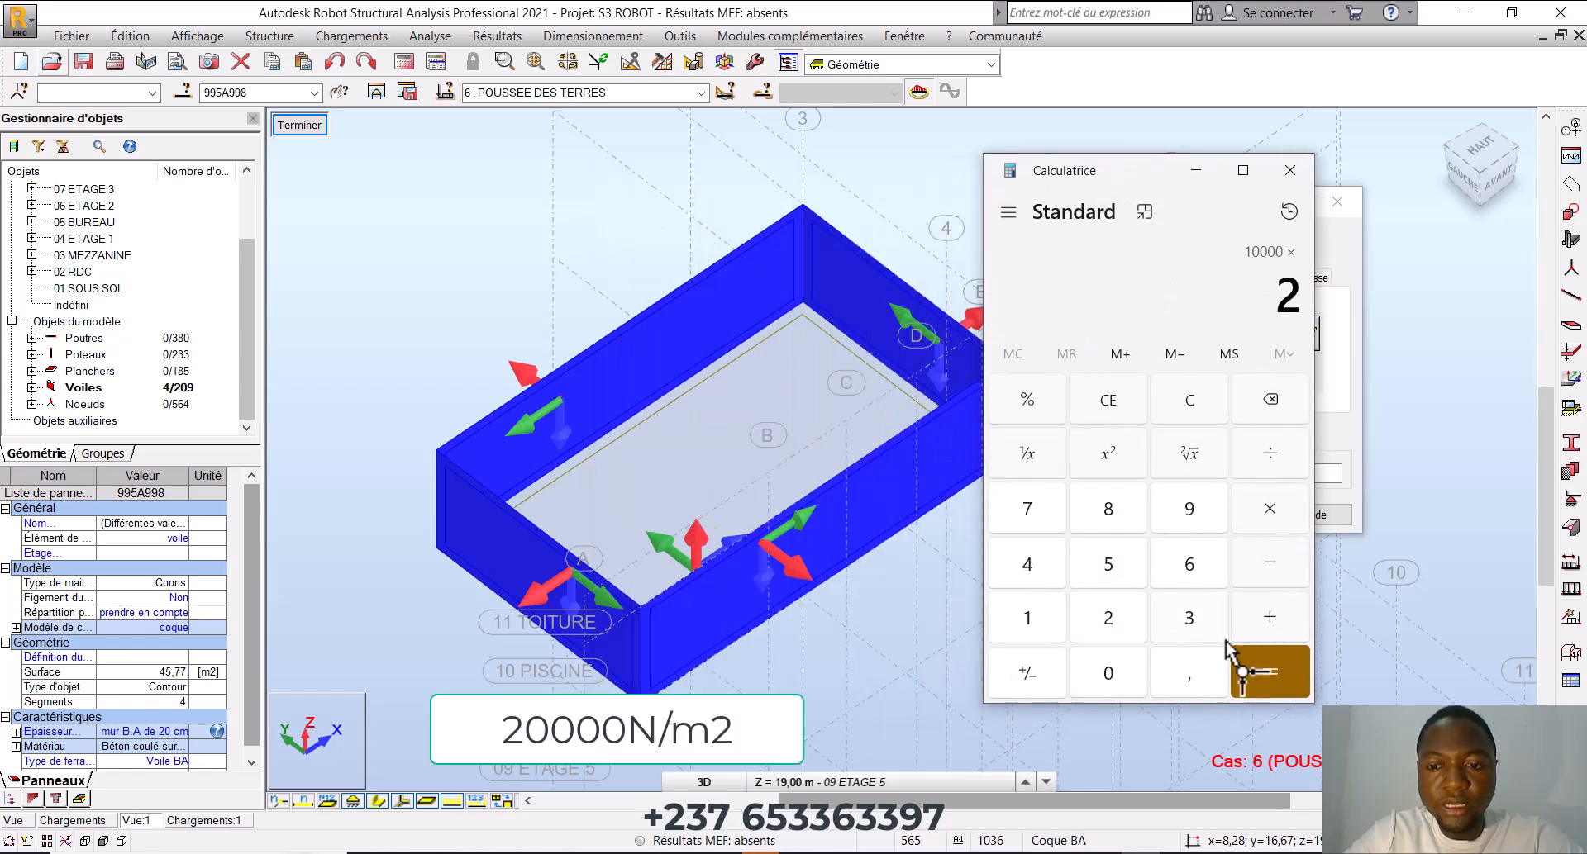
left_click(1269, 671)
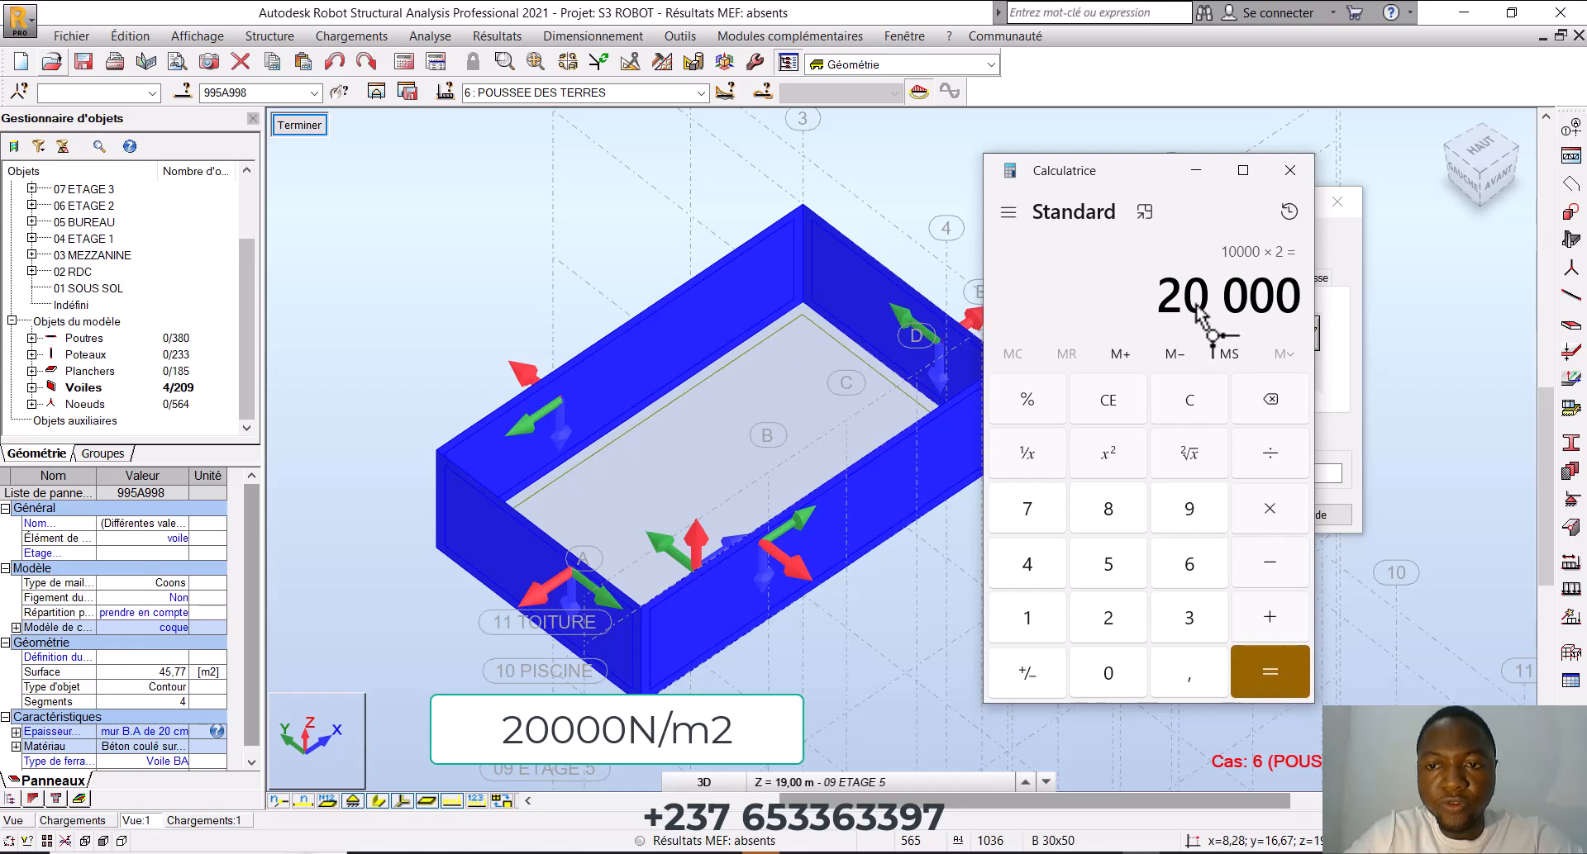
left_click_drag(1121, 177, 1001, 215)
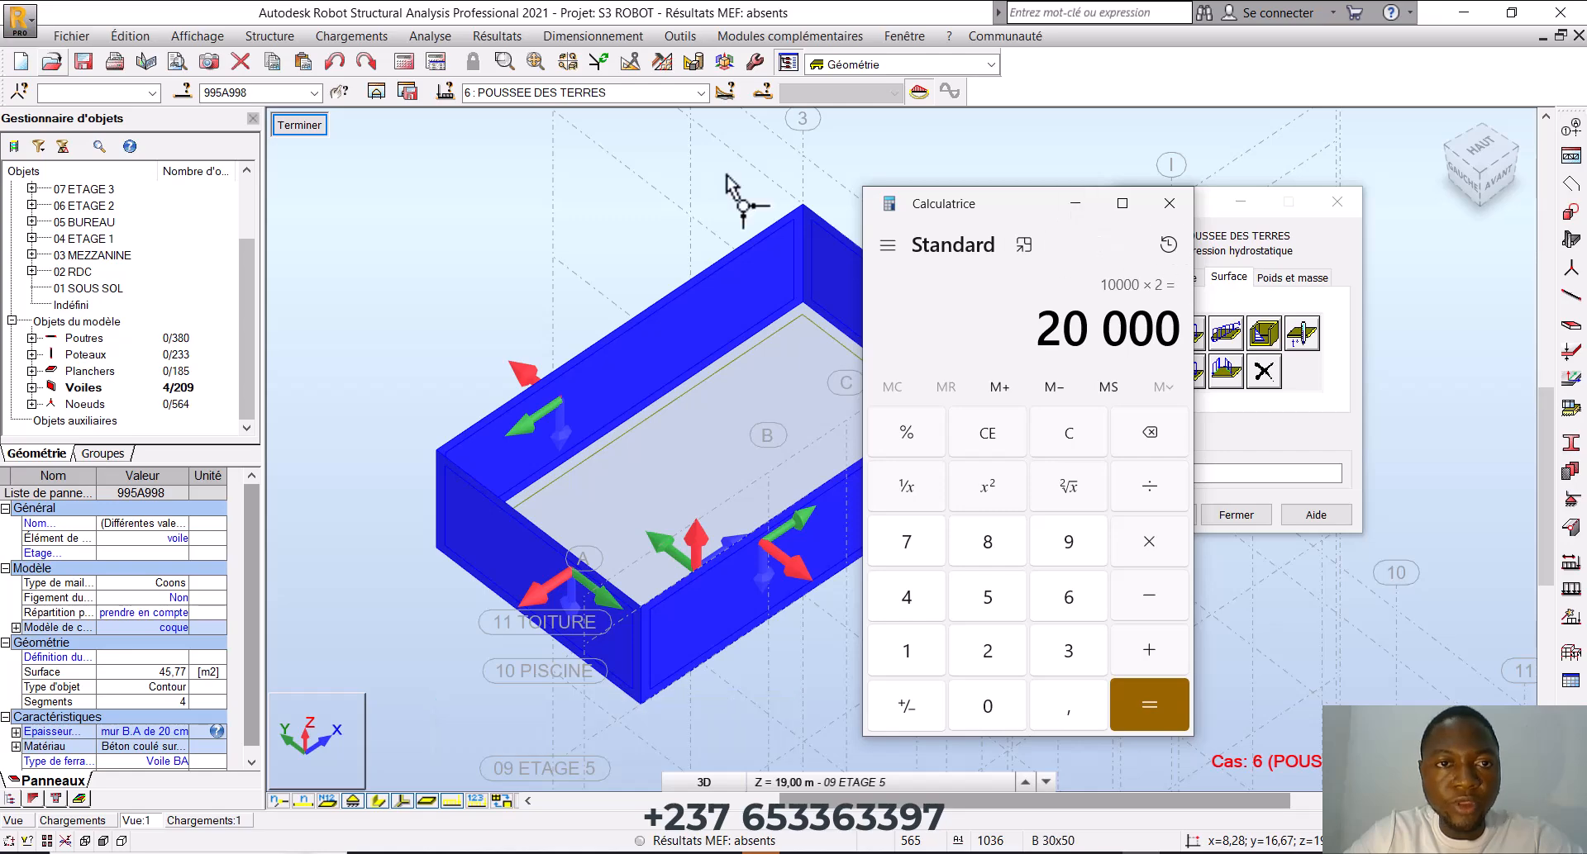
Define a uniform surface load of -20 kPa in the global Z direction
left_click(349, 38)
left_click(351, 38)
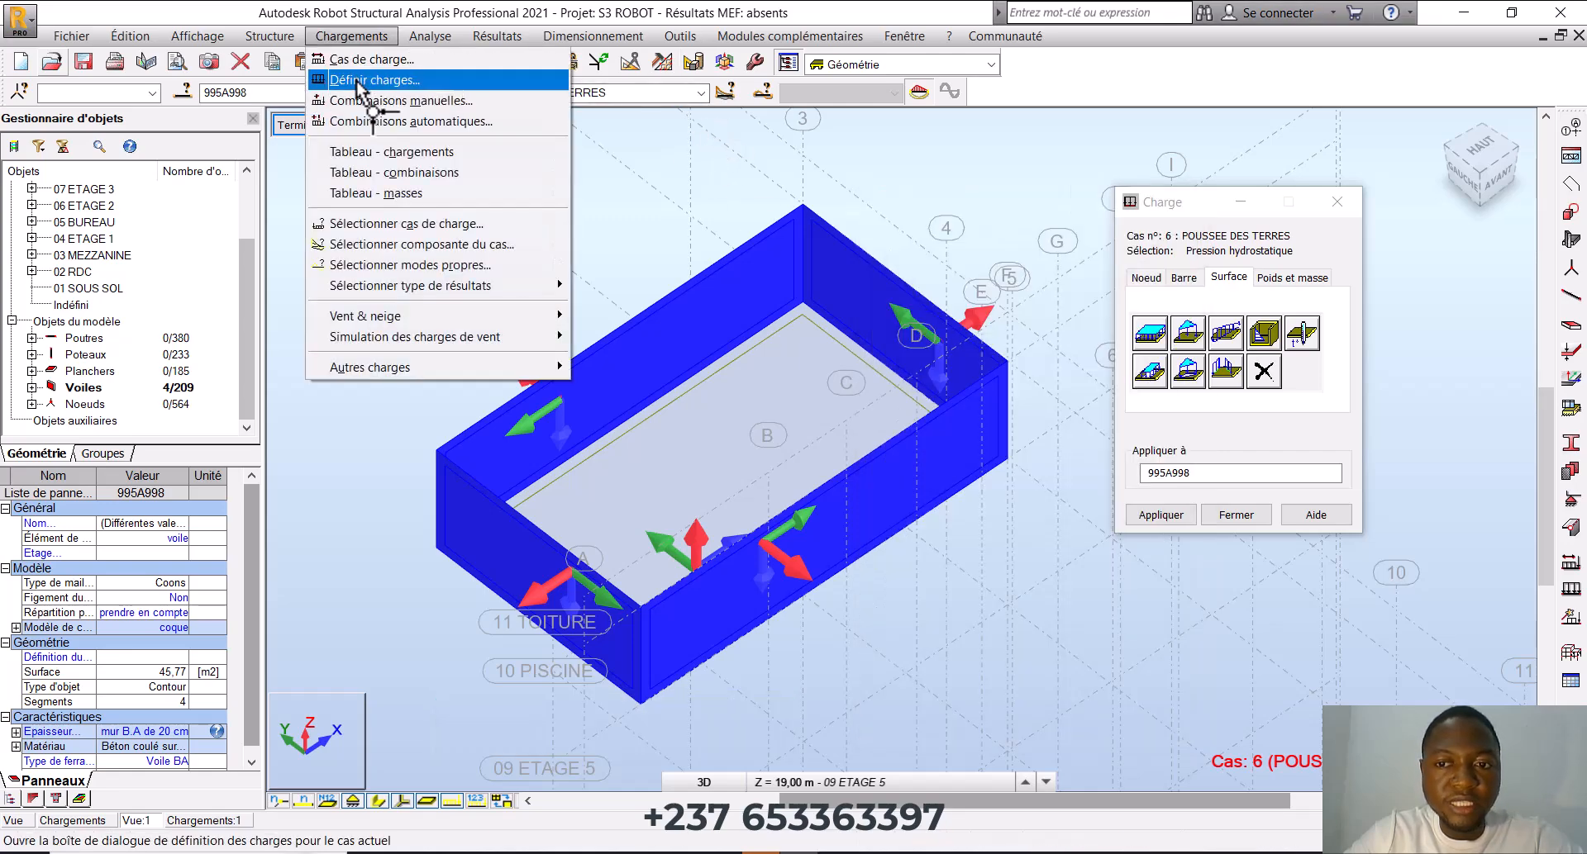
left_click(1165, 205)
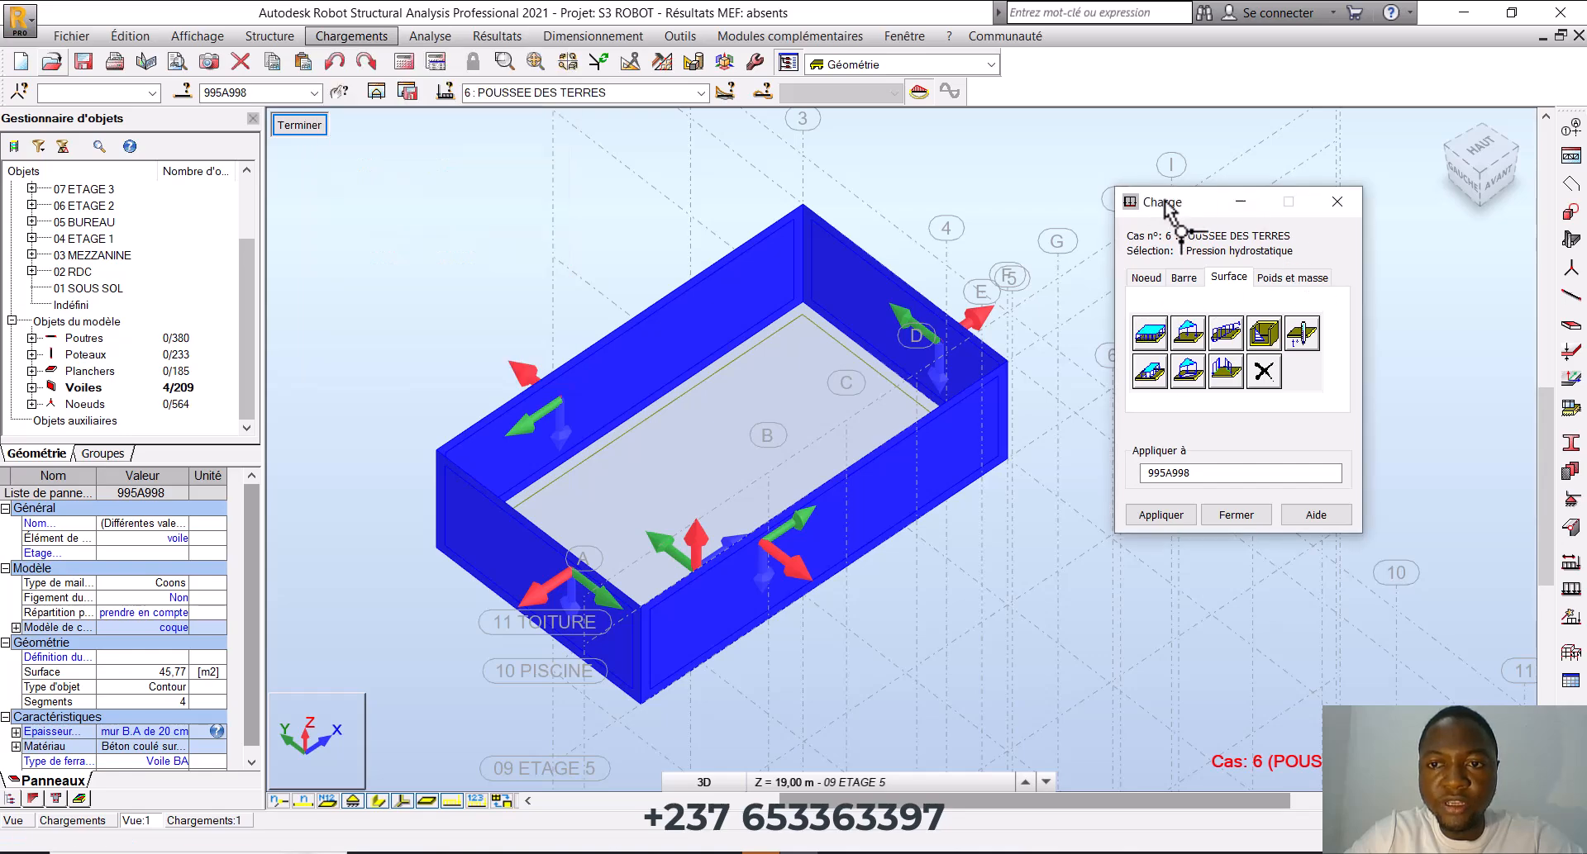
left_click_drag(1165, 206, 1107, 208)
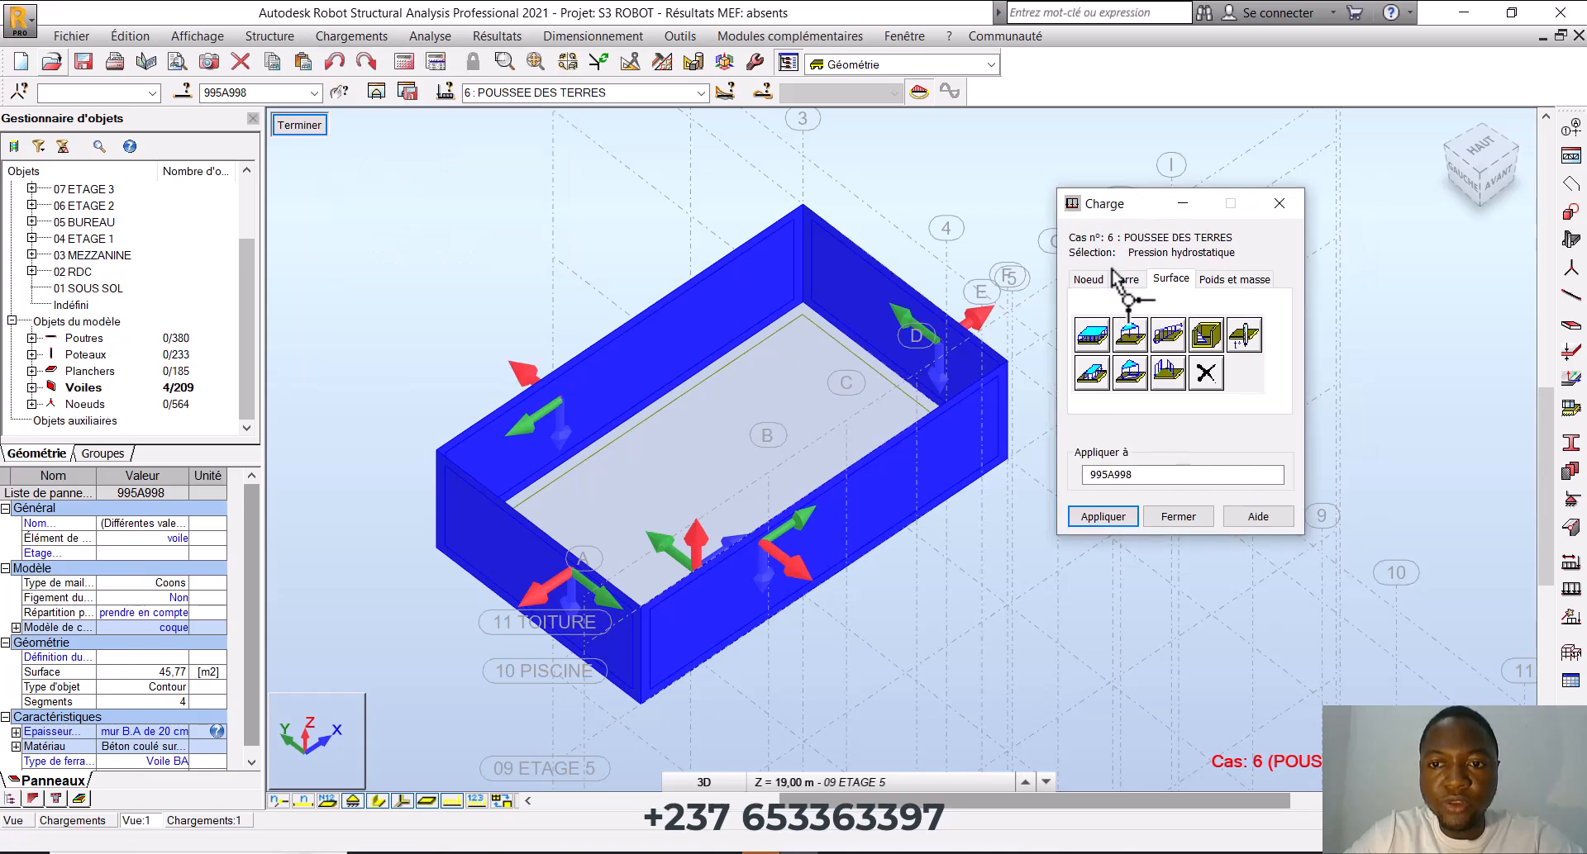
left_click(1091, 334)
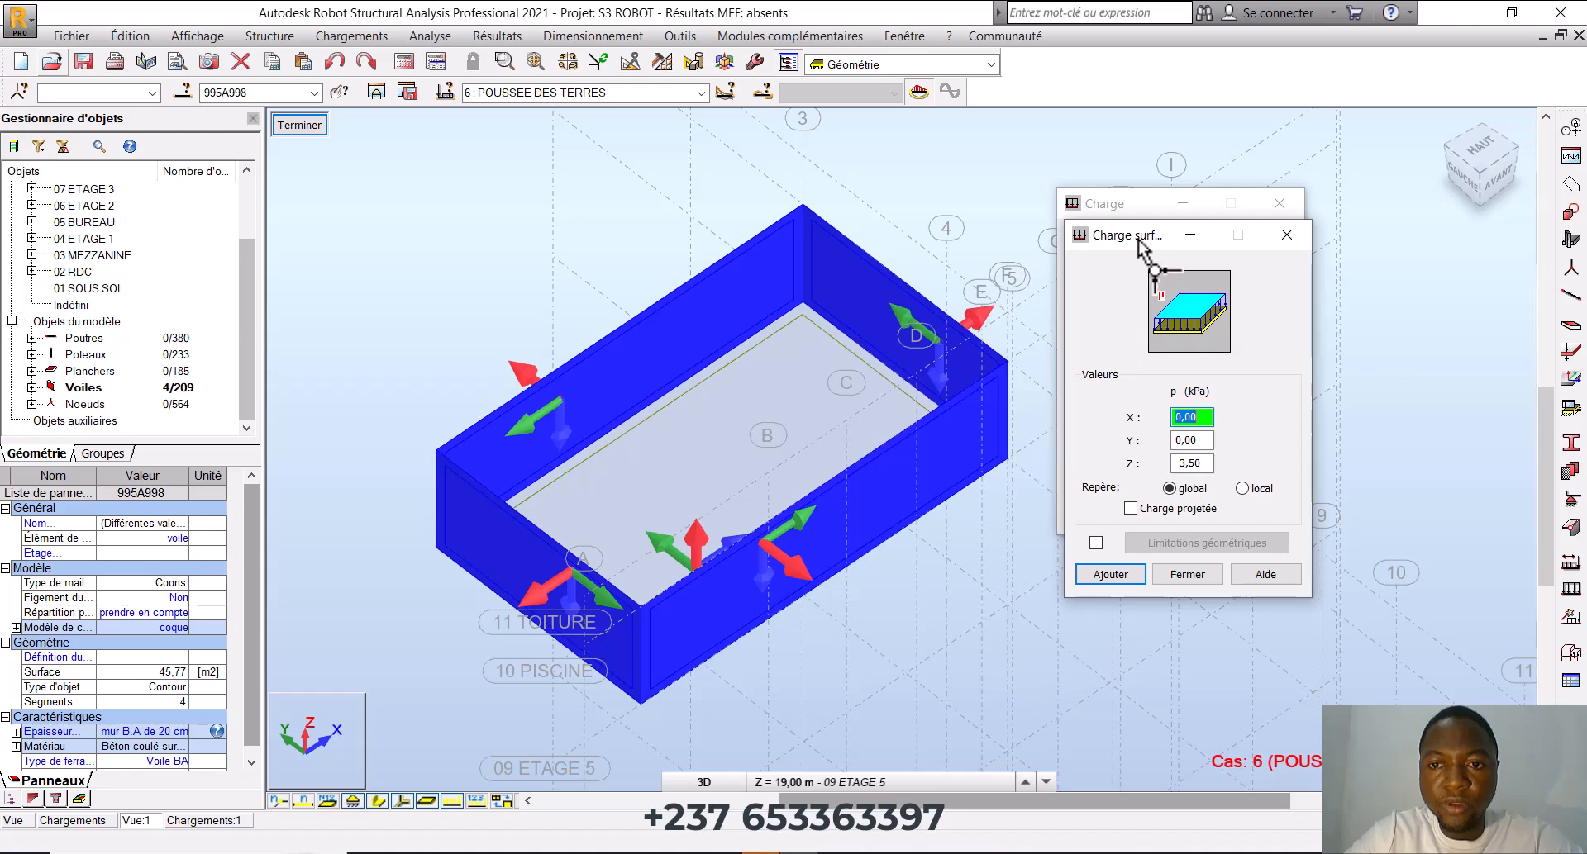
left_click_drag(1140, 233, 922, 240)
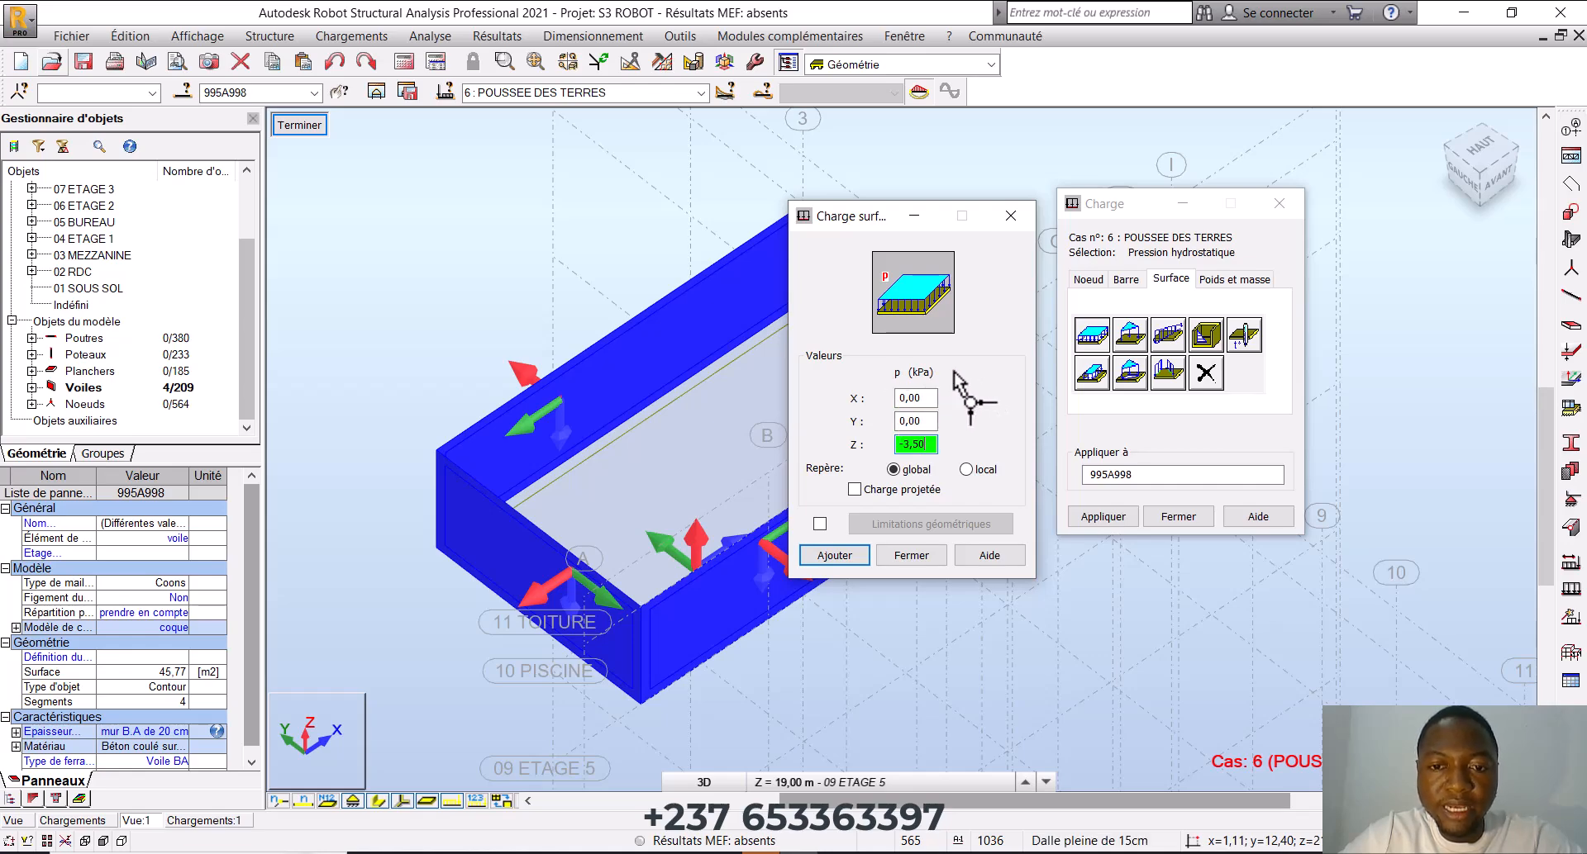
left_click_drag(930, 439, 898, 457)
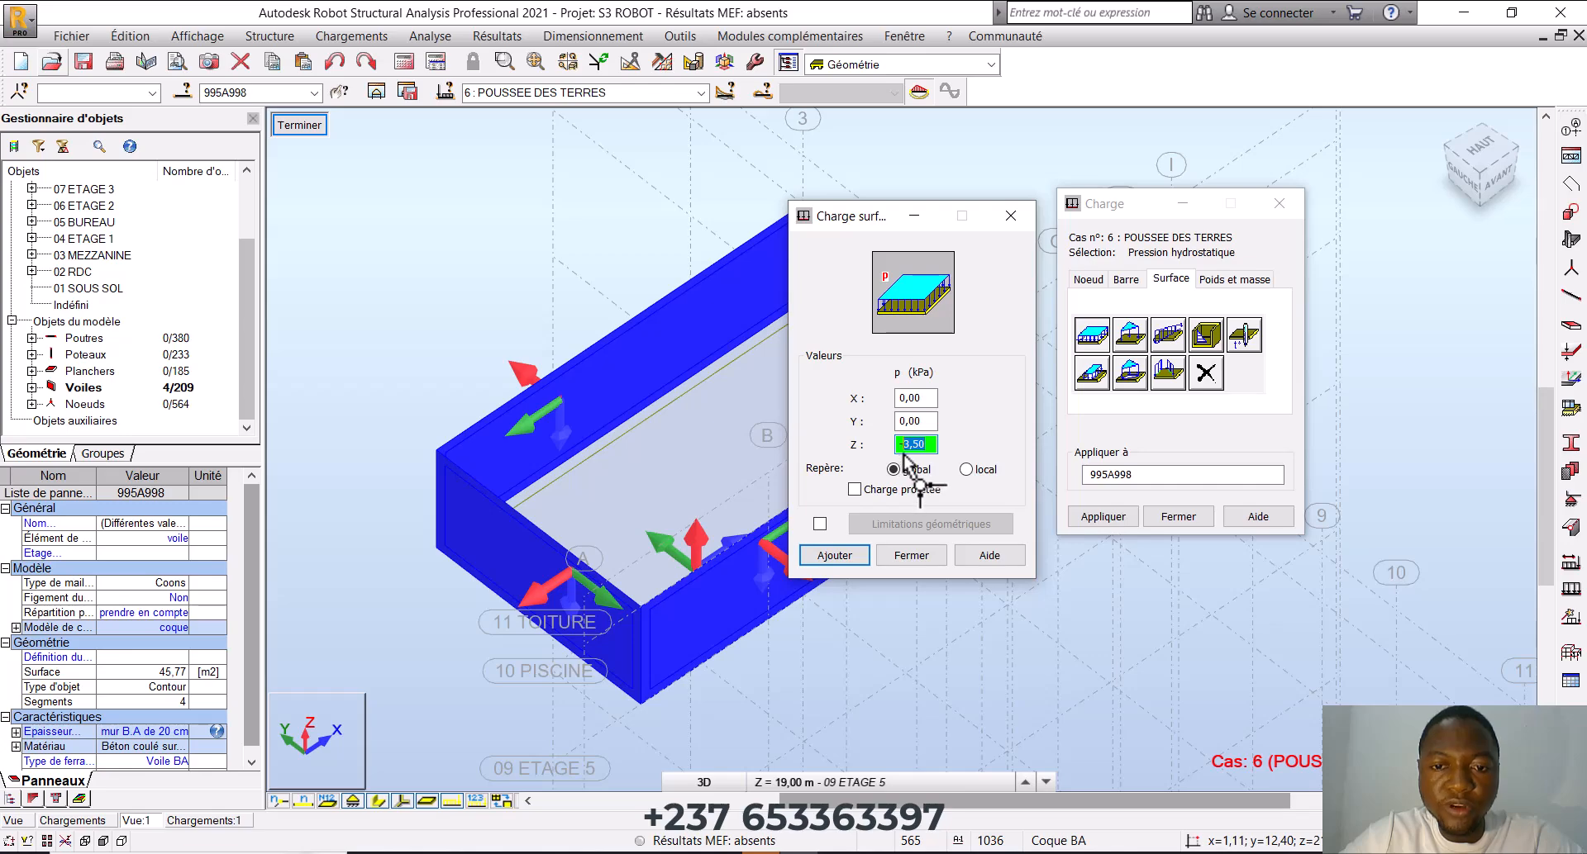
type("-20")
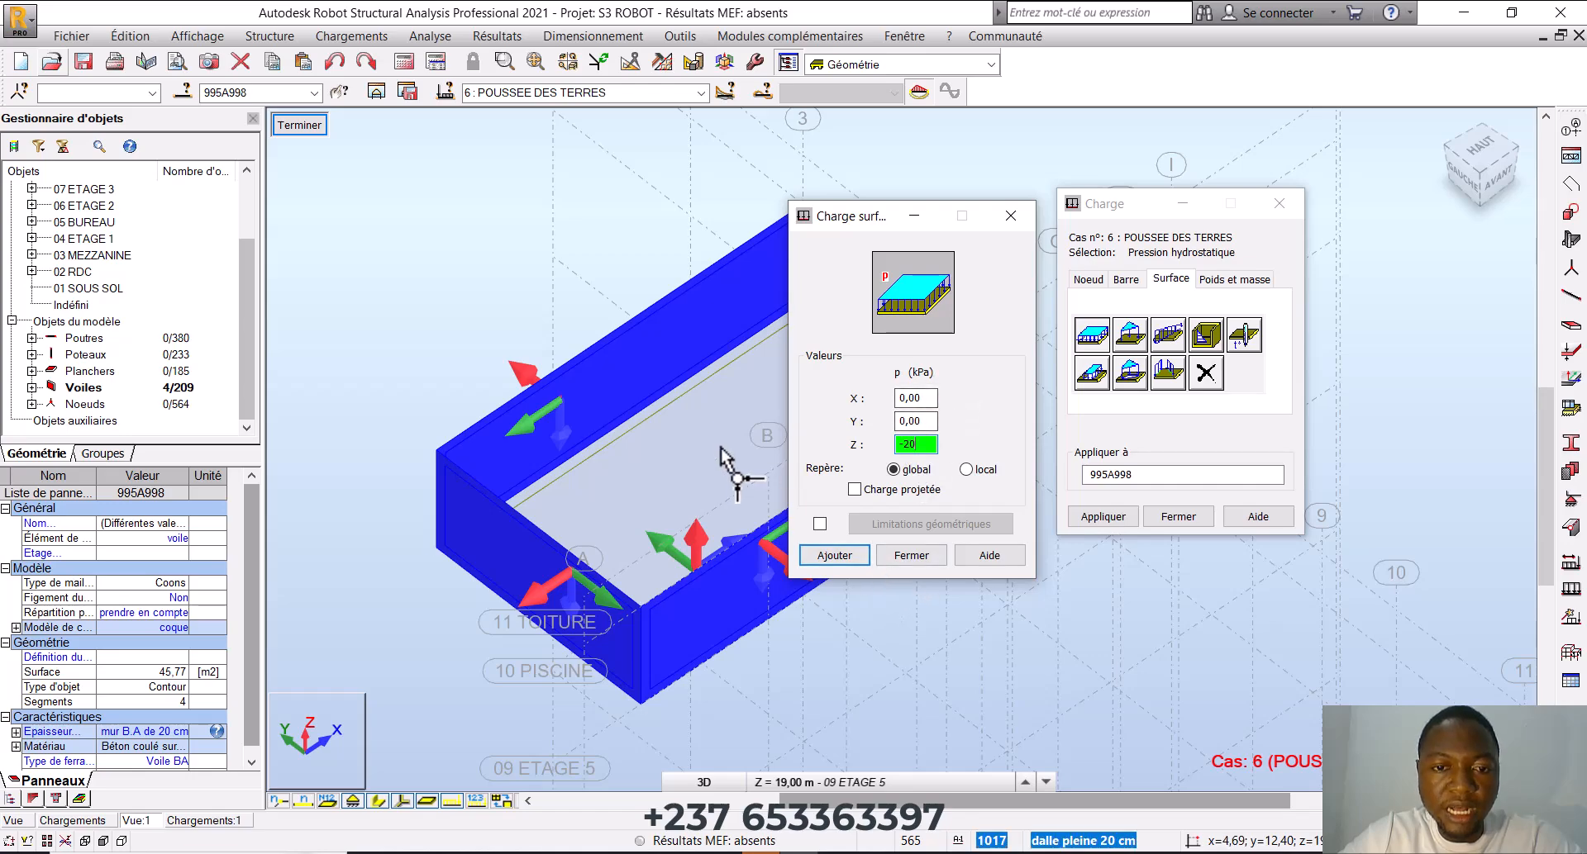
left_click(836, 557)
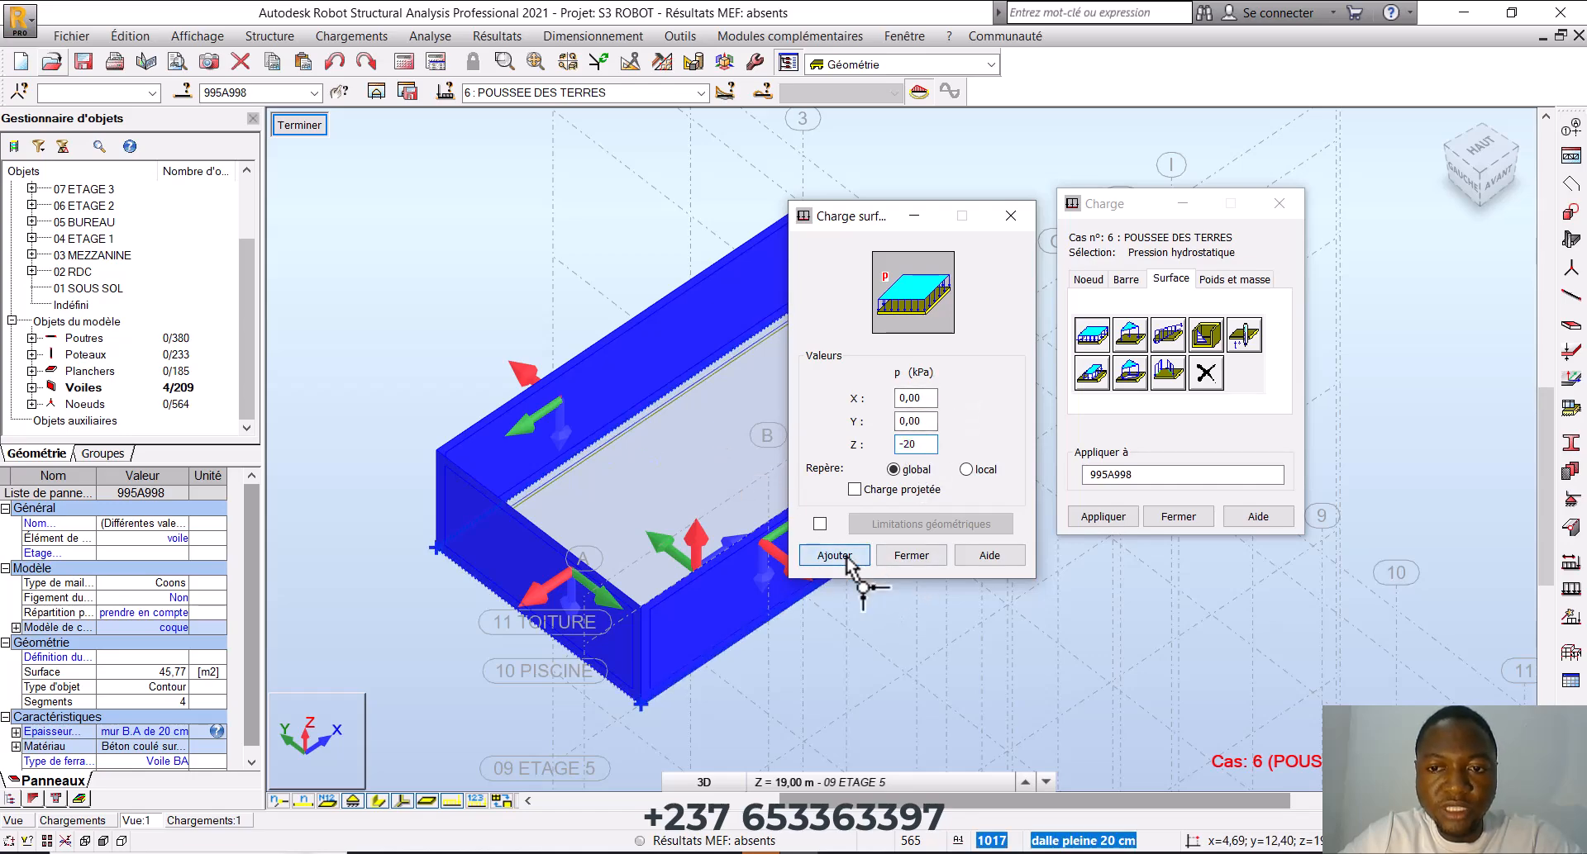
Make 5 : PISCINE the active load case, apply the uniform surface load to the pool floor slab, panel 1017, and close the load definition
left_click(700, 93)
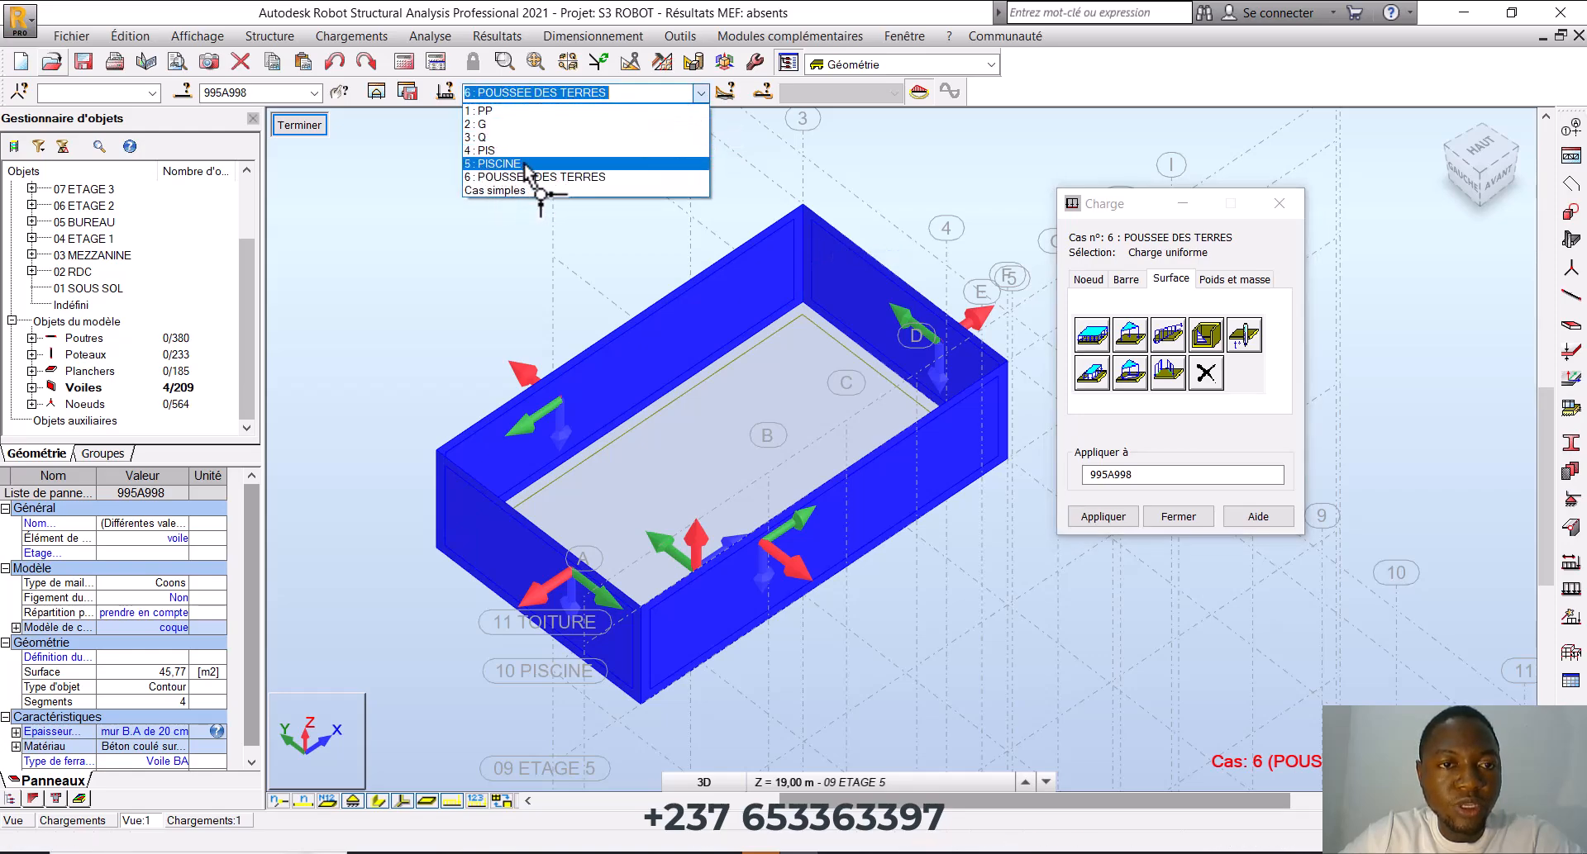
left_click(524, 164)
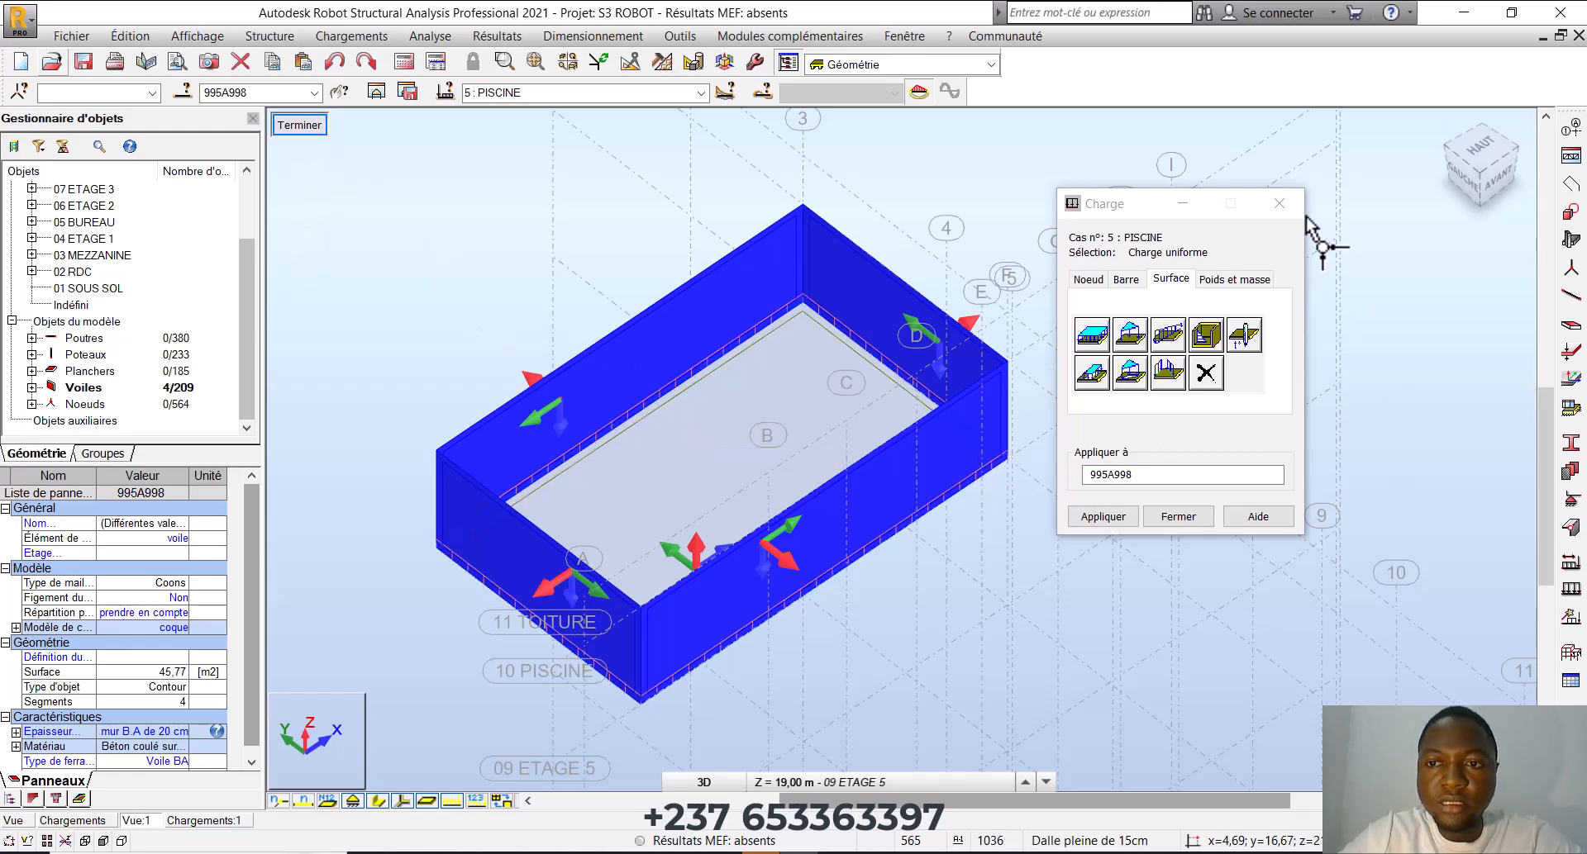
left_click(1279, 203)
left_click(978, 194)
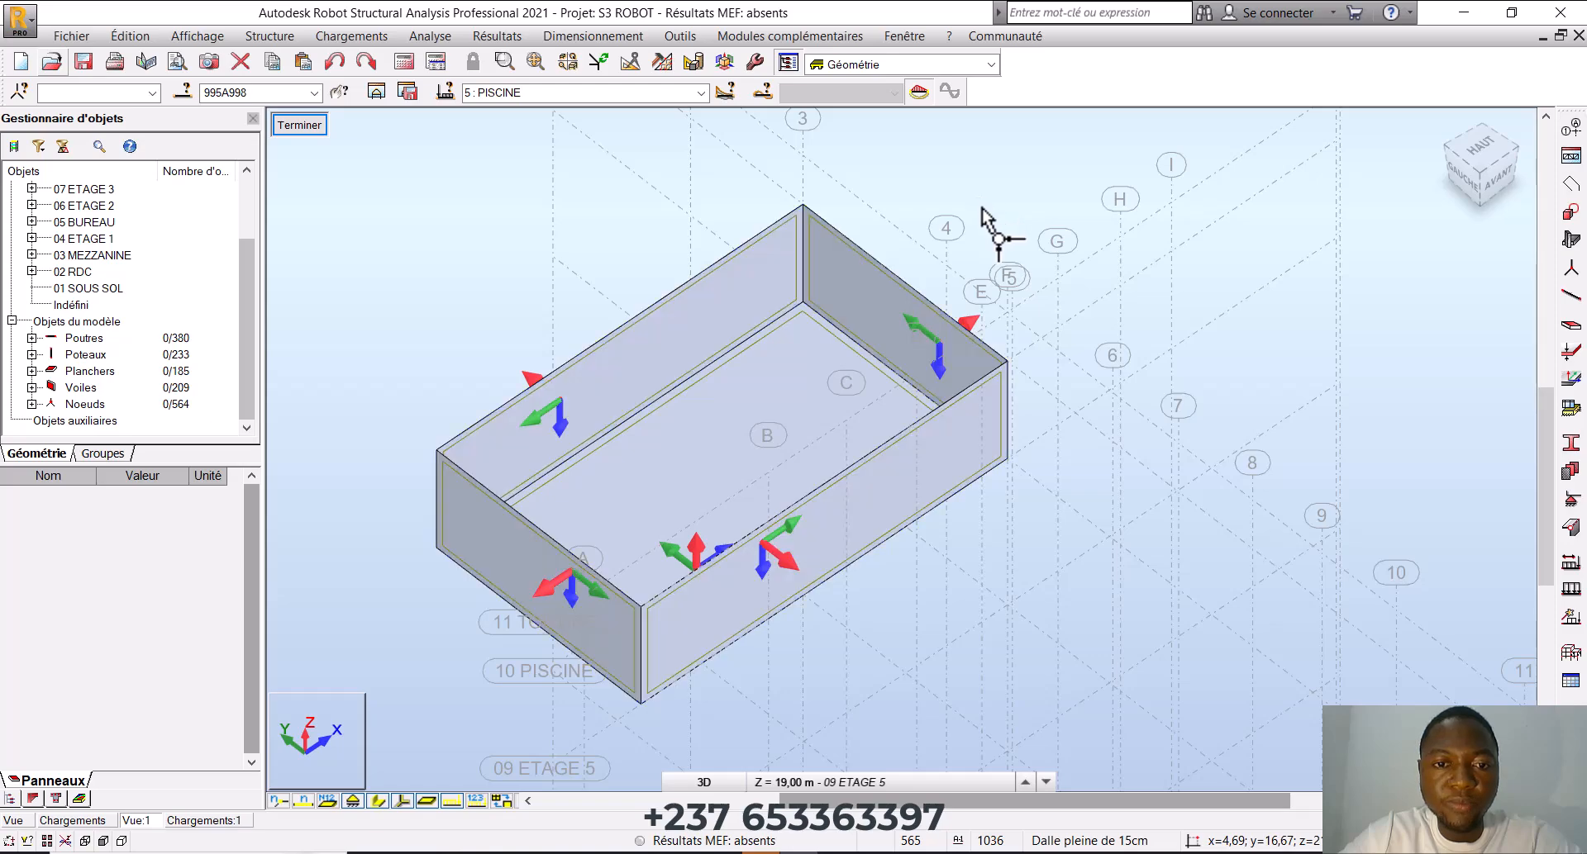
Leave the isolated pool view and check the uniform load on panel 1017 in the loads table
left_click(296, 126)
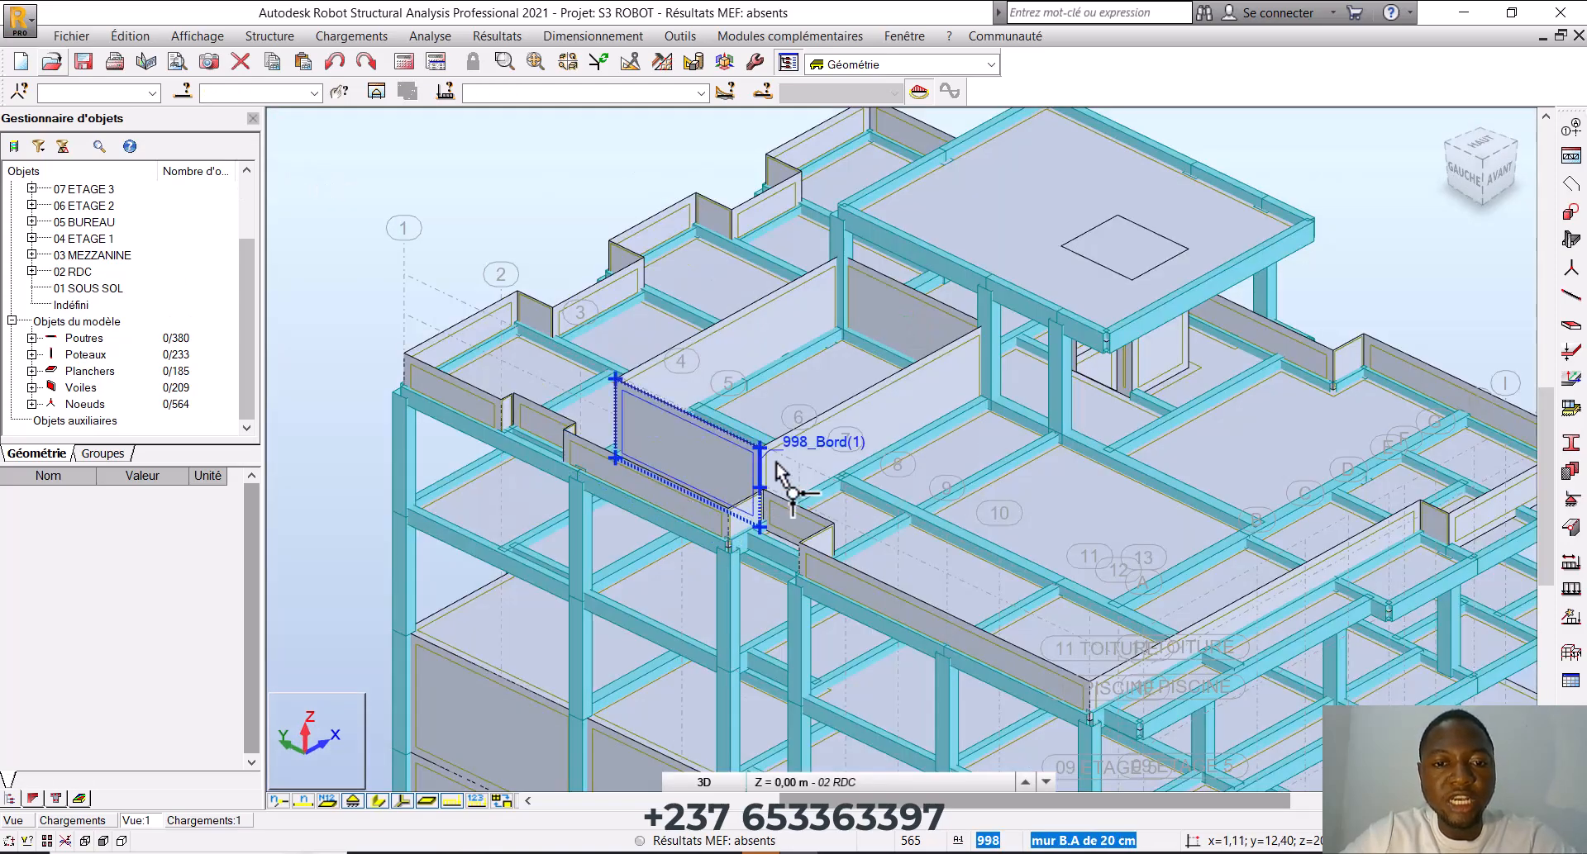
scroll(942, 372, "up", 2)
scroll(944, 364, "up", 2)
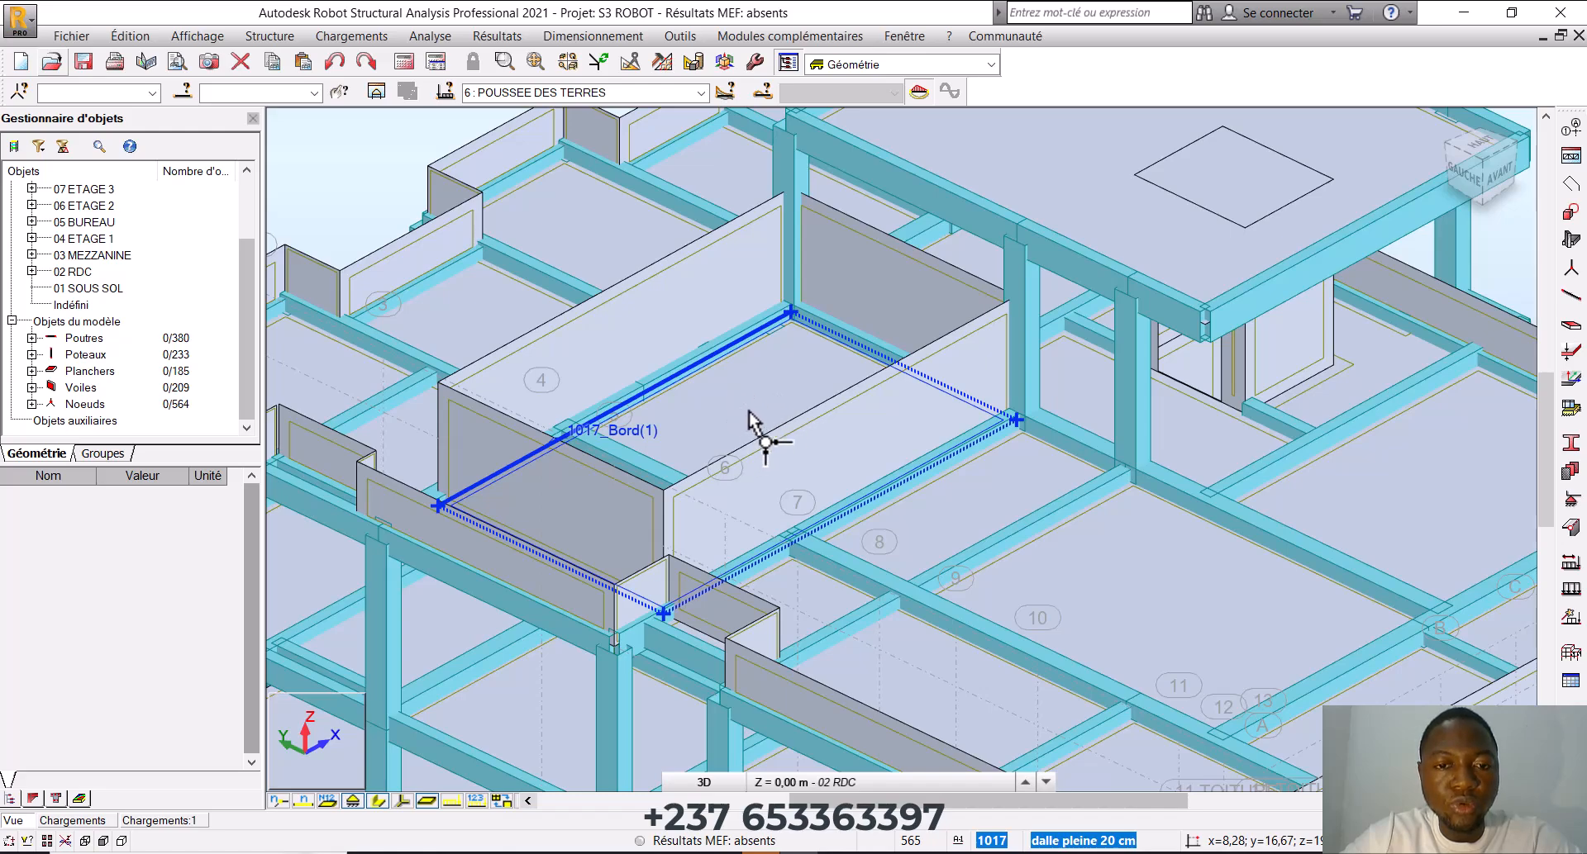
scroll(749, 414, "down", 1)
mouse_move(749, 407)
middle_mouse_down()
mouse_move(766, 428)
mouse_move(765, 407)
middle_mouse_up()
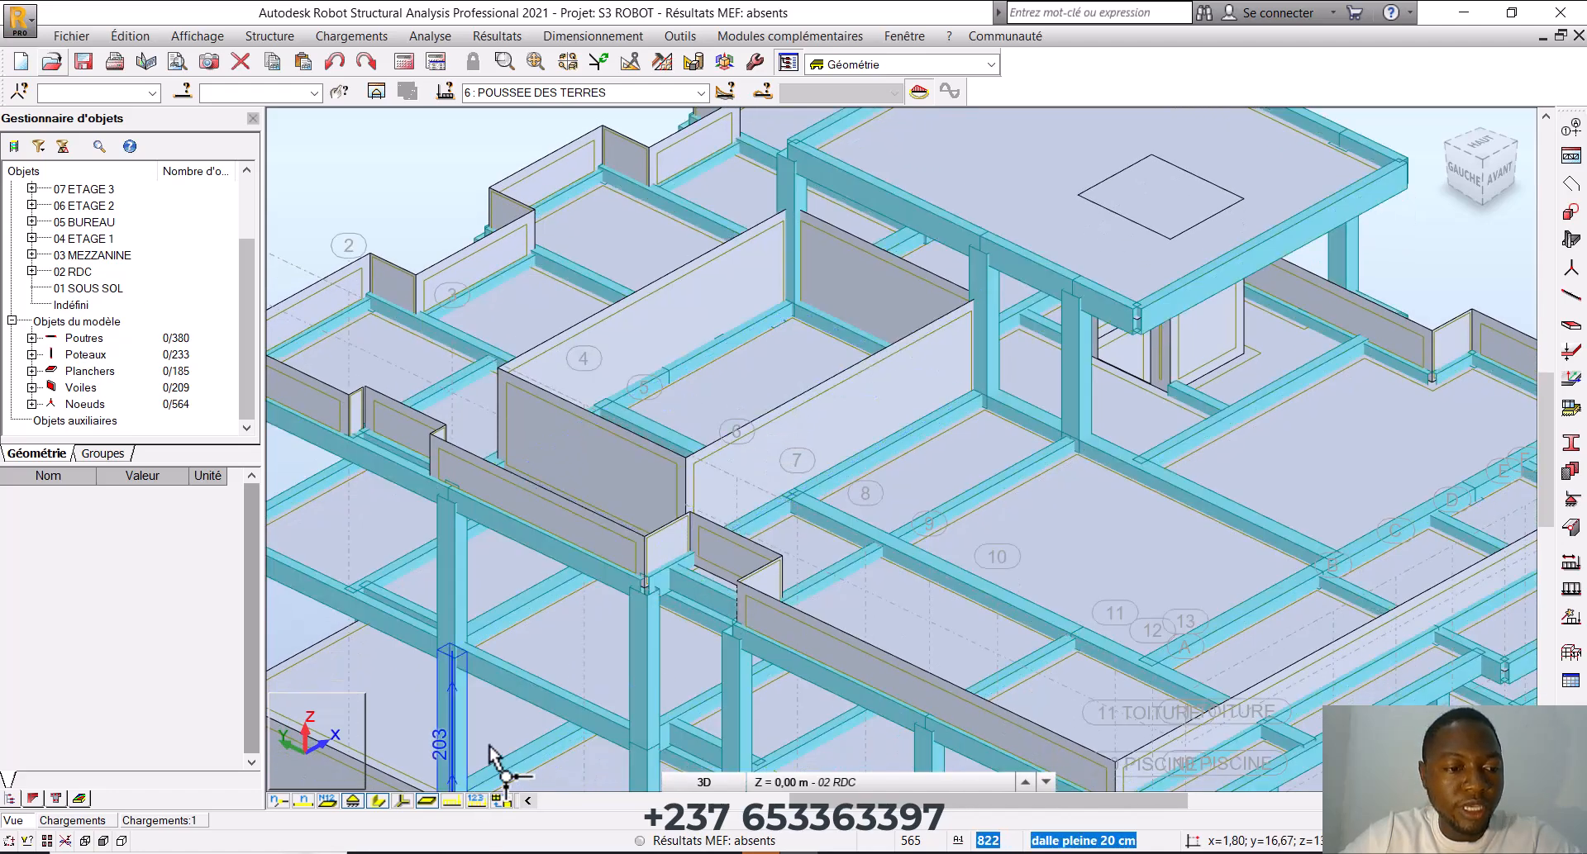
left_click(157, 821)
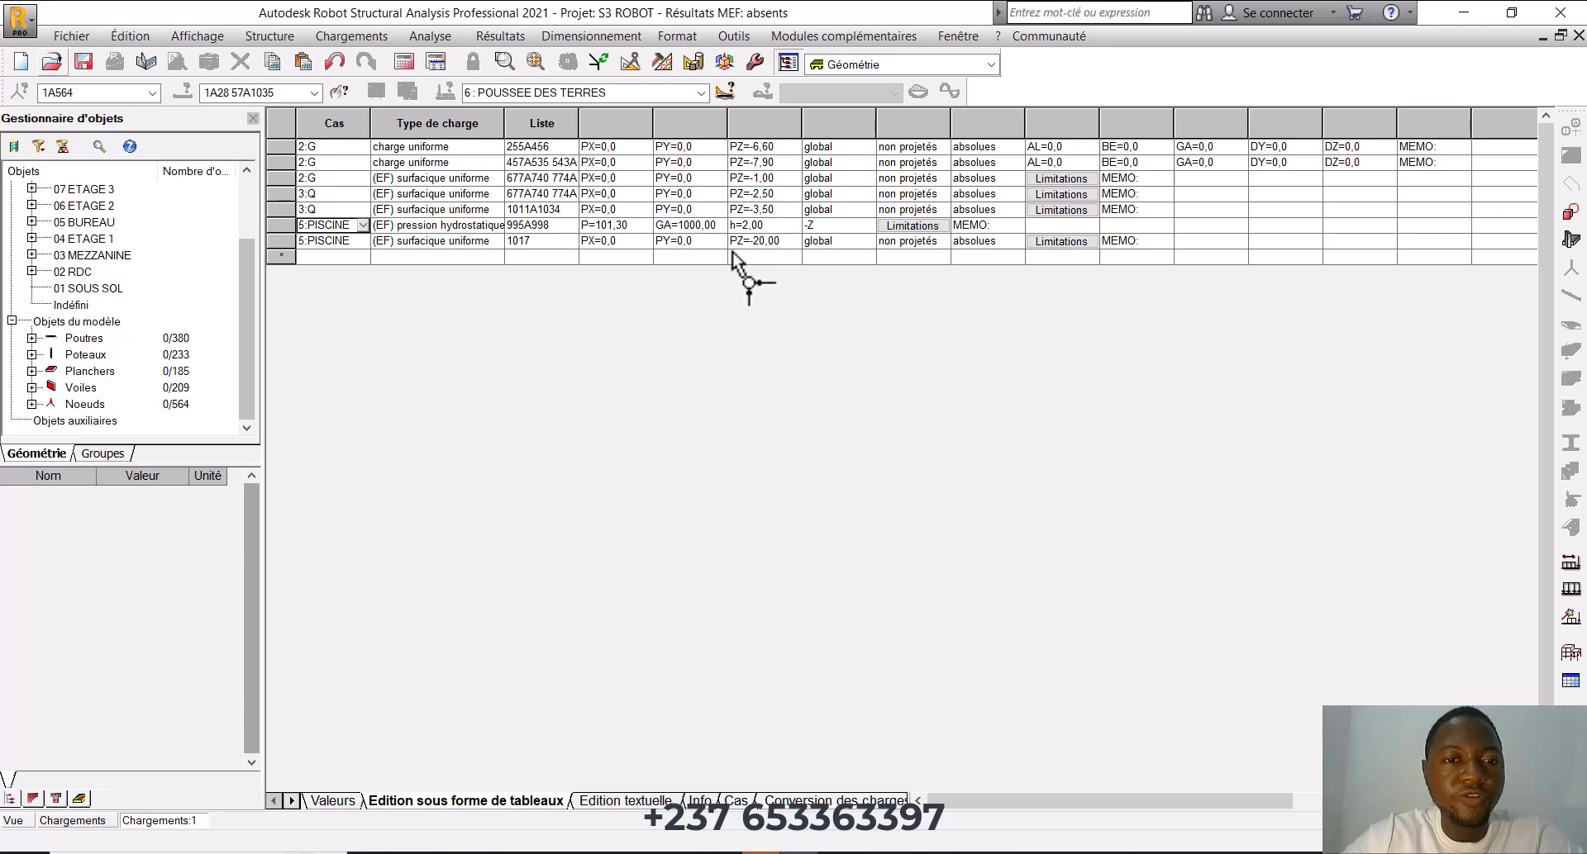
Return to the 3D model view and select the basement perimeter walls, panels 644 and 645
left_click(13, 825)
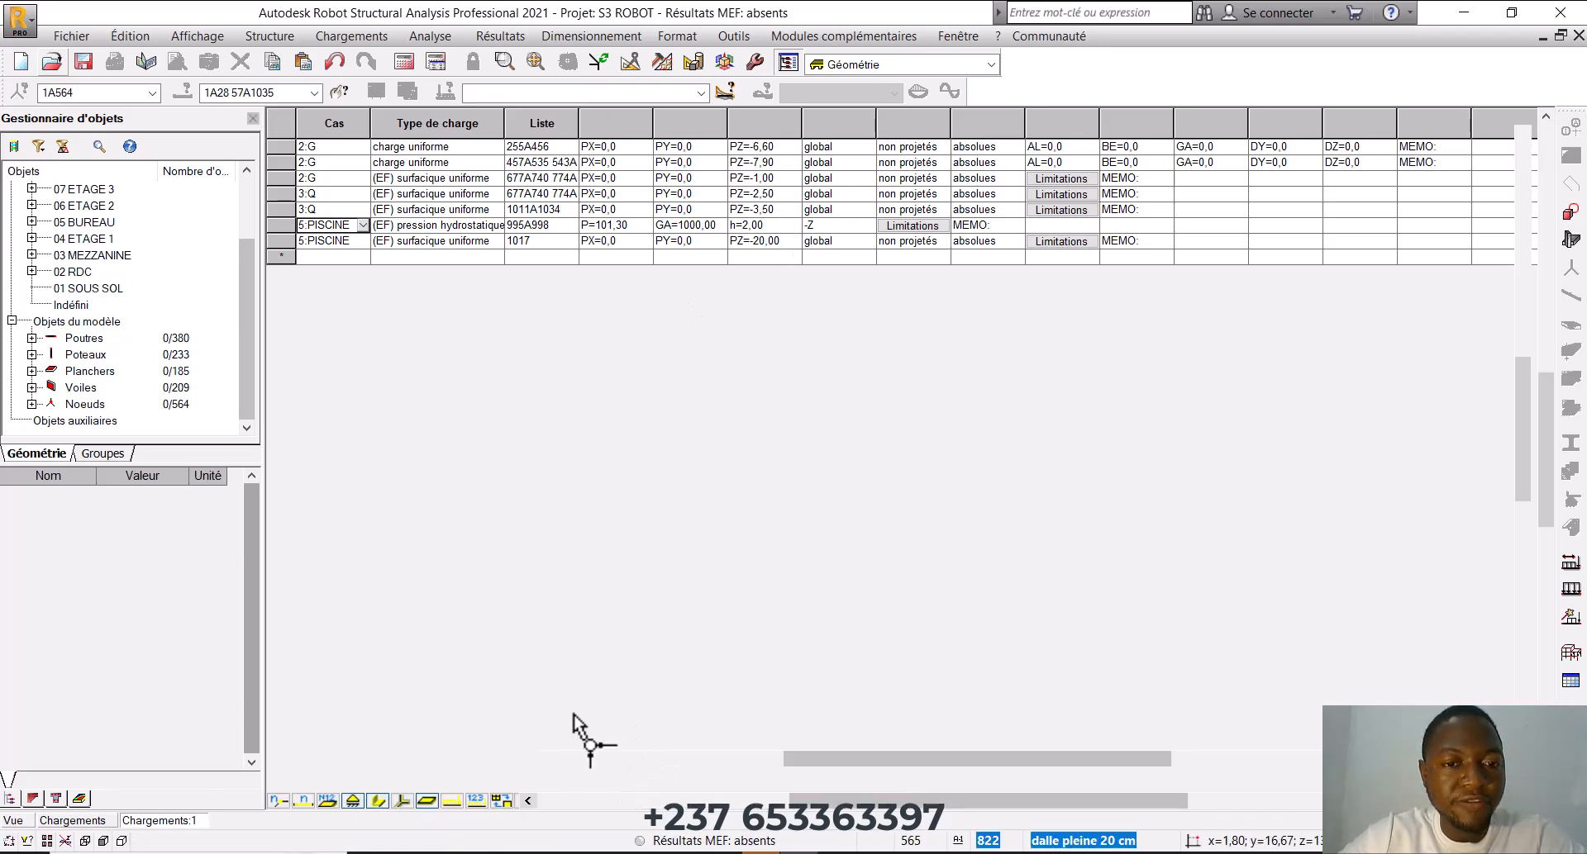
scroll(707, 611, "down", 5)
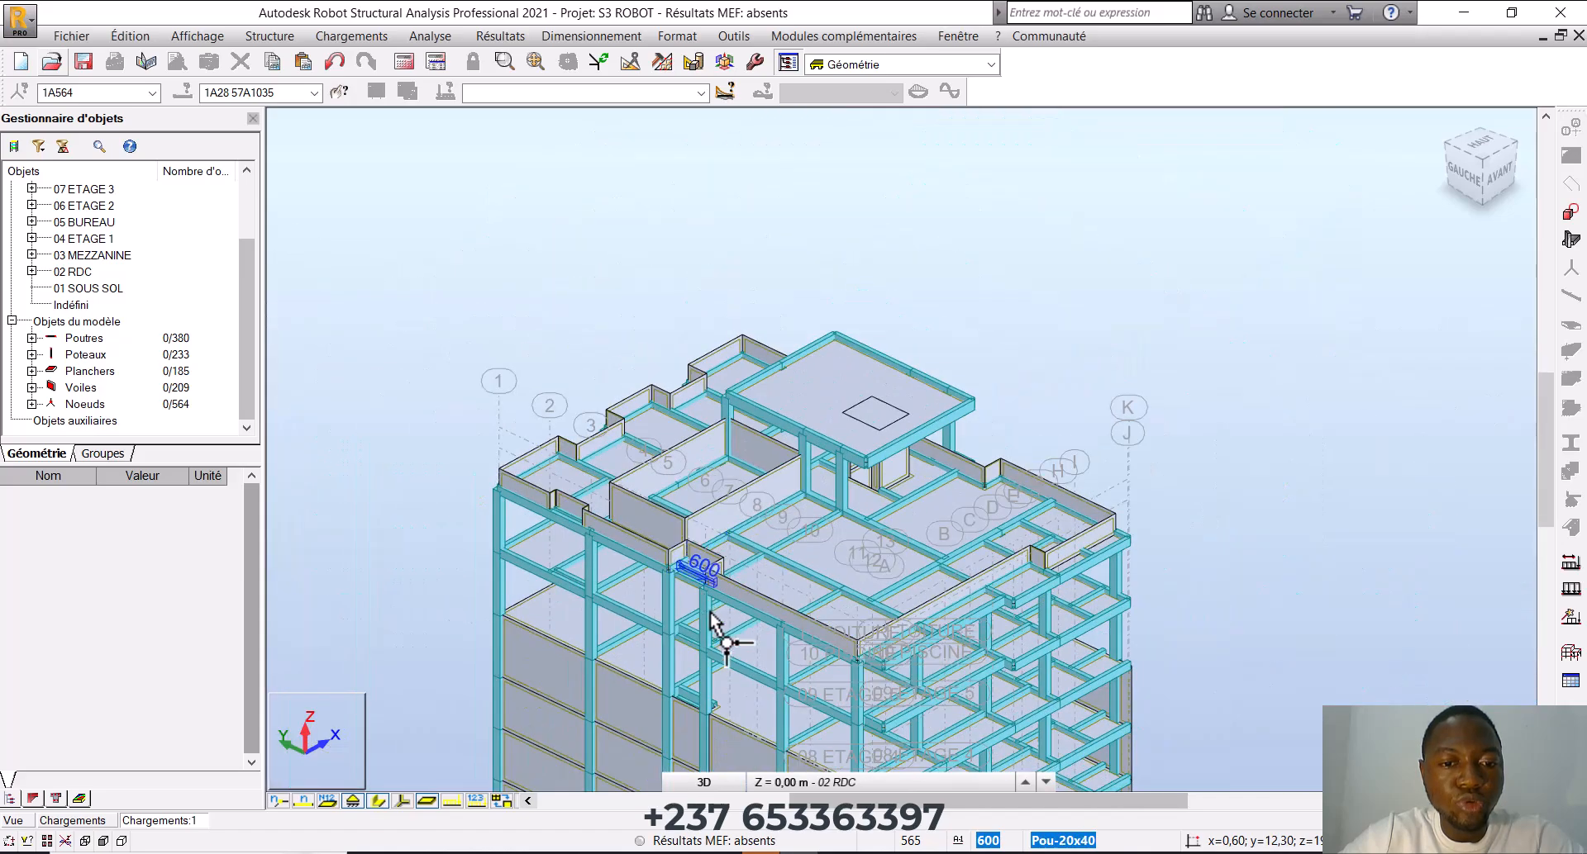
scroll(713, 624, "down", 4)
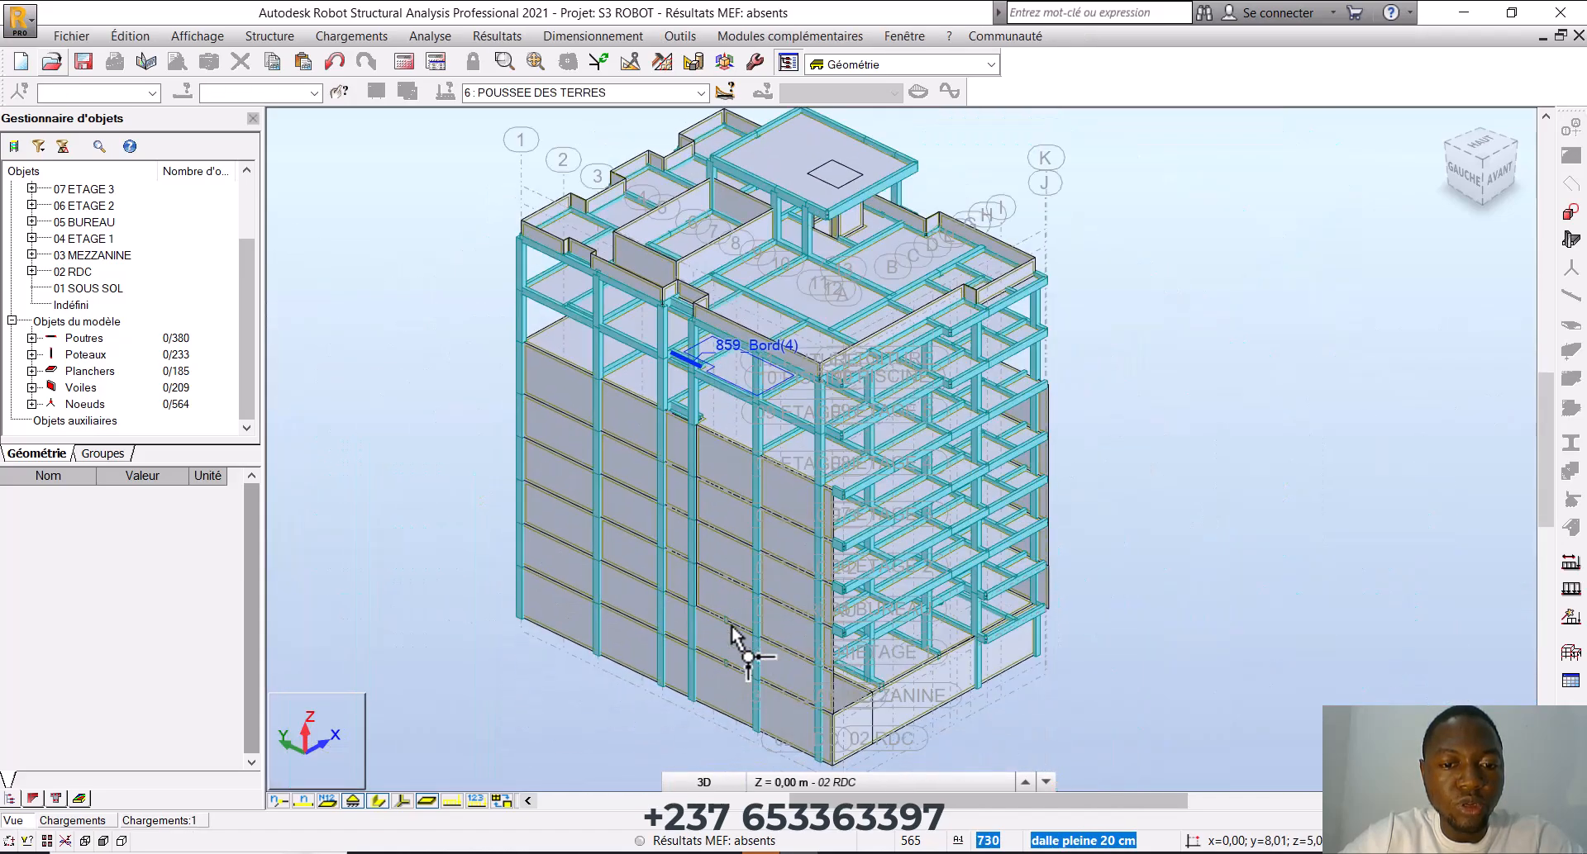
left_click(725, 687)
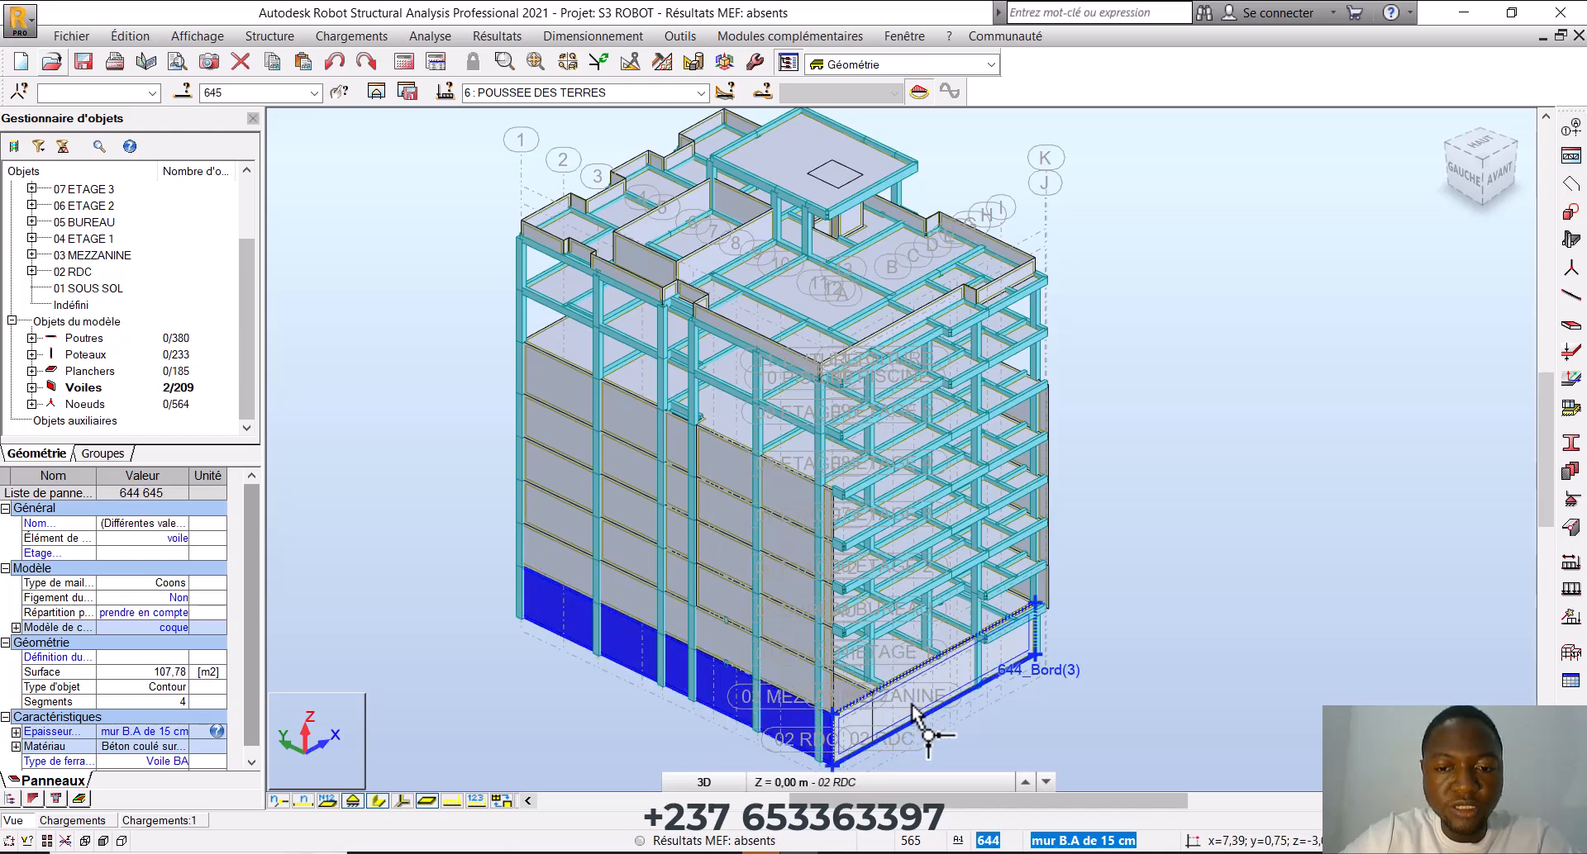
scroll(1082, 579, "down", 2)
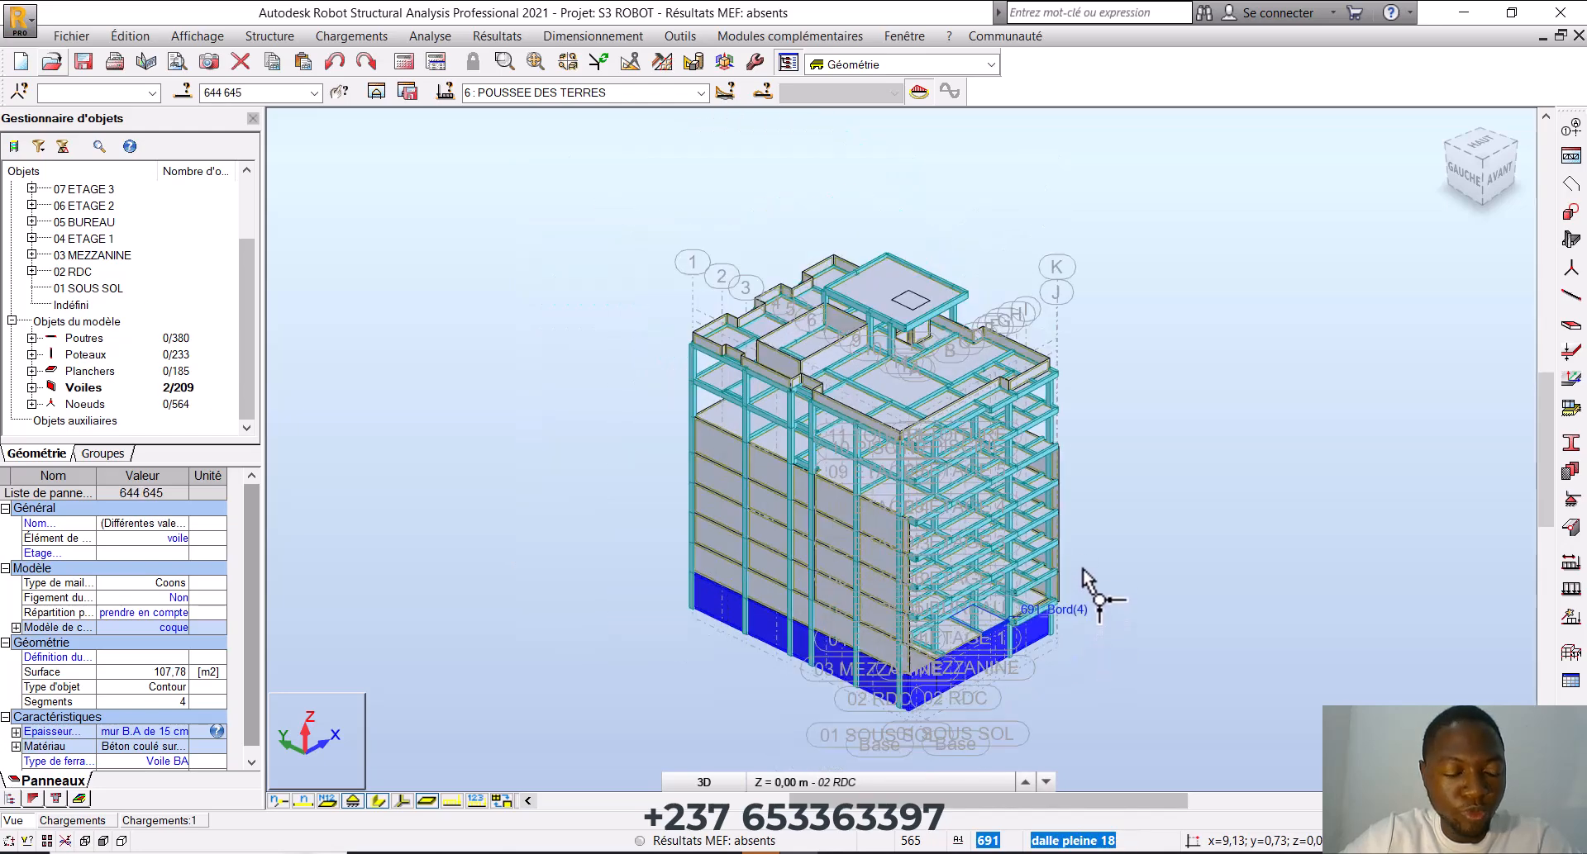
scroll(1083, 570, "down", 3)
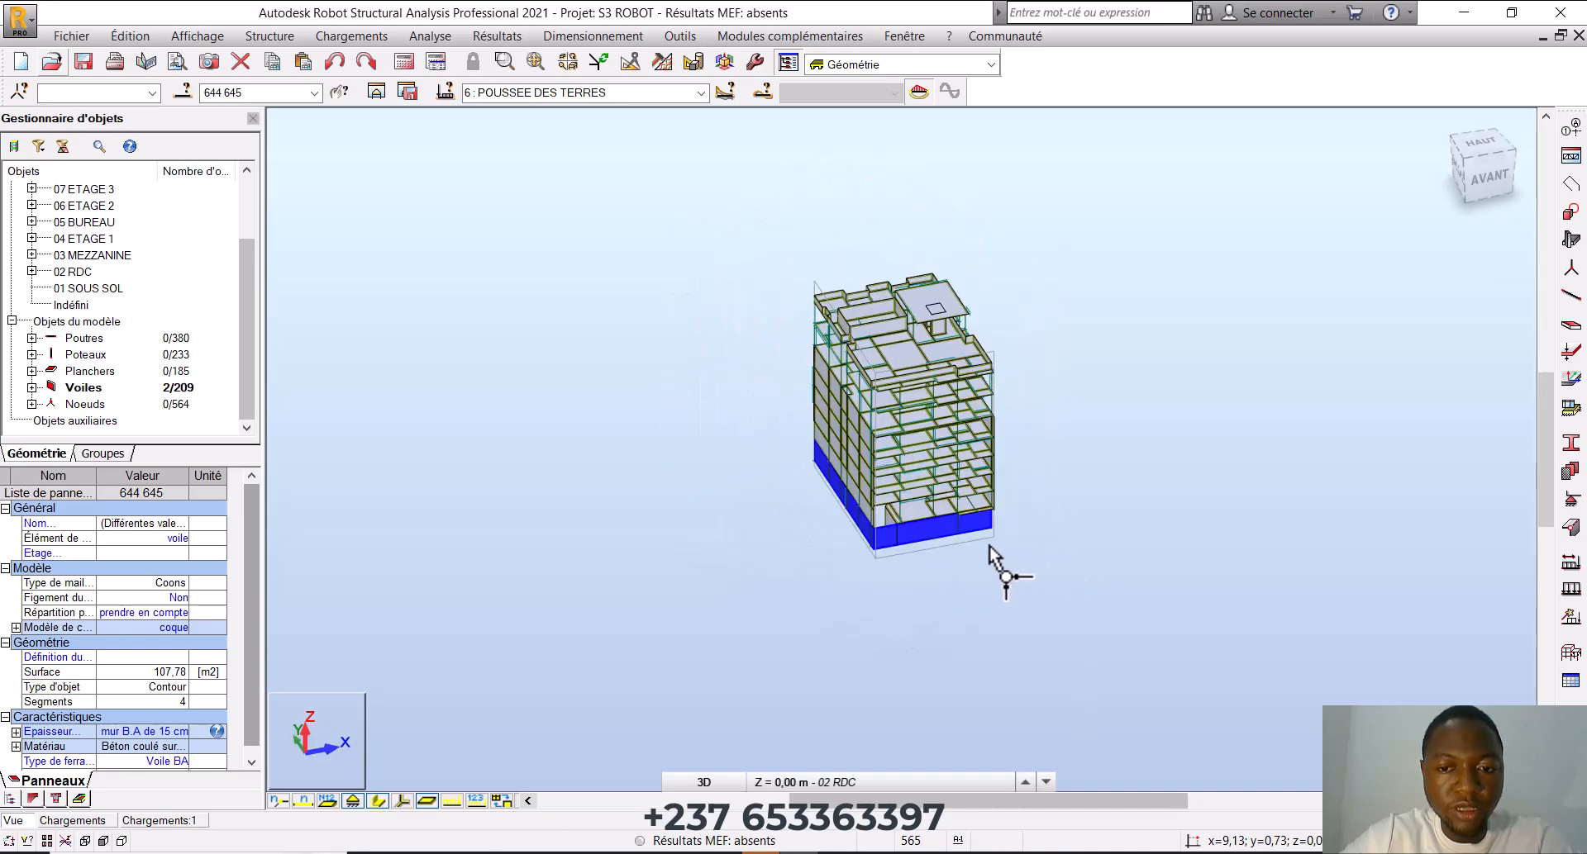
Add the two basement walls on the opposite sides of the building, panels 642 and 643, to the selection
middle_click_drag(990, 545, 825, 533, "shift")
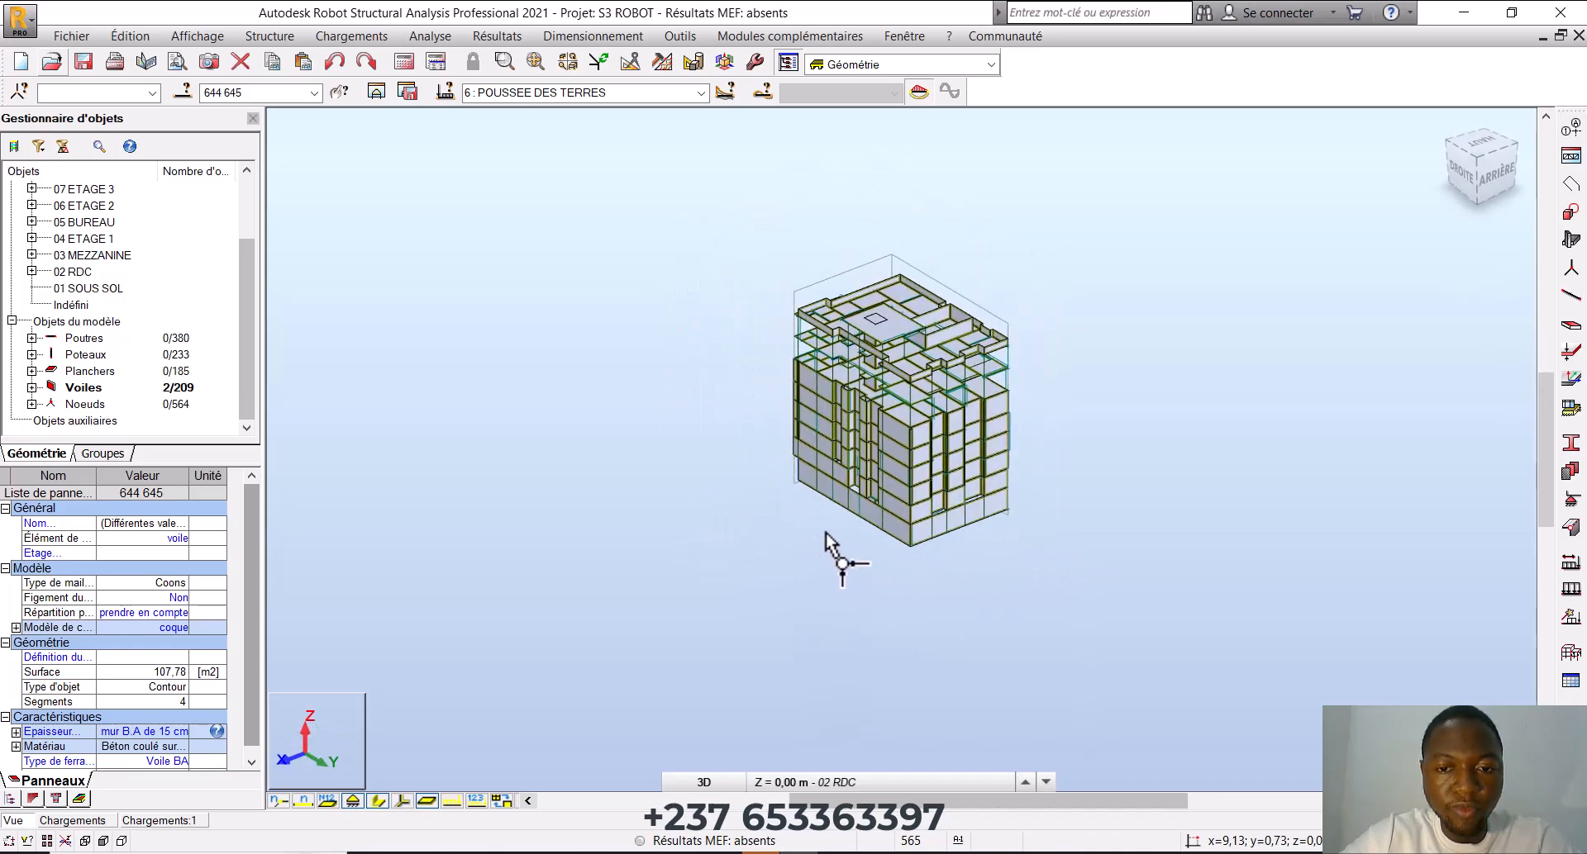
scroll(826, 537, "up", 5)
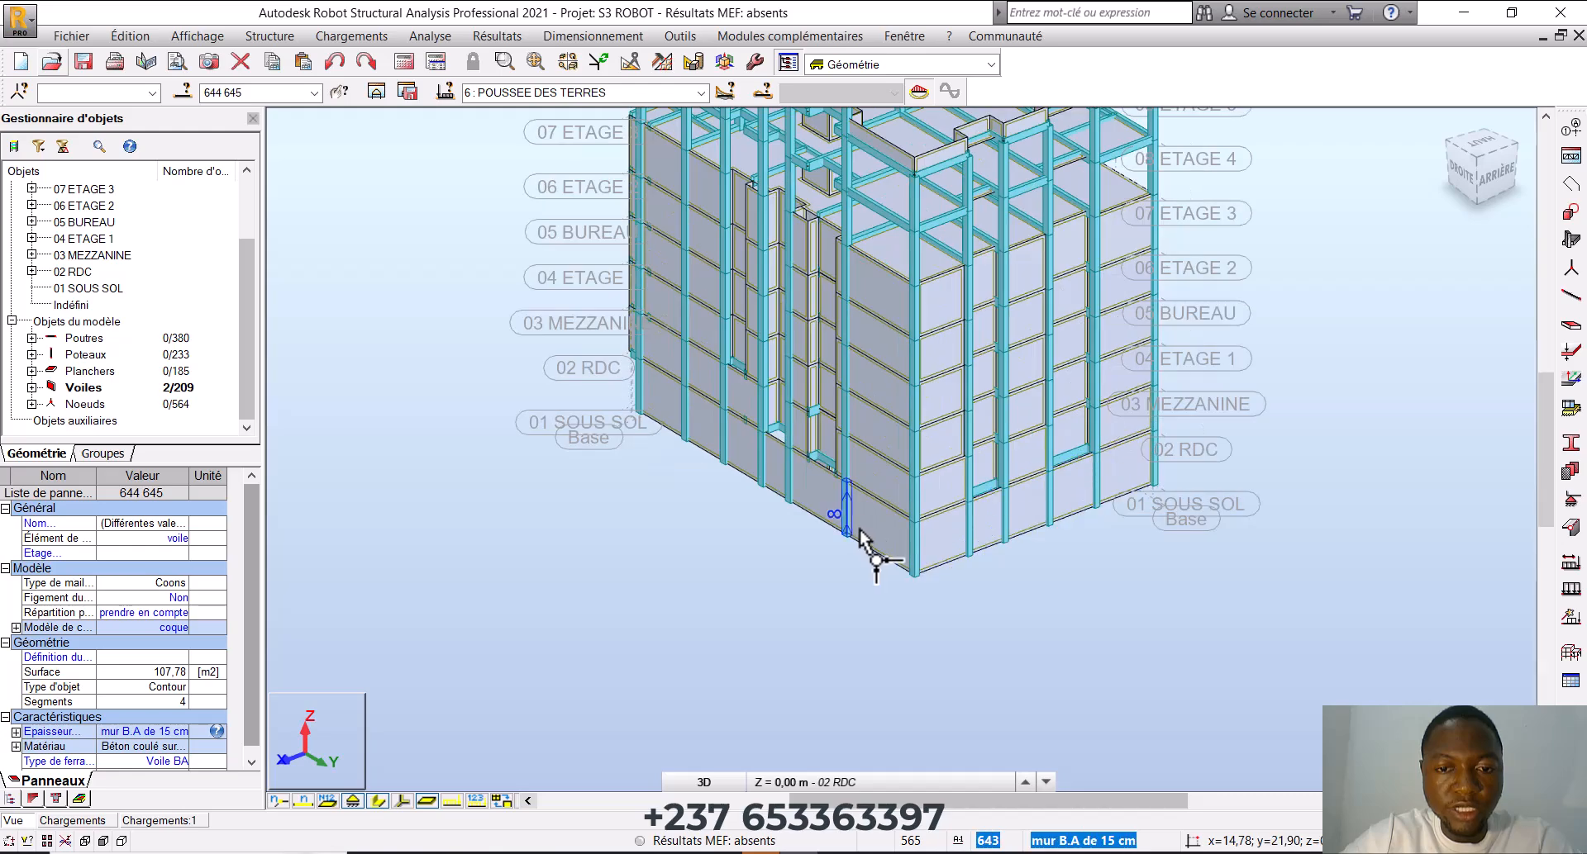
left_click(862, 539, "ctrl")
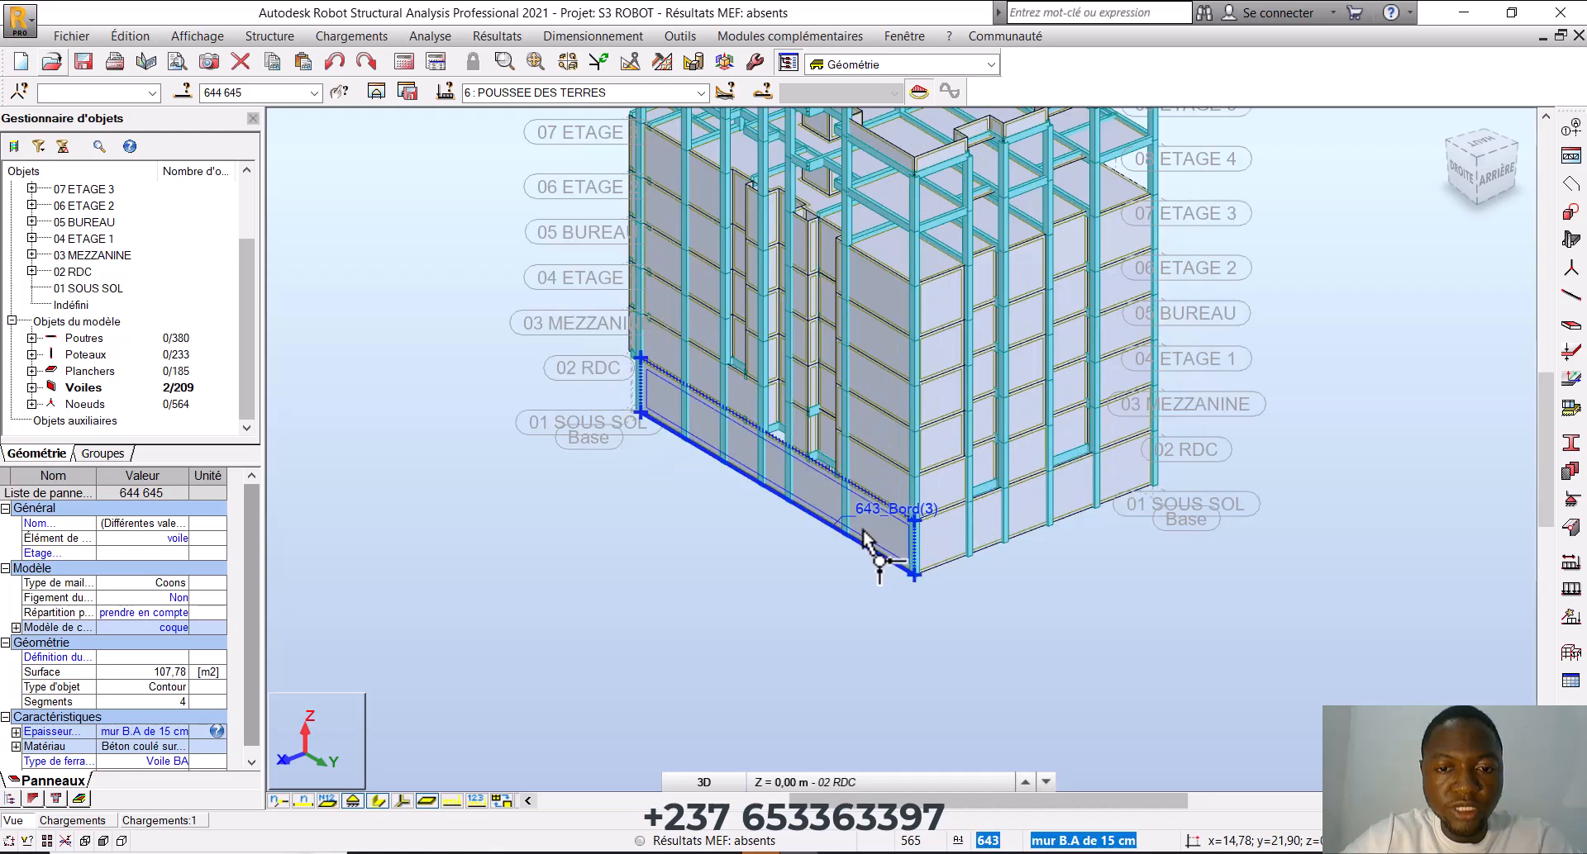
left_click(958, 562, "ctrl")
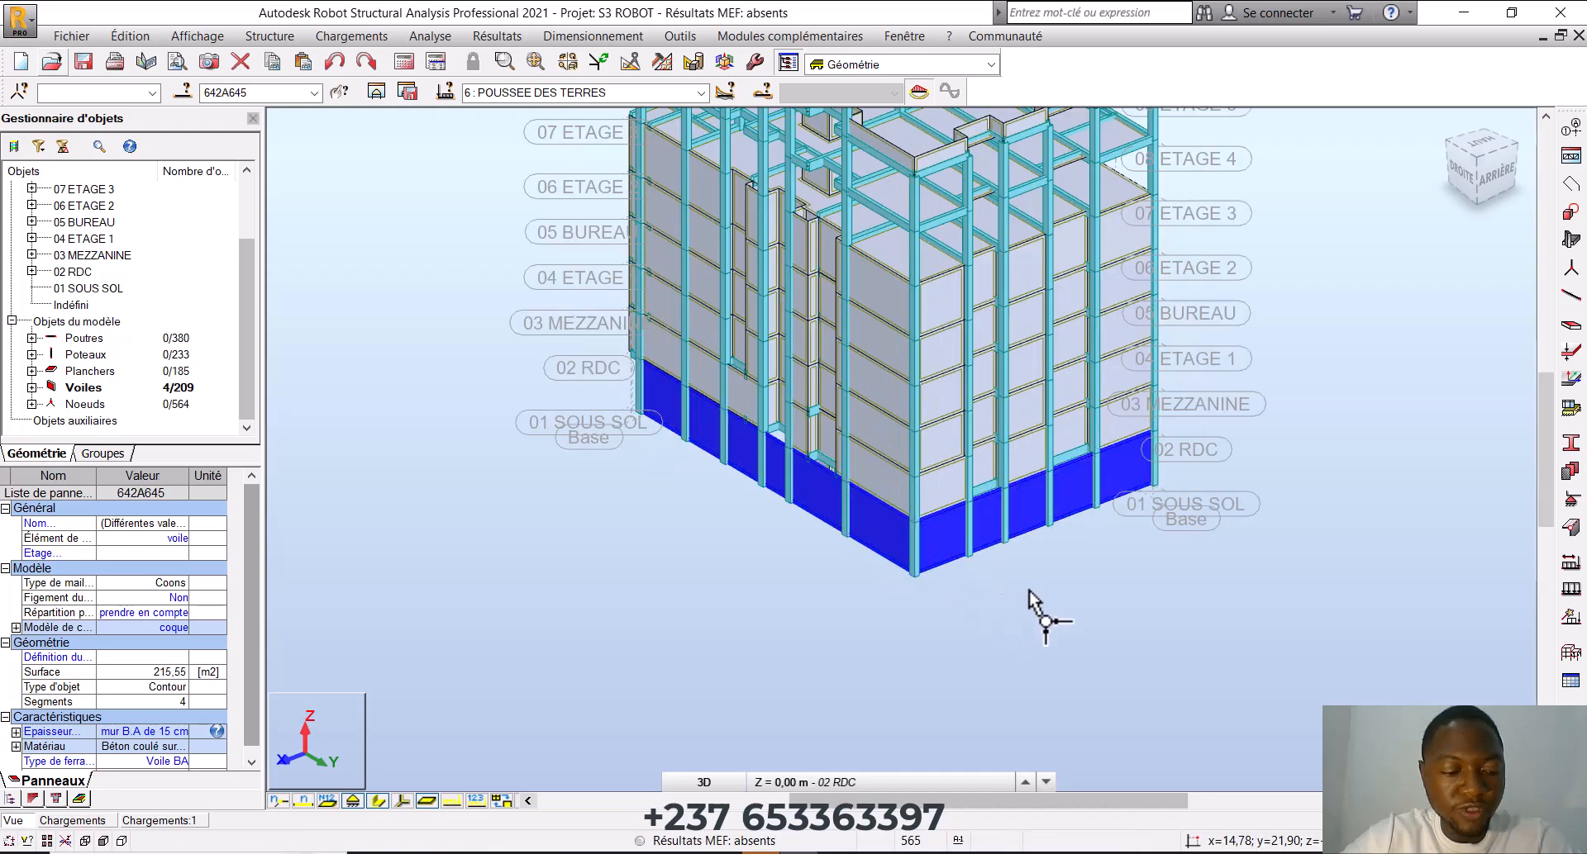
middle_click_drag(1058, 591, 1008, 620, "shift")
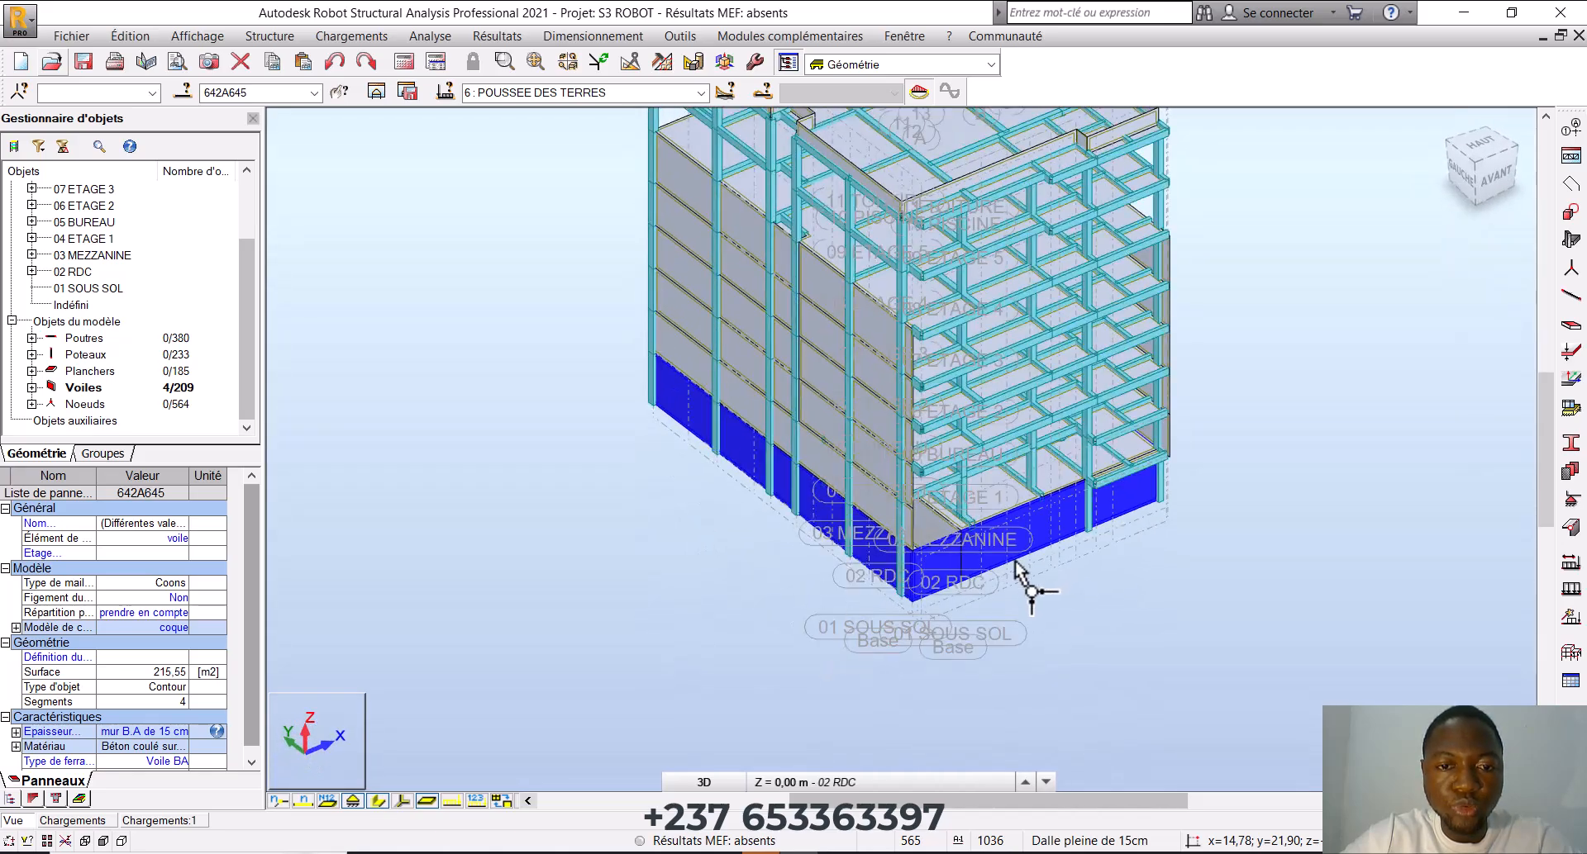
middle_click_drag(1012, 564, 878, 657)
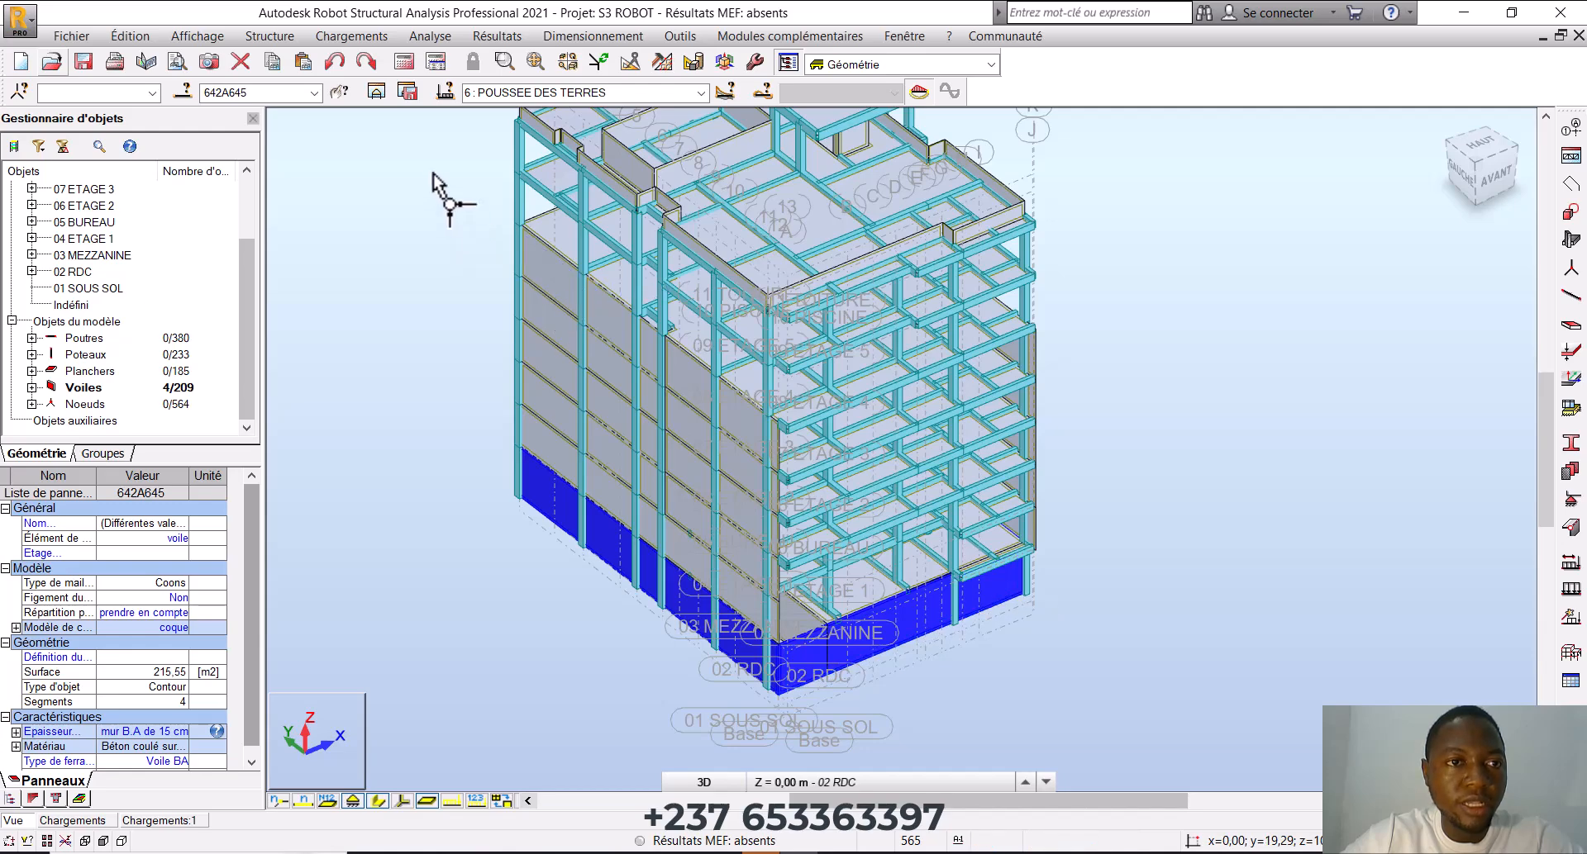
Isolate the four selected basement walls in a new substructure view and clear the selection
left_click(376, 93)
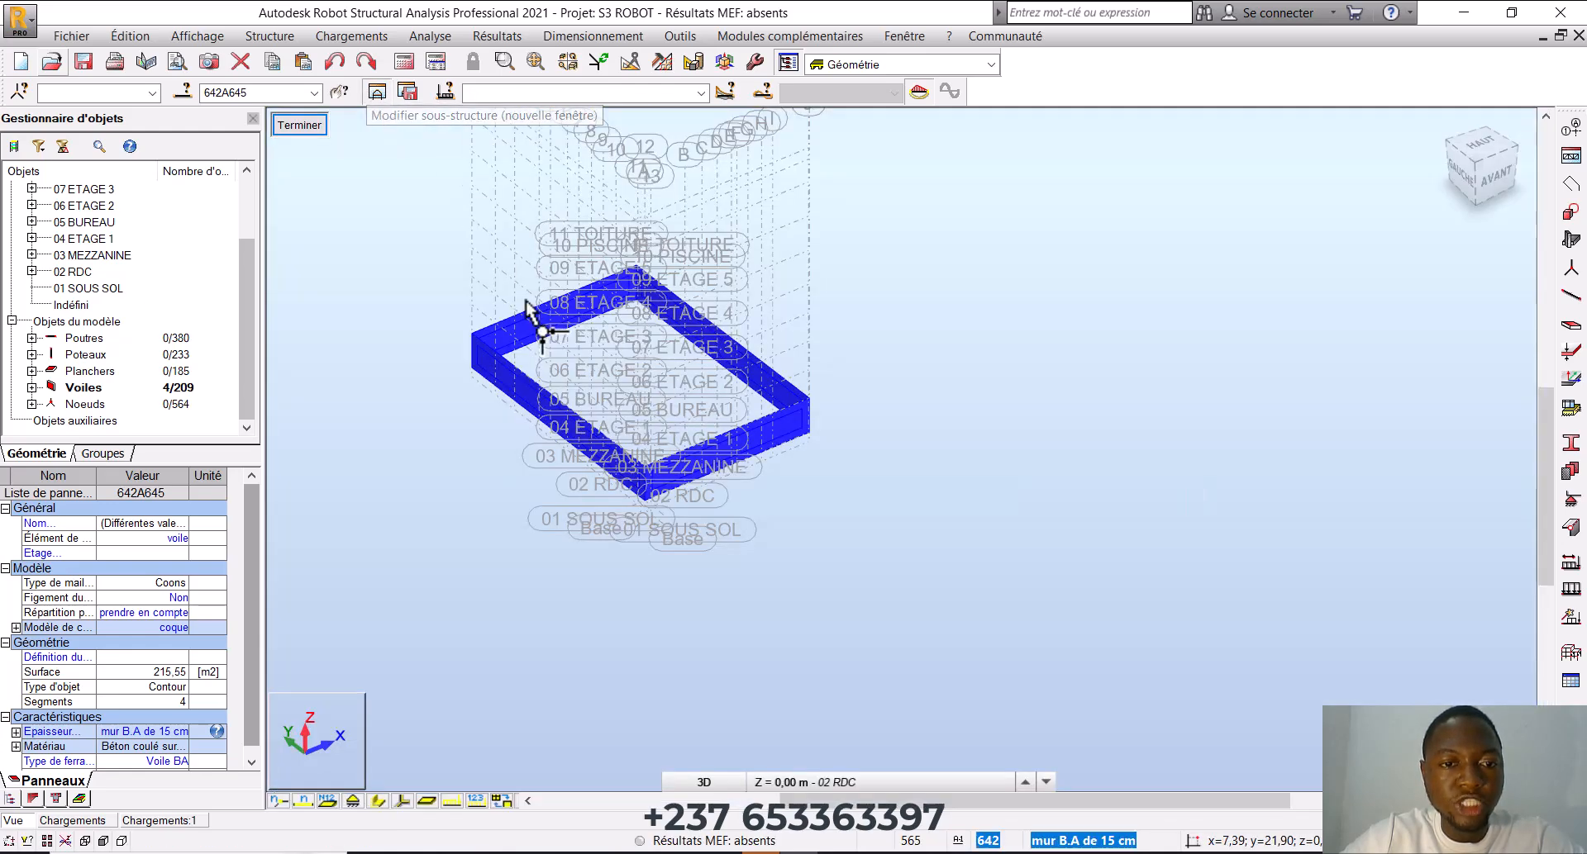
scroll(529, 314, "up", 5)
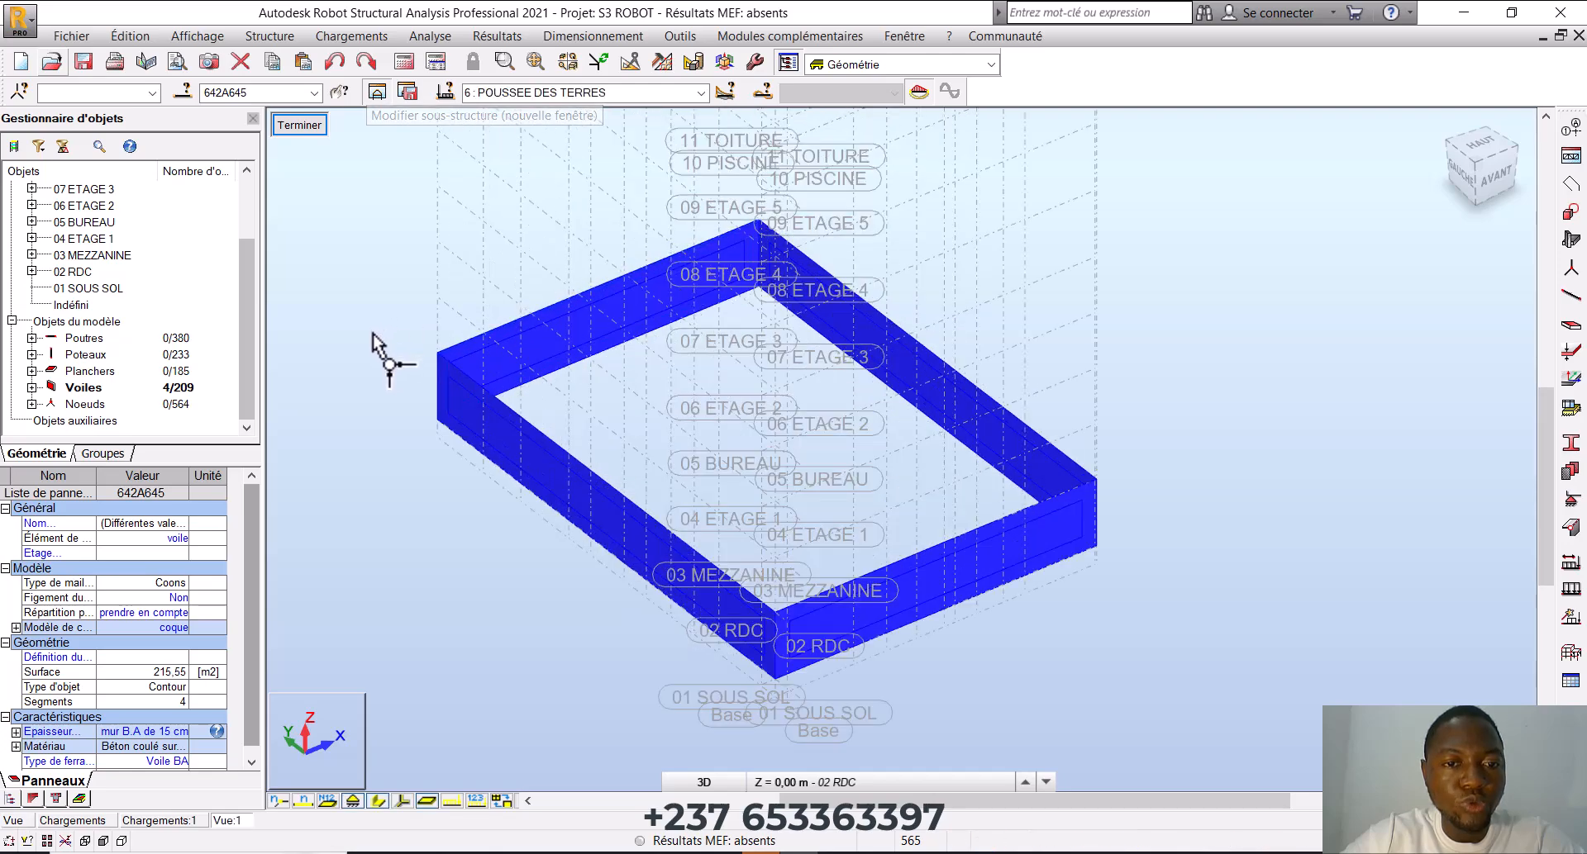
left_click(372, 334)
middle_click_drag(380, 340, 449, 347)
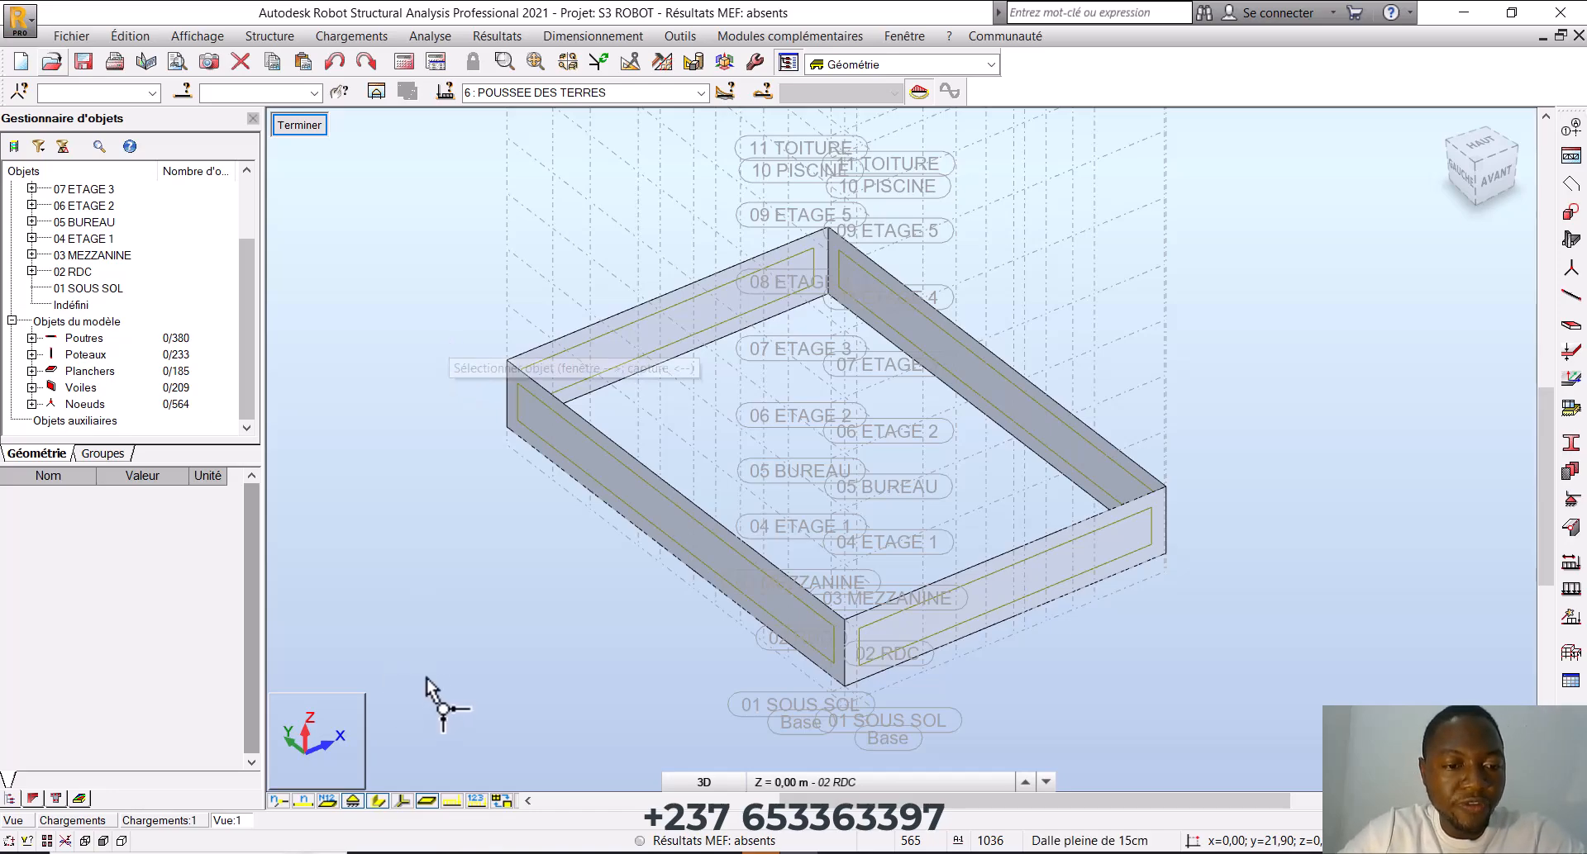
Display the panels' local axes and examine their directions on the four basement walls
left_click(403, 801)
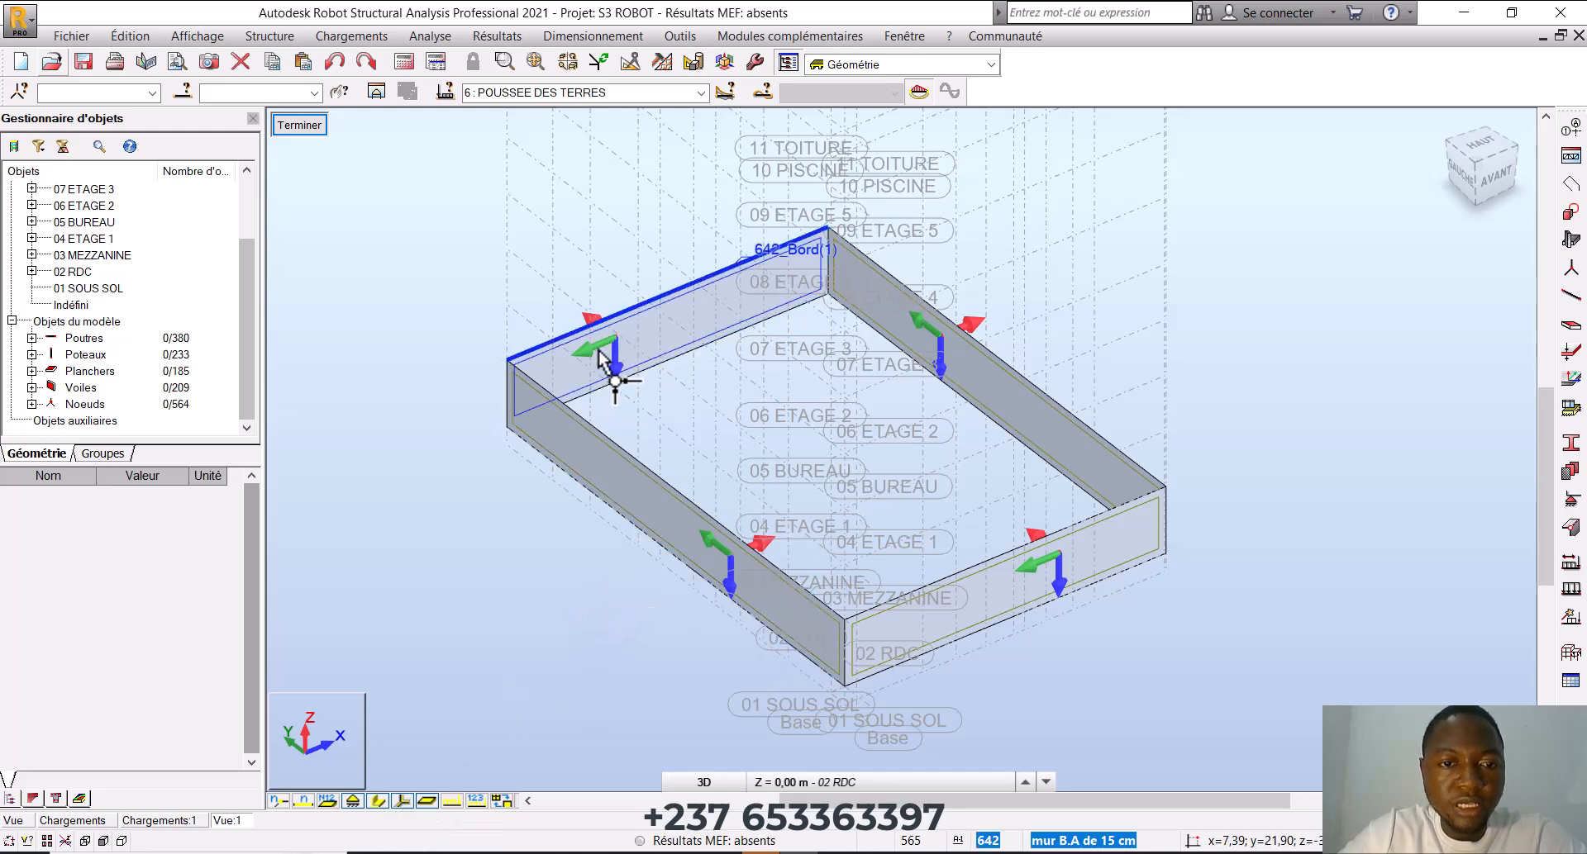
scroll(609, 343, "up", 3)
scroll(613, 376, "down", 1)
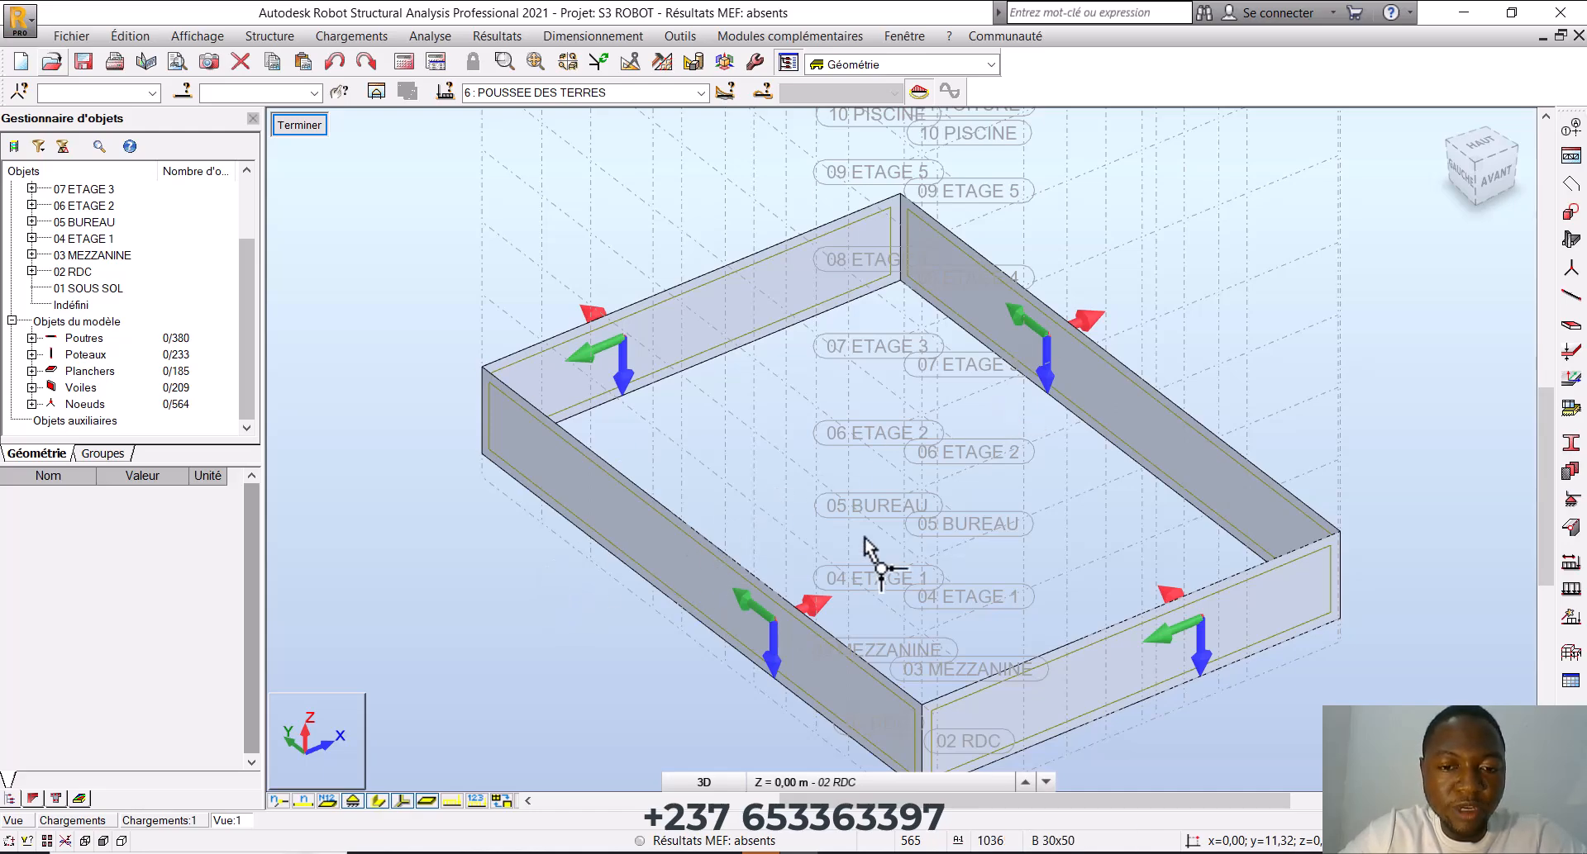
scroll(878, 555, "down", 2)
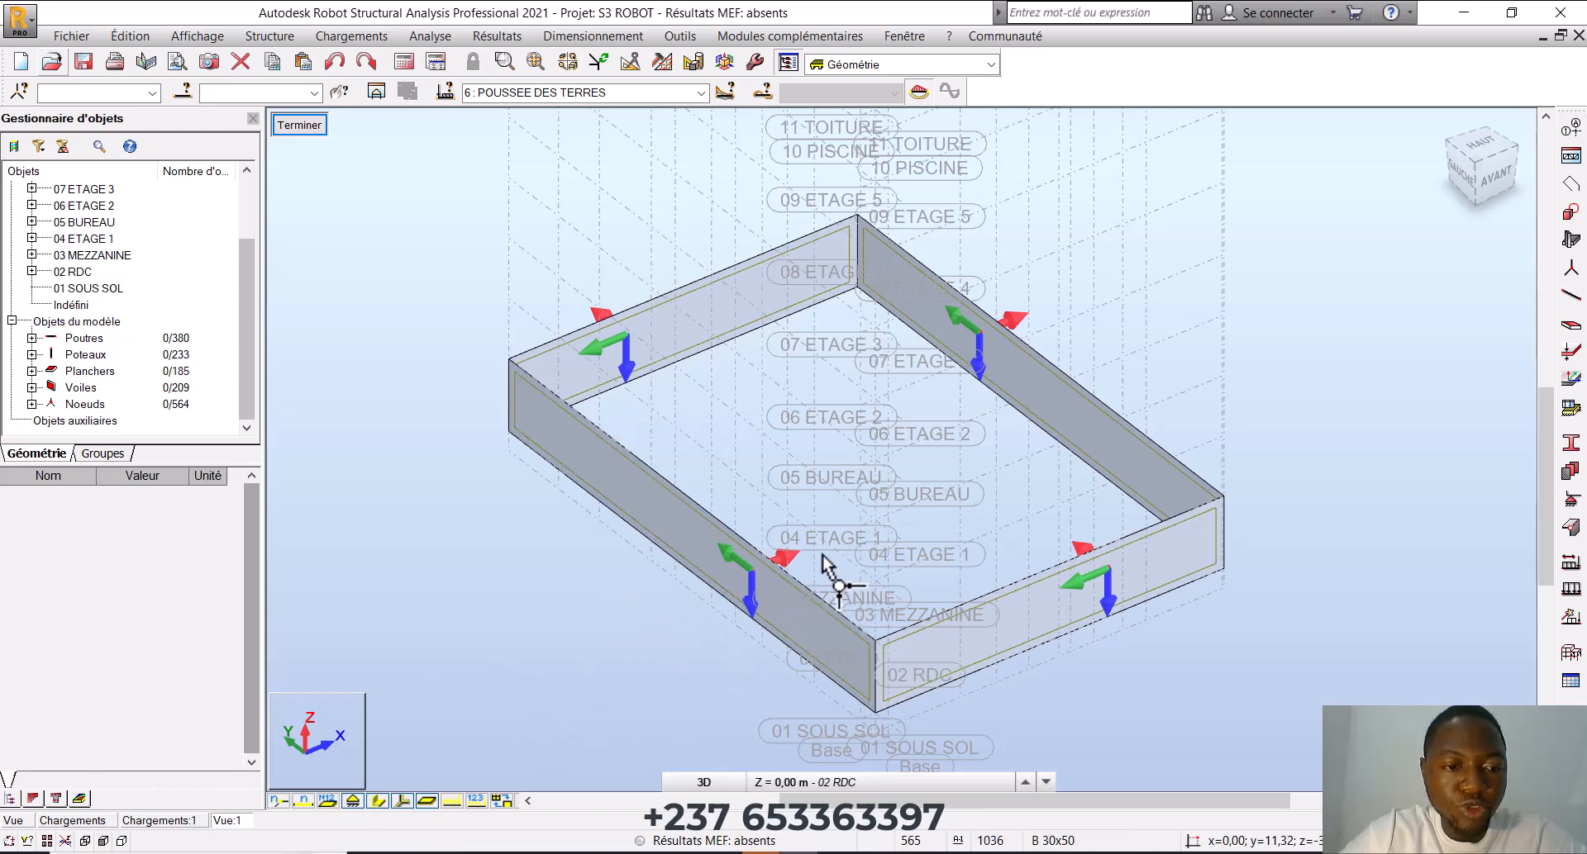
scroll(826, 567, "down", 1)
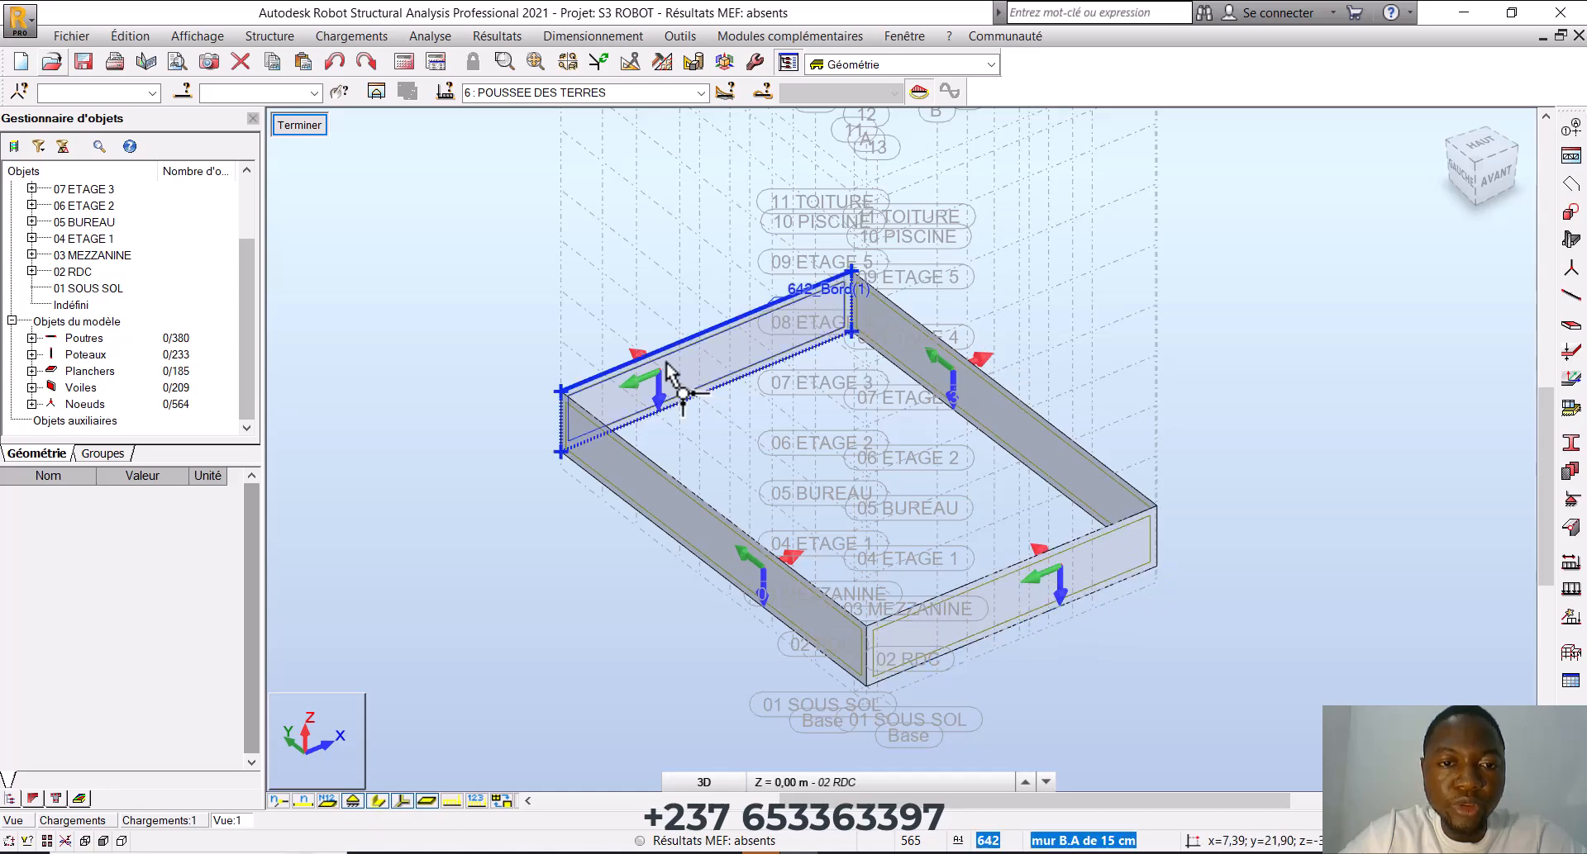
scroll(959, 351, "up", 2)
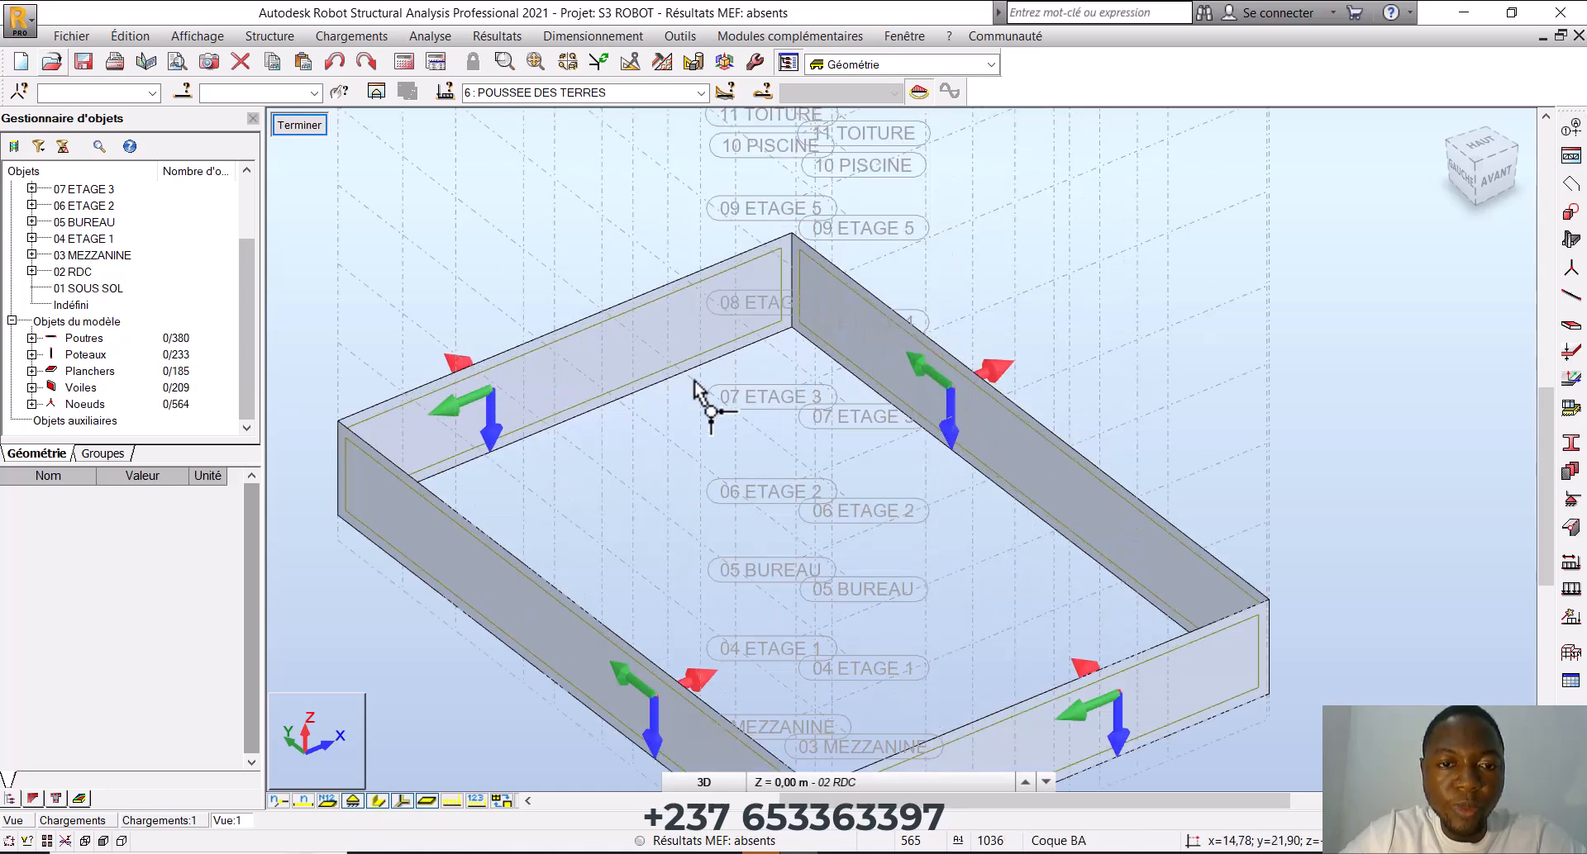
middle_click_drag(686, 416, 724, 448)
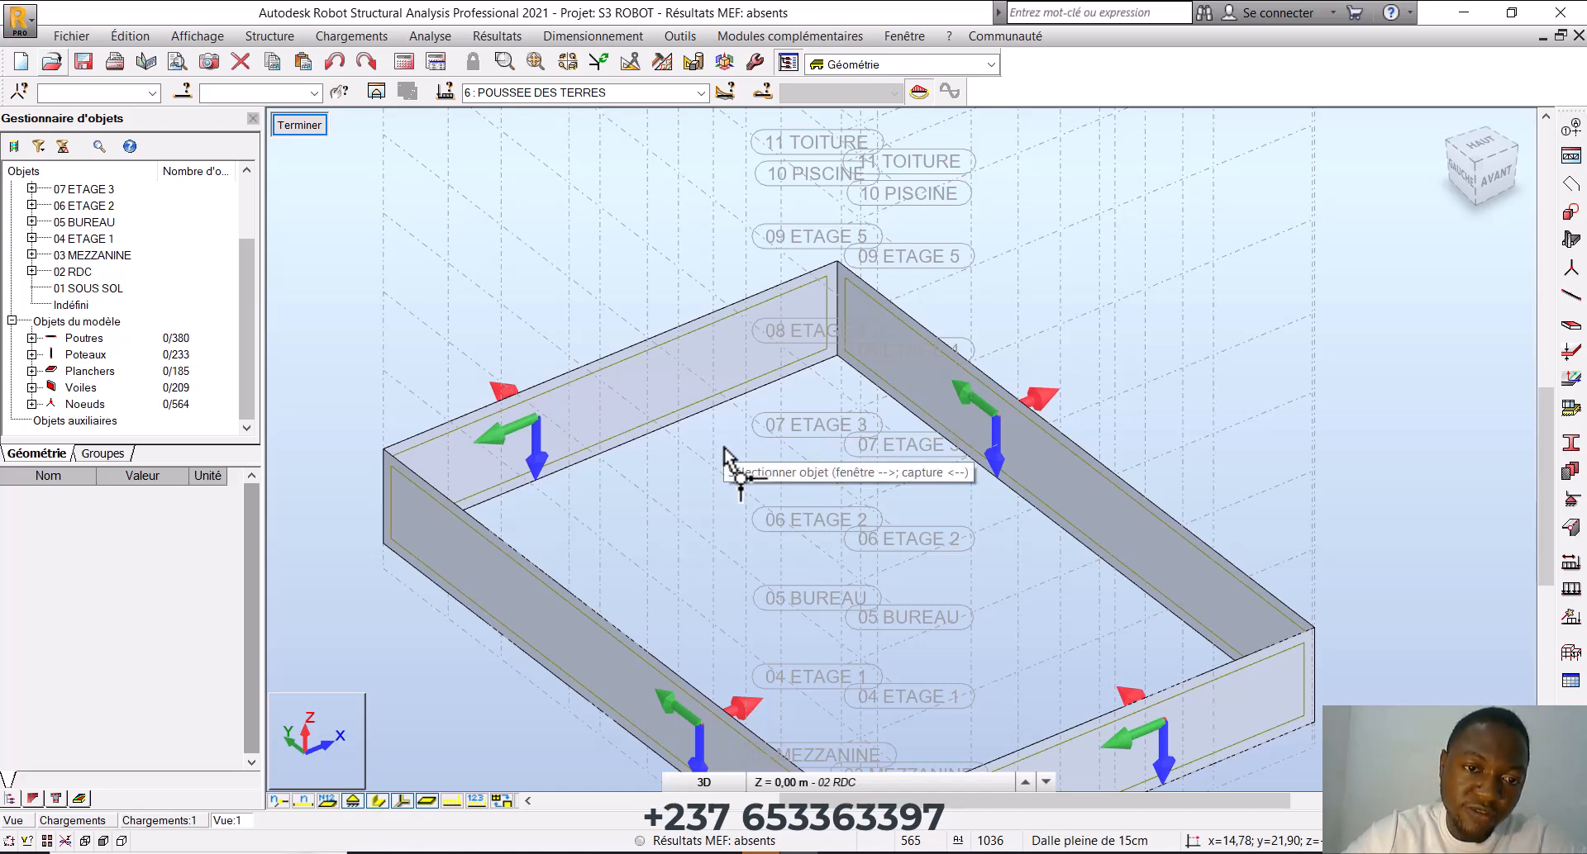
Reverse the local Z axis of basement walls 642 and 643, close the orientation settings and check the axes of all four walls
left_click(272, 37)
mouse_move(490, 420)
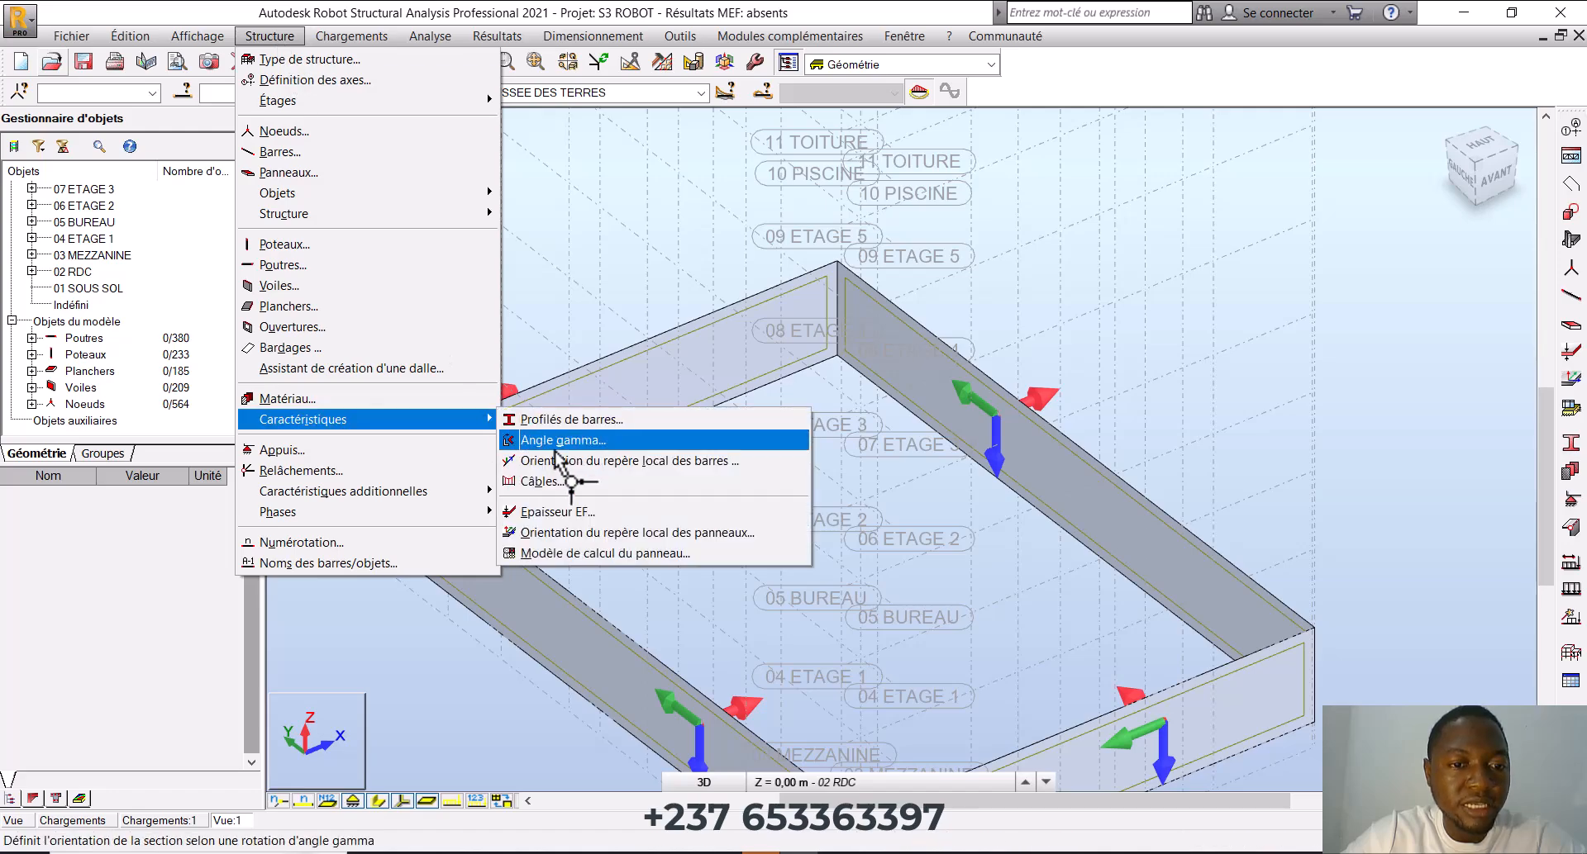
left_click(561, 532)
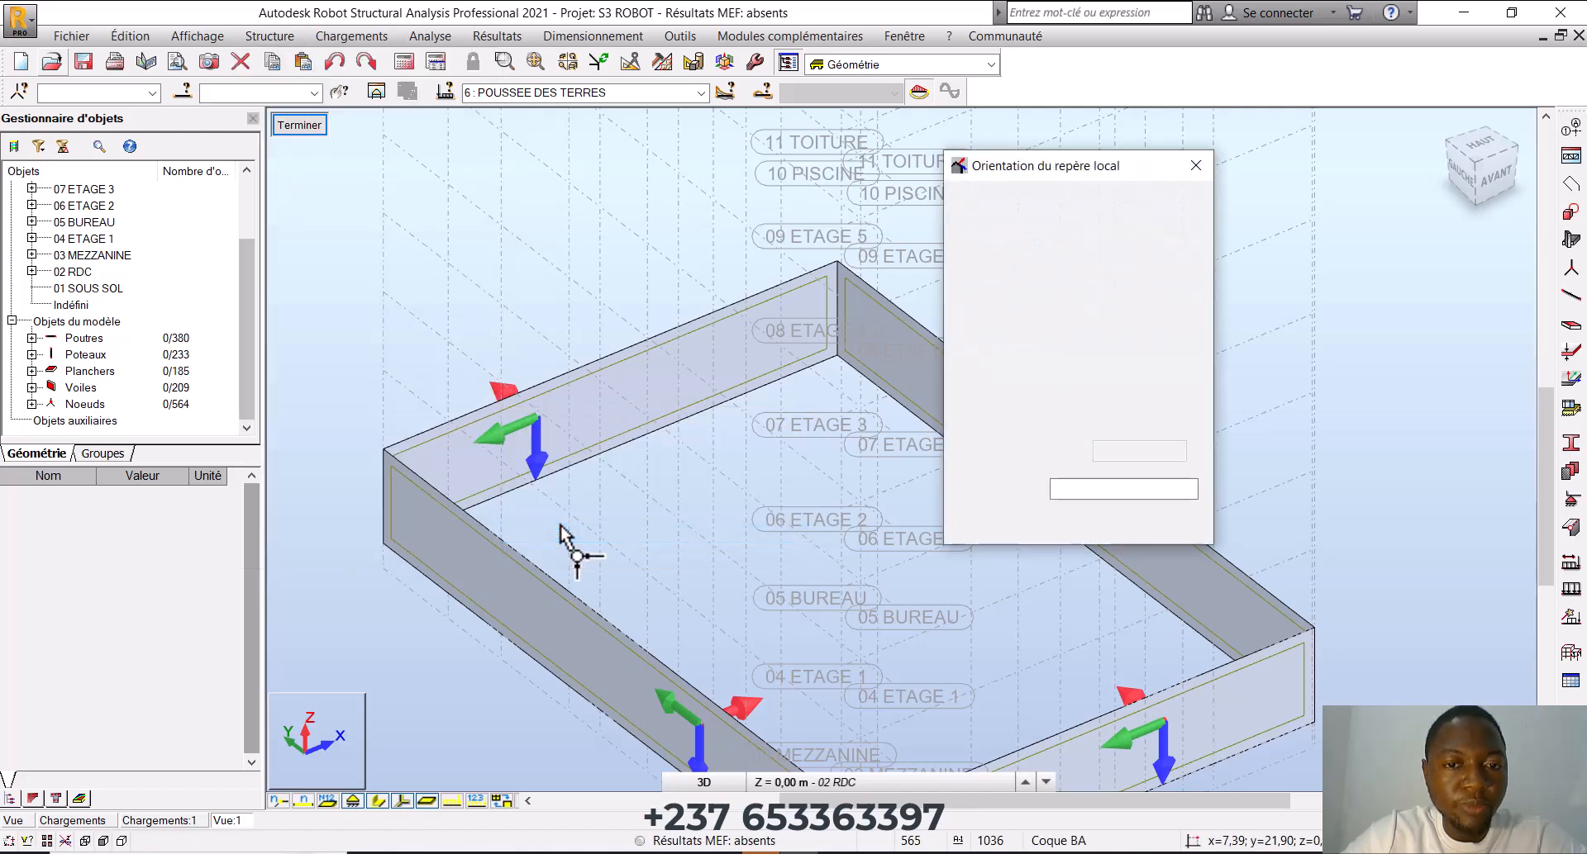
left_click(603, 401)
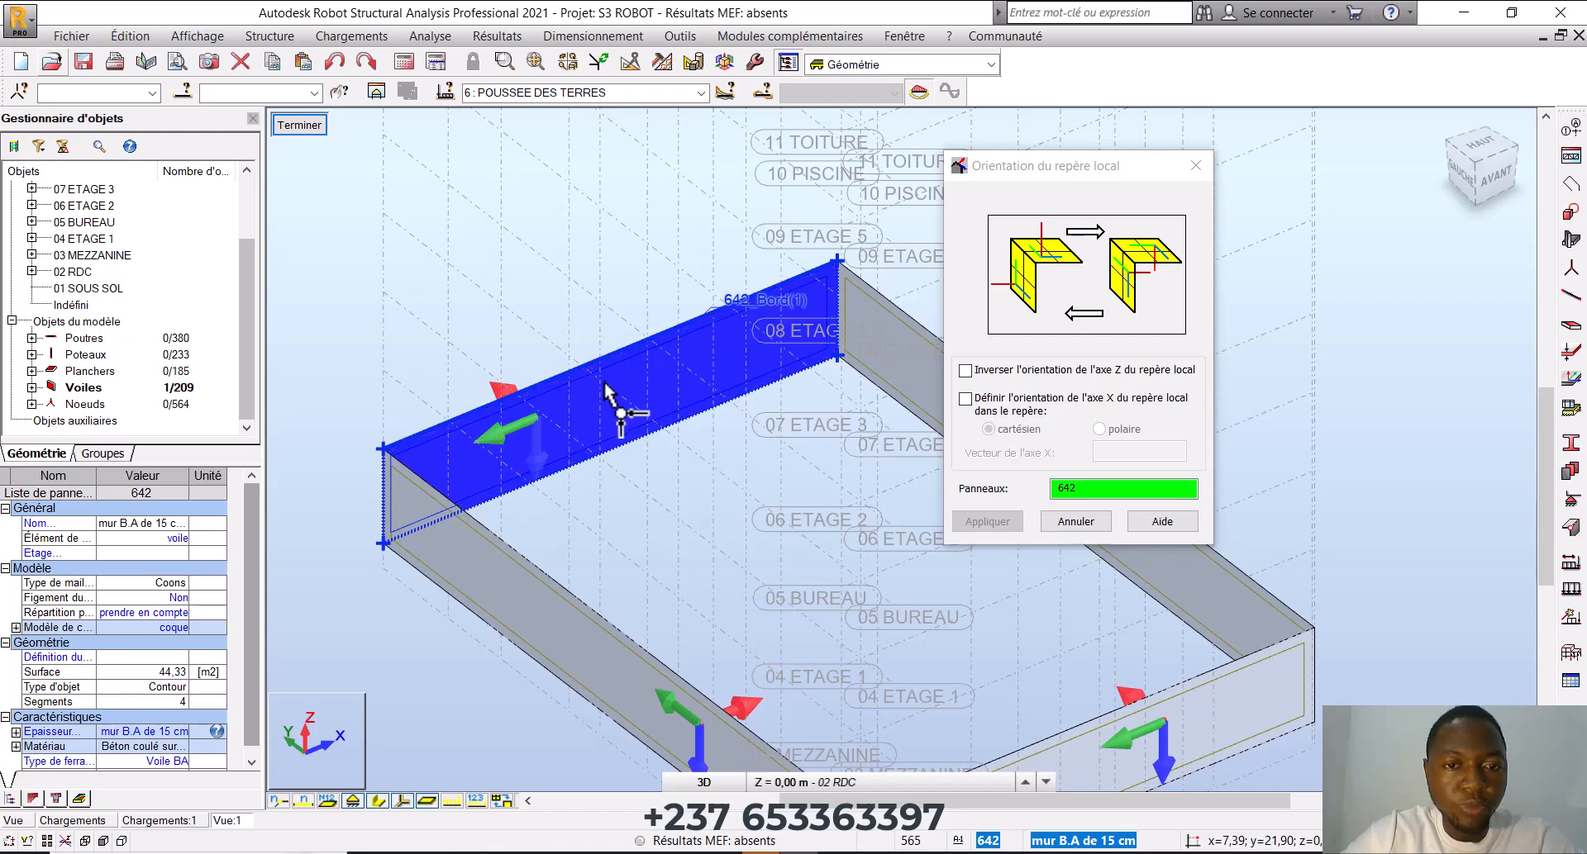
left_click(892, 329)
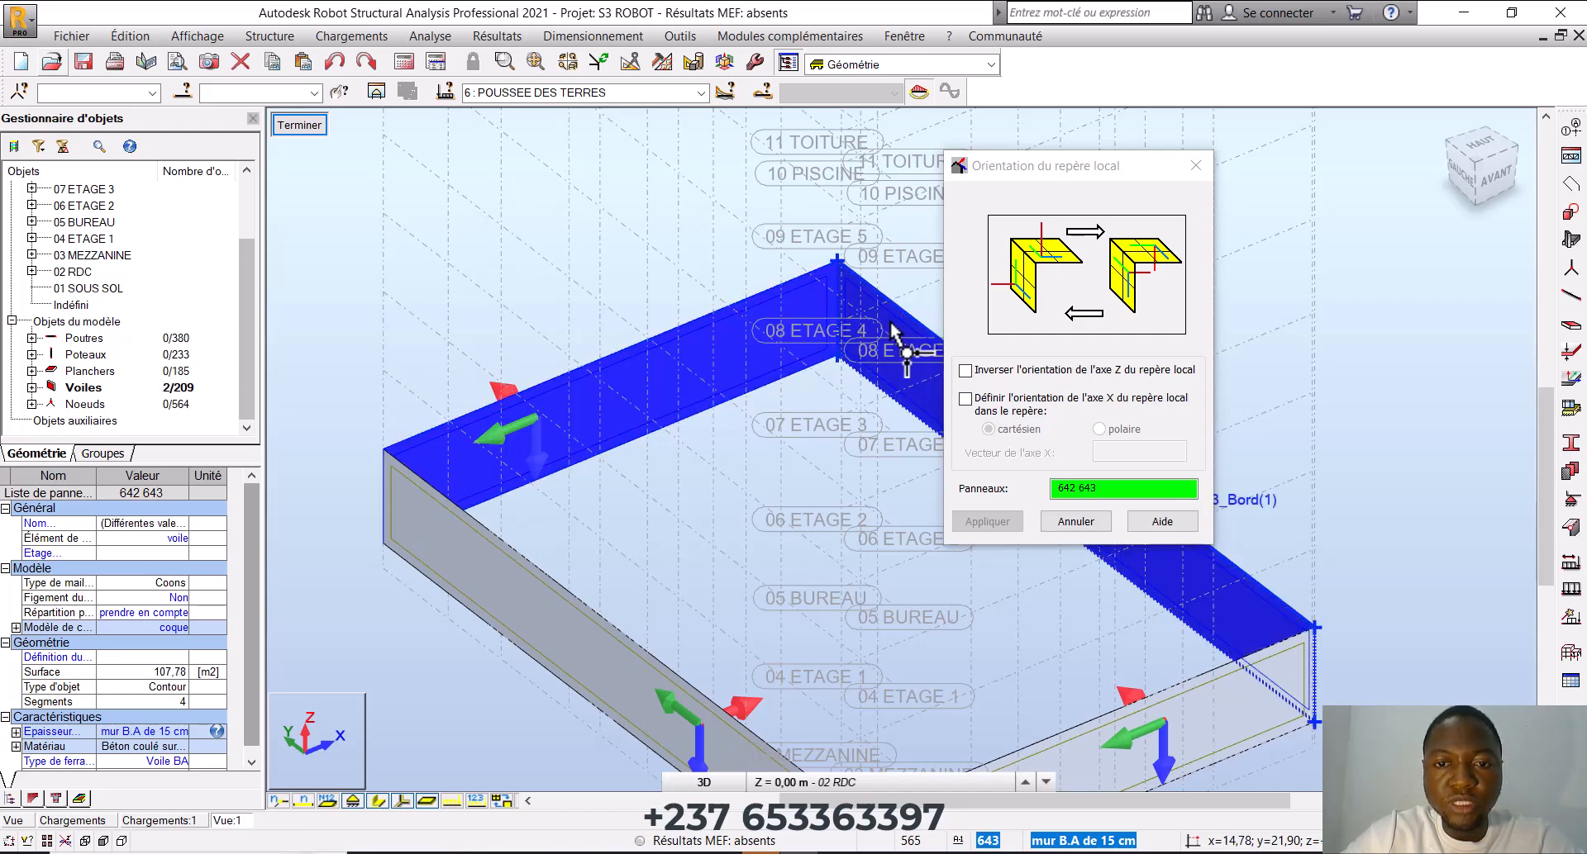
left_click(964, 371)
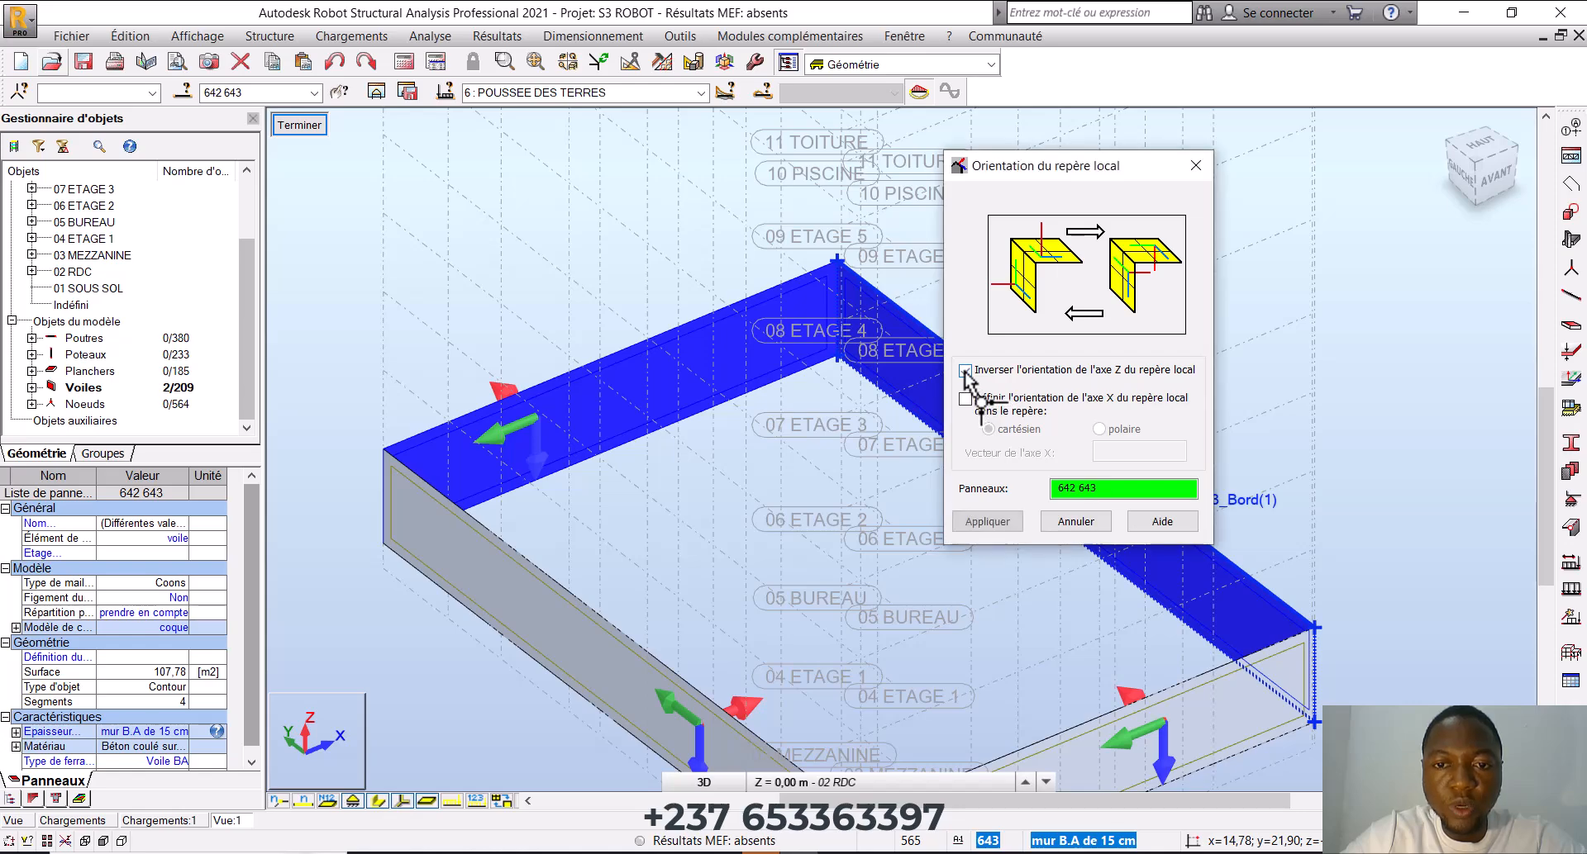
left_click(979, 523)
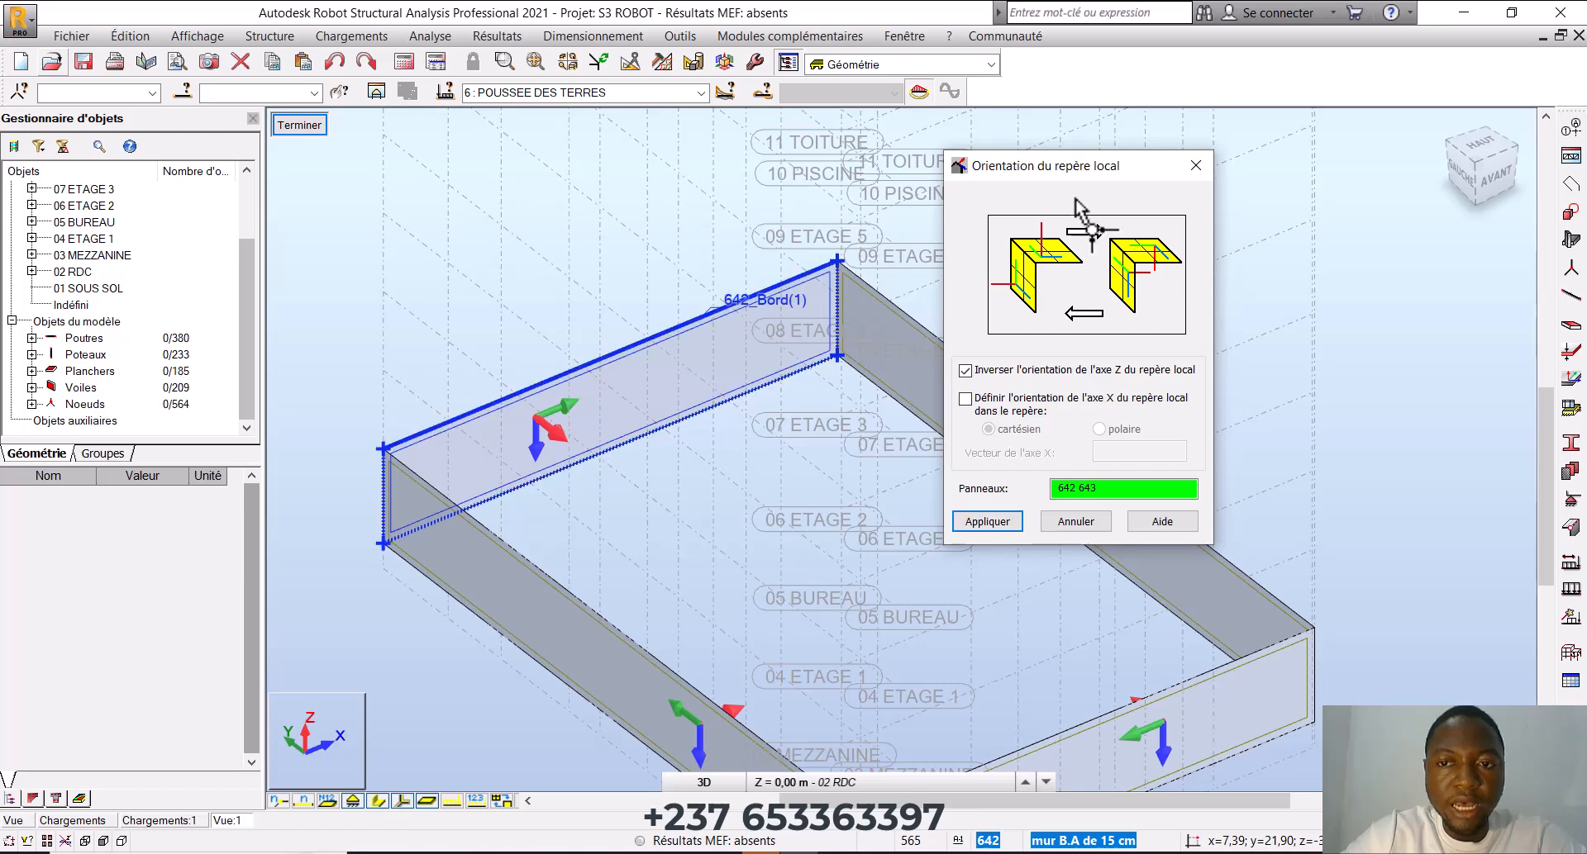
left_click(1195, 166)
scroll(1058, 347, "up", 5)
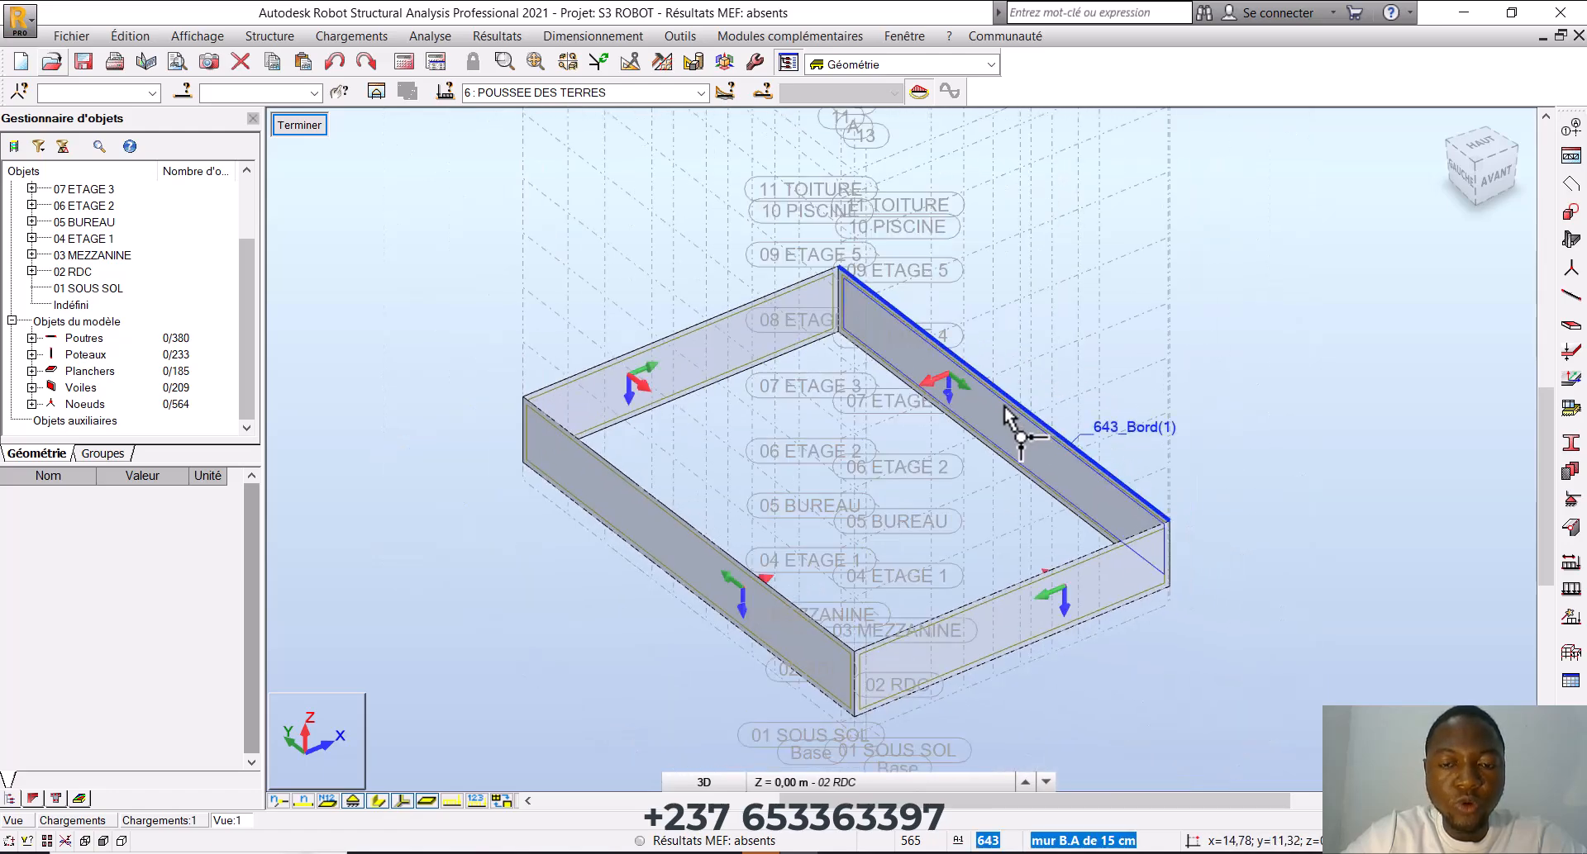
scroll(956, 541, "up", 2)
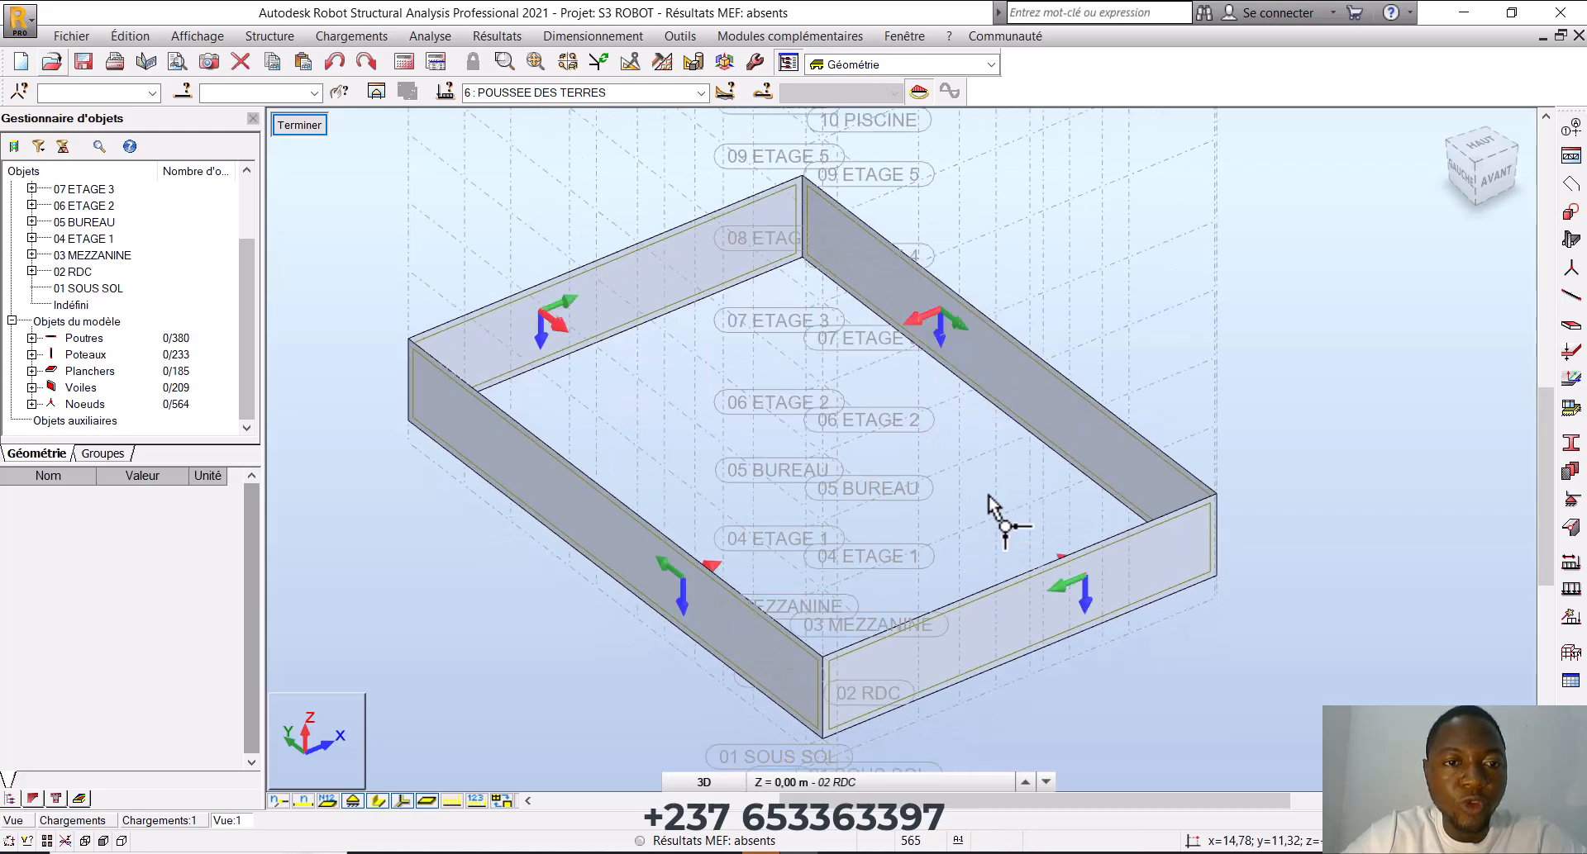
Set up soil loads on basement wall panels 642 to 645, with the load direction conforming to the surfaces' local system
left_click(285, 39)
mouse_move(355, 37)
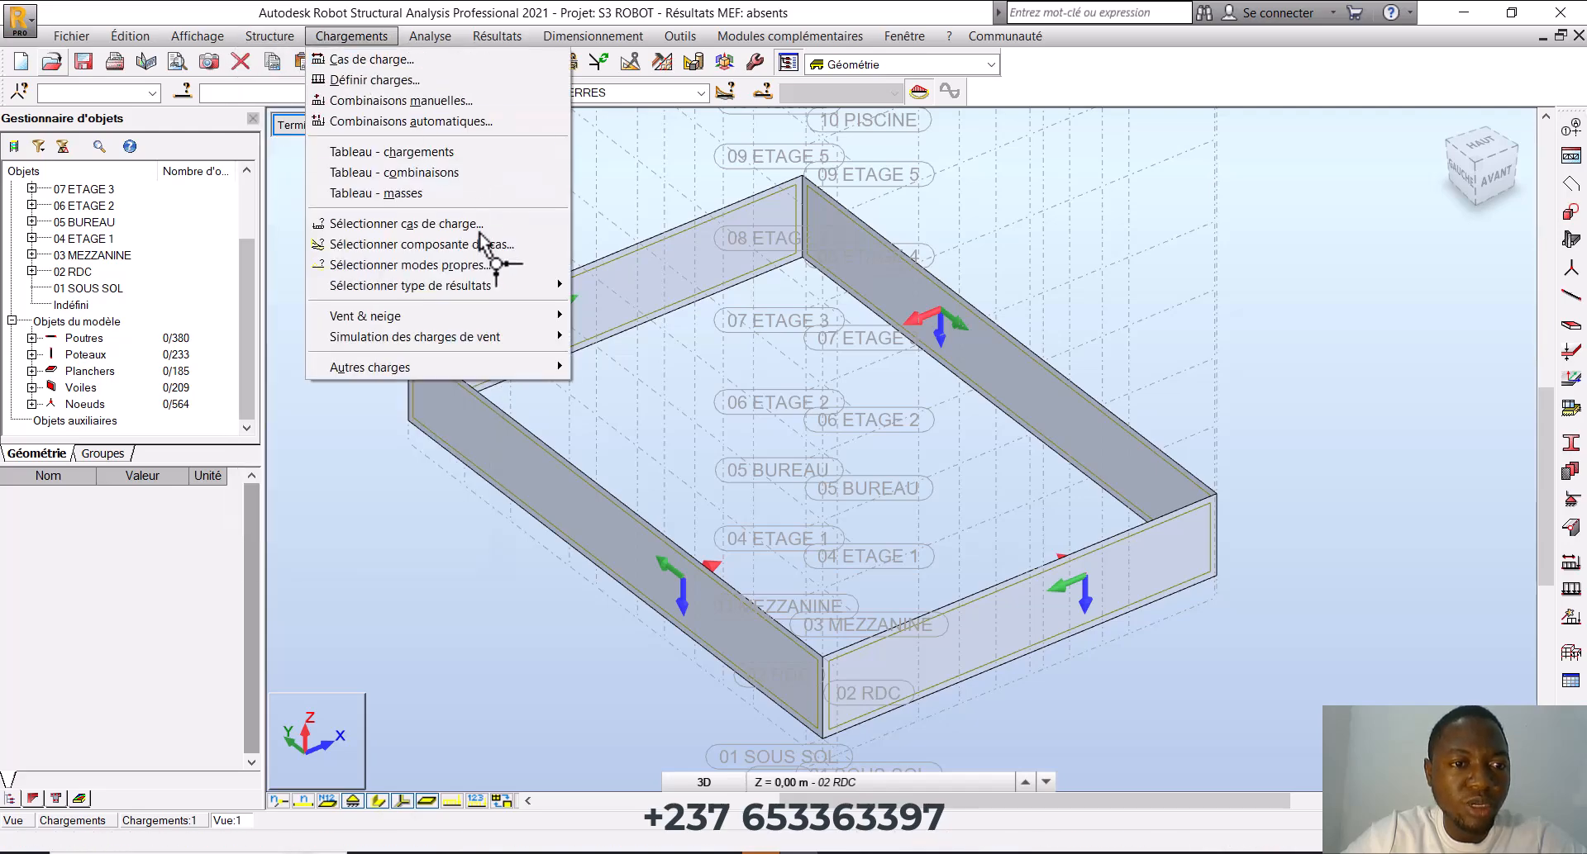
mouse_move(353, 376)
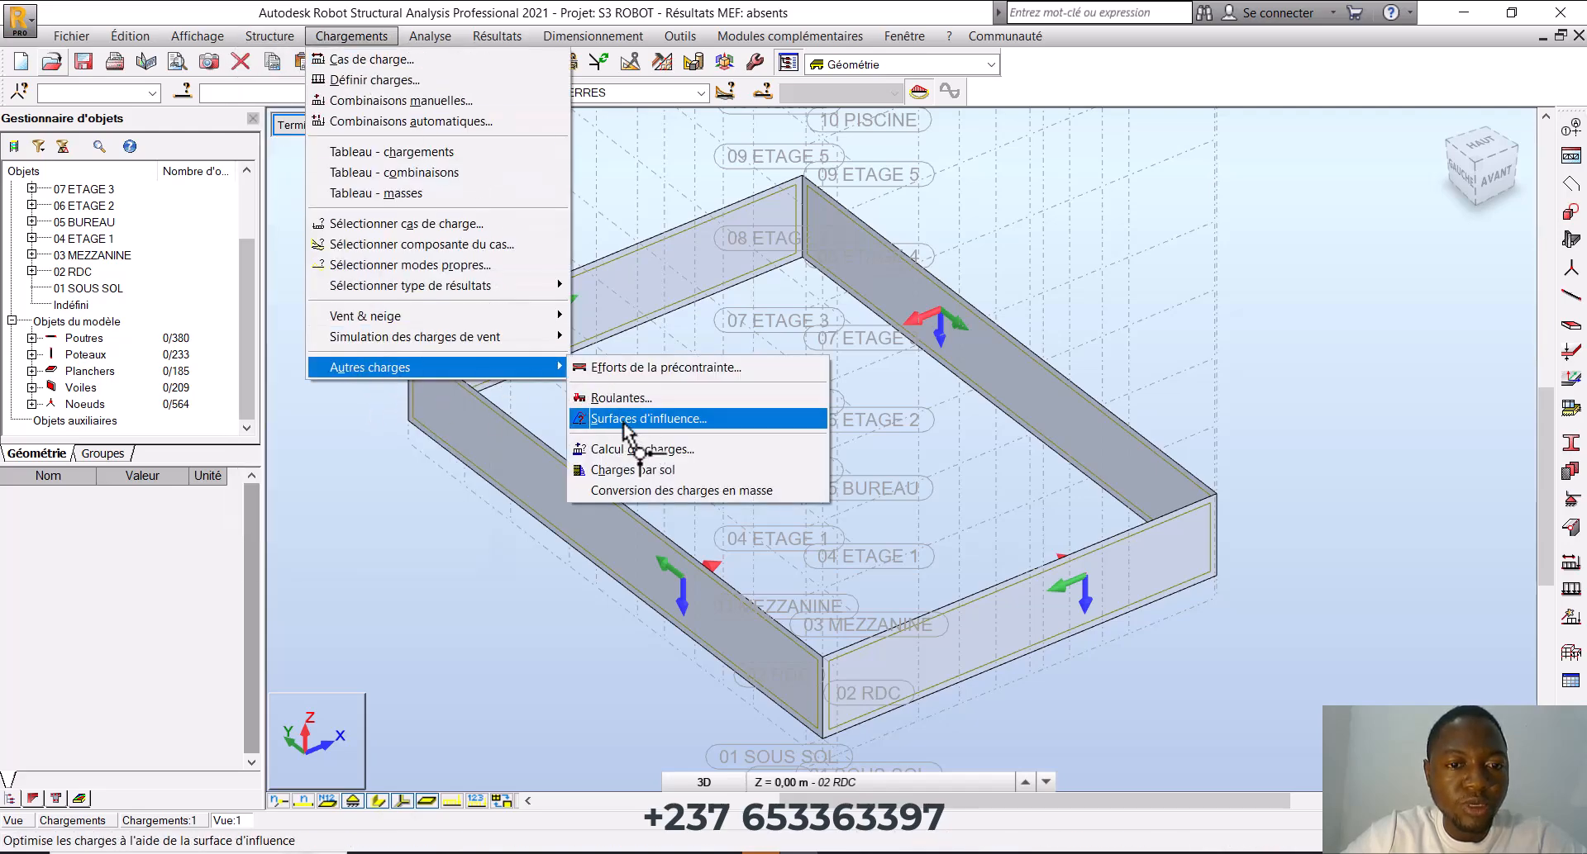
left_click(648, 479)
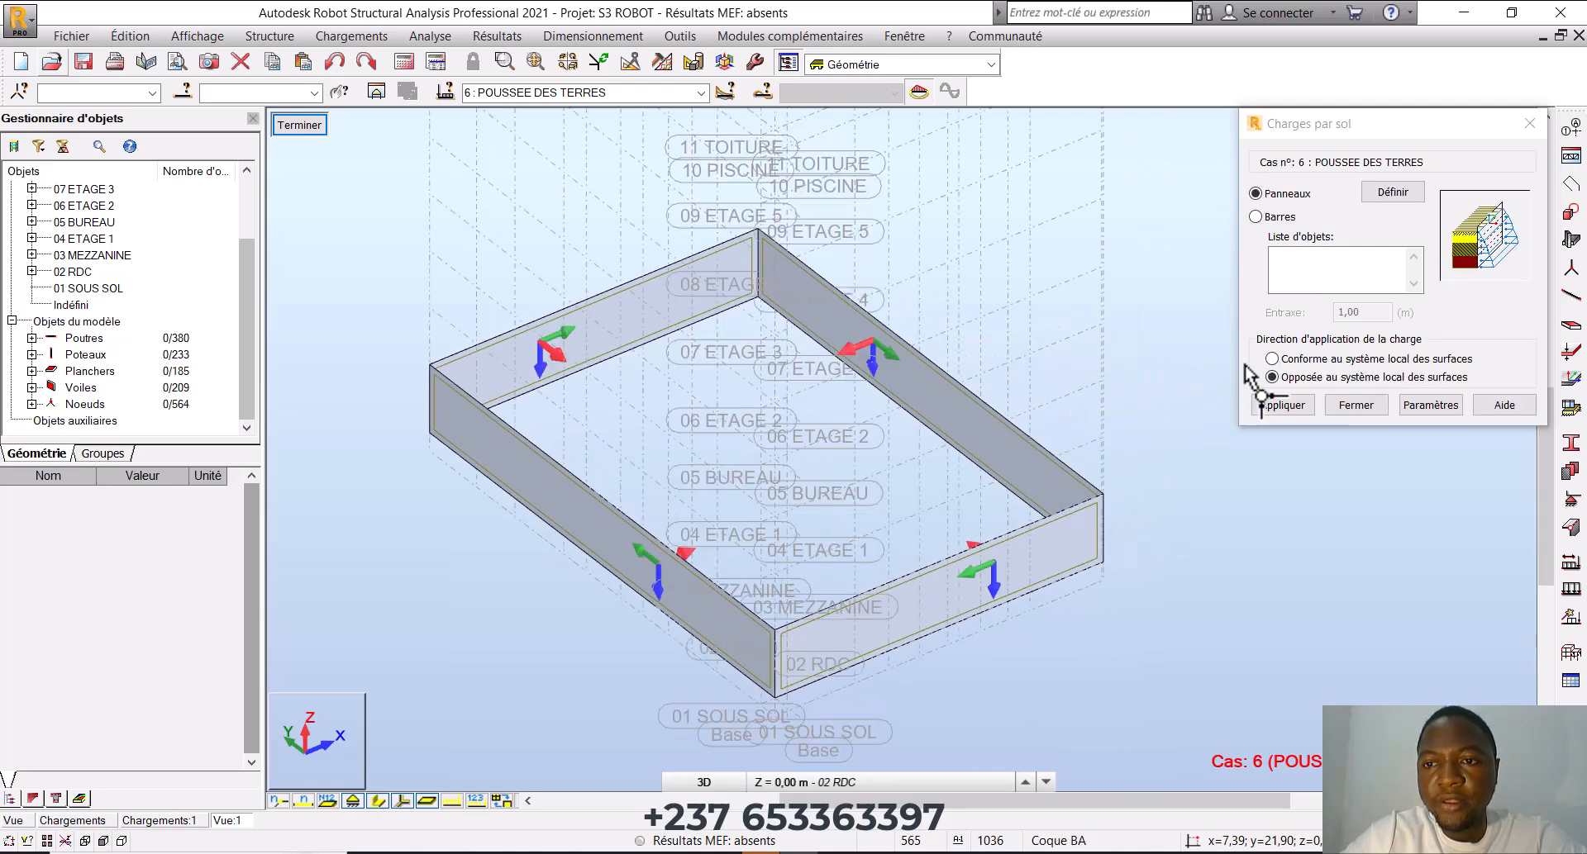
left_click(1291, 268)
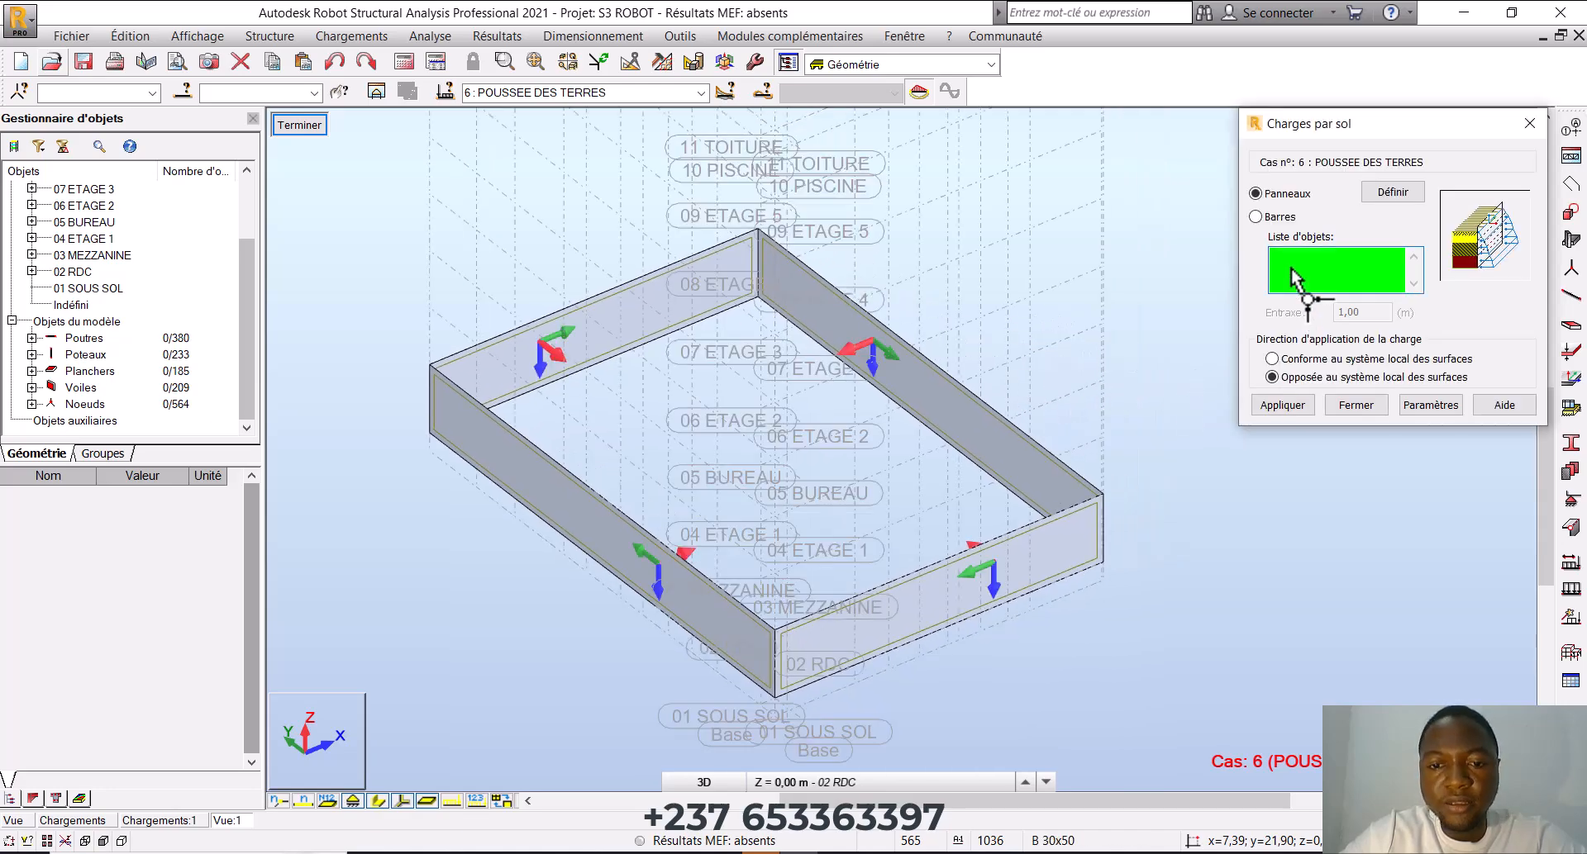
left_click(1022, 566)
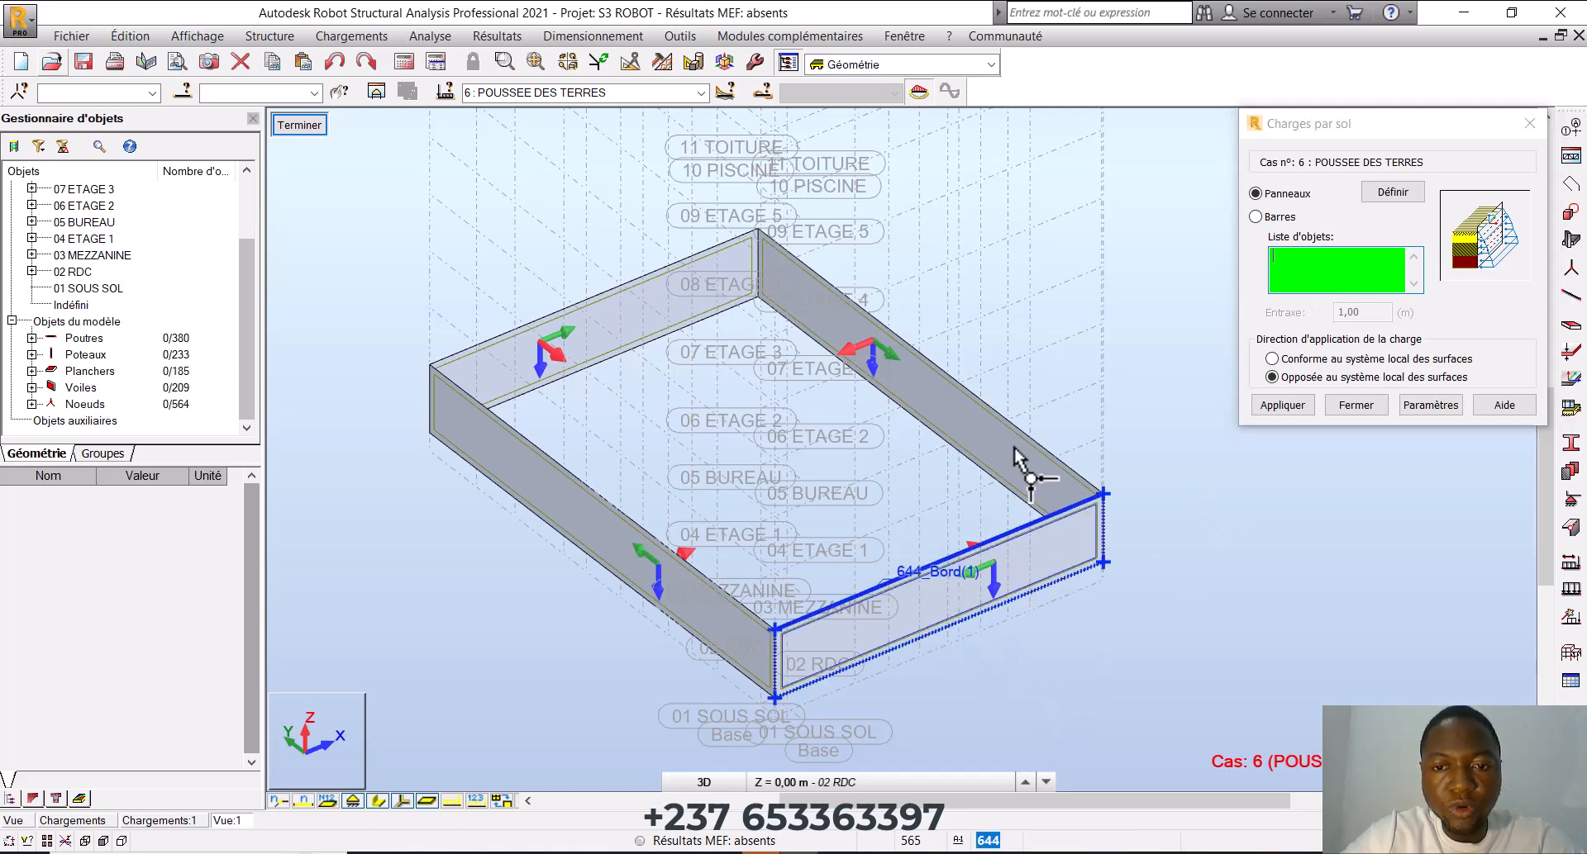
left_click(1018, 456)
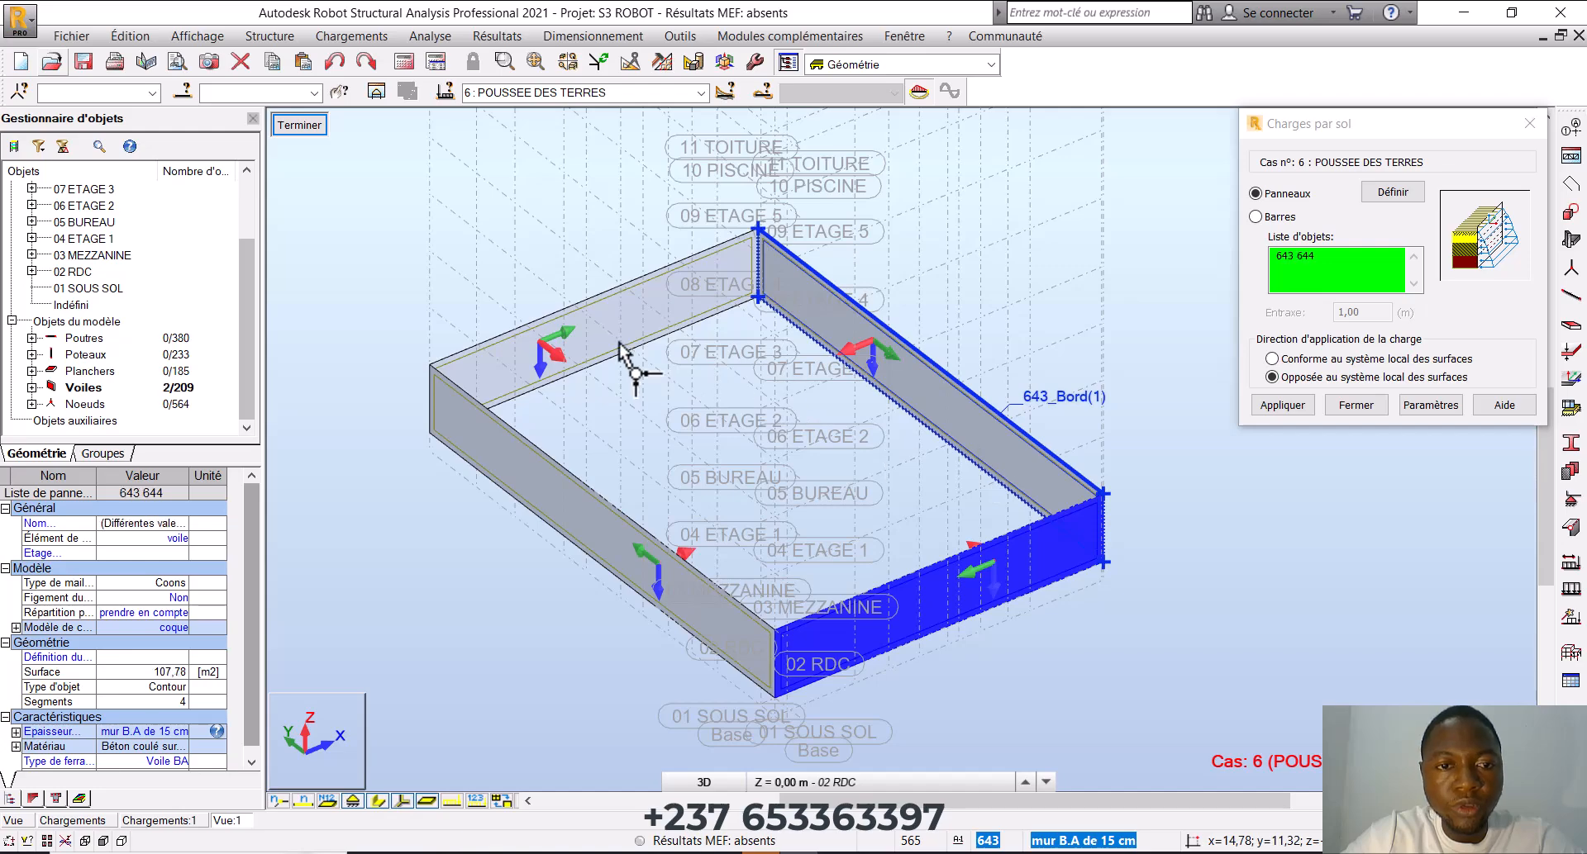
left_click(576, 423)
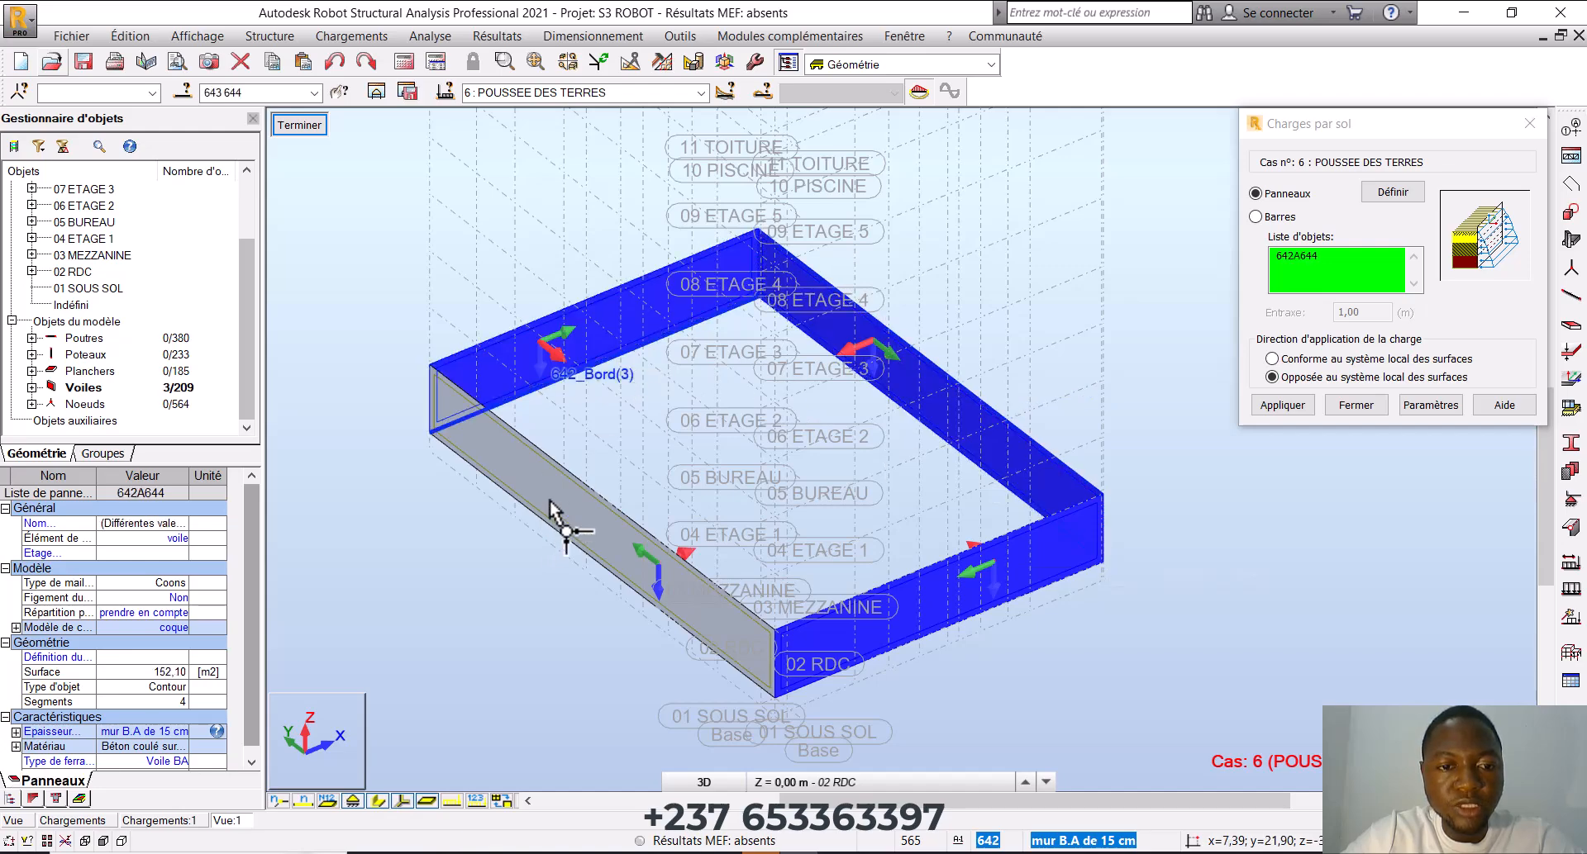
left_click(552, 501)
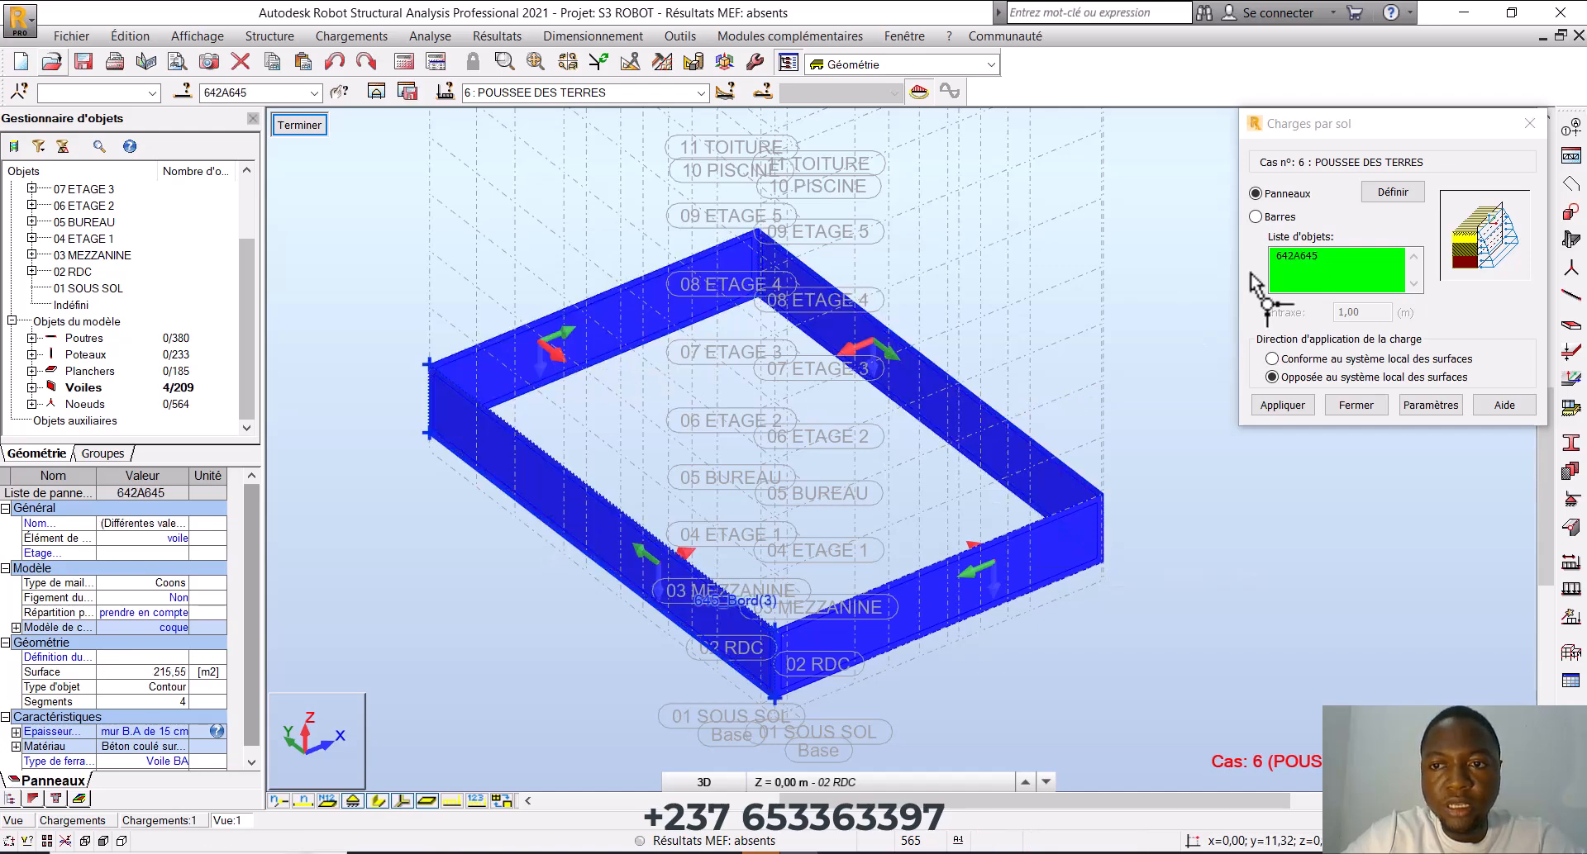
left_click(1350, 268)
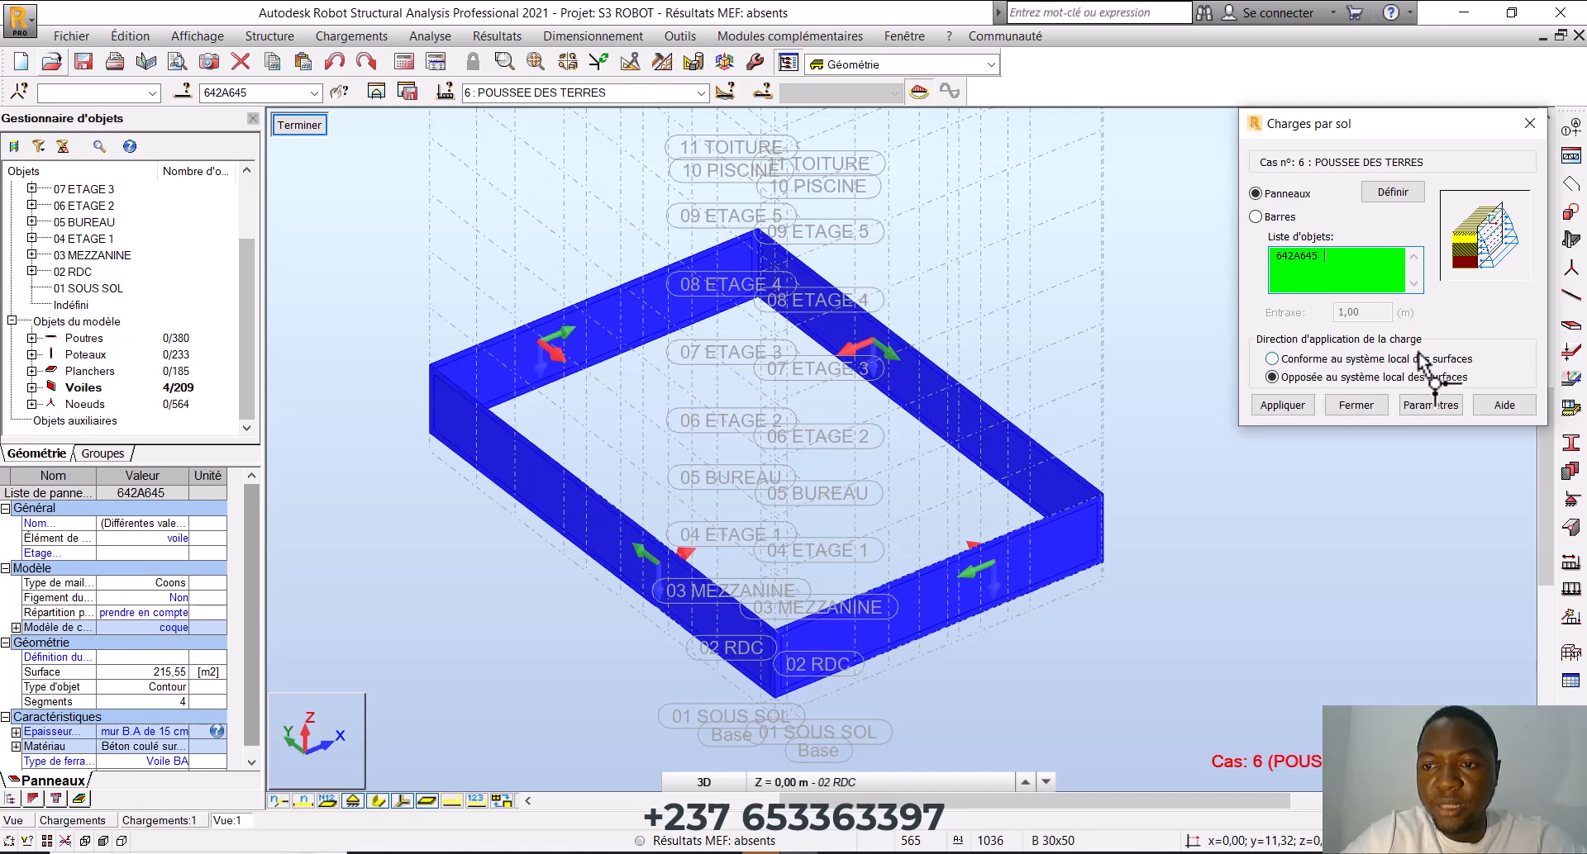
left_click(1272, 359)
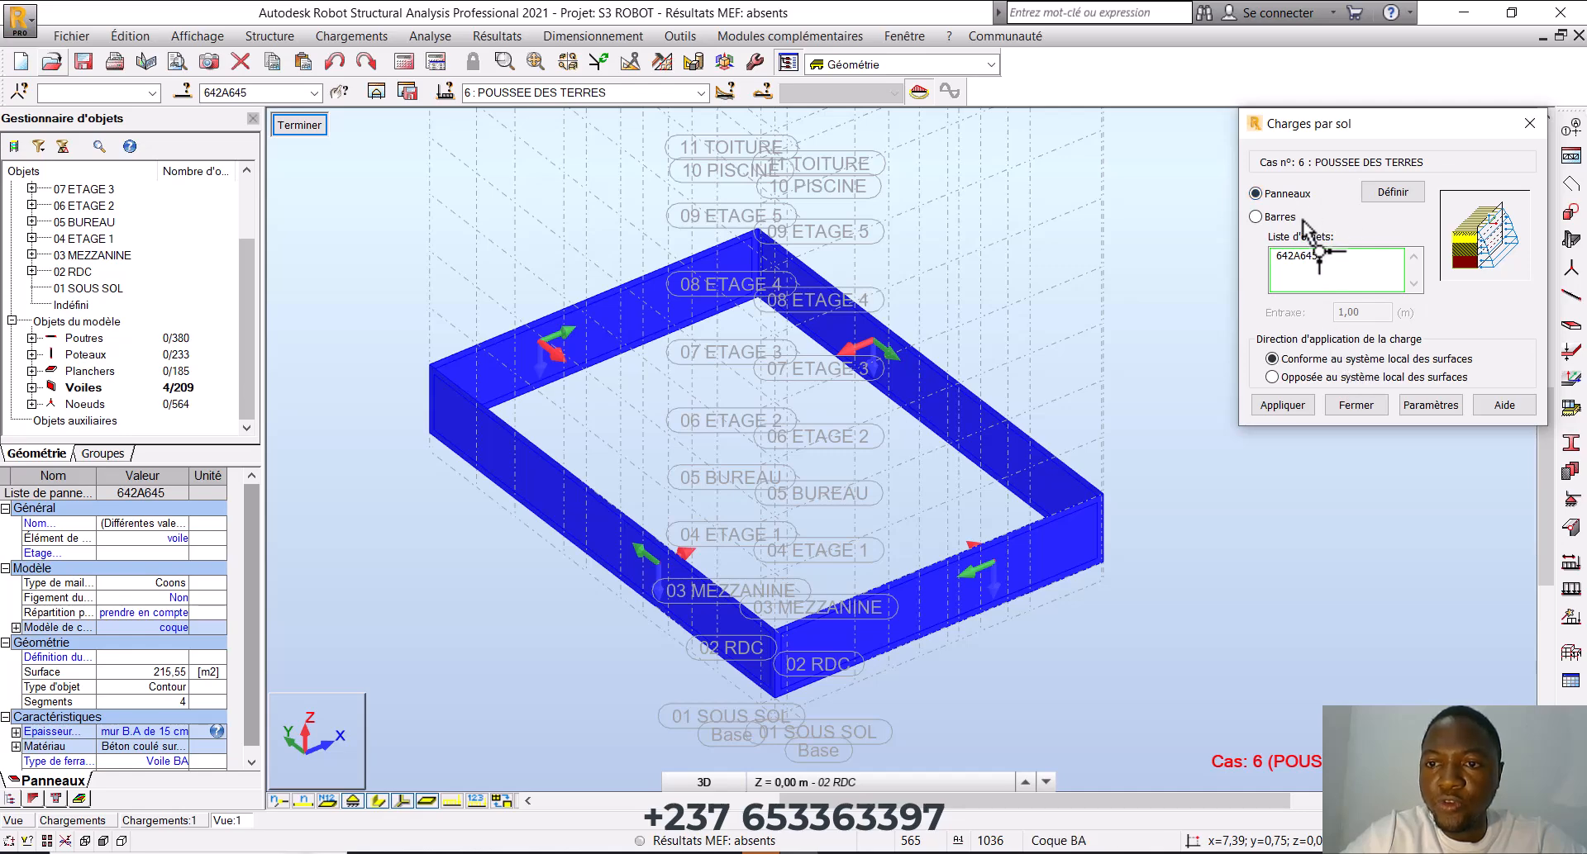
Open the soil load parameters and delete all three existing soil layers
left_click(1439, 413)
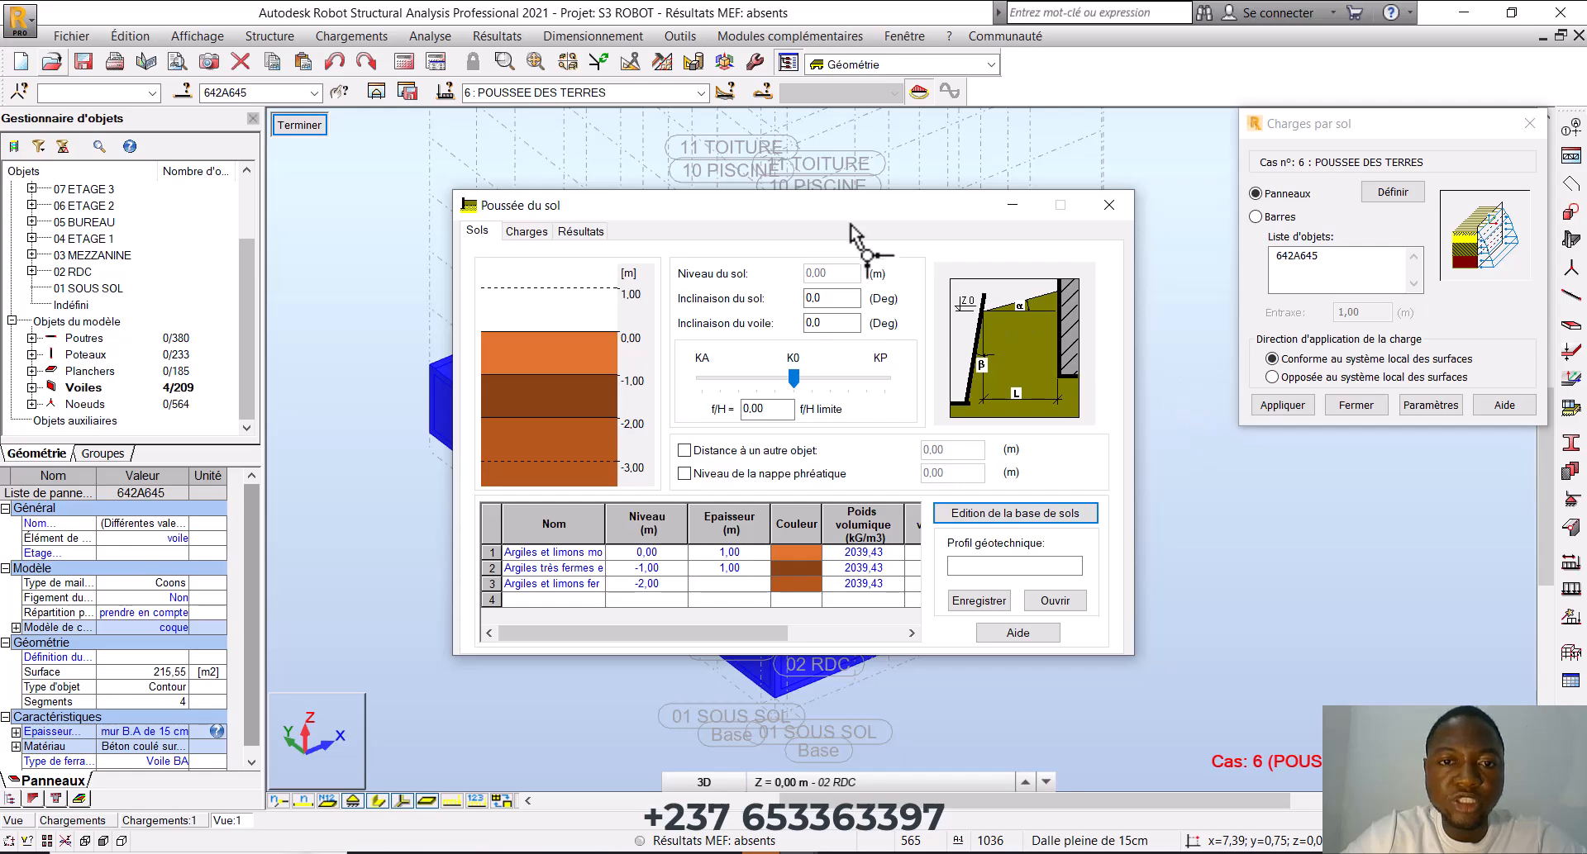
left_click_drag(822, 216, 1166, 97)
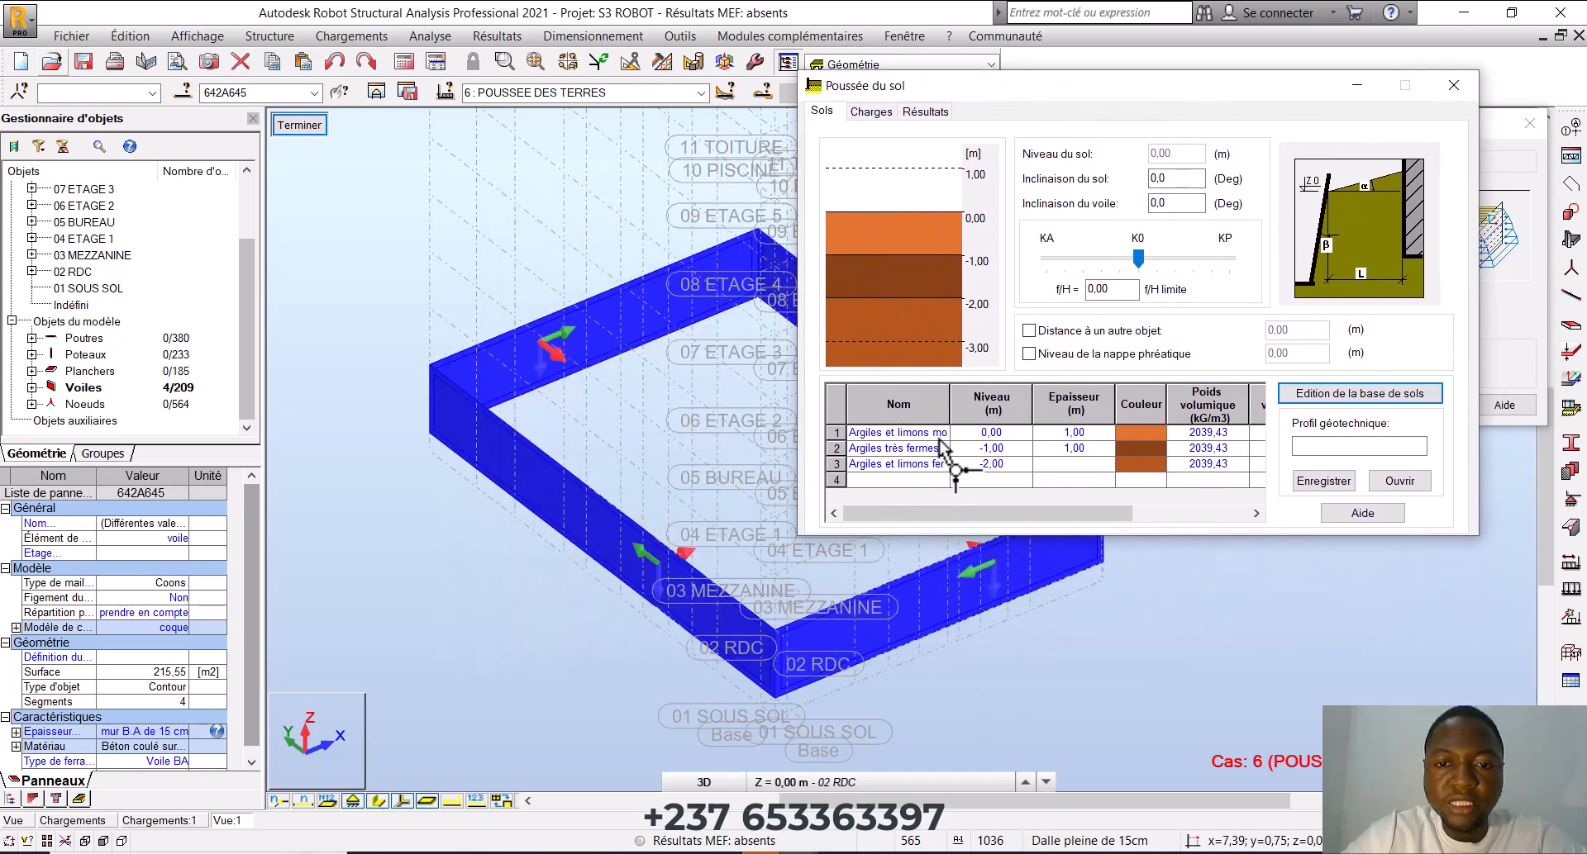
left_click(837, 465)
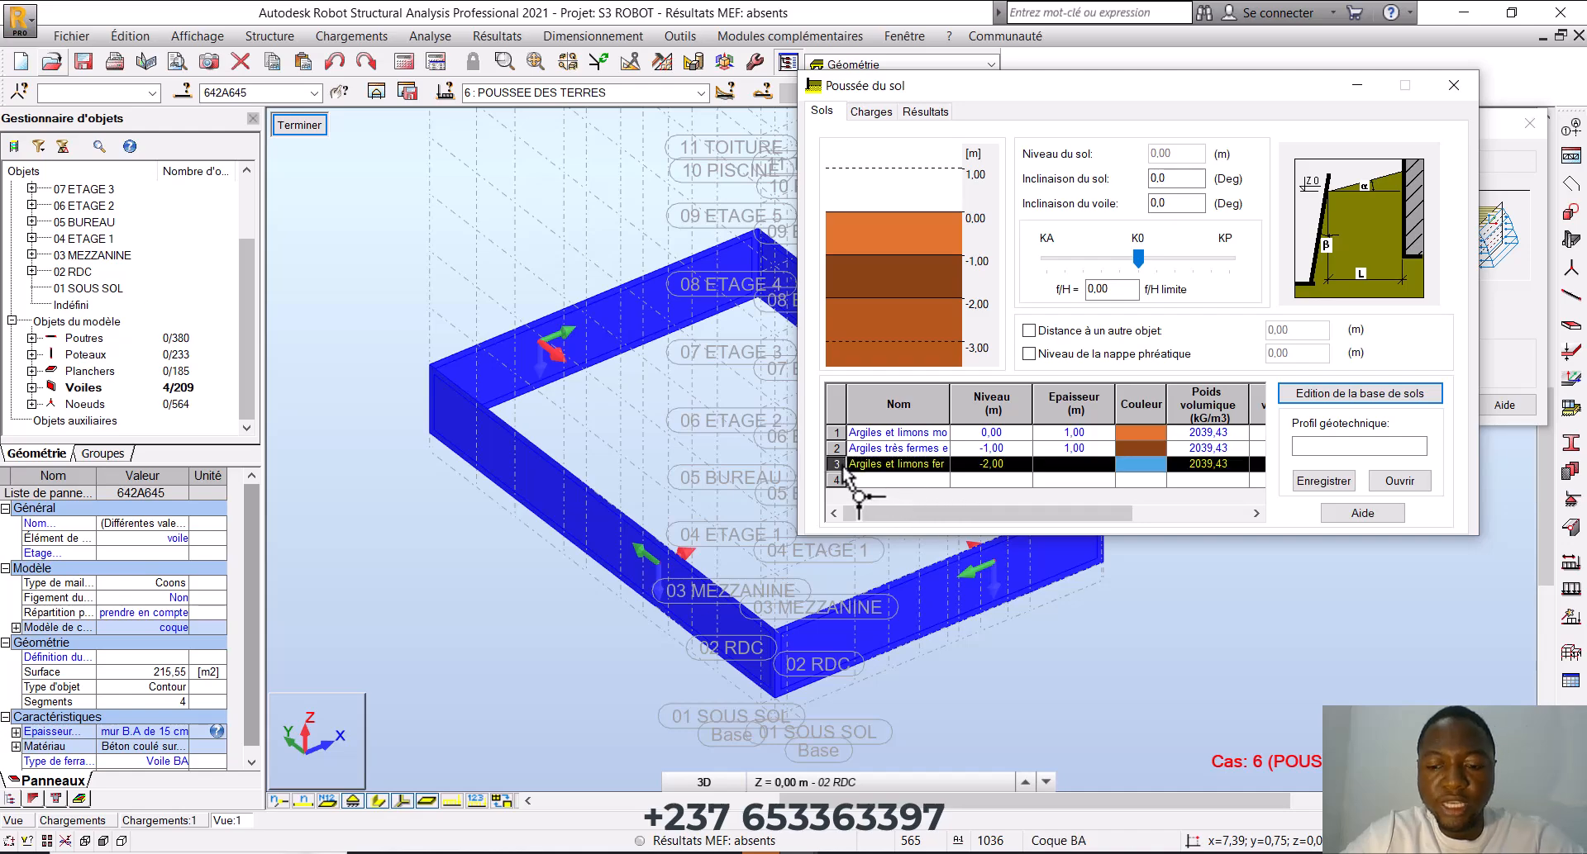
key("Delete")
left_click(838, 449)
key("Delete")
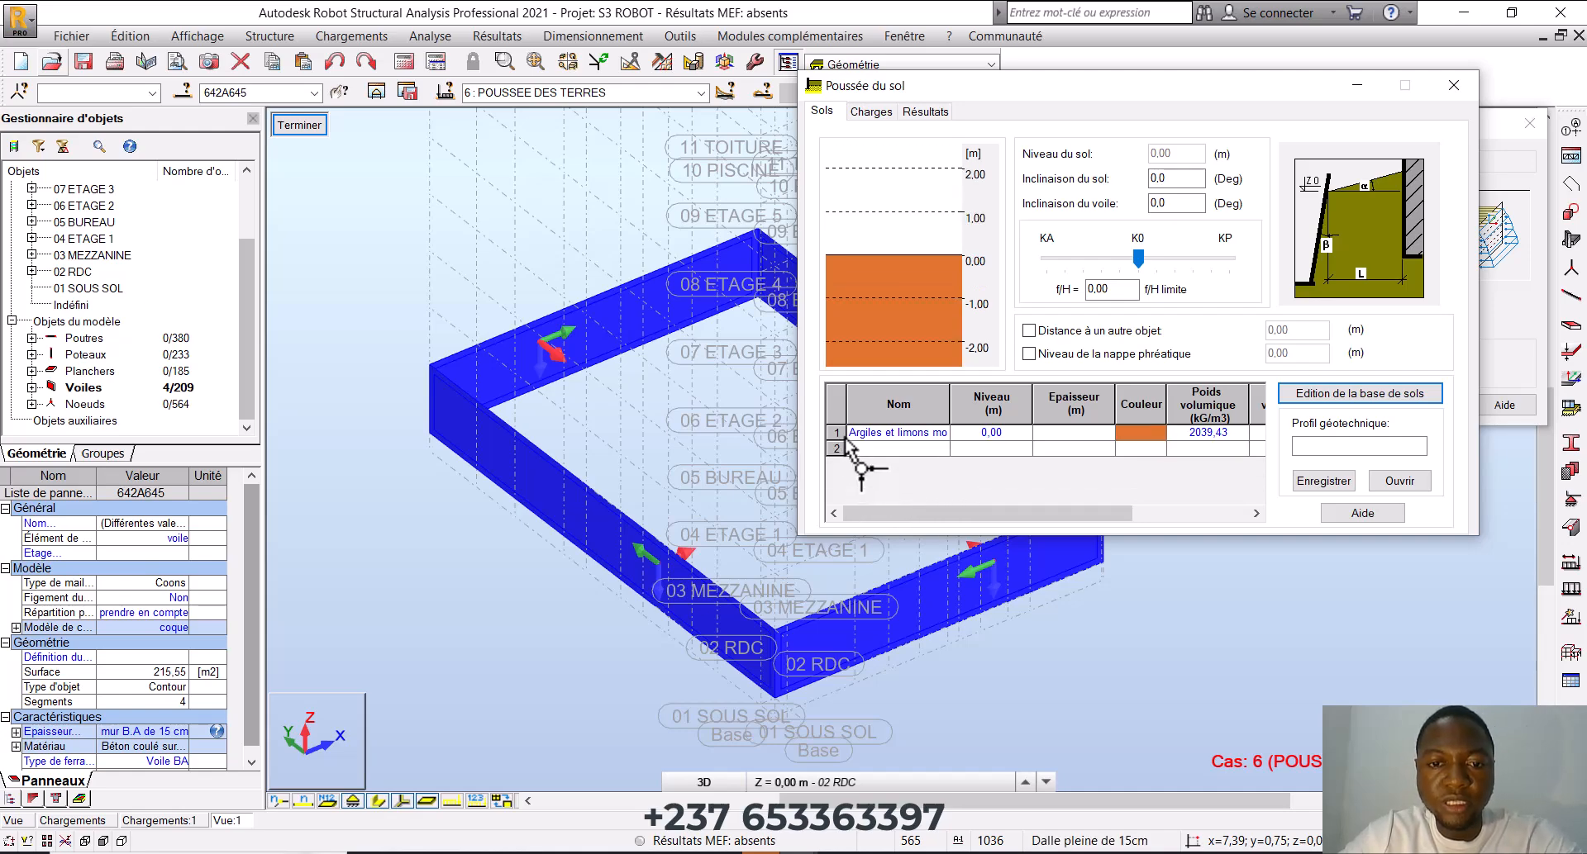
left_click(837, 433)
key("Delete")
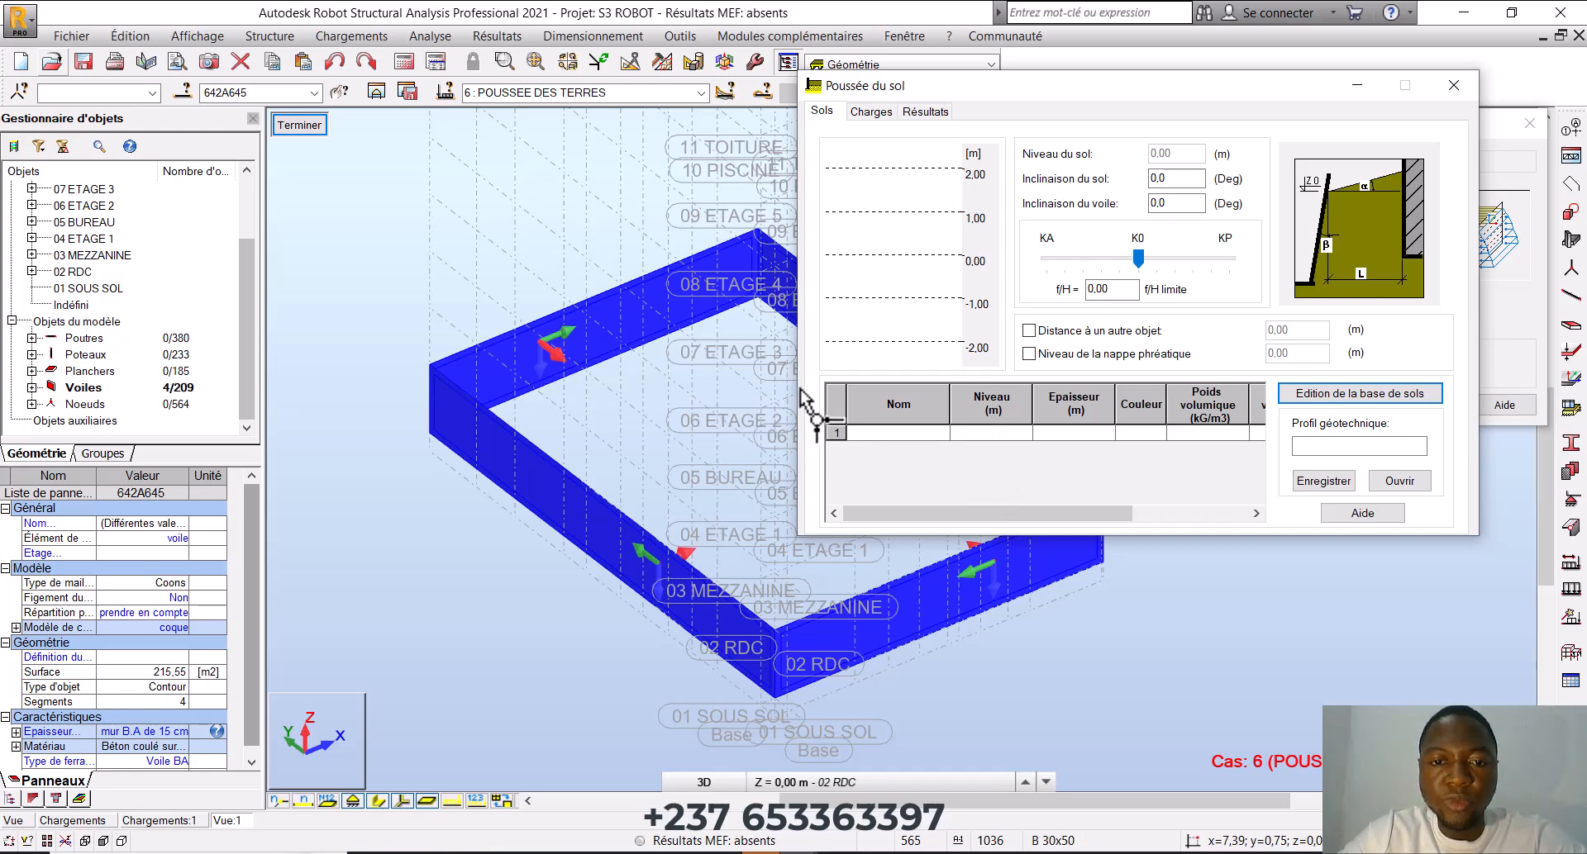
Define the first three soil layers as Argiles et limons fermes, Argiles et limons mous and Argiles très fermes et dures
left_click(944, 434)
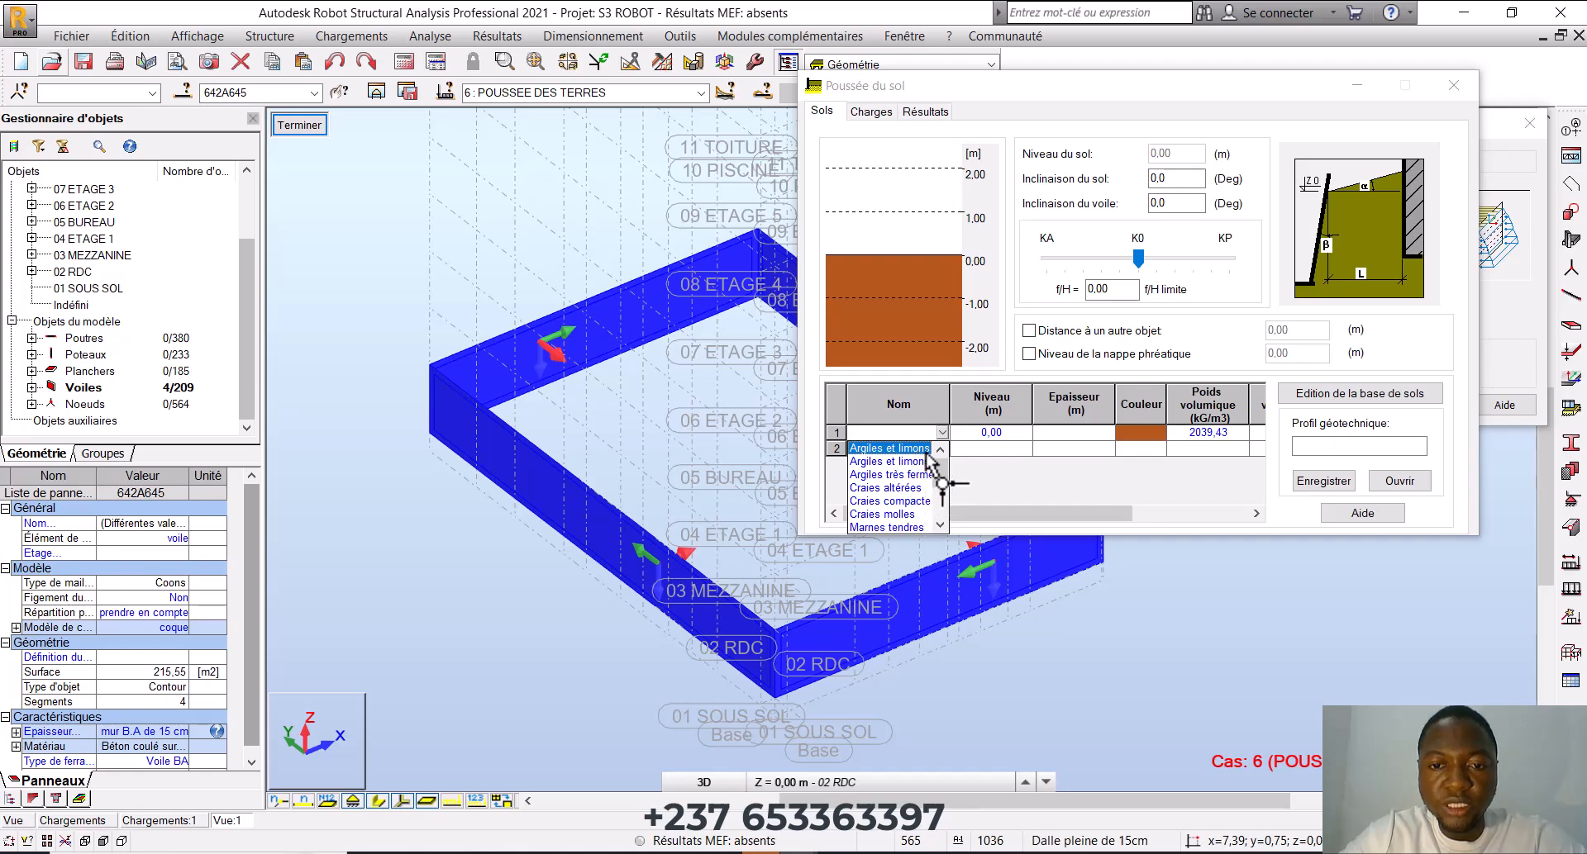
left_click(926, 461)
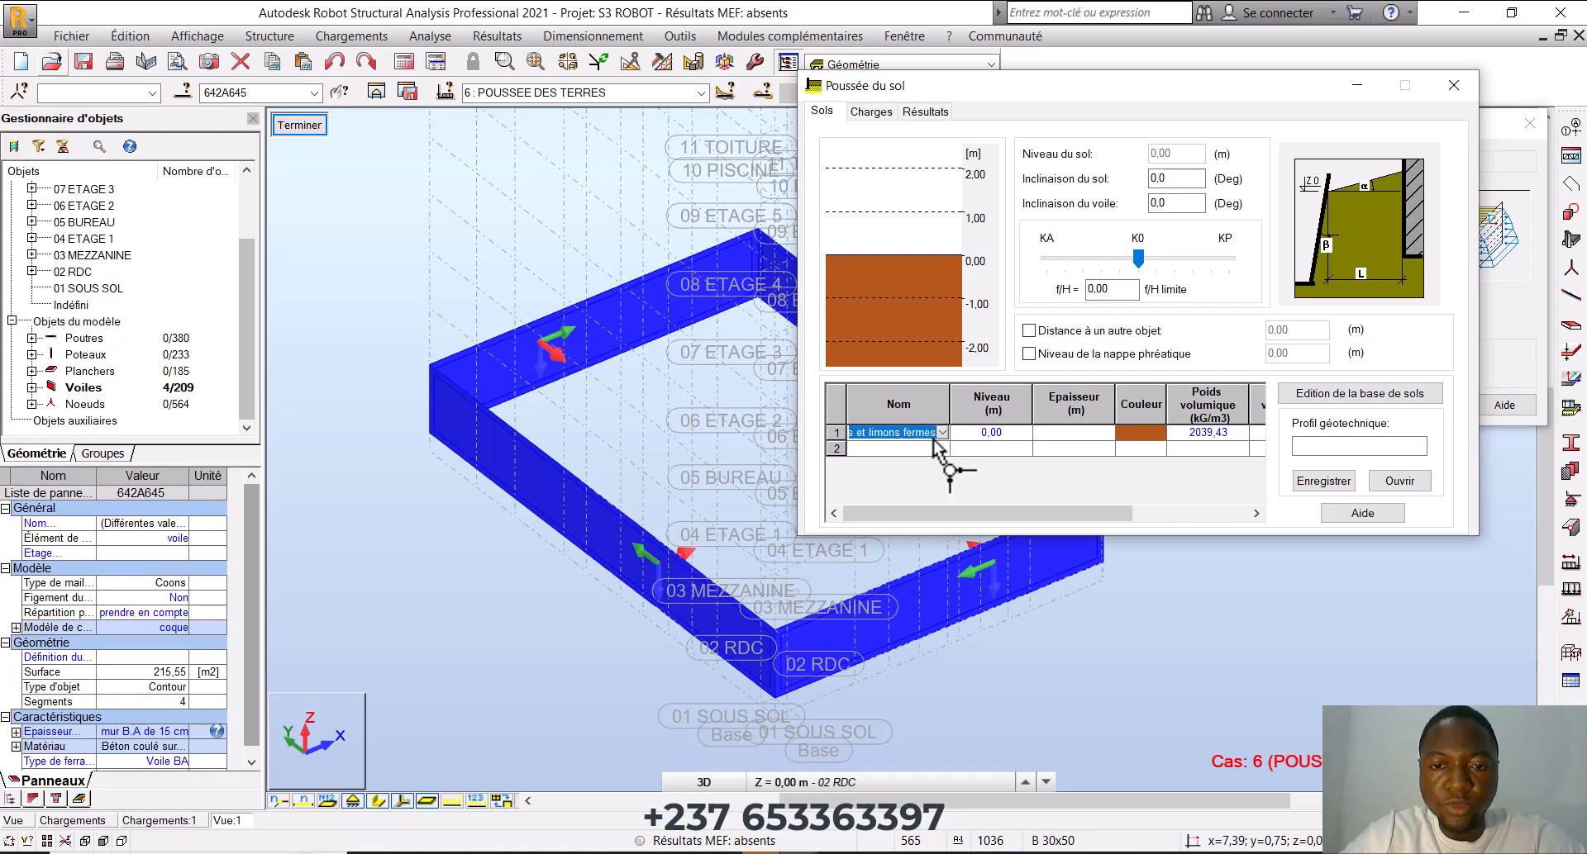
left_click(943, 449)
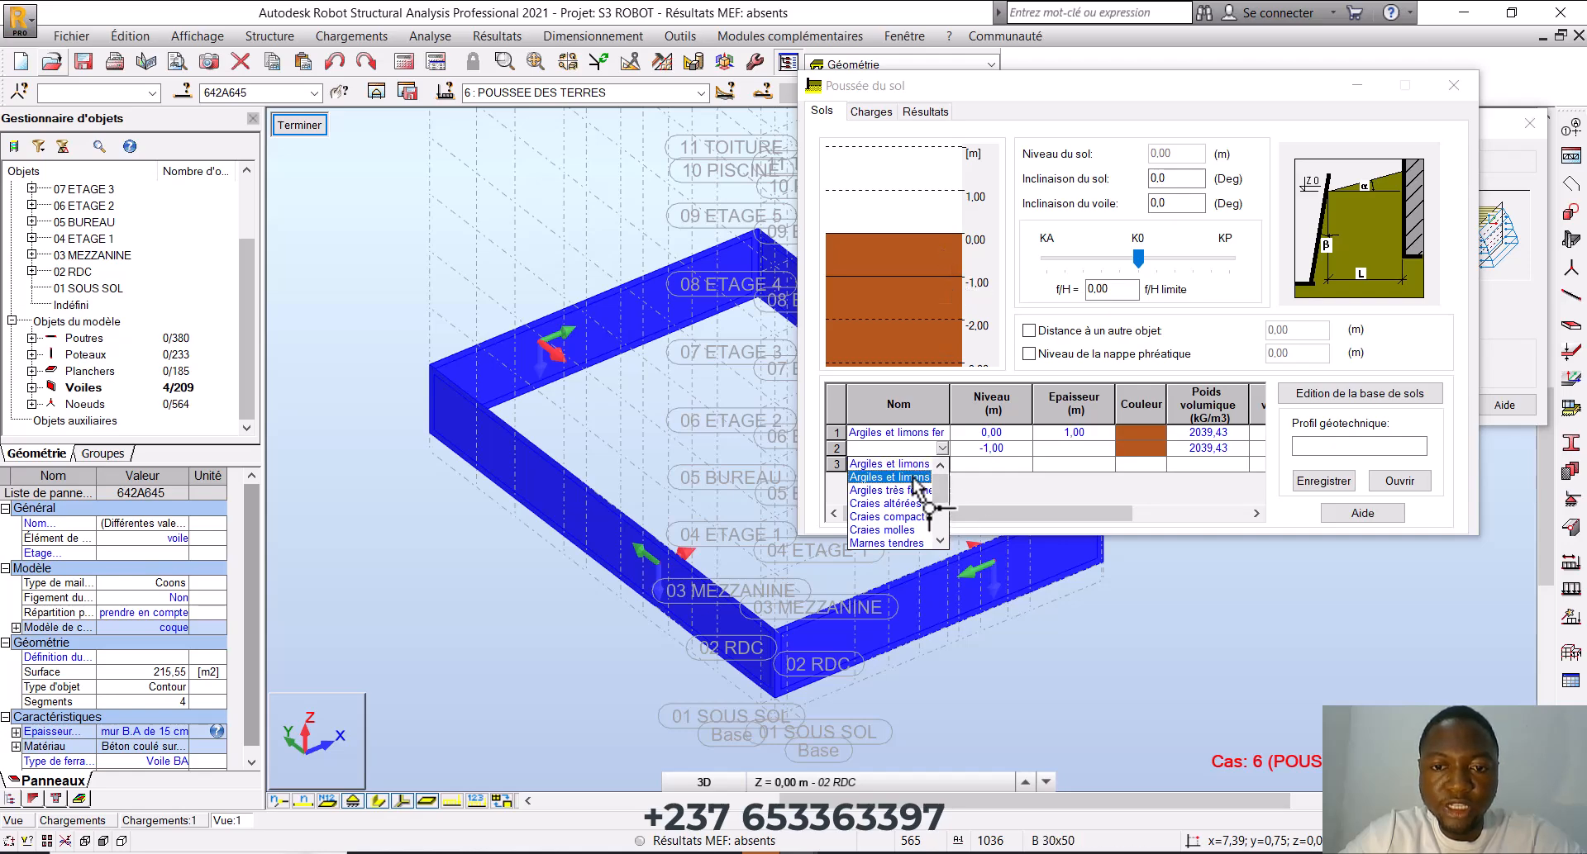
left_click(913, 478)
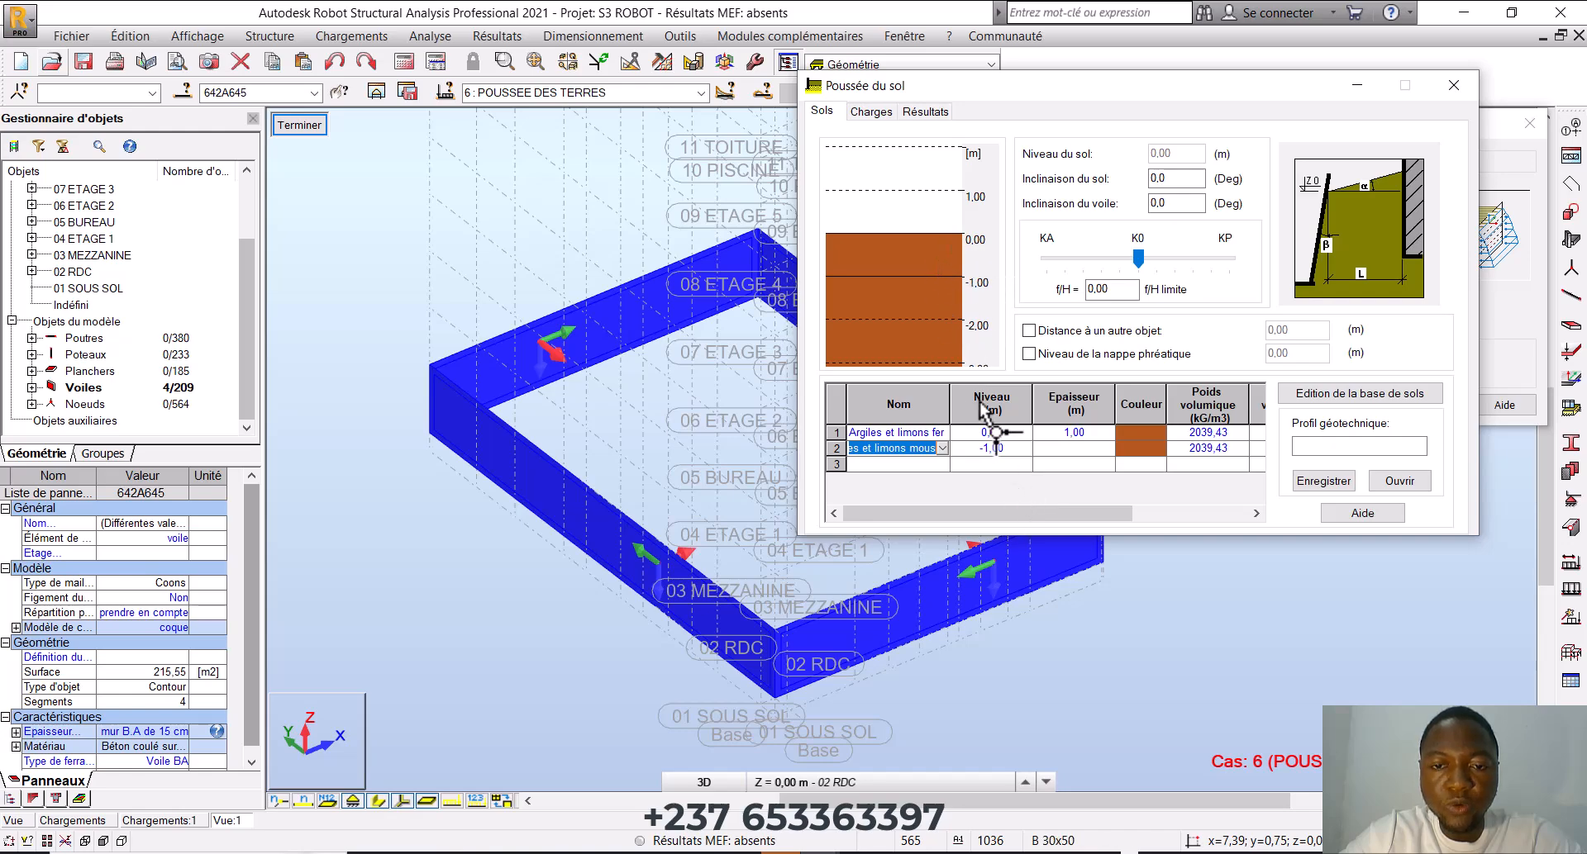
left_click(943, 464)
left_click(943, 464)
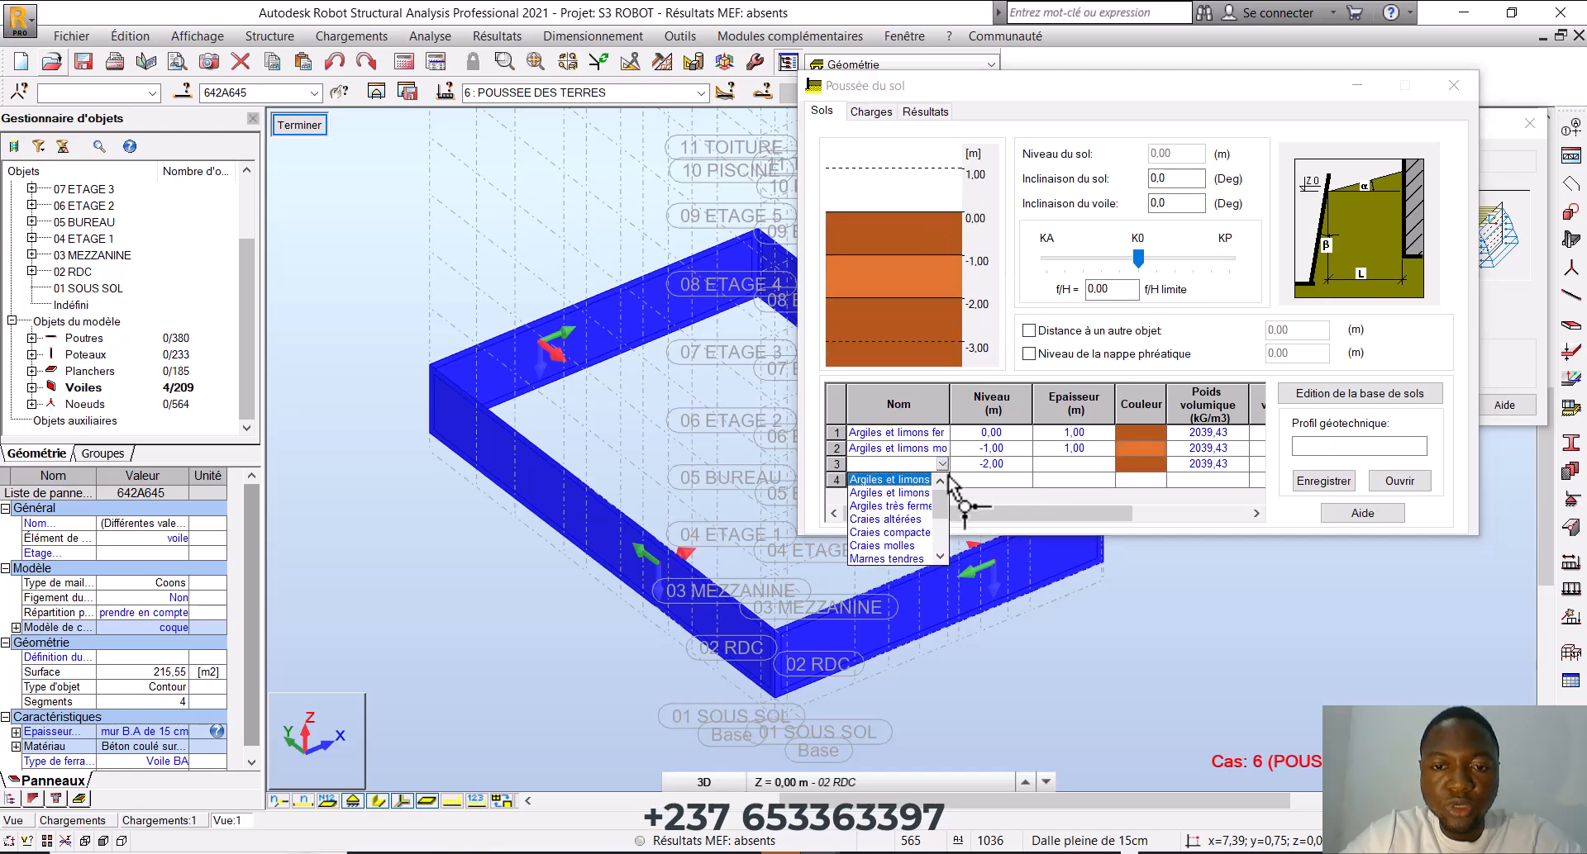
left_click(919, 506)
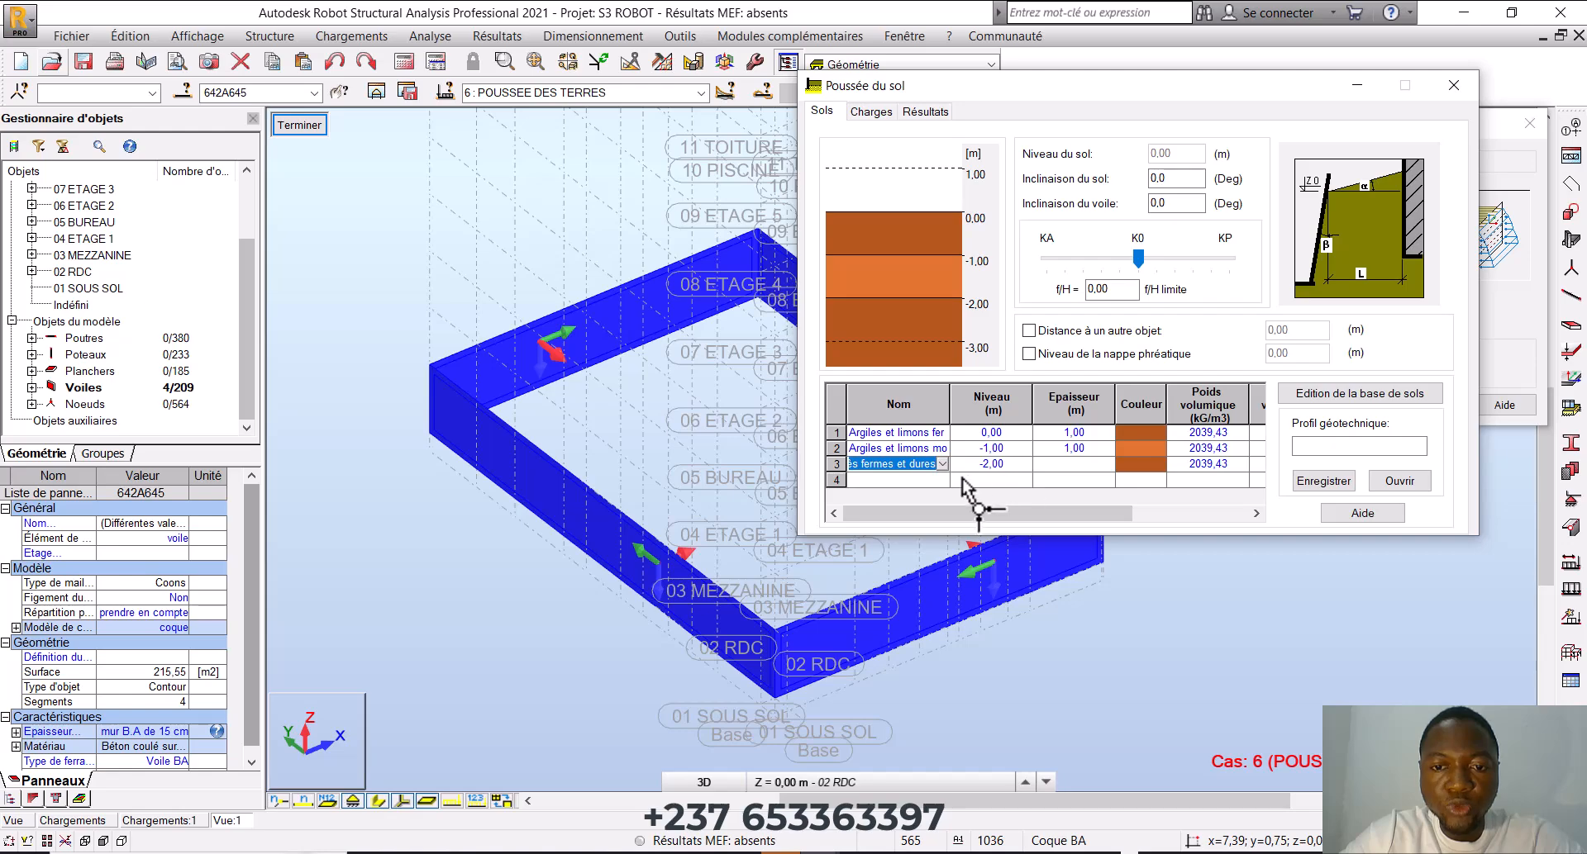
Add Roches altérées as the fourth soil layer
left_click(942, 480)
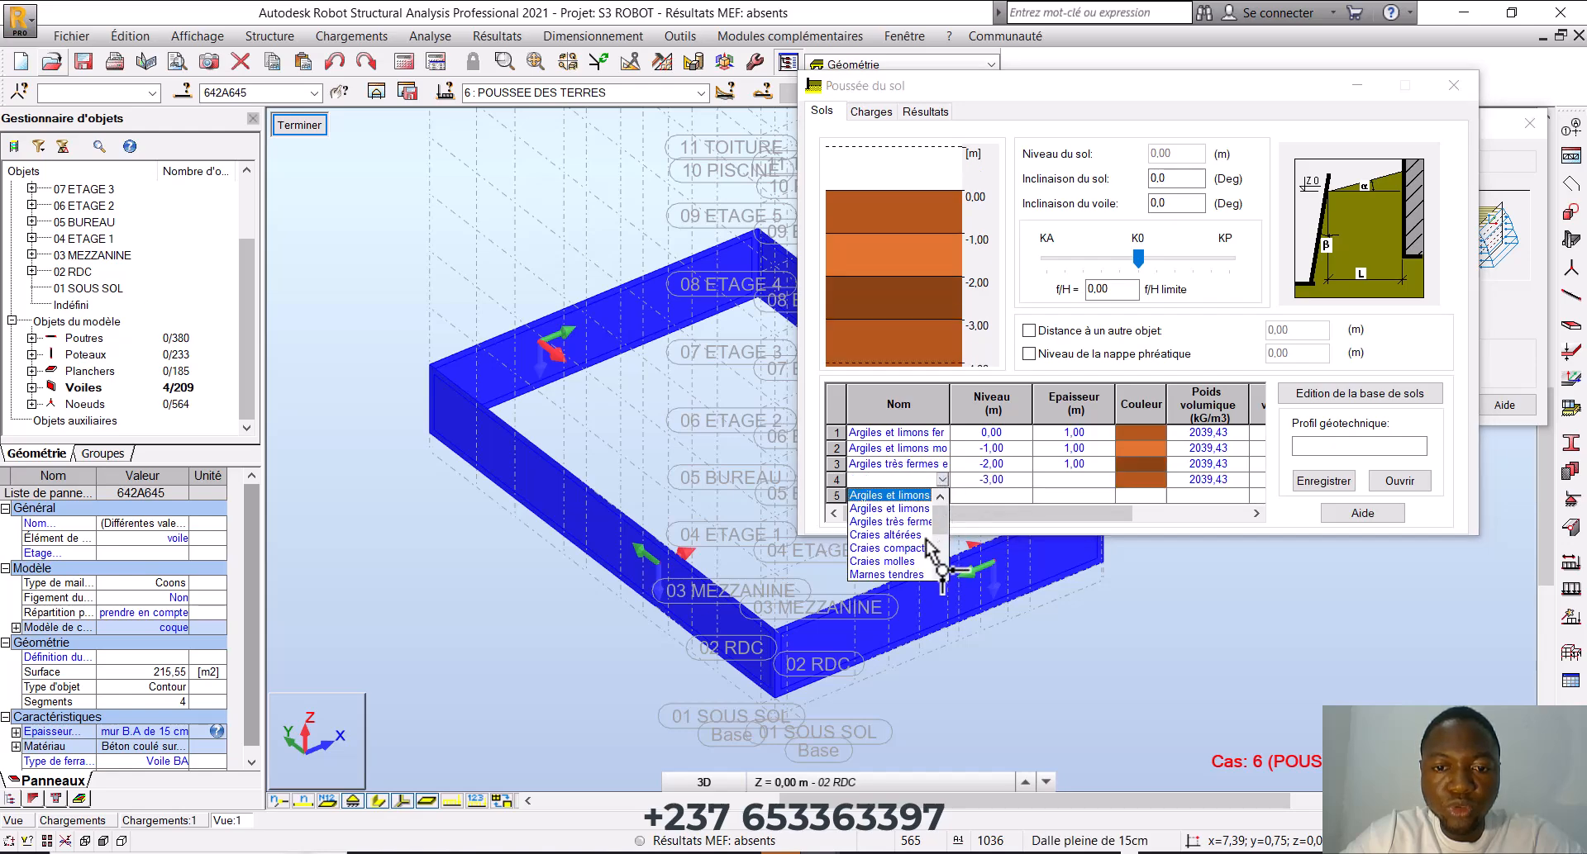
scroll(914, 543, "down", 2)
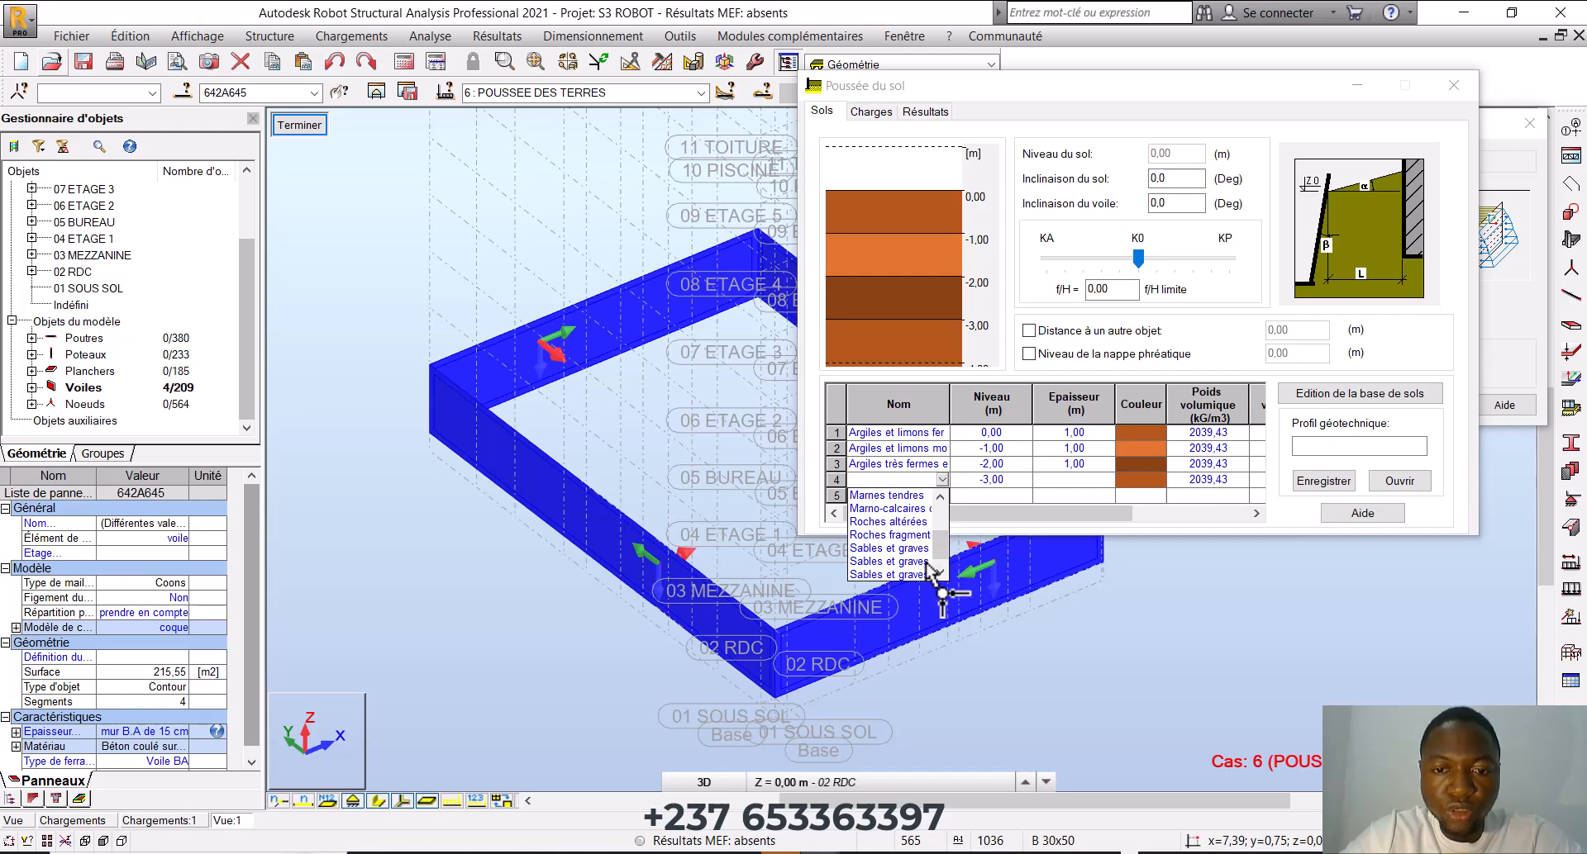
scroll(915, 547, "down", 1)
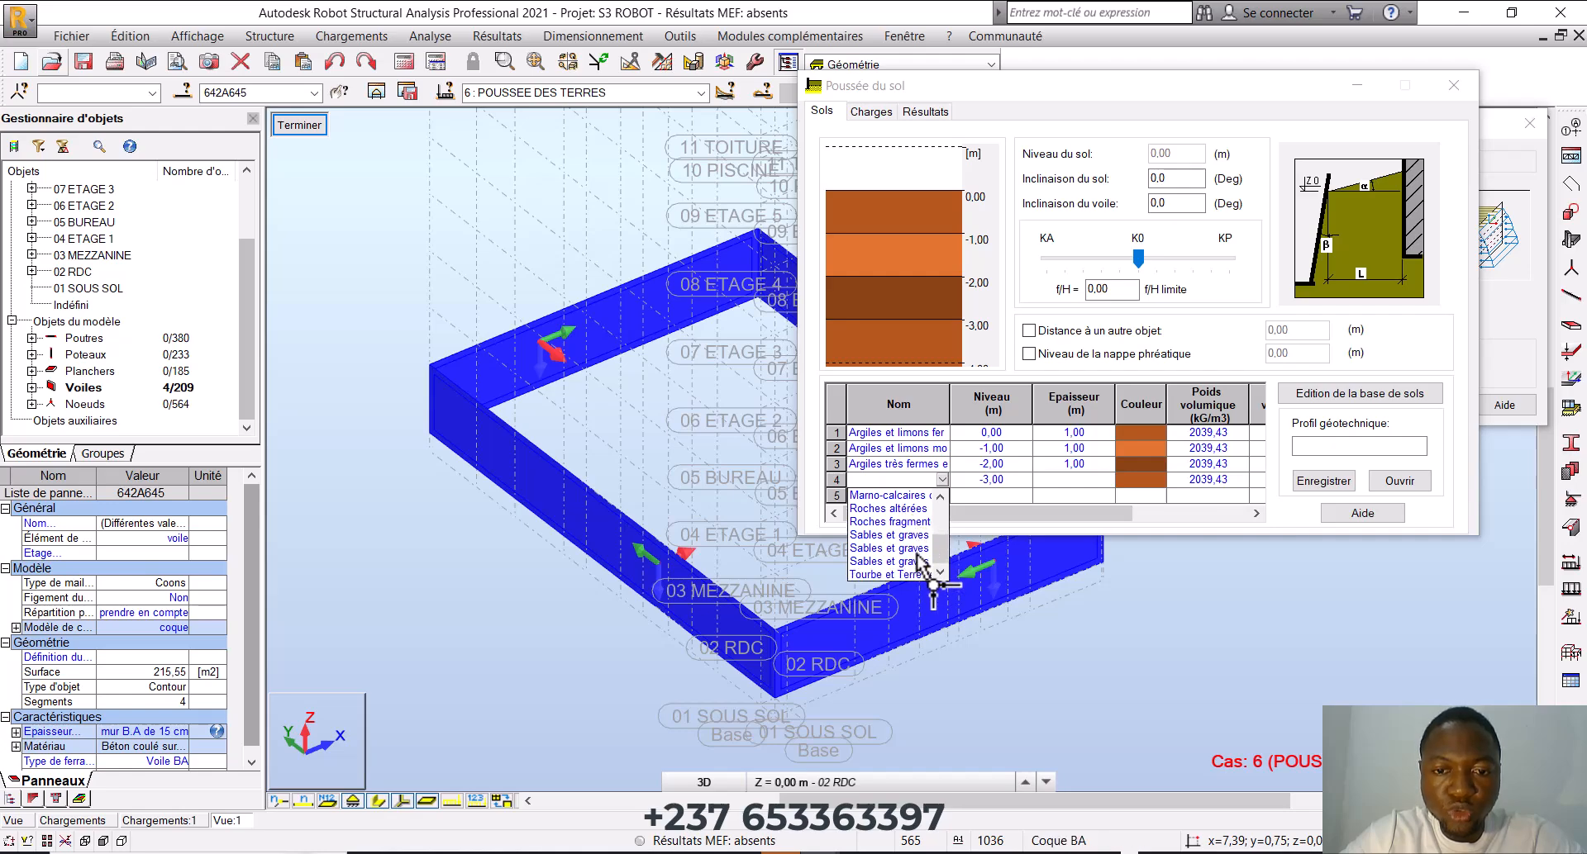
scroll(915, 558, "up", 1)
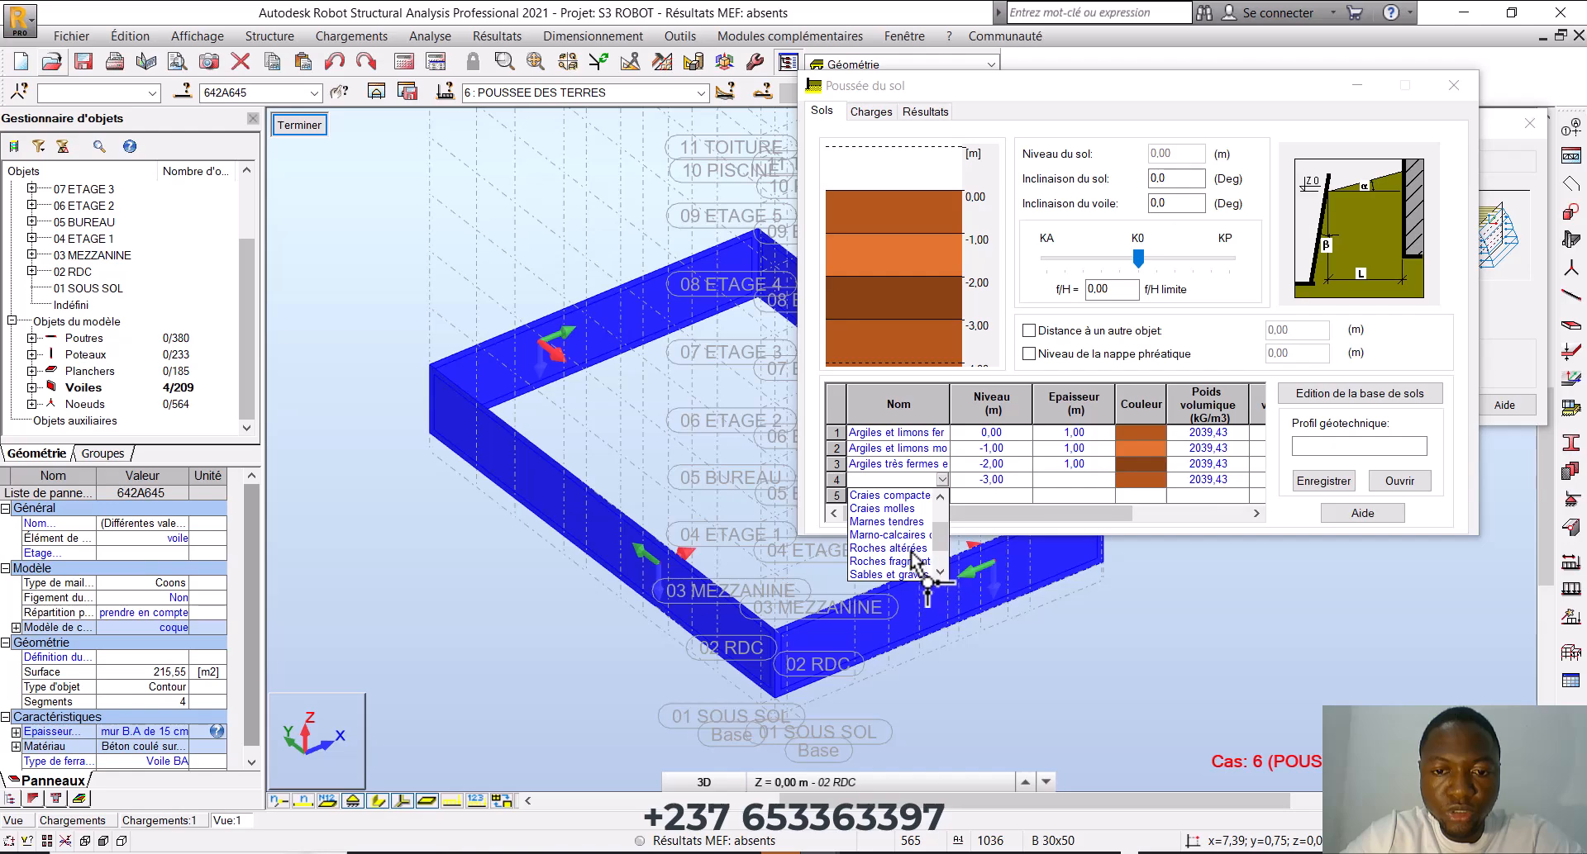
left_click(889, 549)
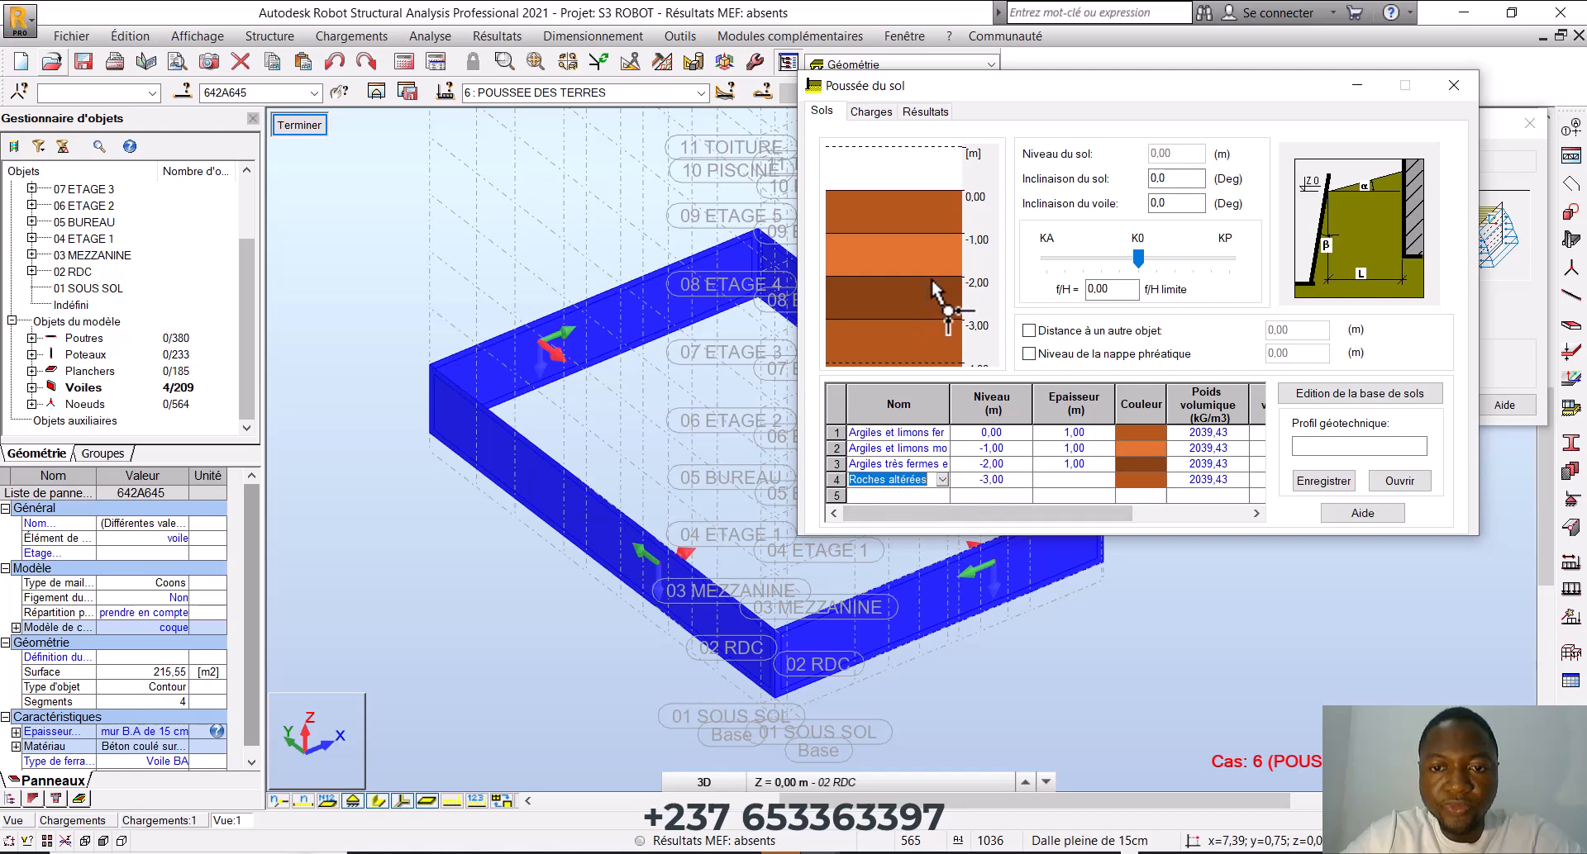
Set the fourth soil layer to the first Sables et graves type and add Roches fragmentées as the fifth layer
left_click(941, 495)
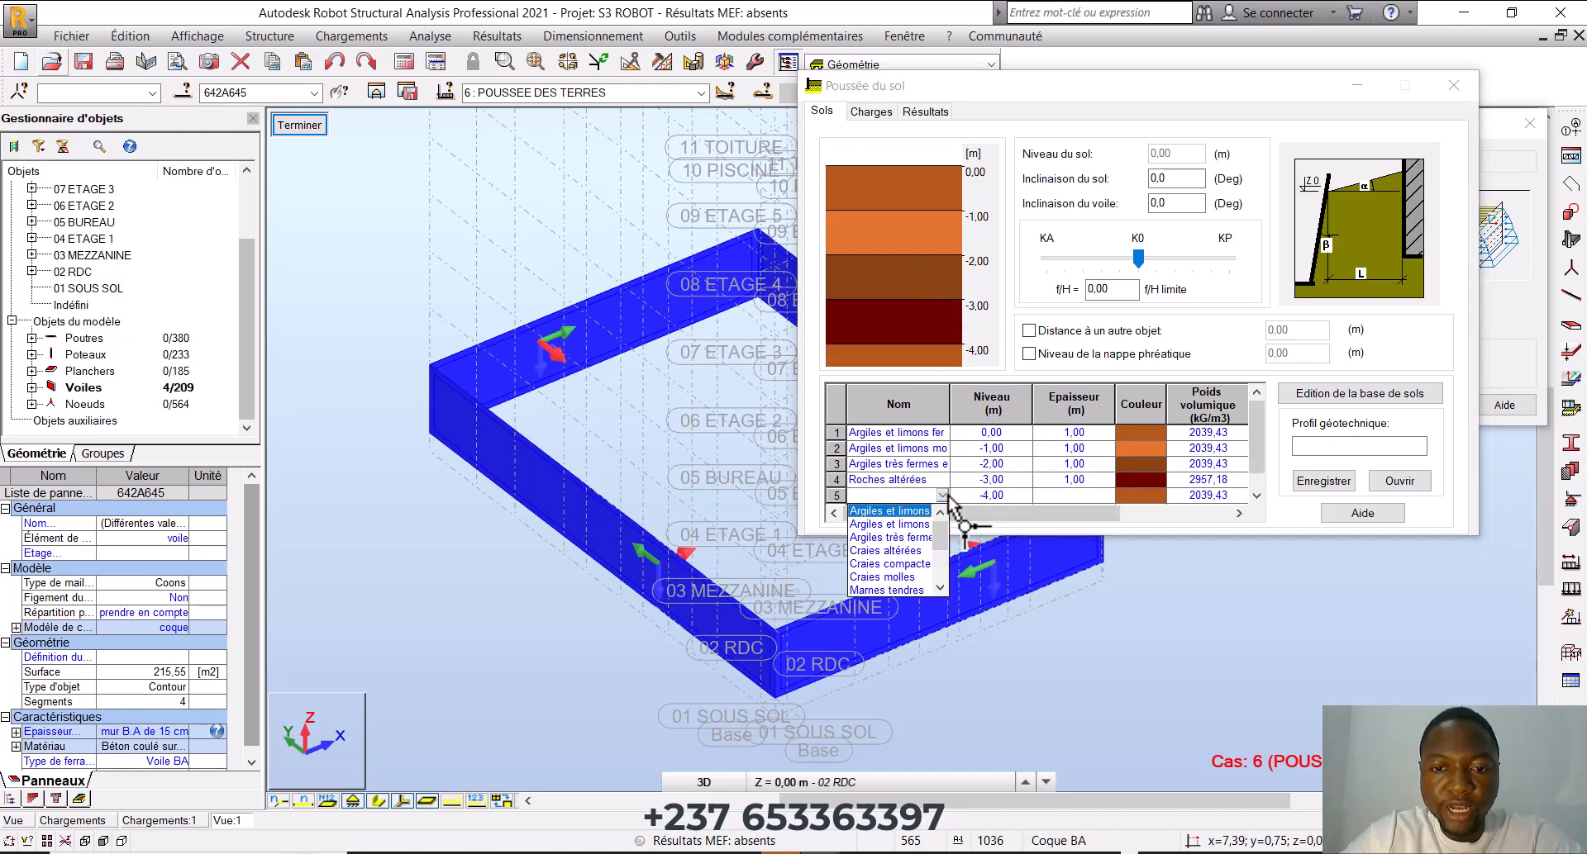
scroll(891, 614, "down", 3)
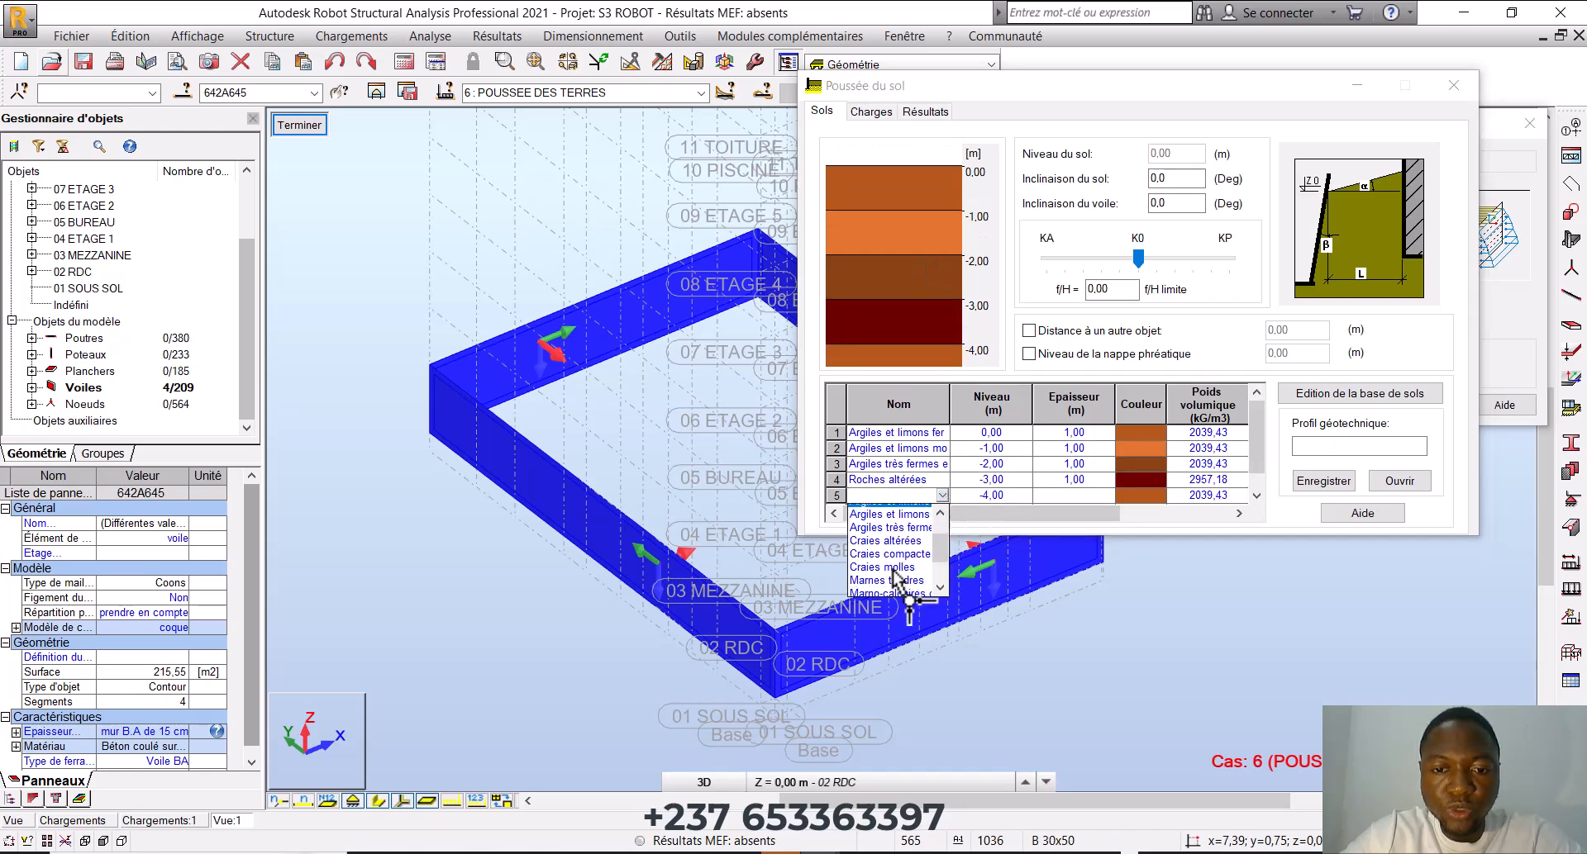
left_click(946, 495)
left_click(941, 480)
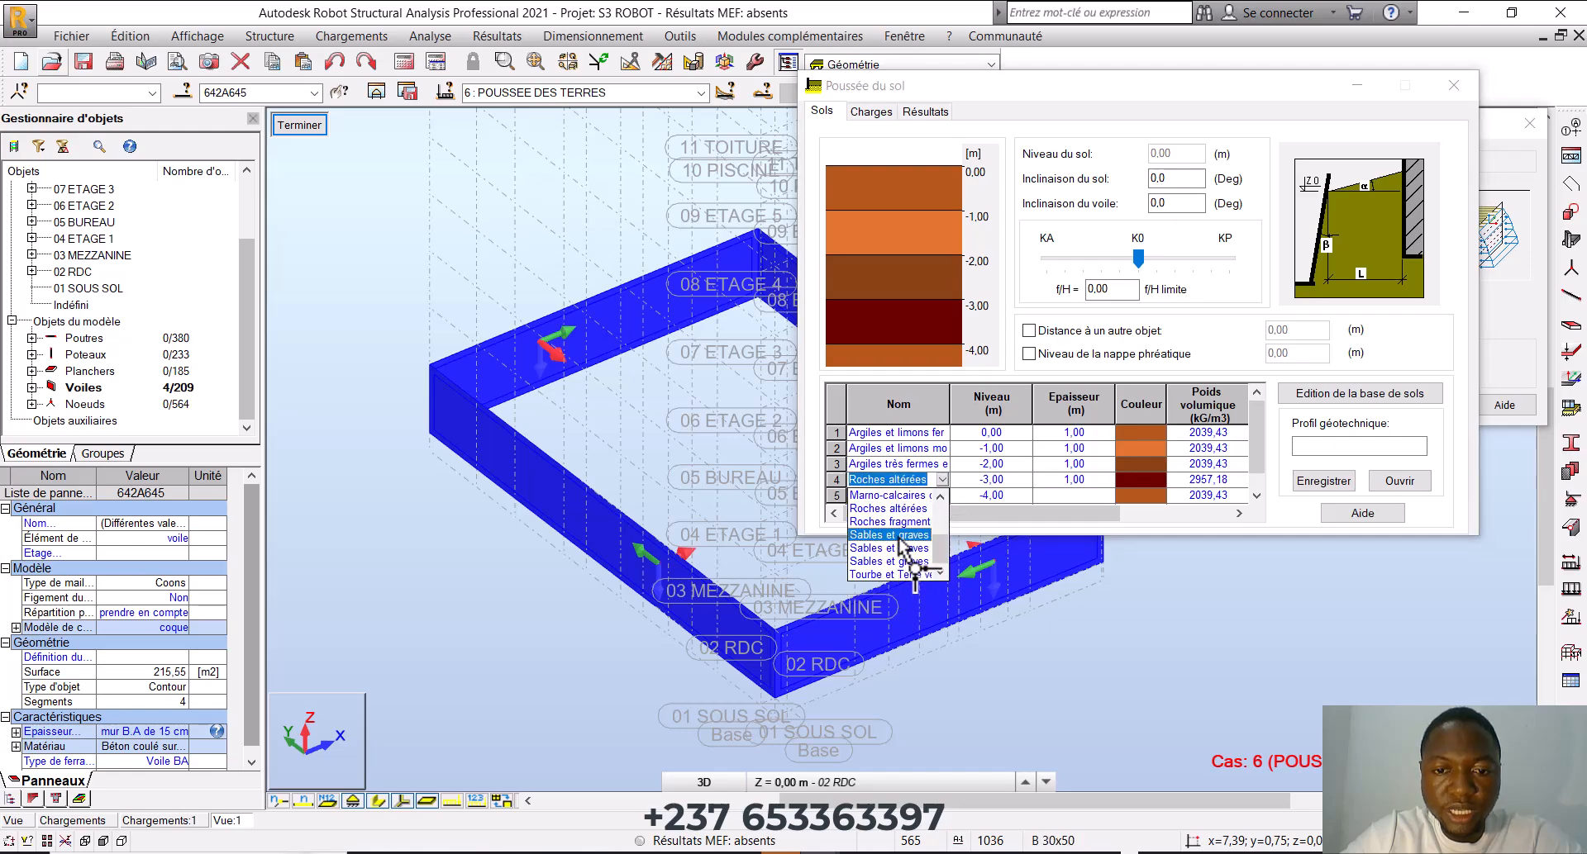
left_click(909, 535)
left_click(942, 496)
left_click(942, 495)
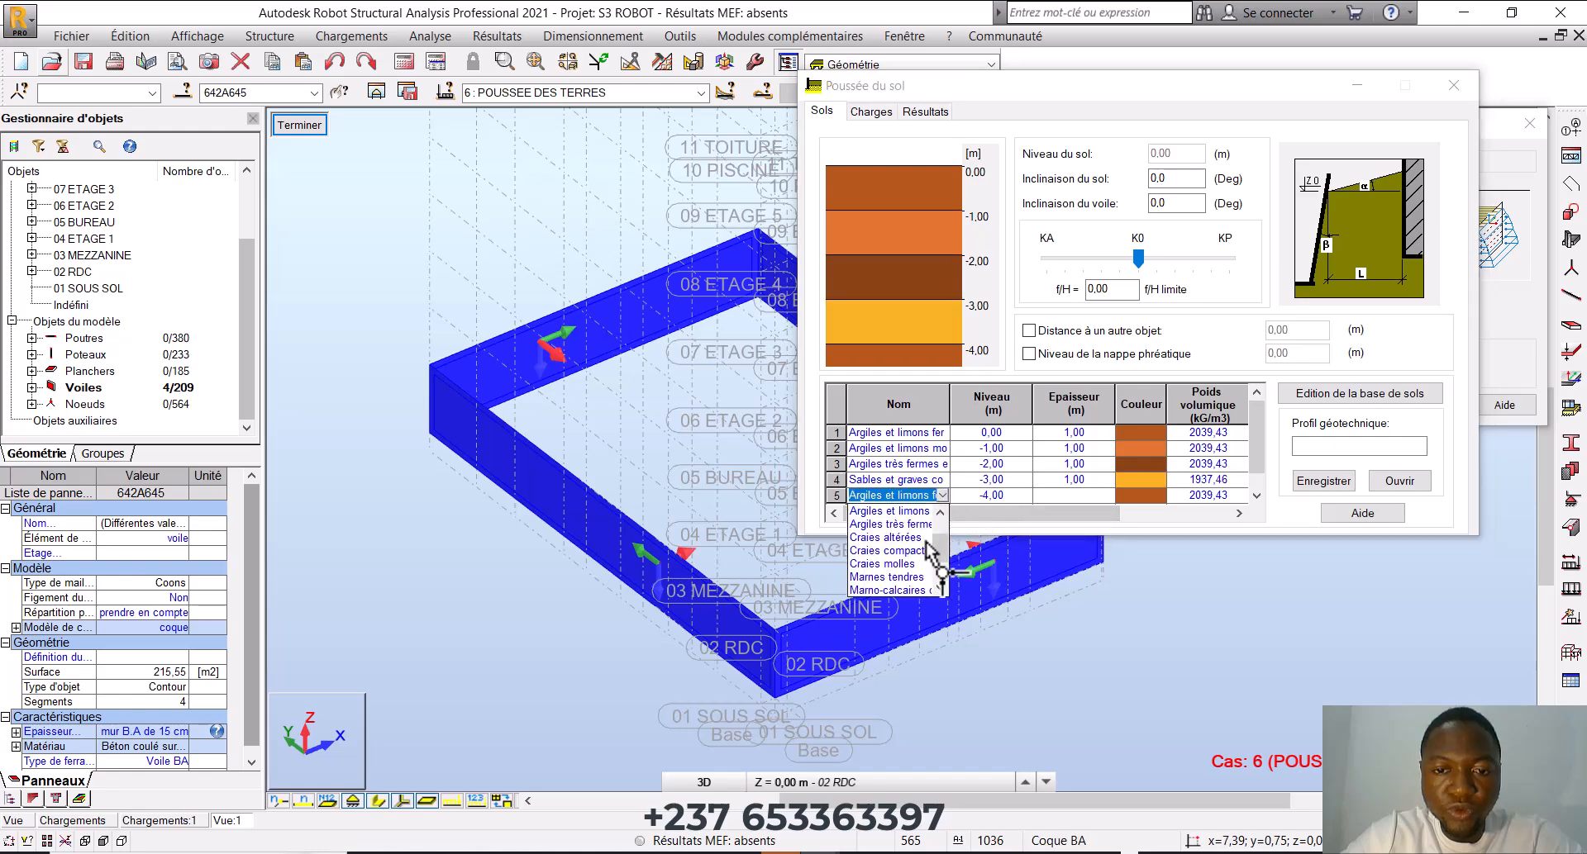
scroll(894, 556, "down", 3)
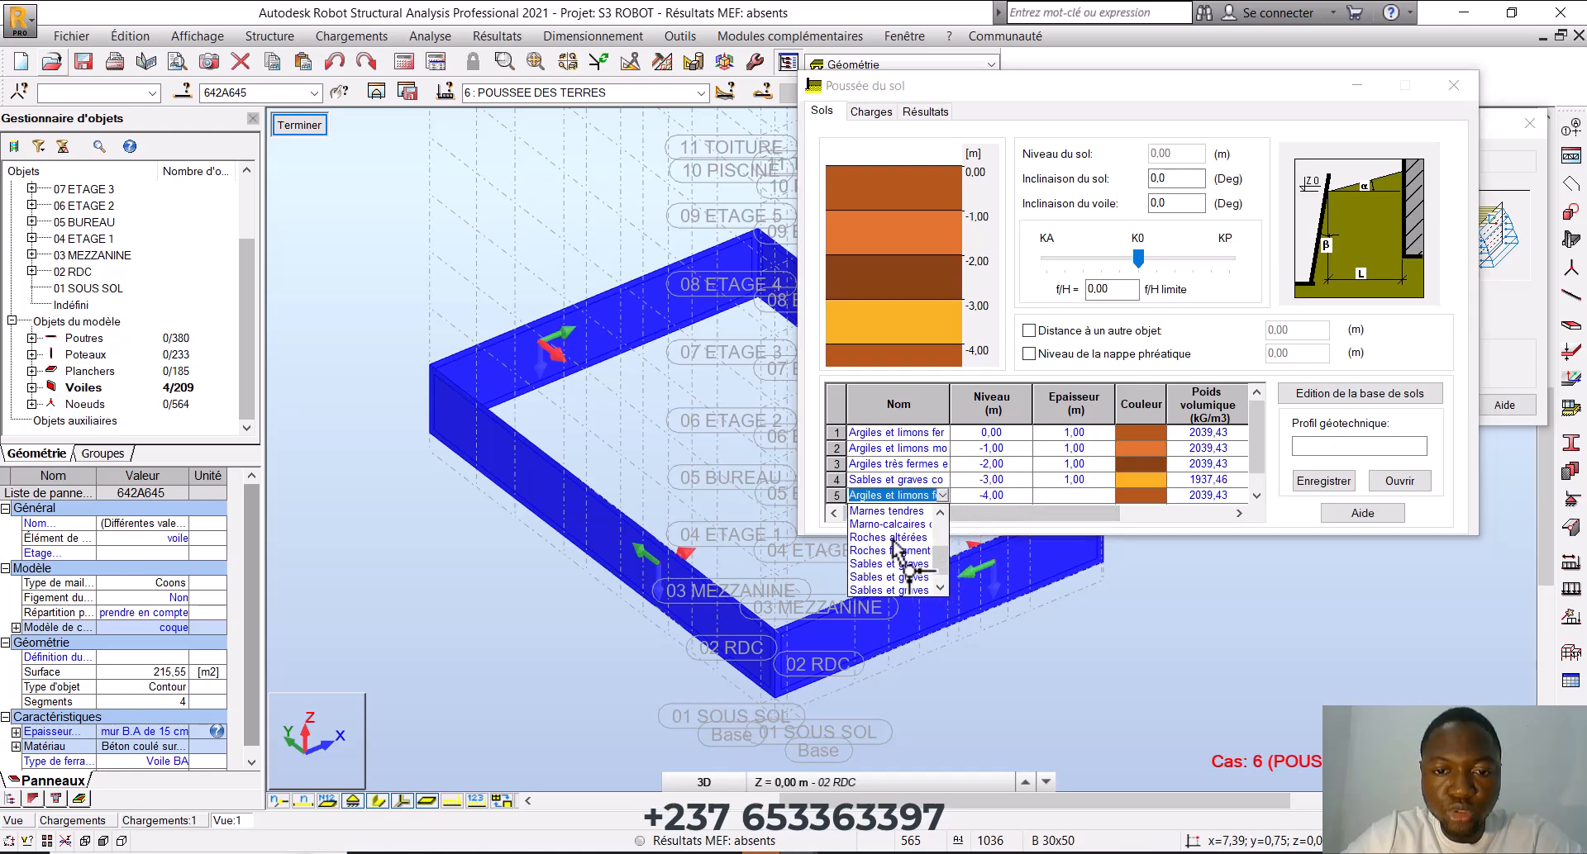
left_click(903, 551)
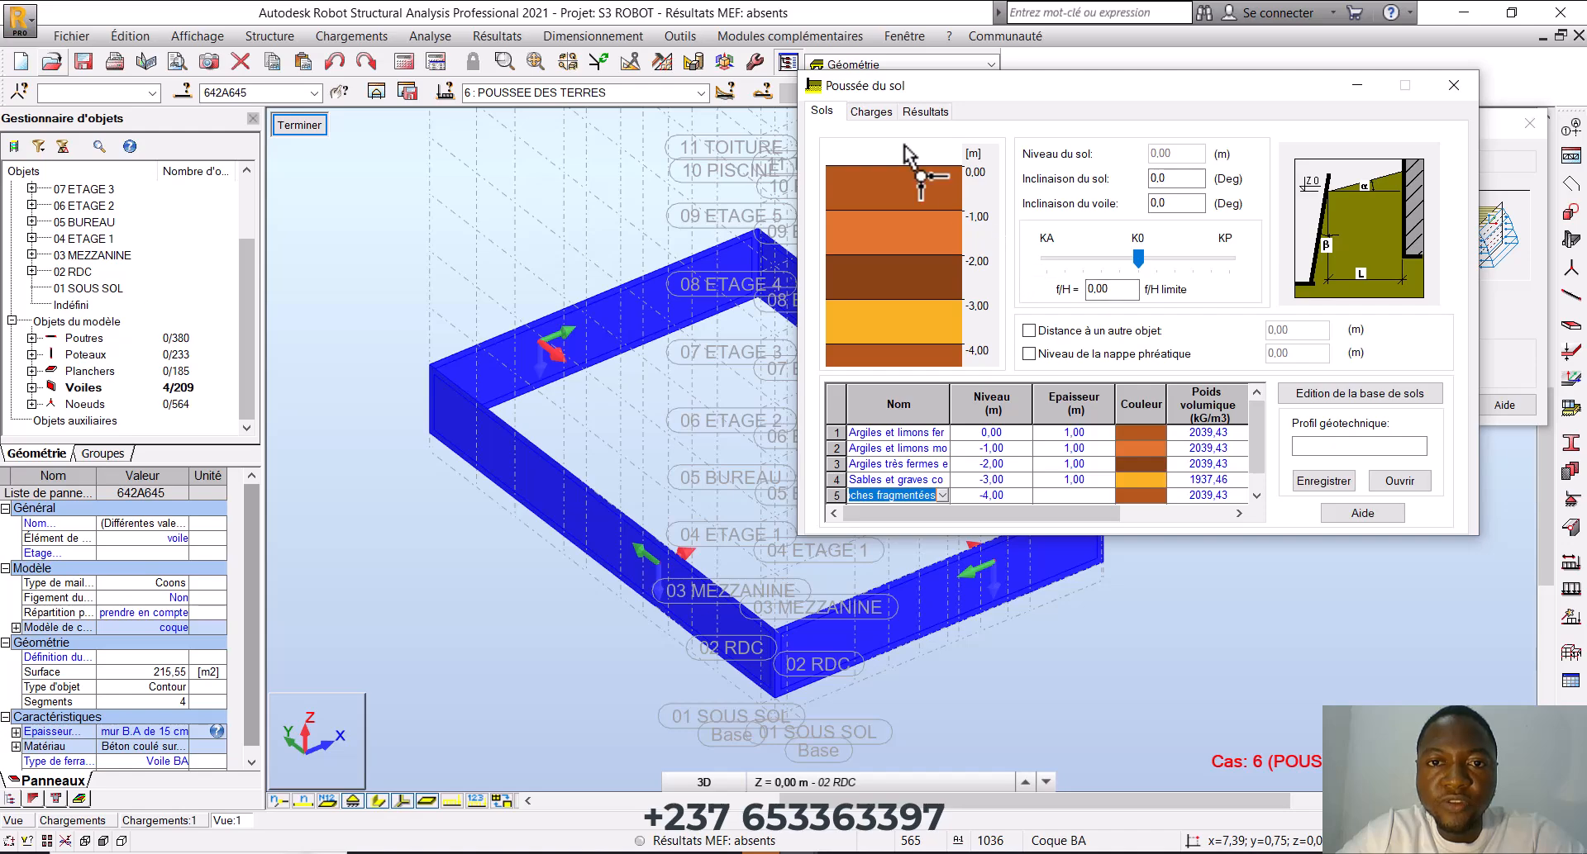
Delete the uniform load a1 from the soil pressure's additional loads
left_click(870, 113)
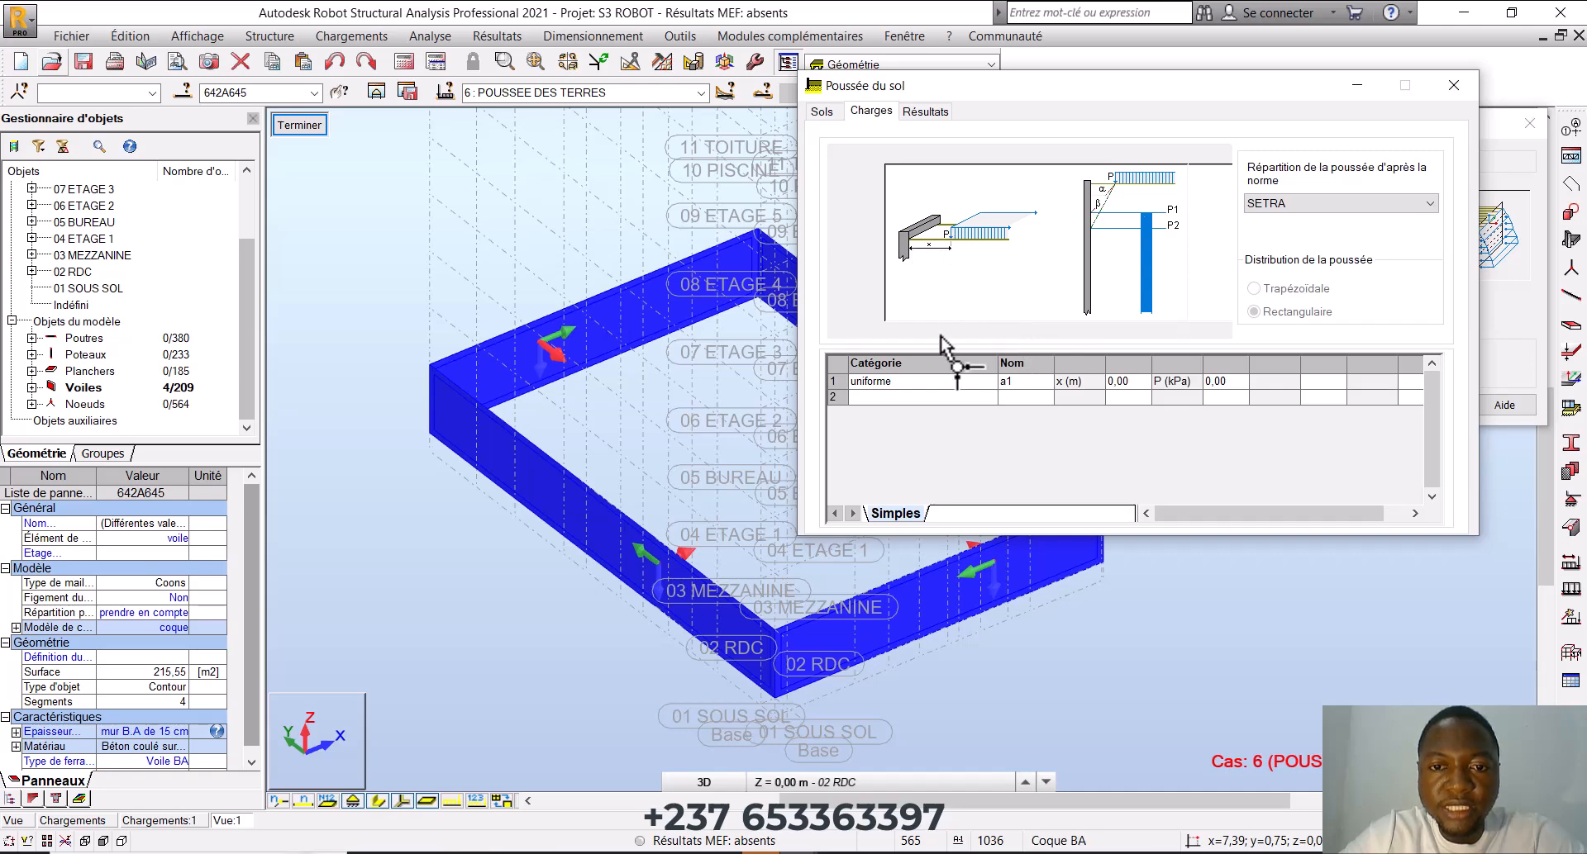
left_click(841, 382)
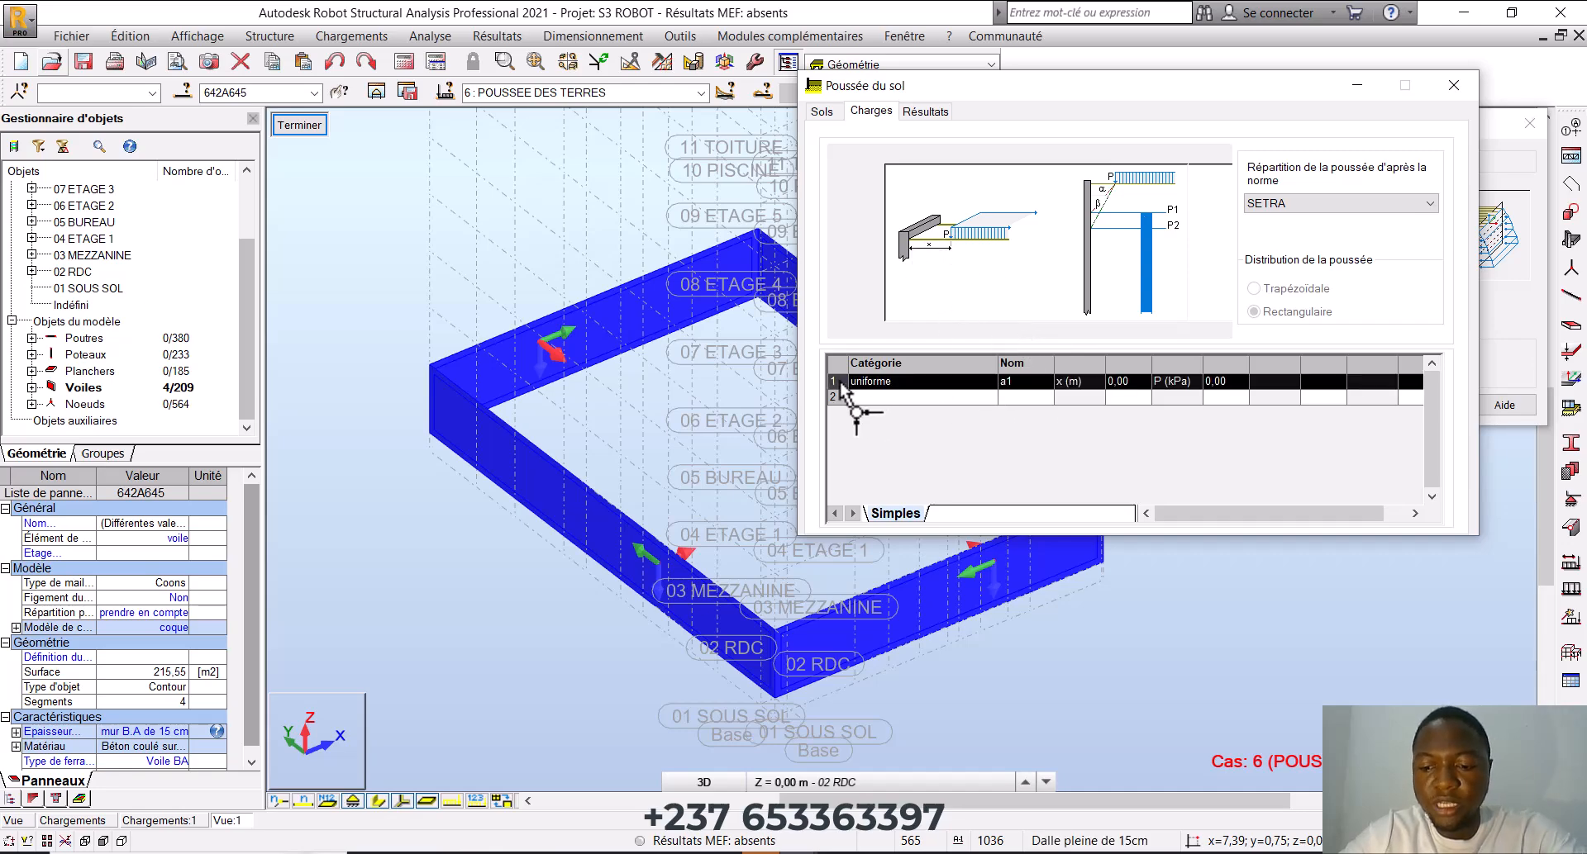
key("Delete")
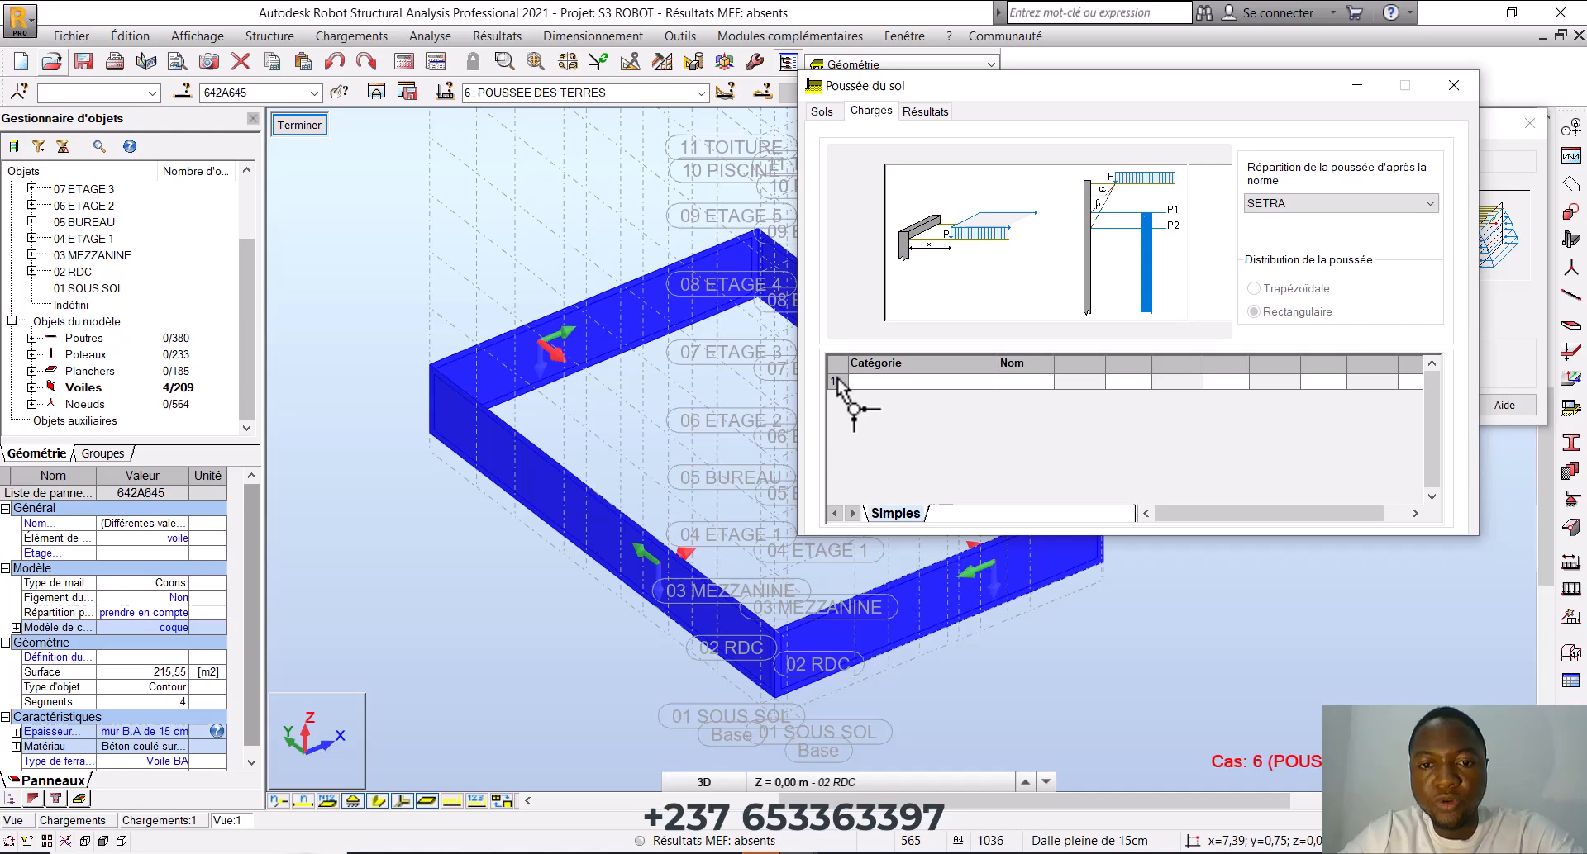
Add a uniform additional load a1 of 10 kPa at x = 0.00 m to the soil pressure, using the SETRA distribution
left_click(992, 381)
left_click(889, 397)
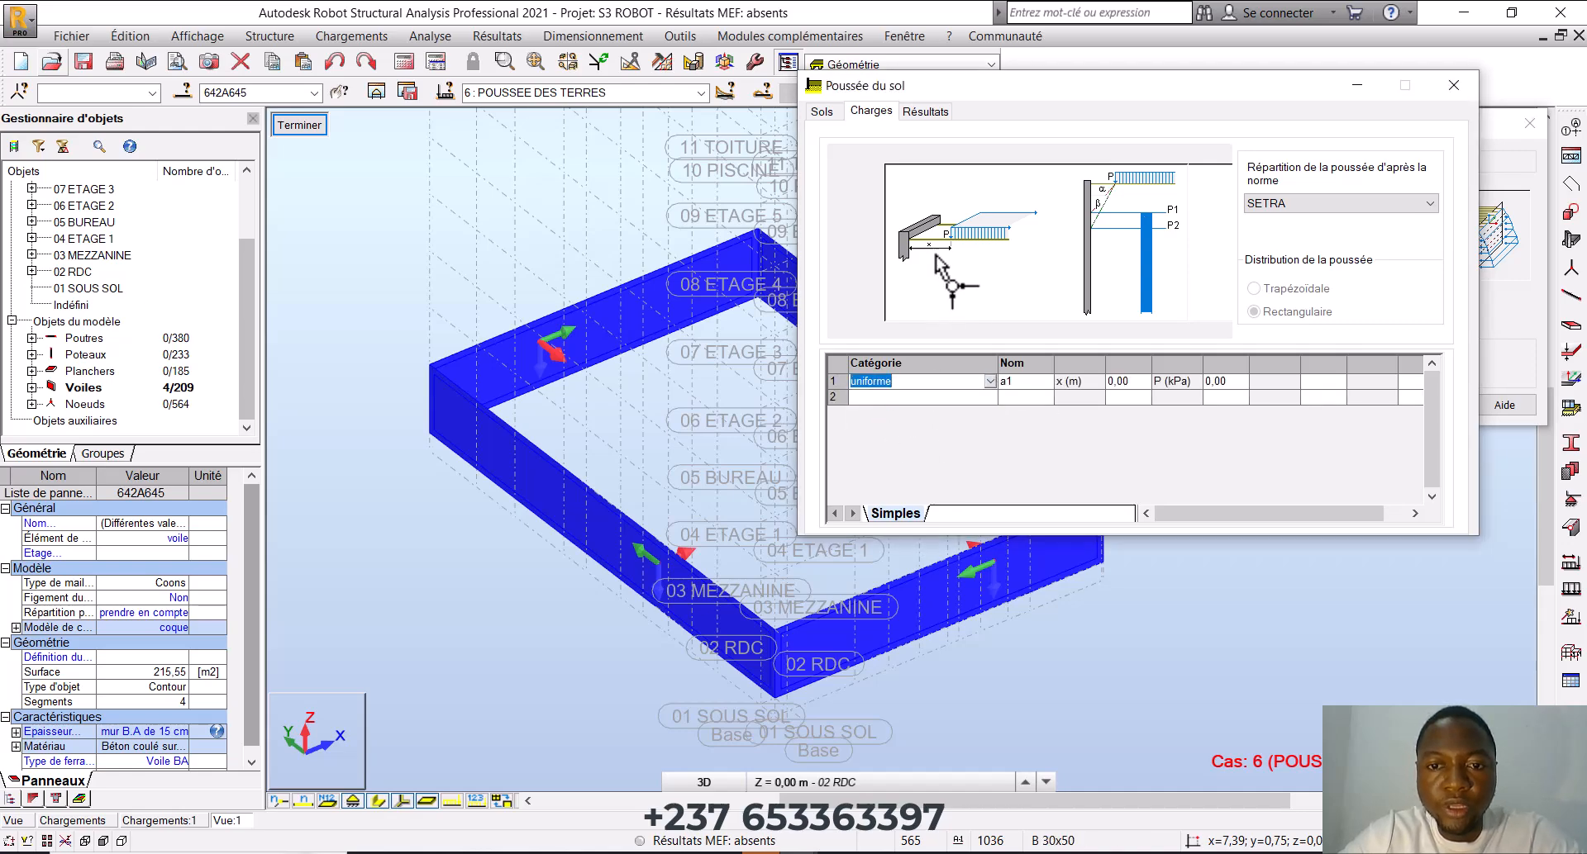
left_click(1009, 382)
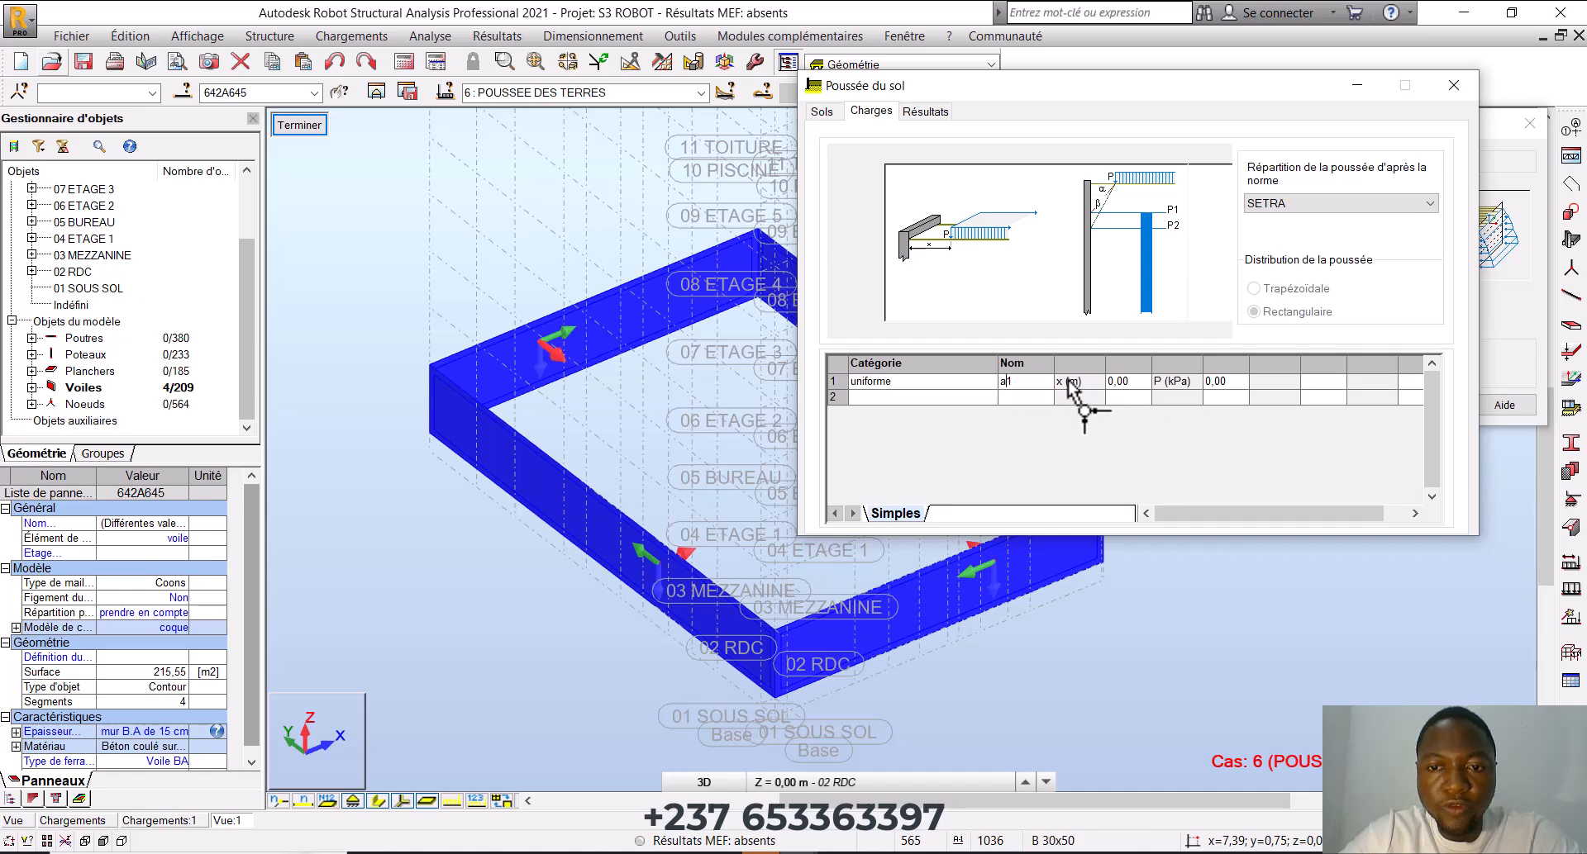
left_click(1232, 382)
left_click_drag(1228, 385, 1202, 393)
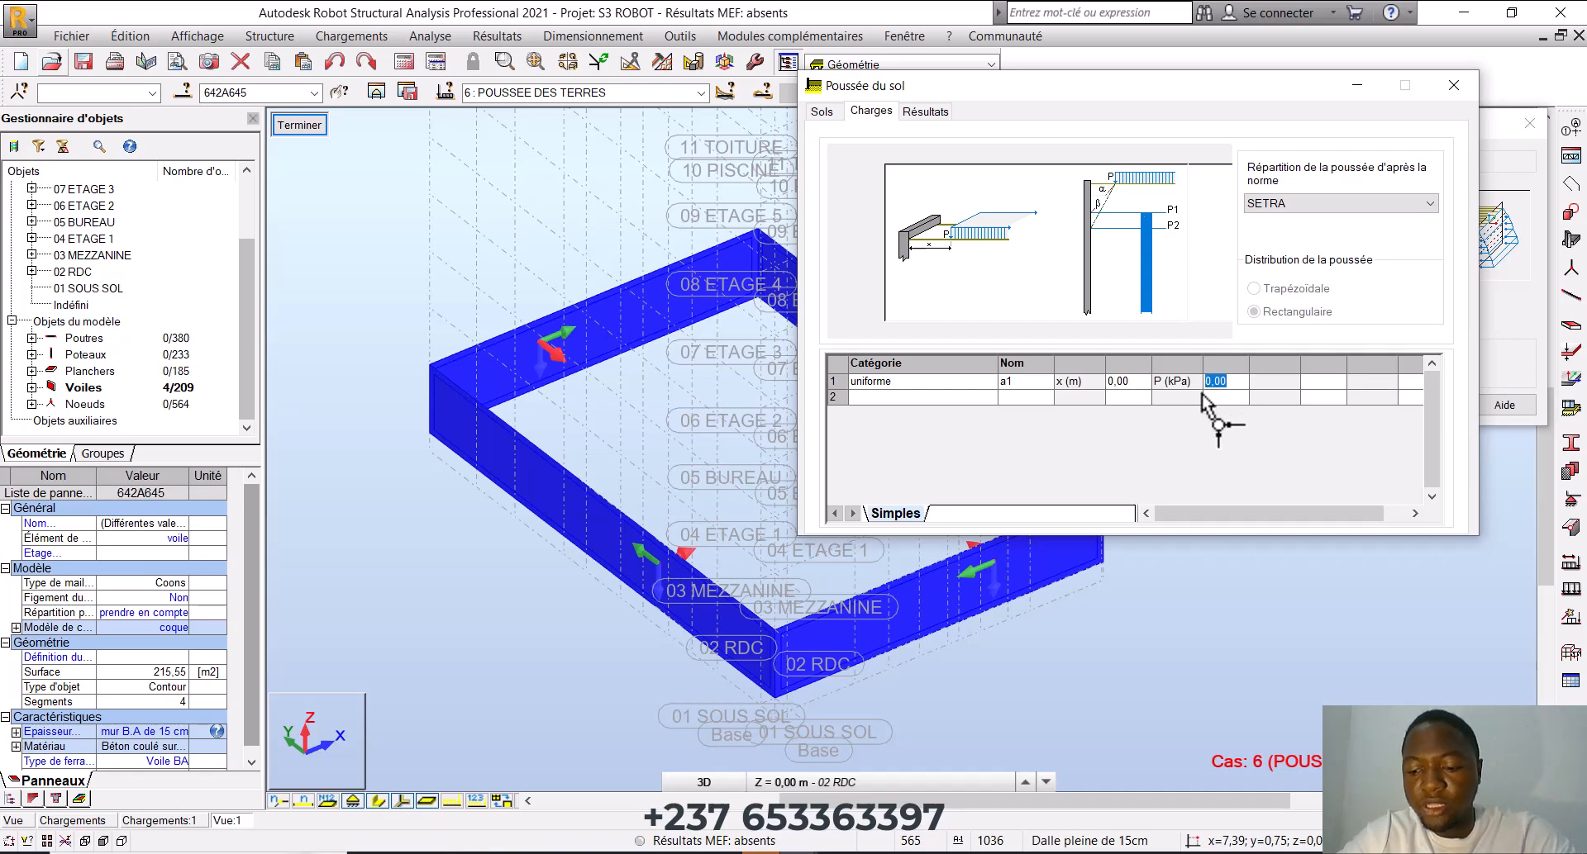
type("10")
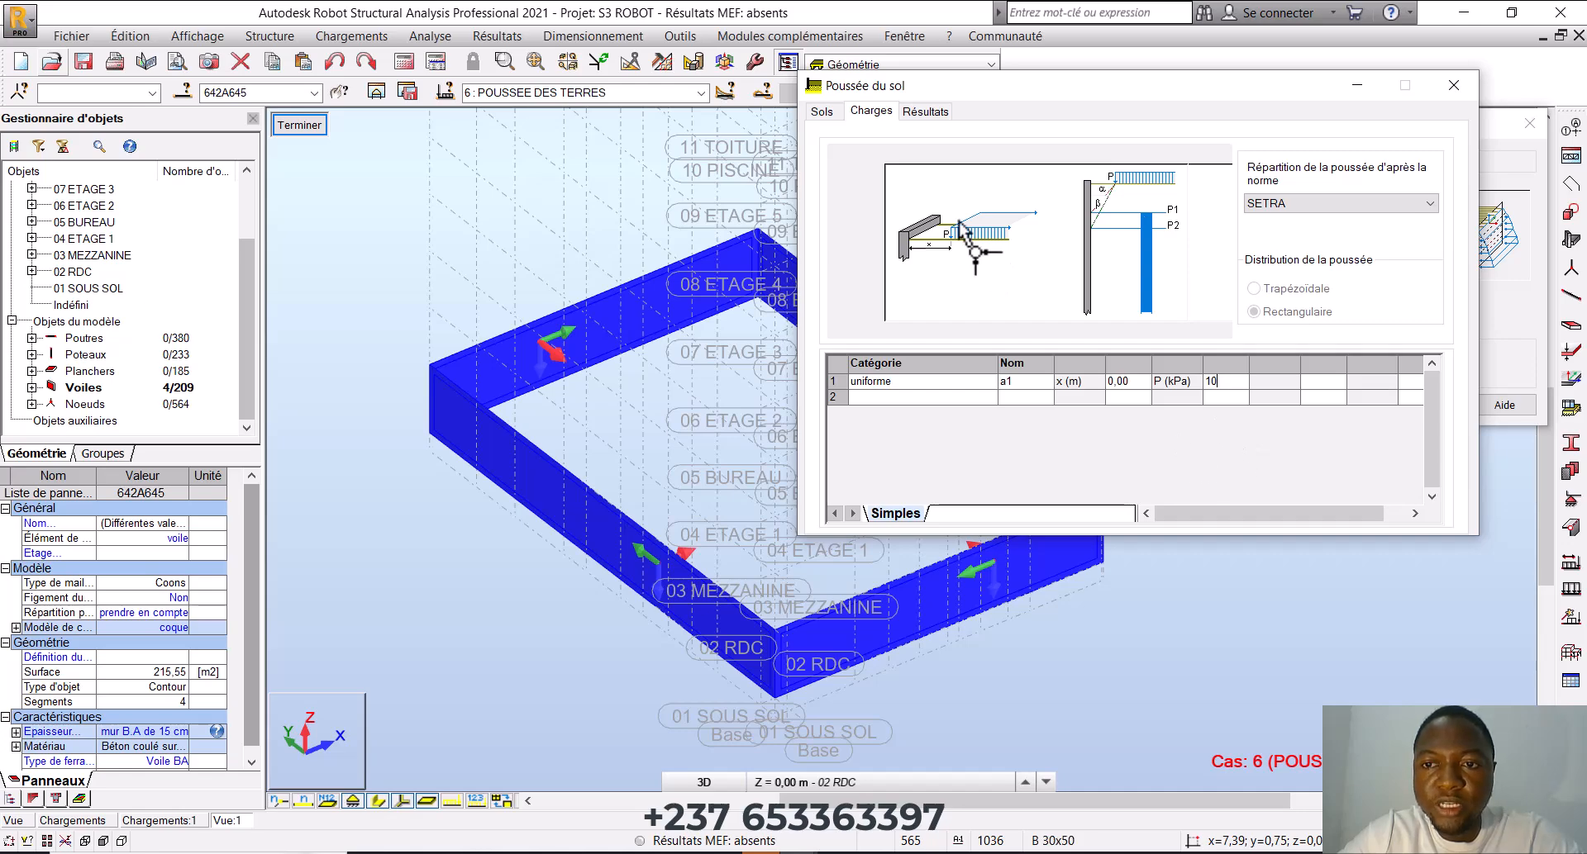
left_click(1322, 207)
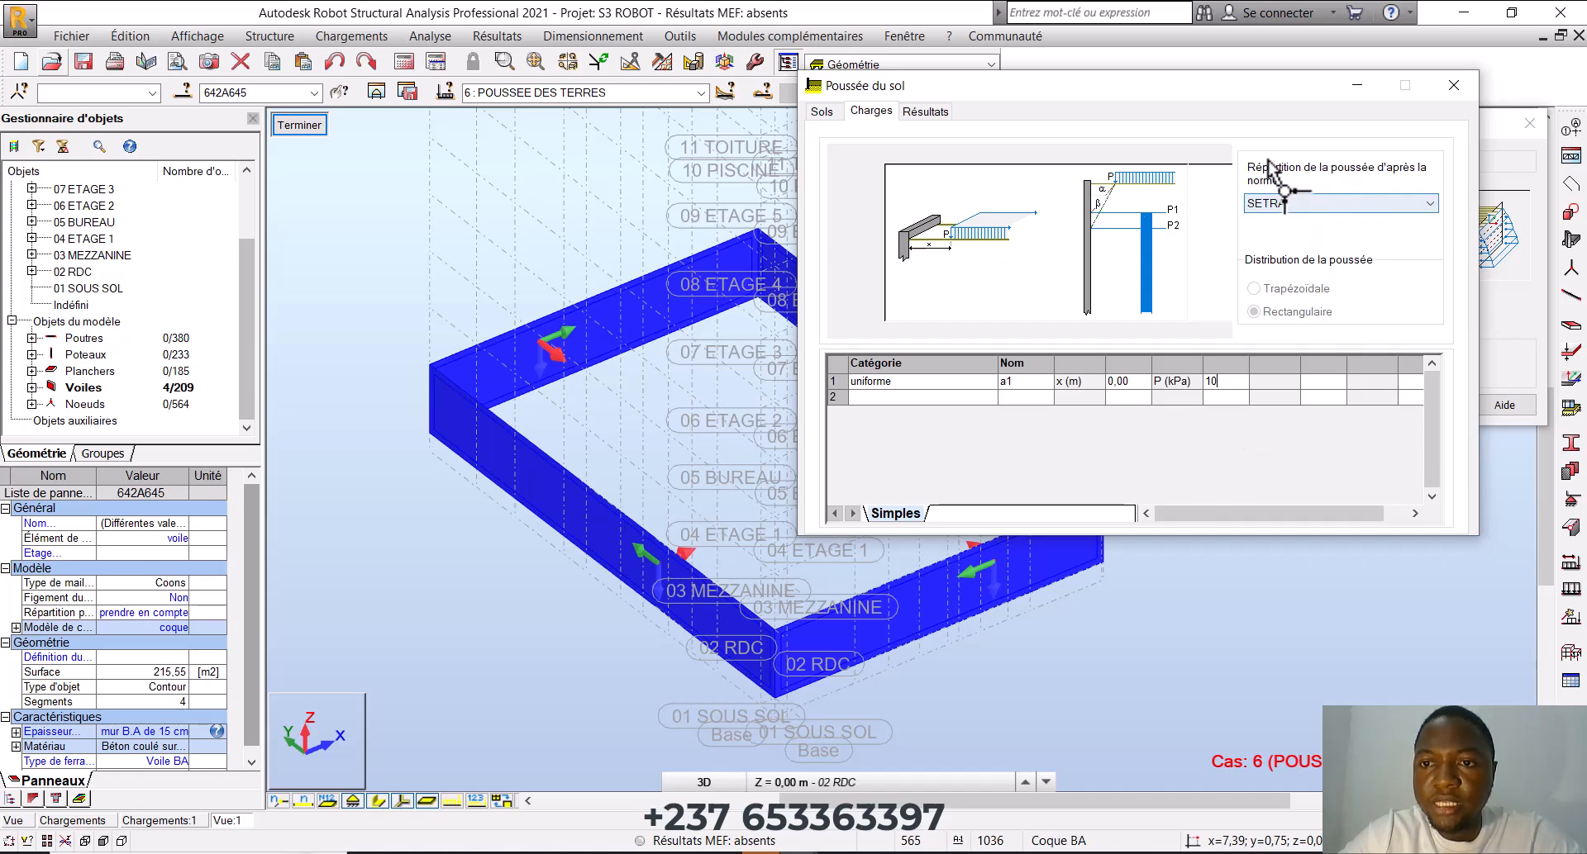
left_click(1292, 205)
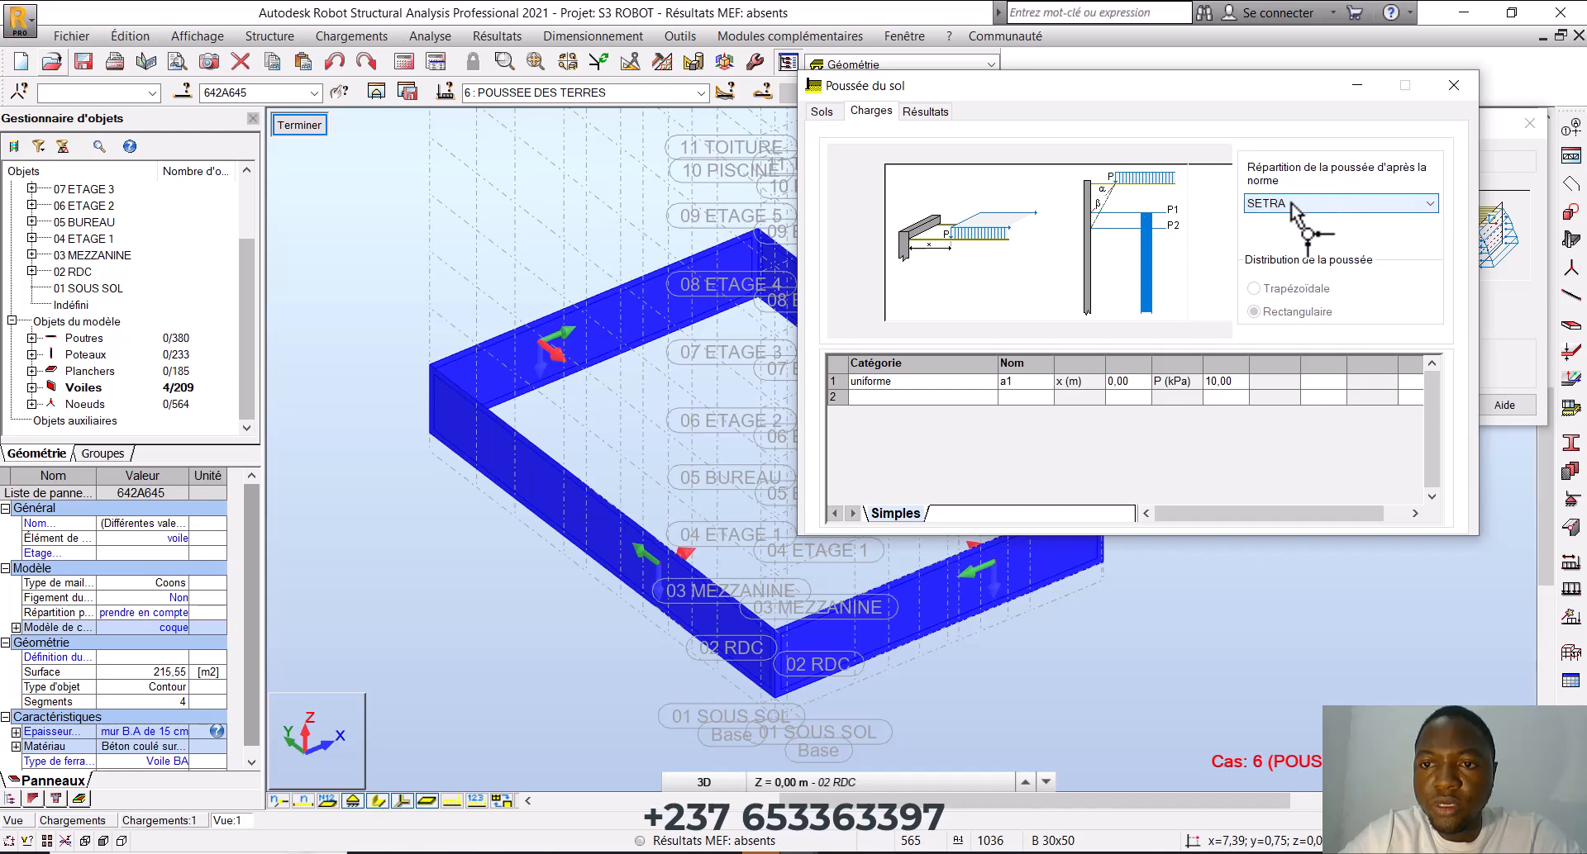
Examine the soil pressure diagram over depth and the soil layer definitions, and close the soil pressure parameters
left_click(922, 112)
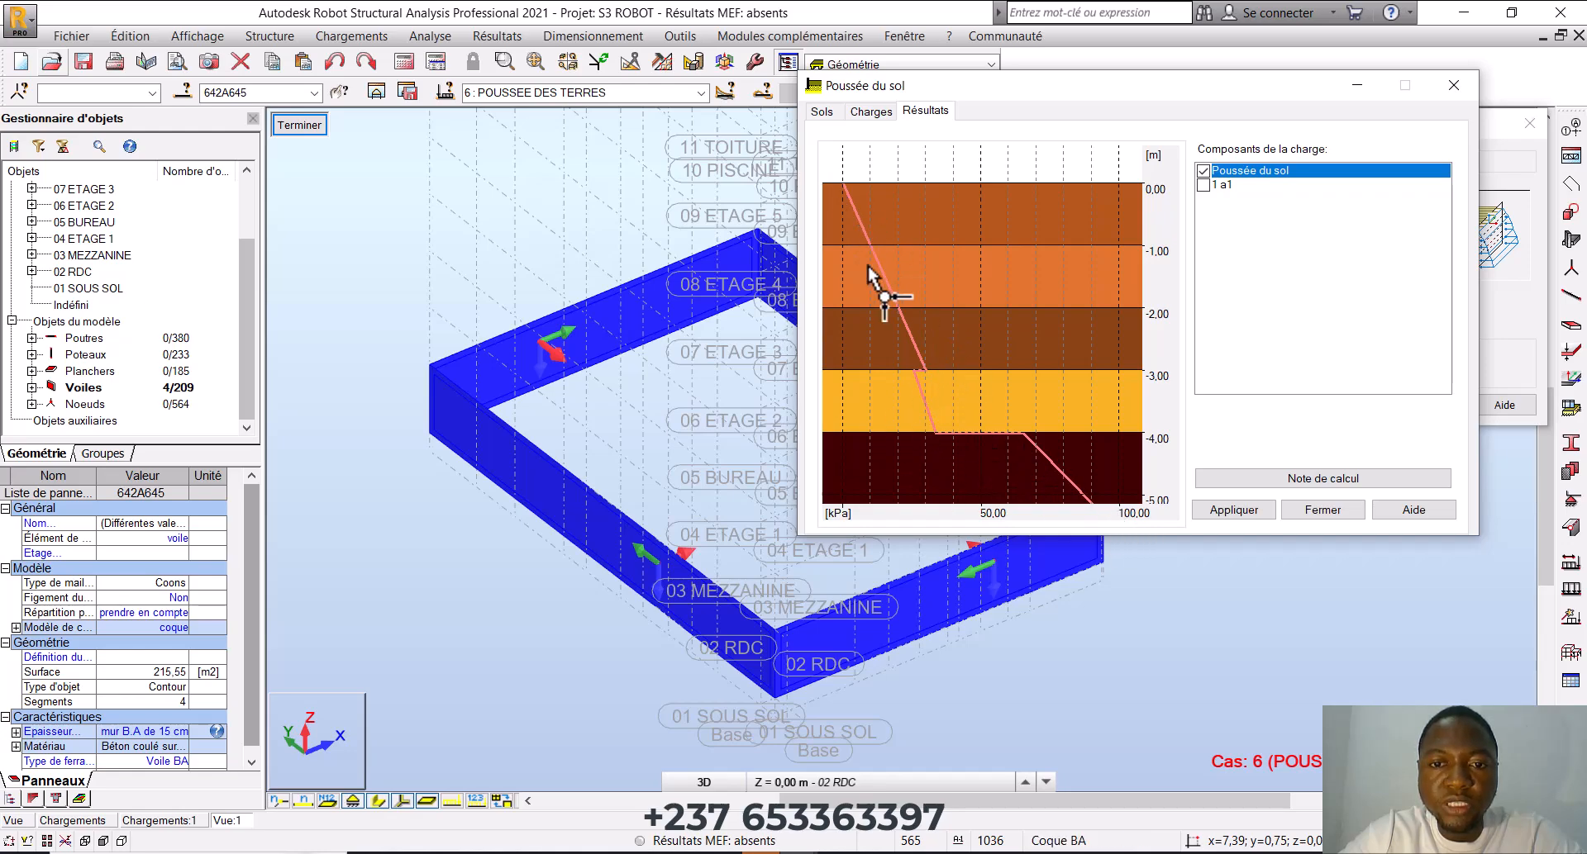
mouse_move(917, 395)
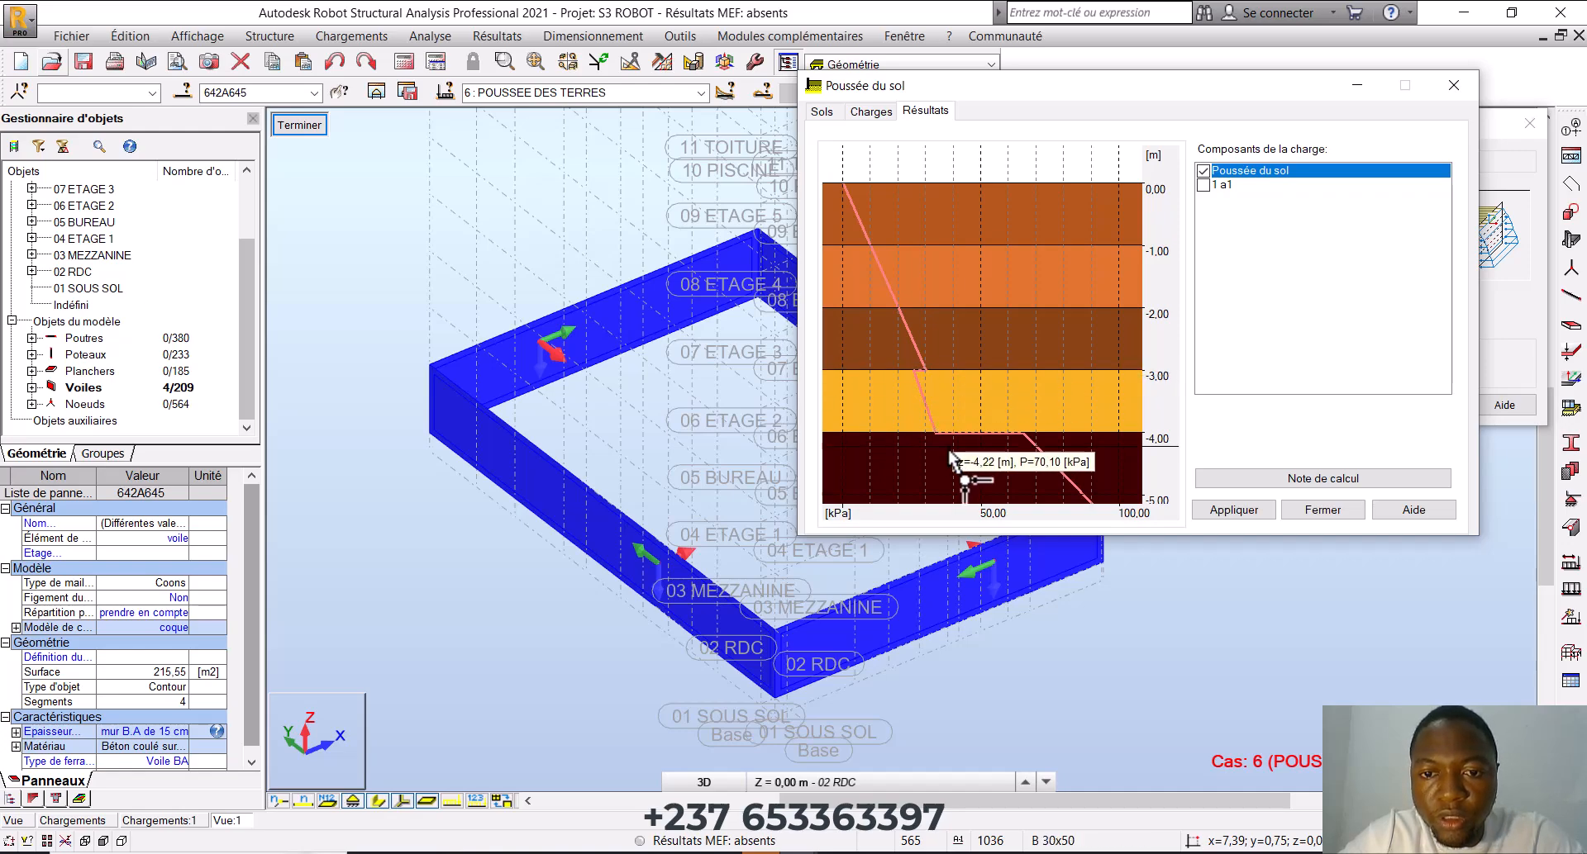
left_click(826, 117)
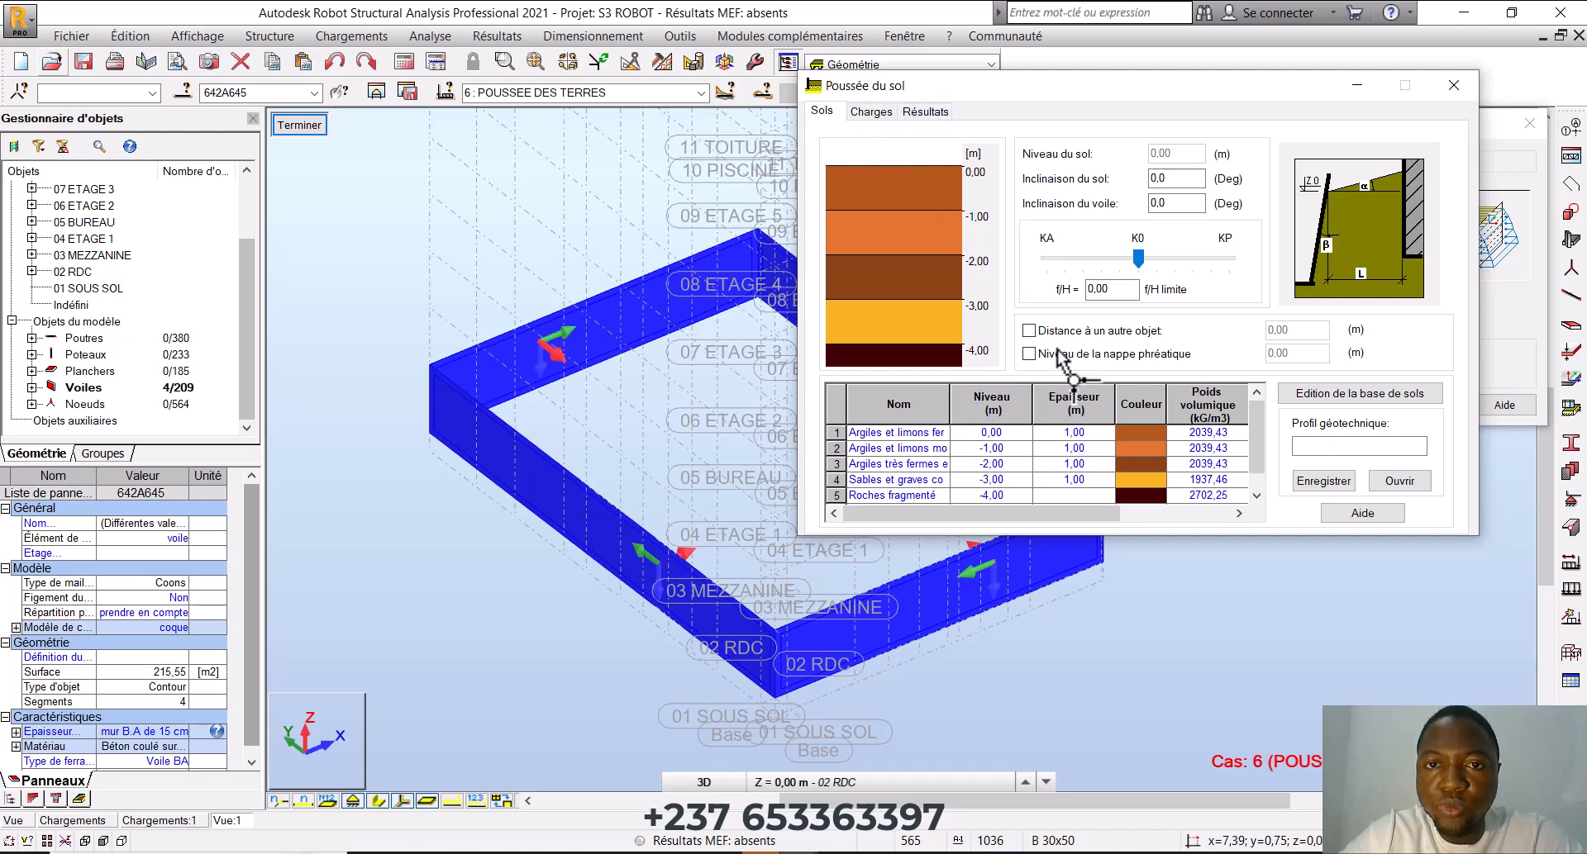
left_click_drag(1022, 90, 902, 202)
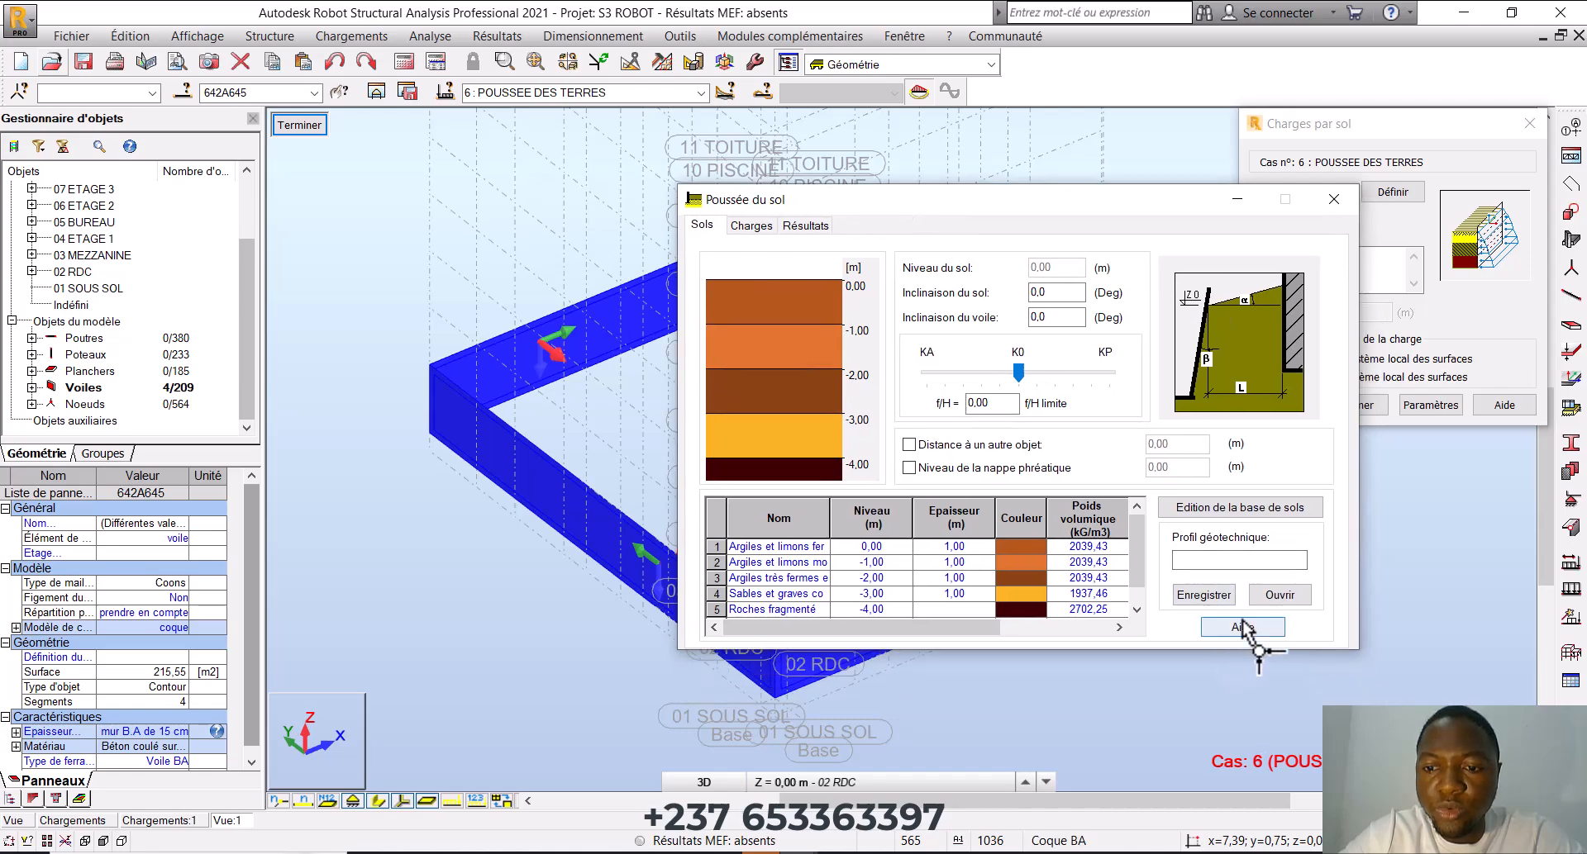
left_click(1339, 207)
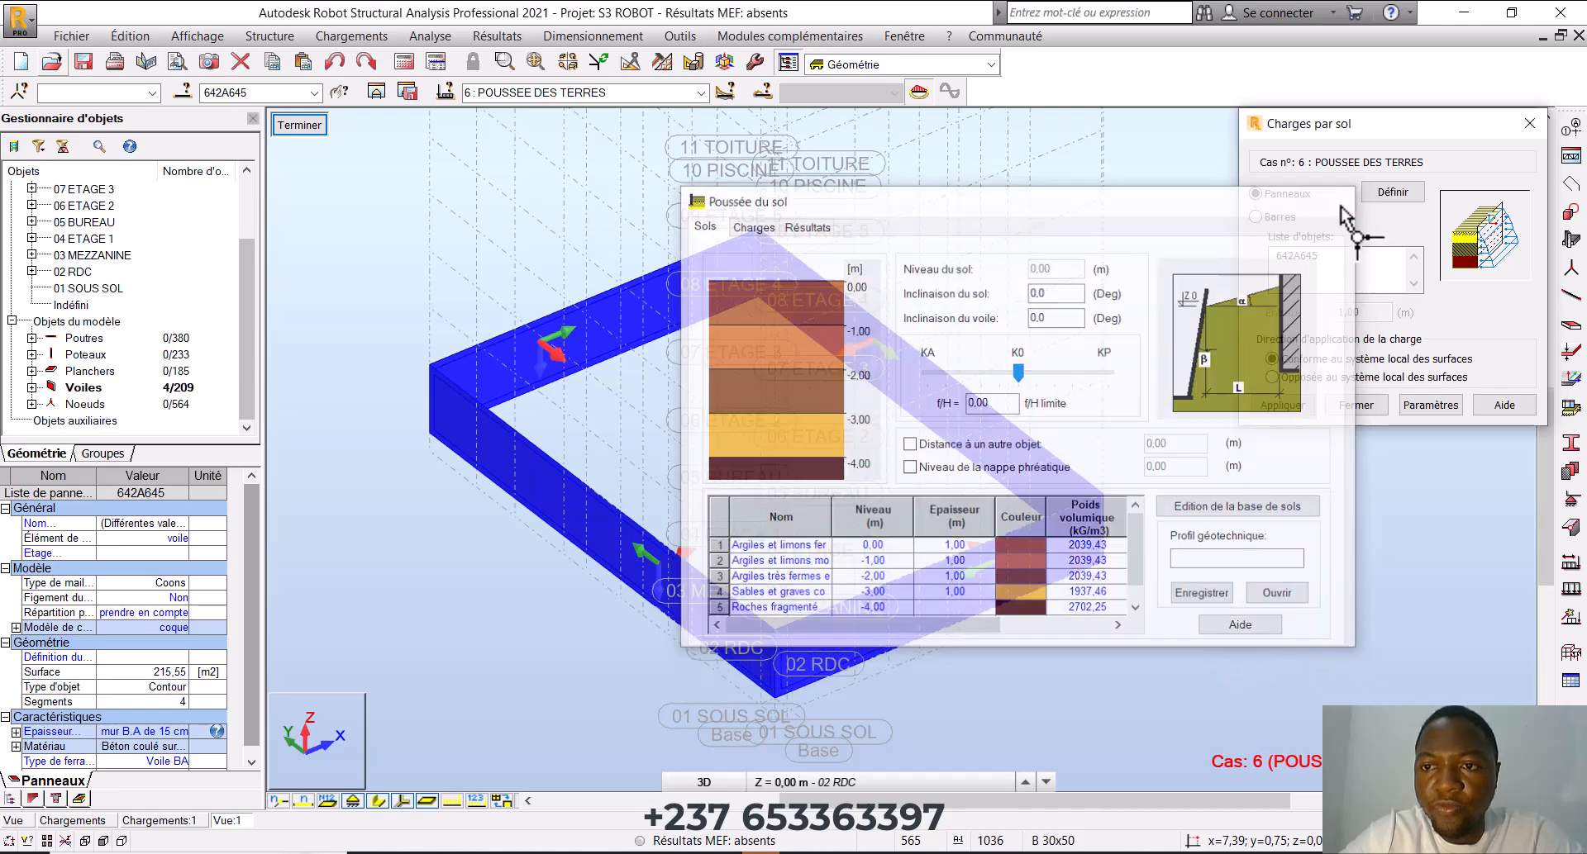
Apply the layered soil pressure to wall panels 642 to 645, conforming to the local system of the surfaces
left_click_drag(1382, 132, 1213, 188)
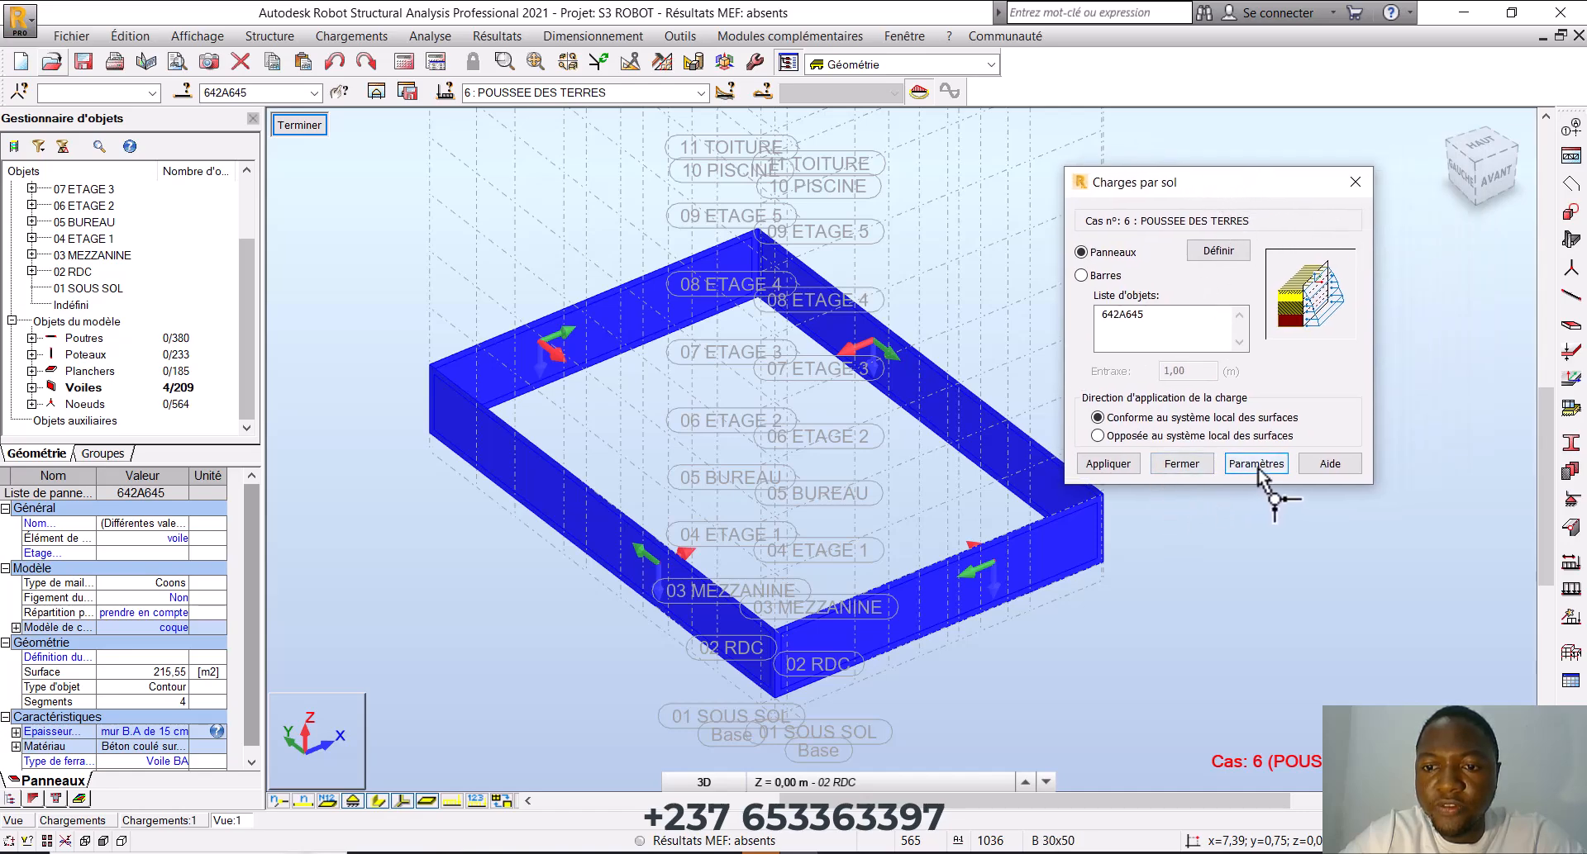
left_click(1129, 464)
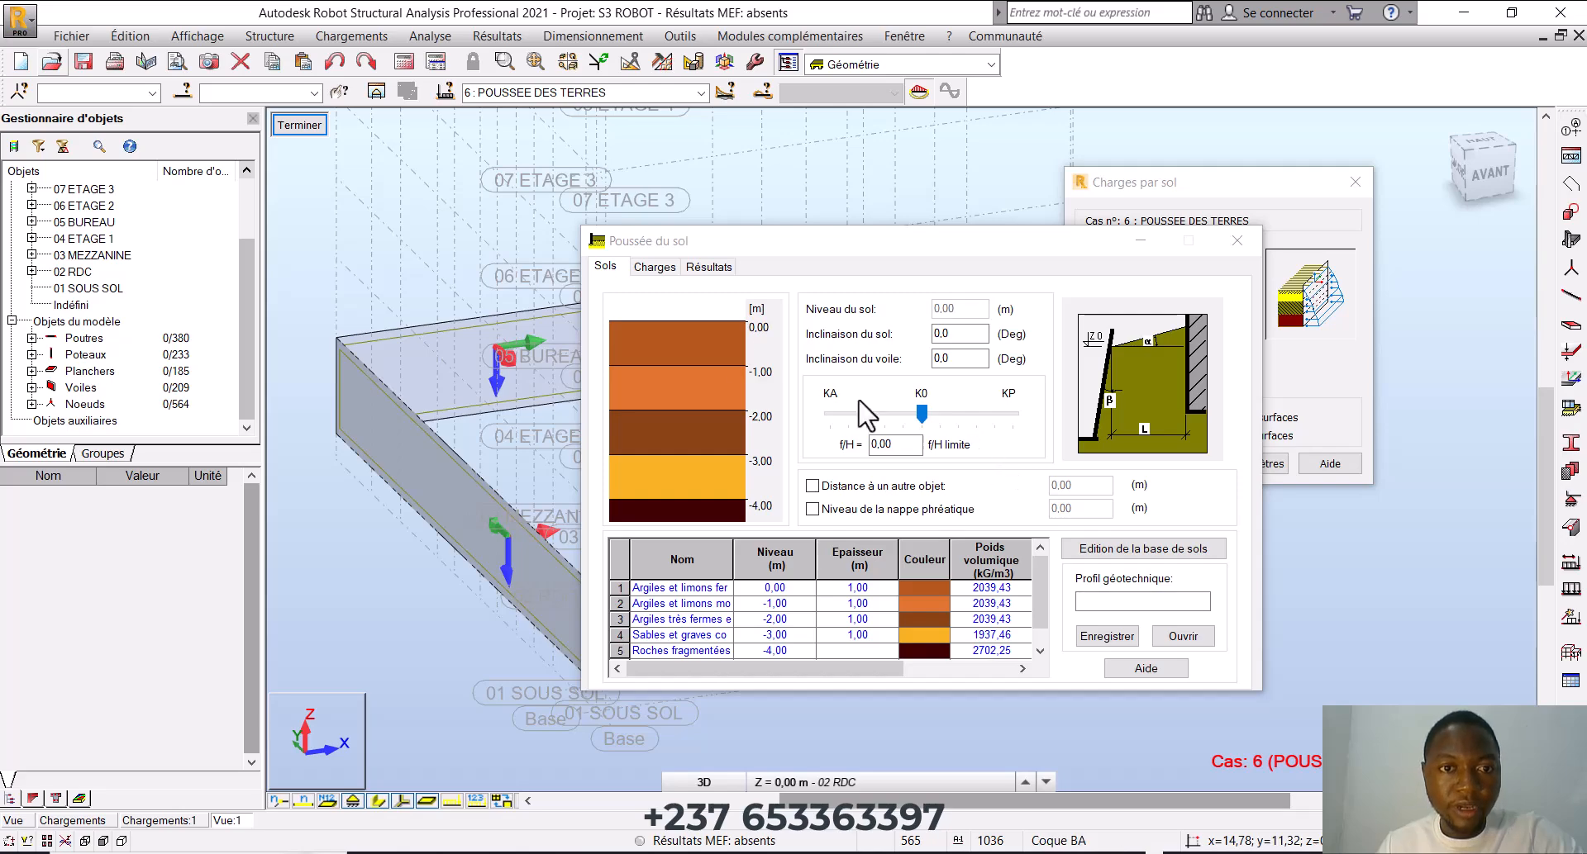
left_click(709, 267)
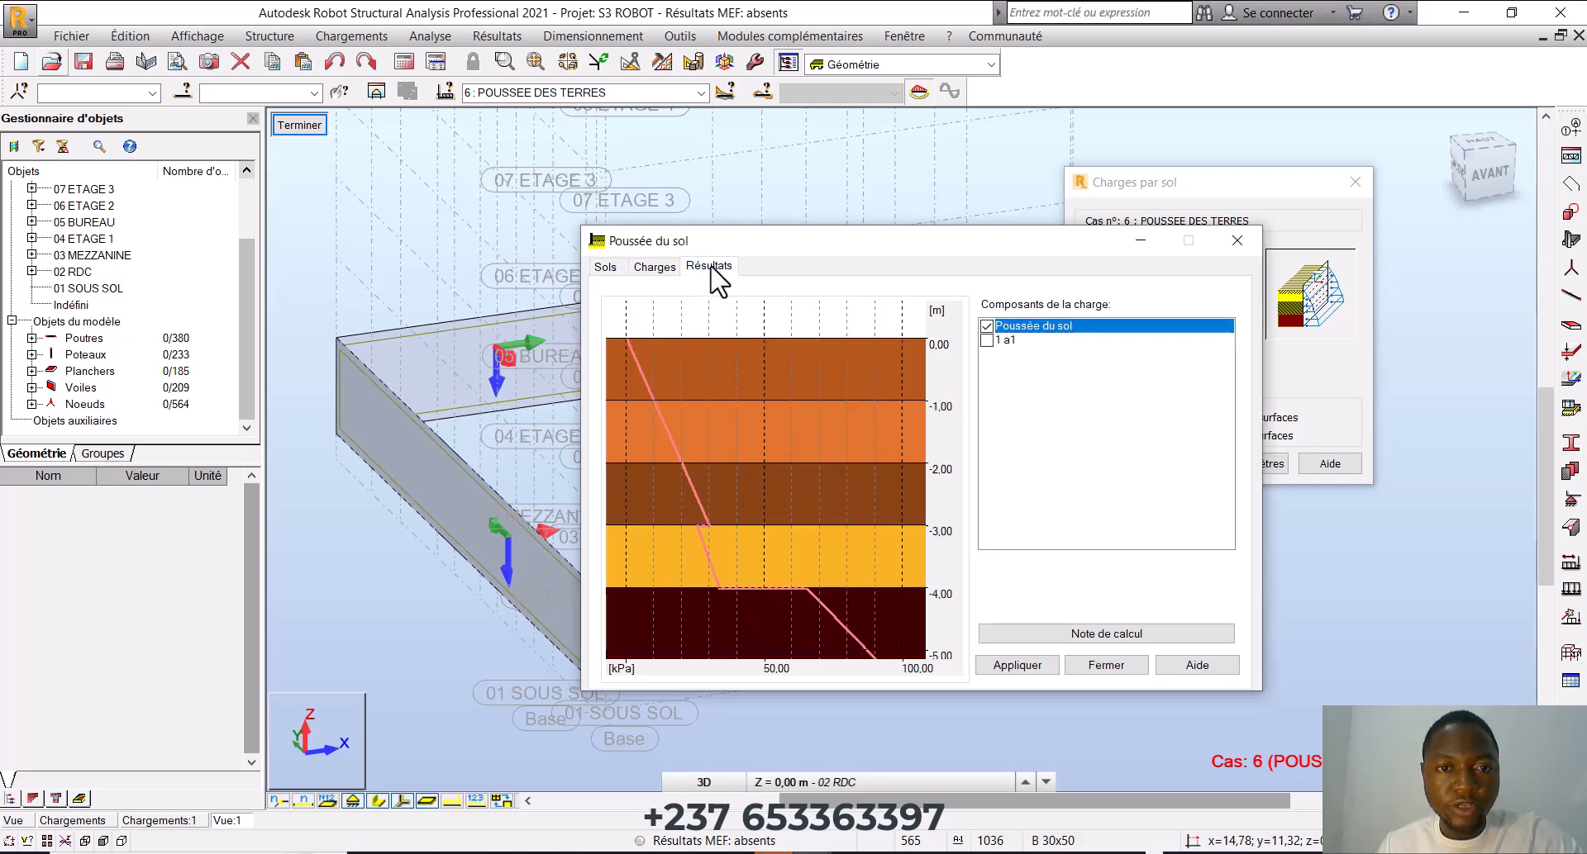
left_click(1025, 666)
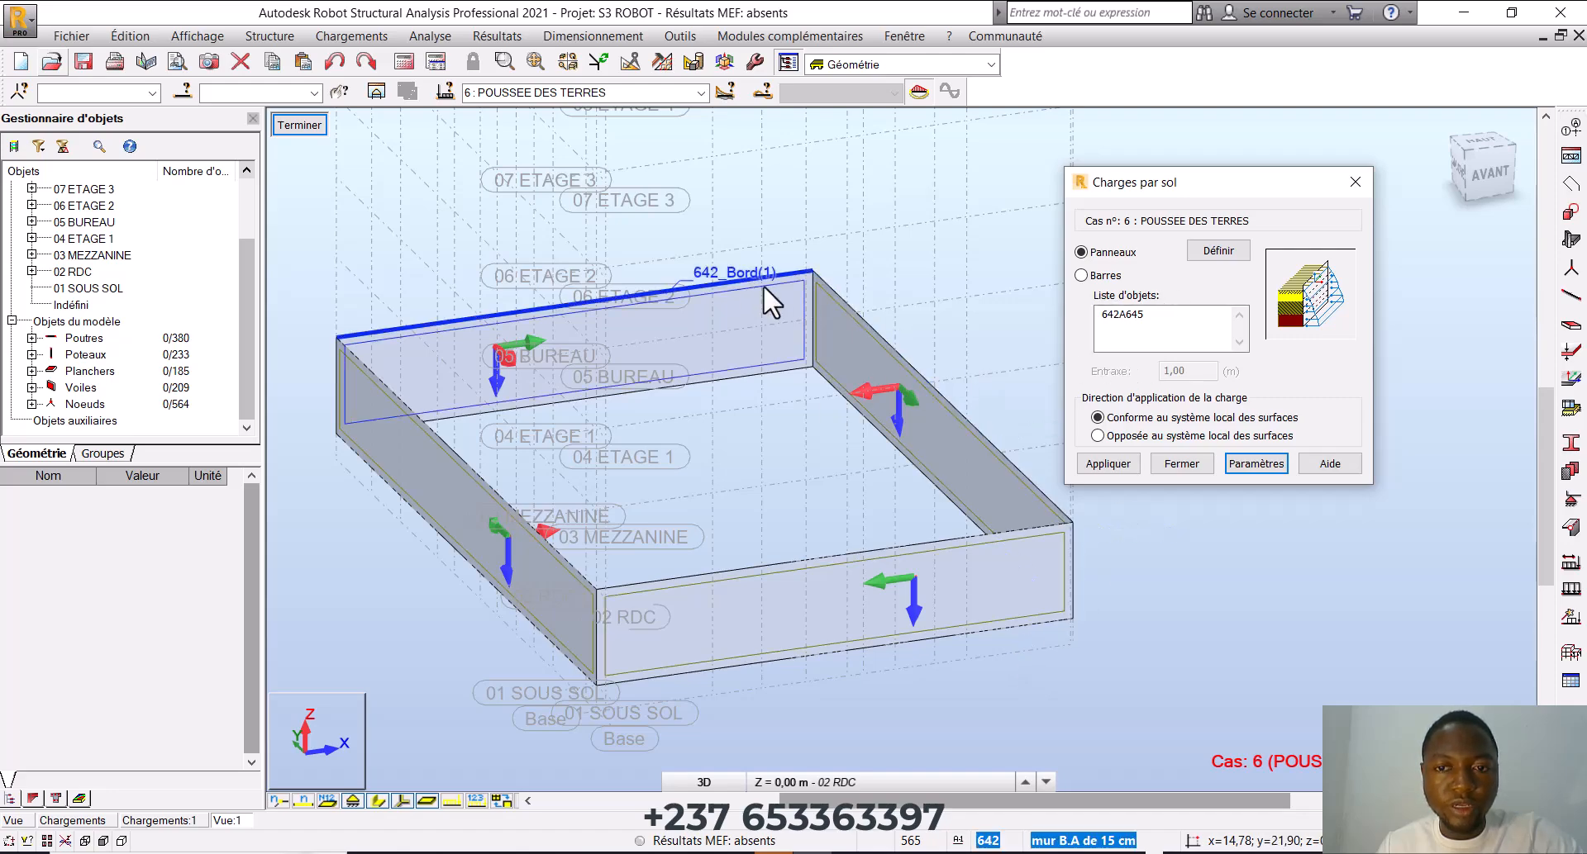
left_click(1149, 321)
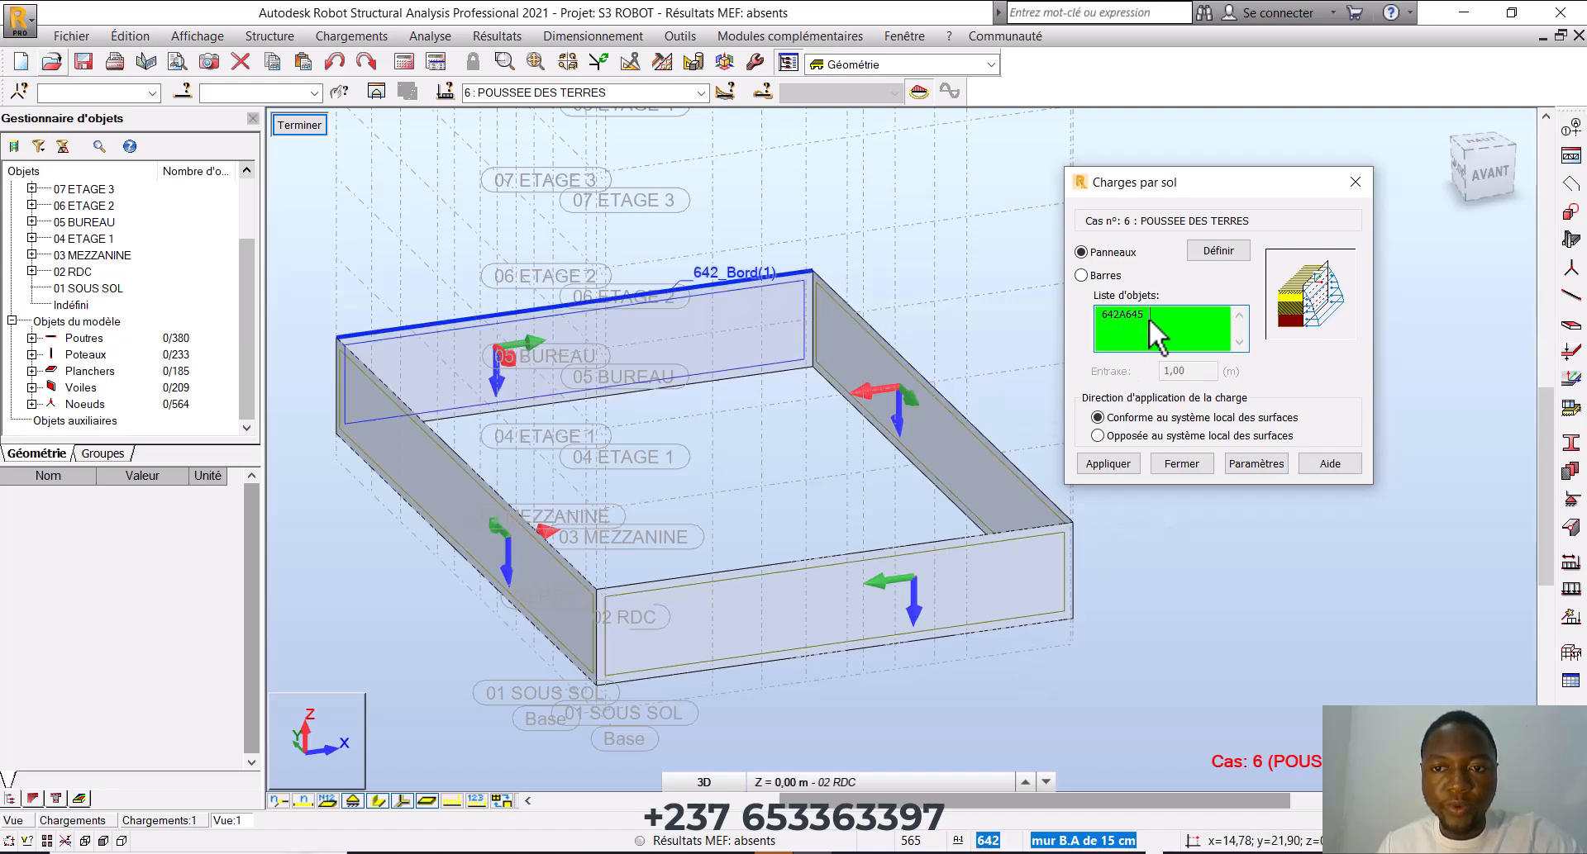
left_click(1117, 464)
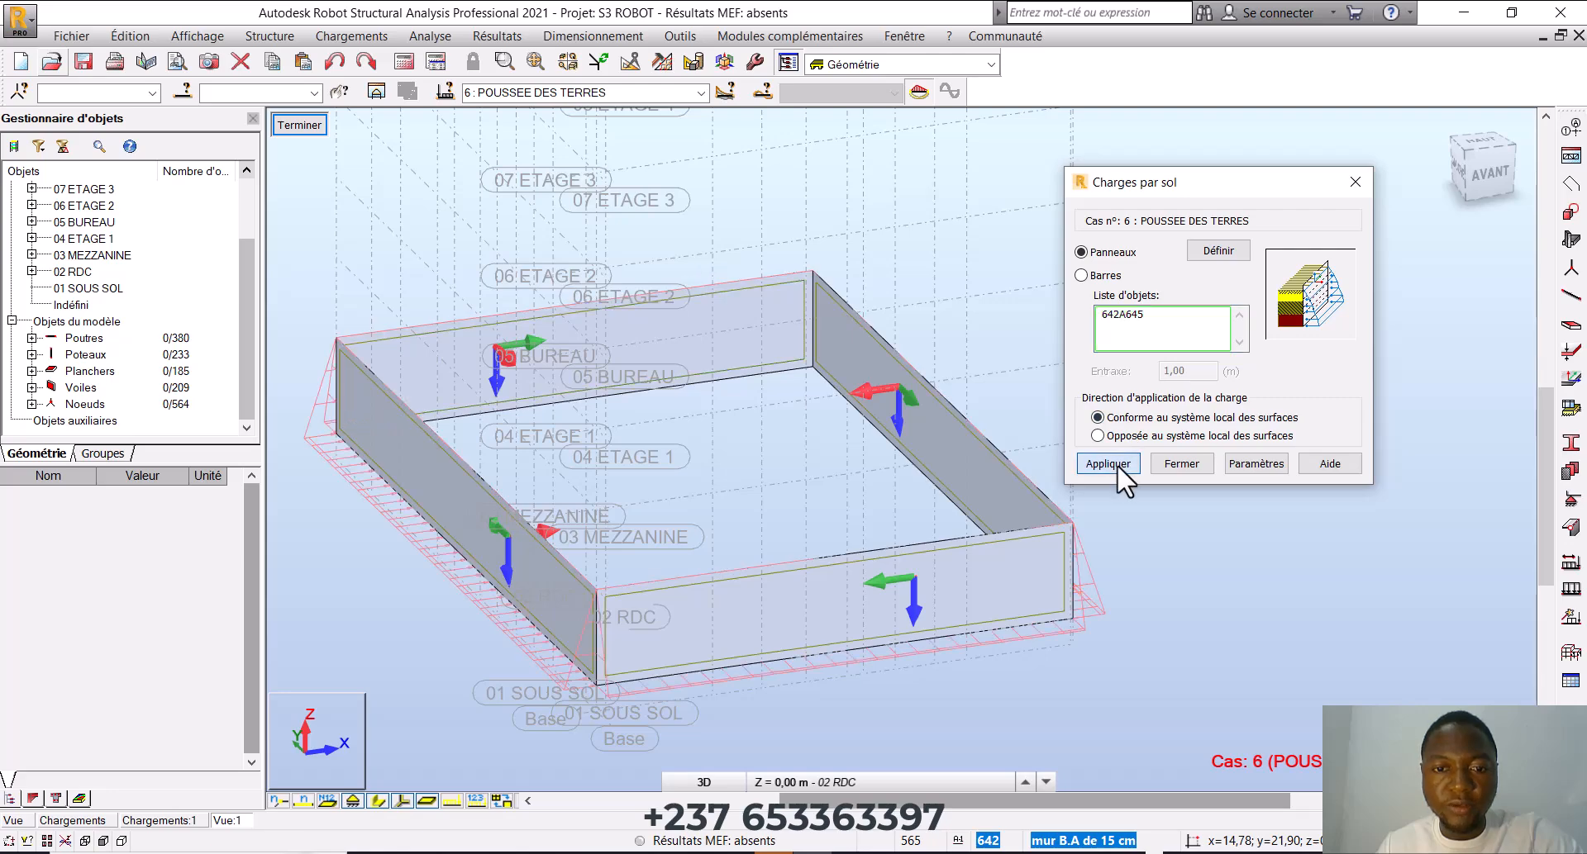
left_click(1355, 181)
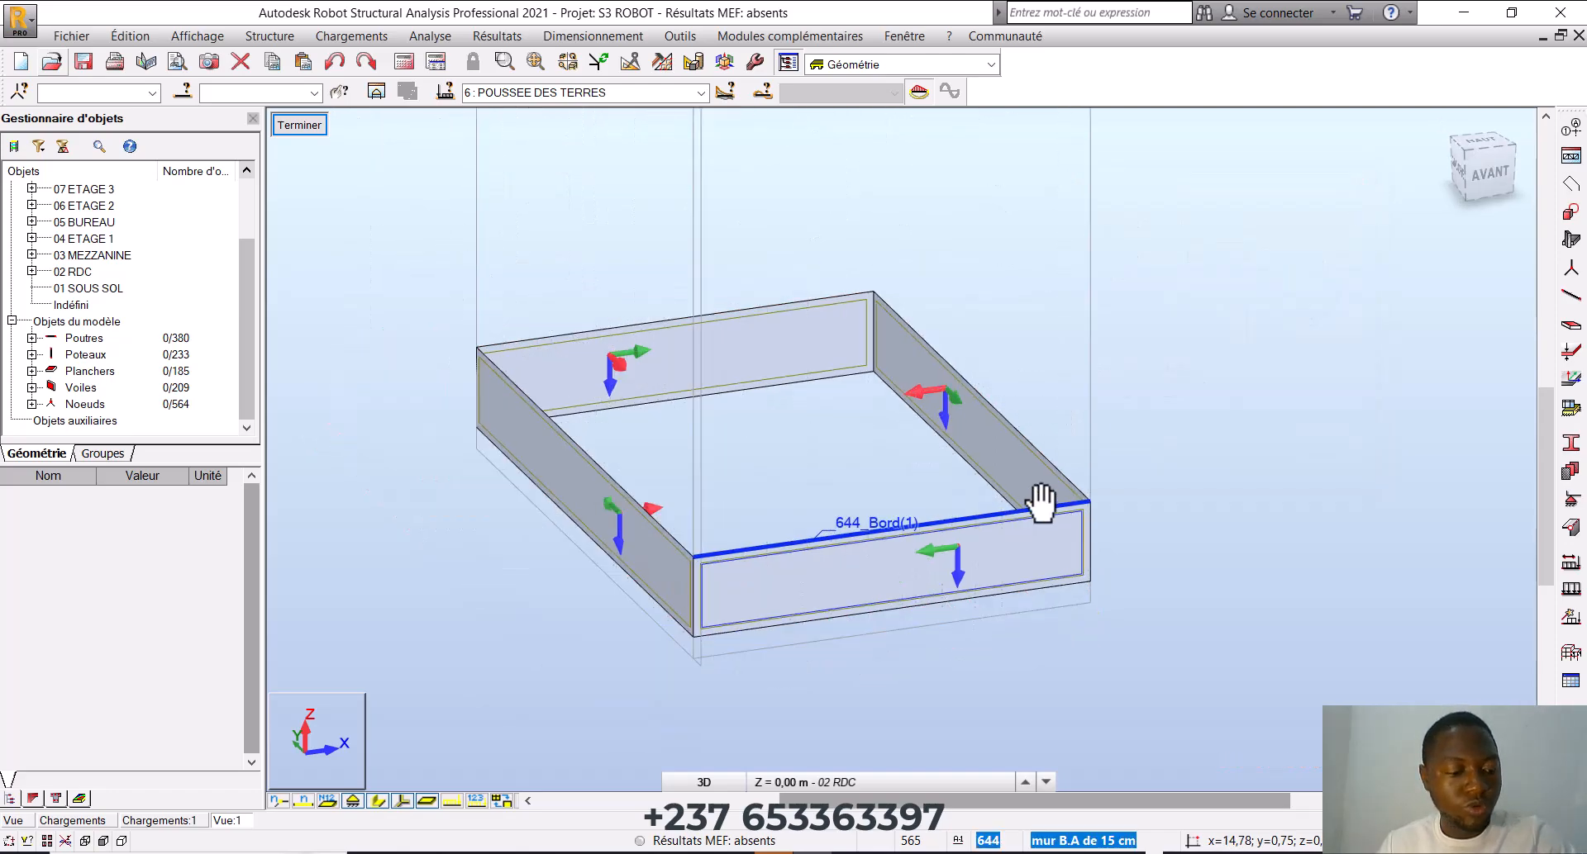
Delete all five POUSSEE DES TERRES surface load rows on panels 642 to 645 from the load table
middle_click_drag(1041, 500, 1123, 493, "shift")
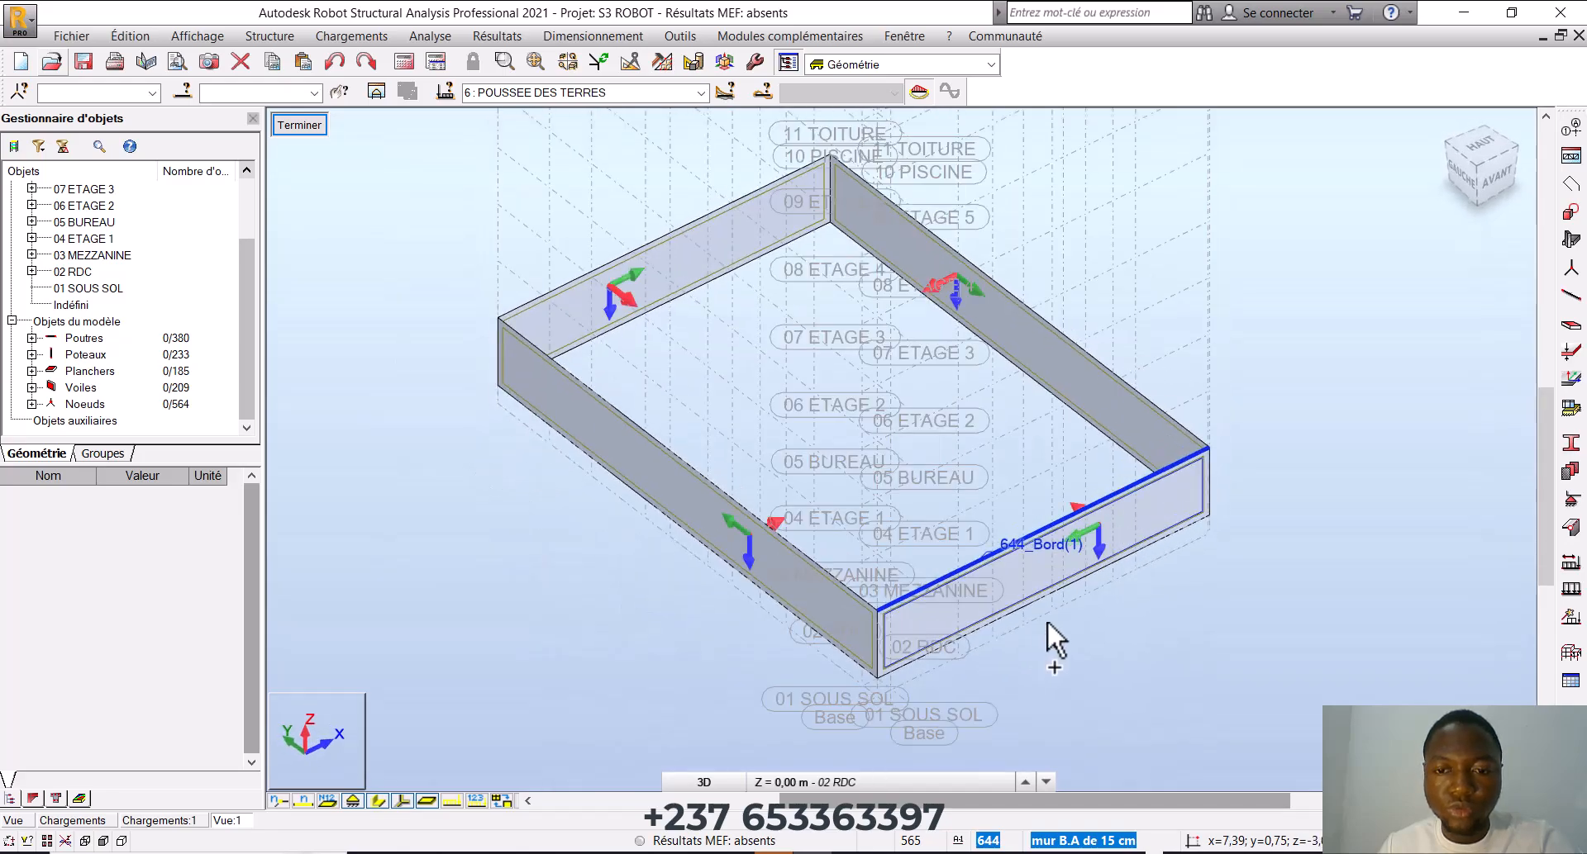
scroll(1048, 620, "up", 10)
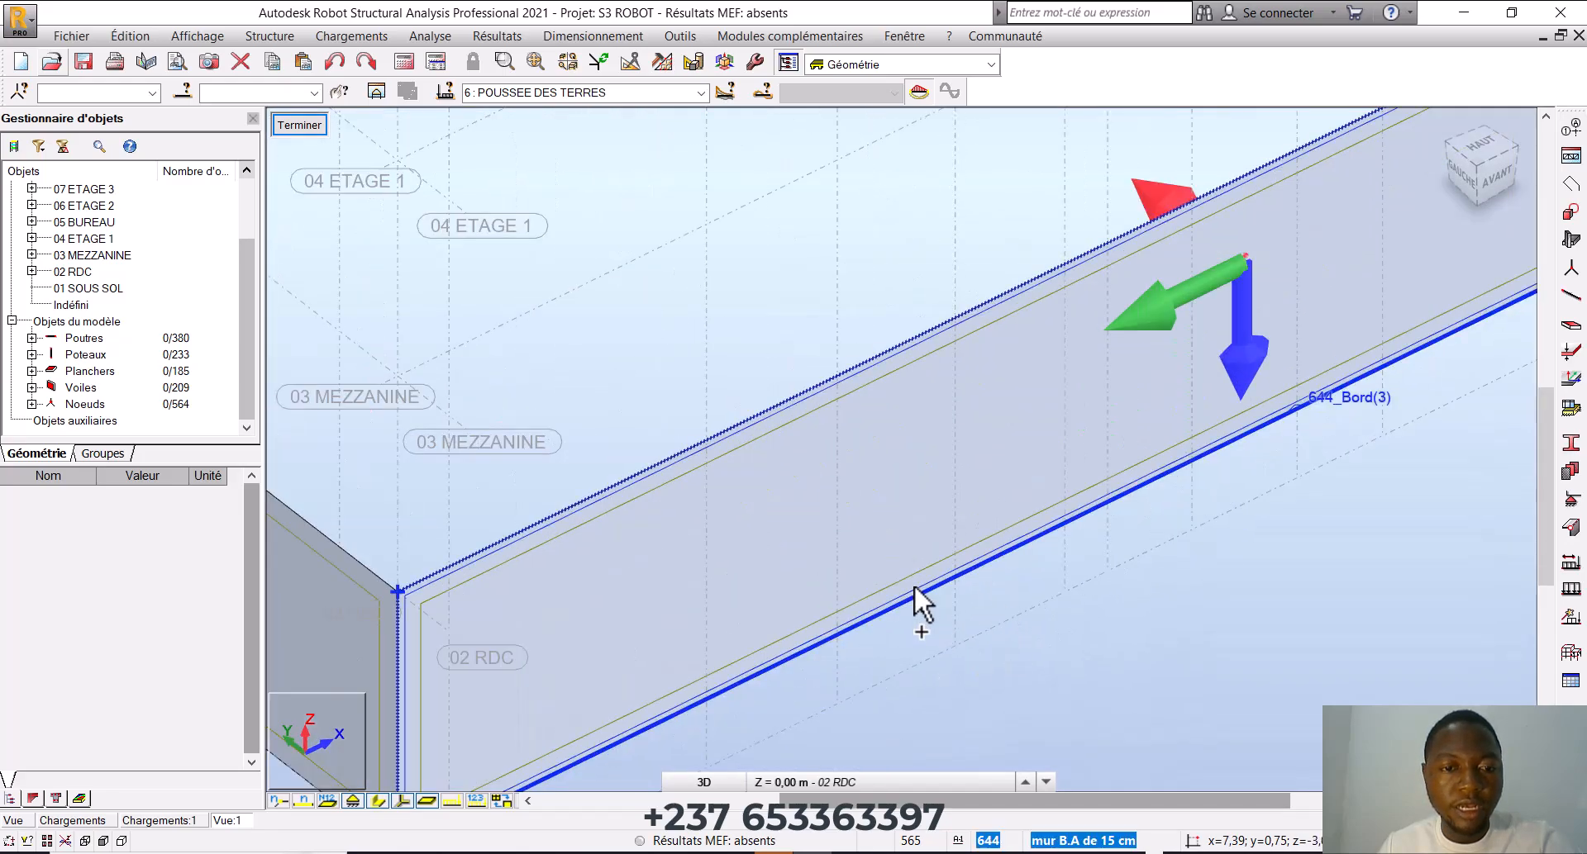
scroll(914, 584, "down", 5)
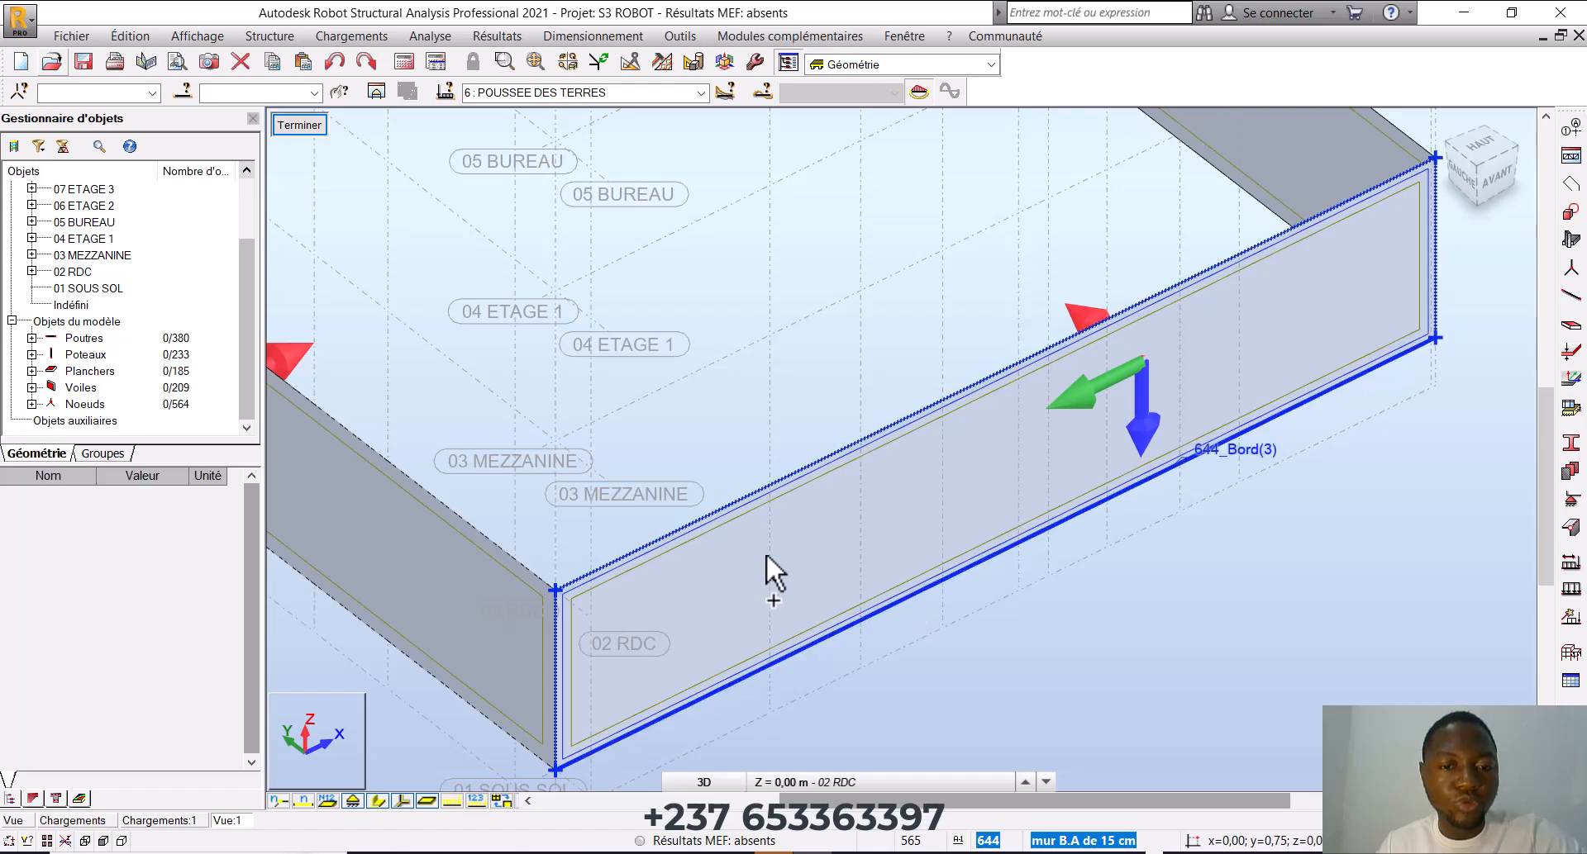
scroll(766, 555, "down", 4)
left_click(186, 822)
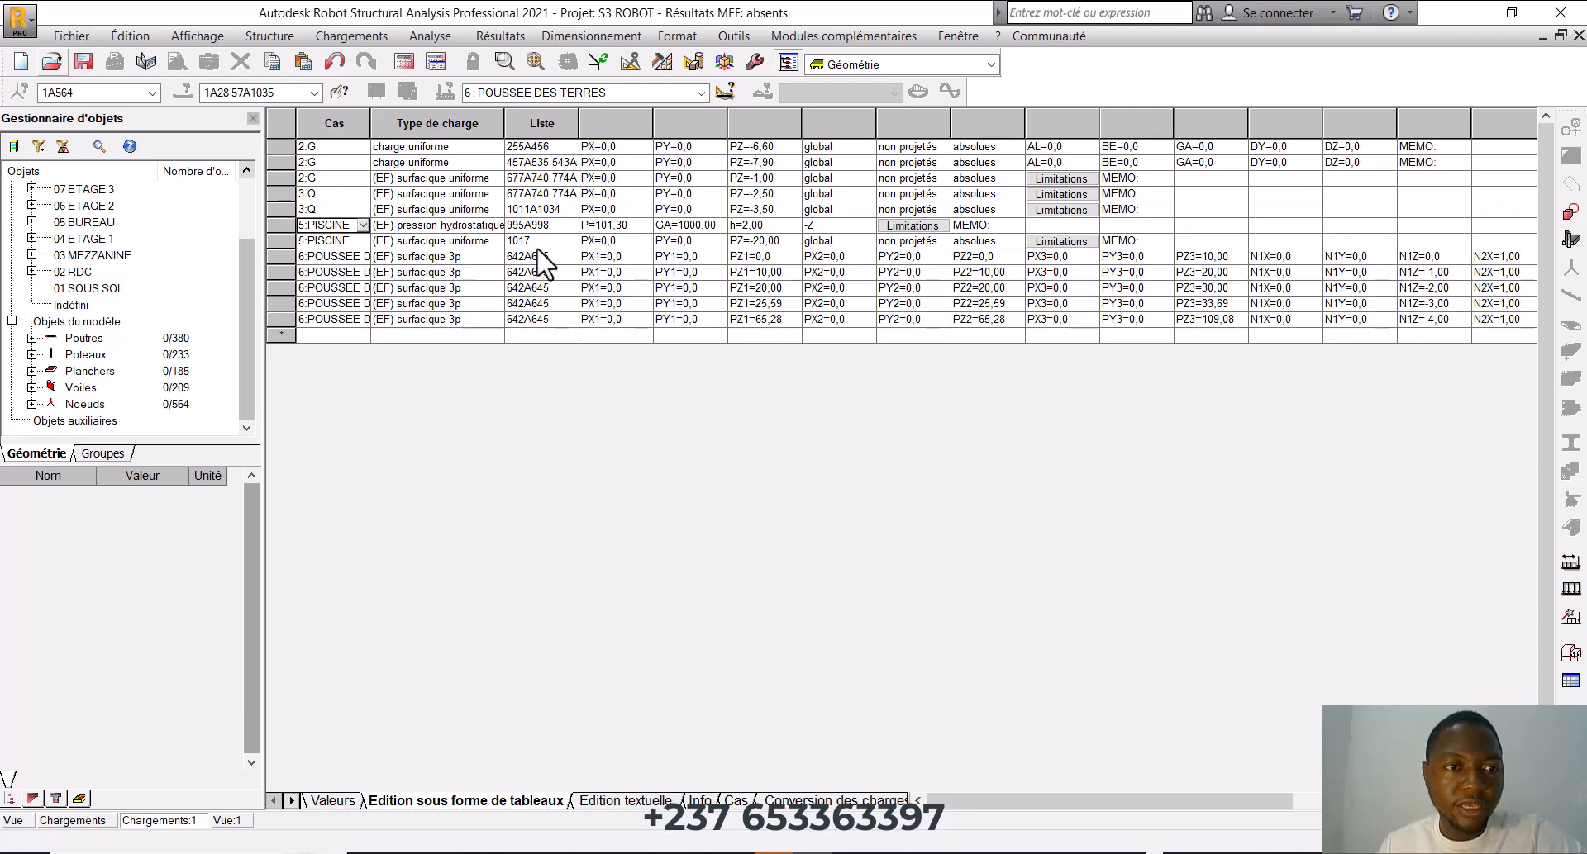
left_click_drag(284, 255, 295, 315)
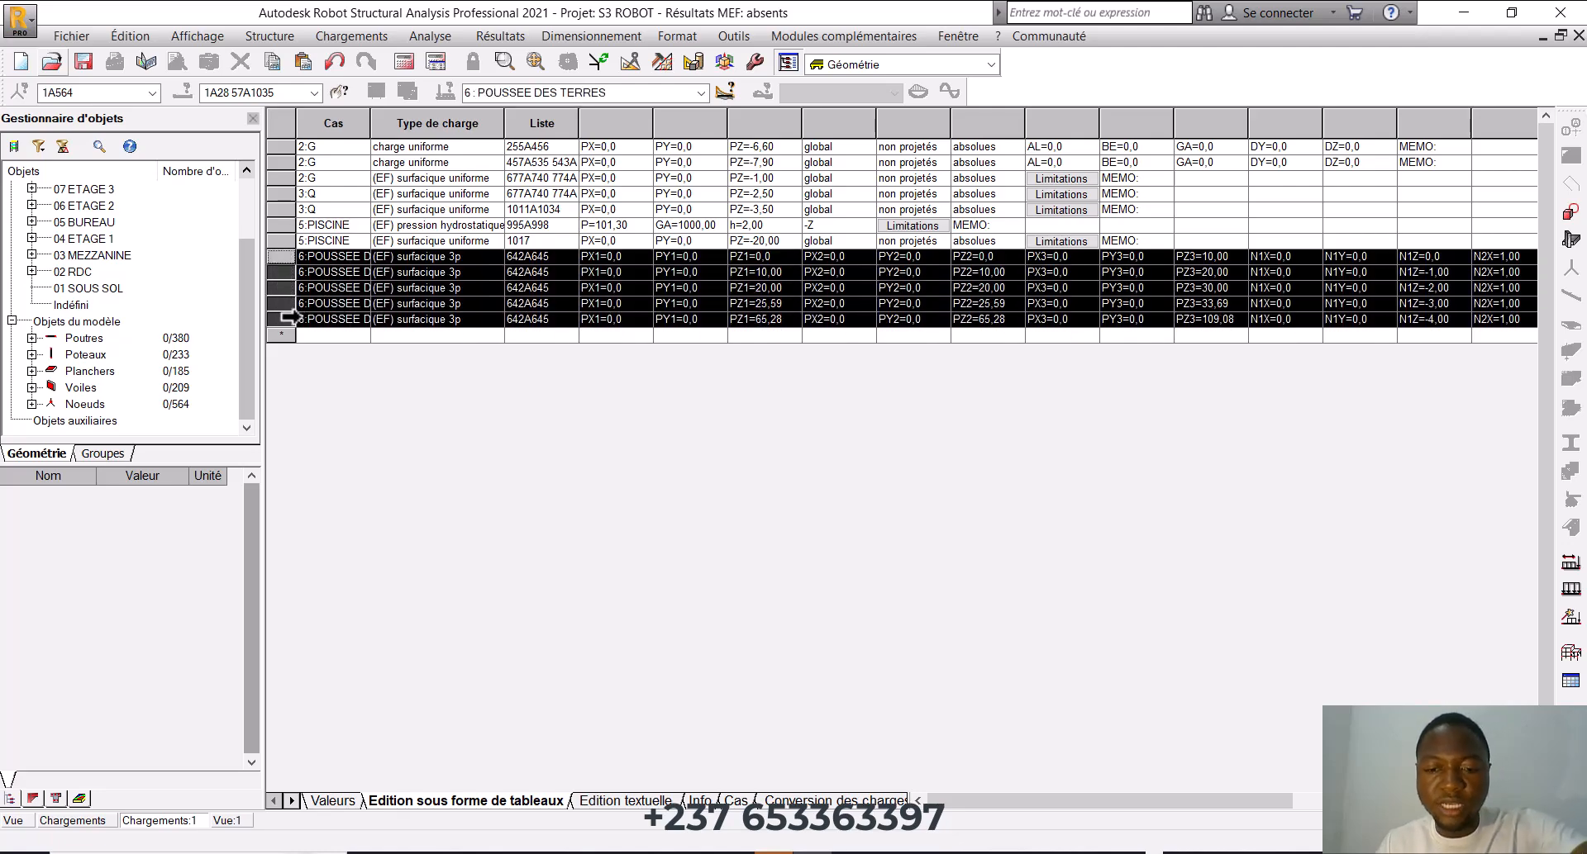
key("Delete")
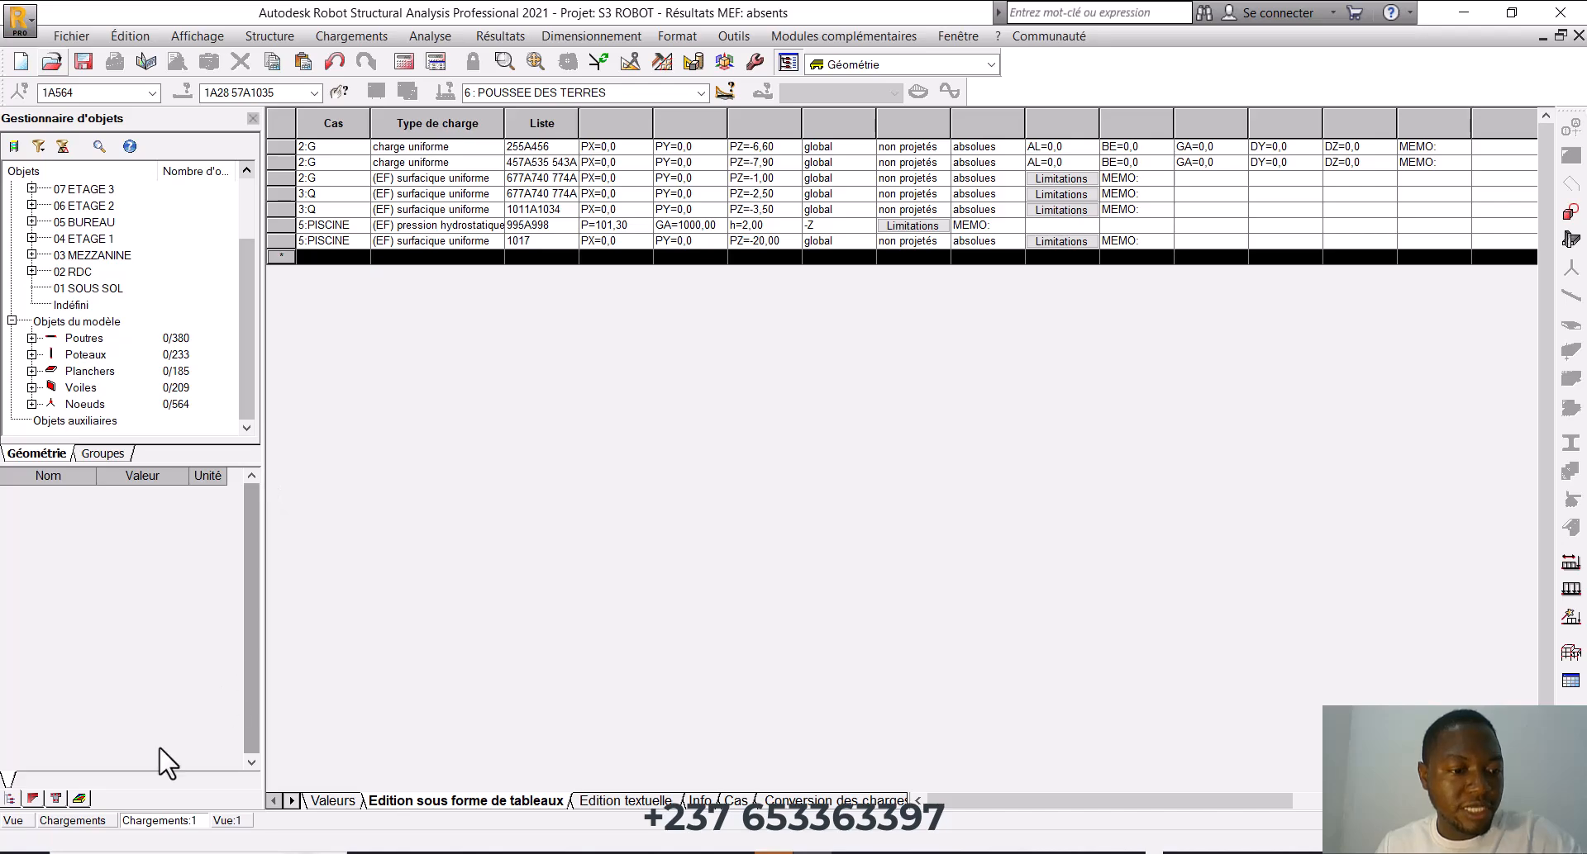
Return to the 3D view and select the four basement walls 642, 643, 644 and 645
left_click(220, 820)
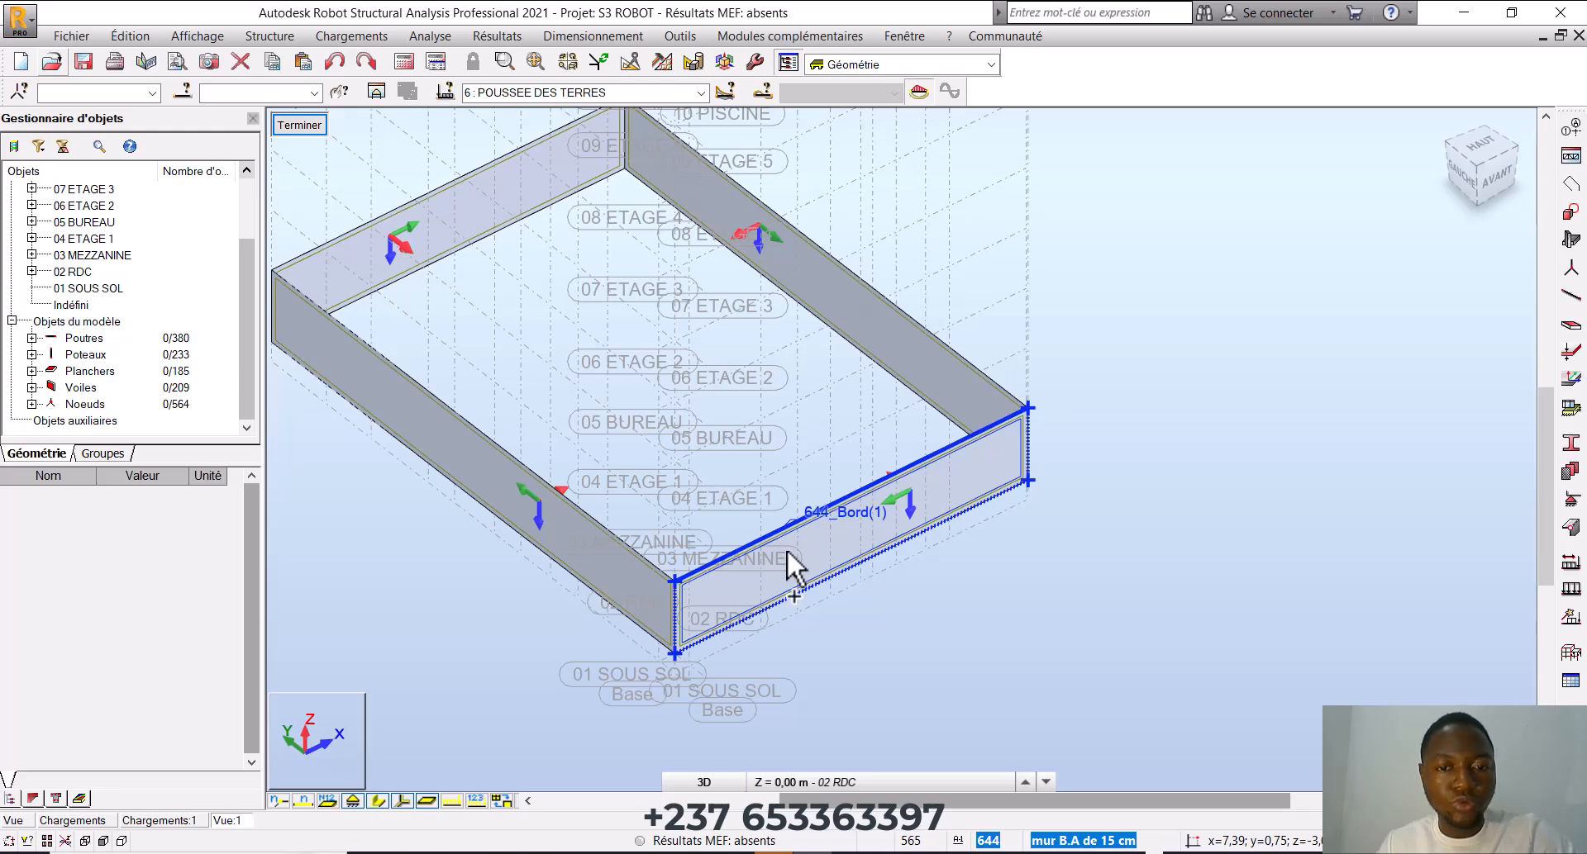
left_click(787, 549)
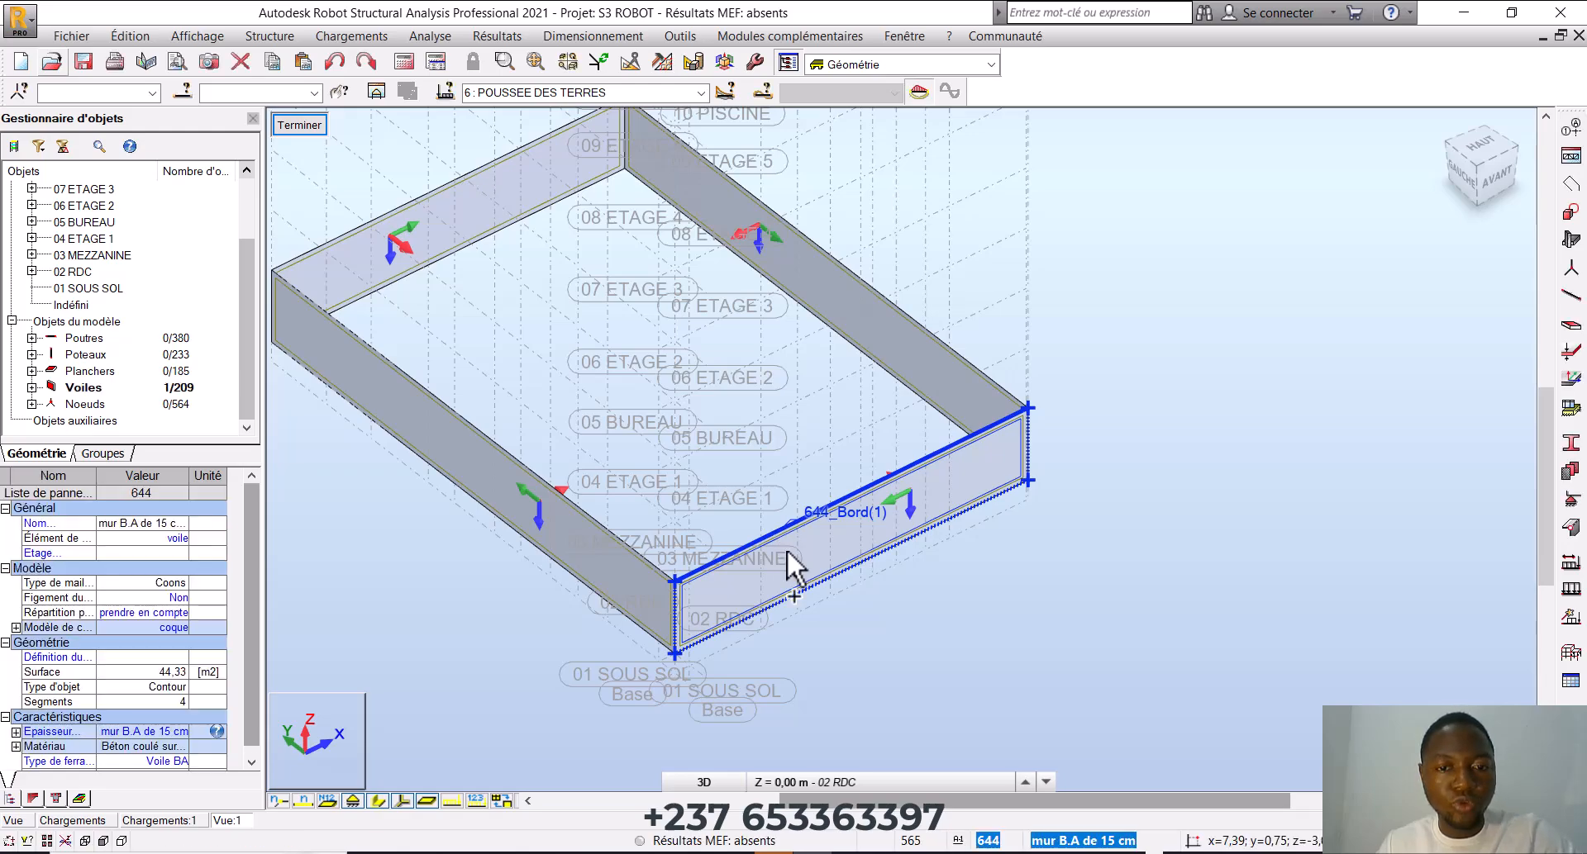
left_click(610, 586, "ctrl")
left_click(453, 252, "ctrl")
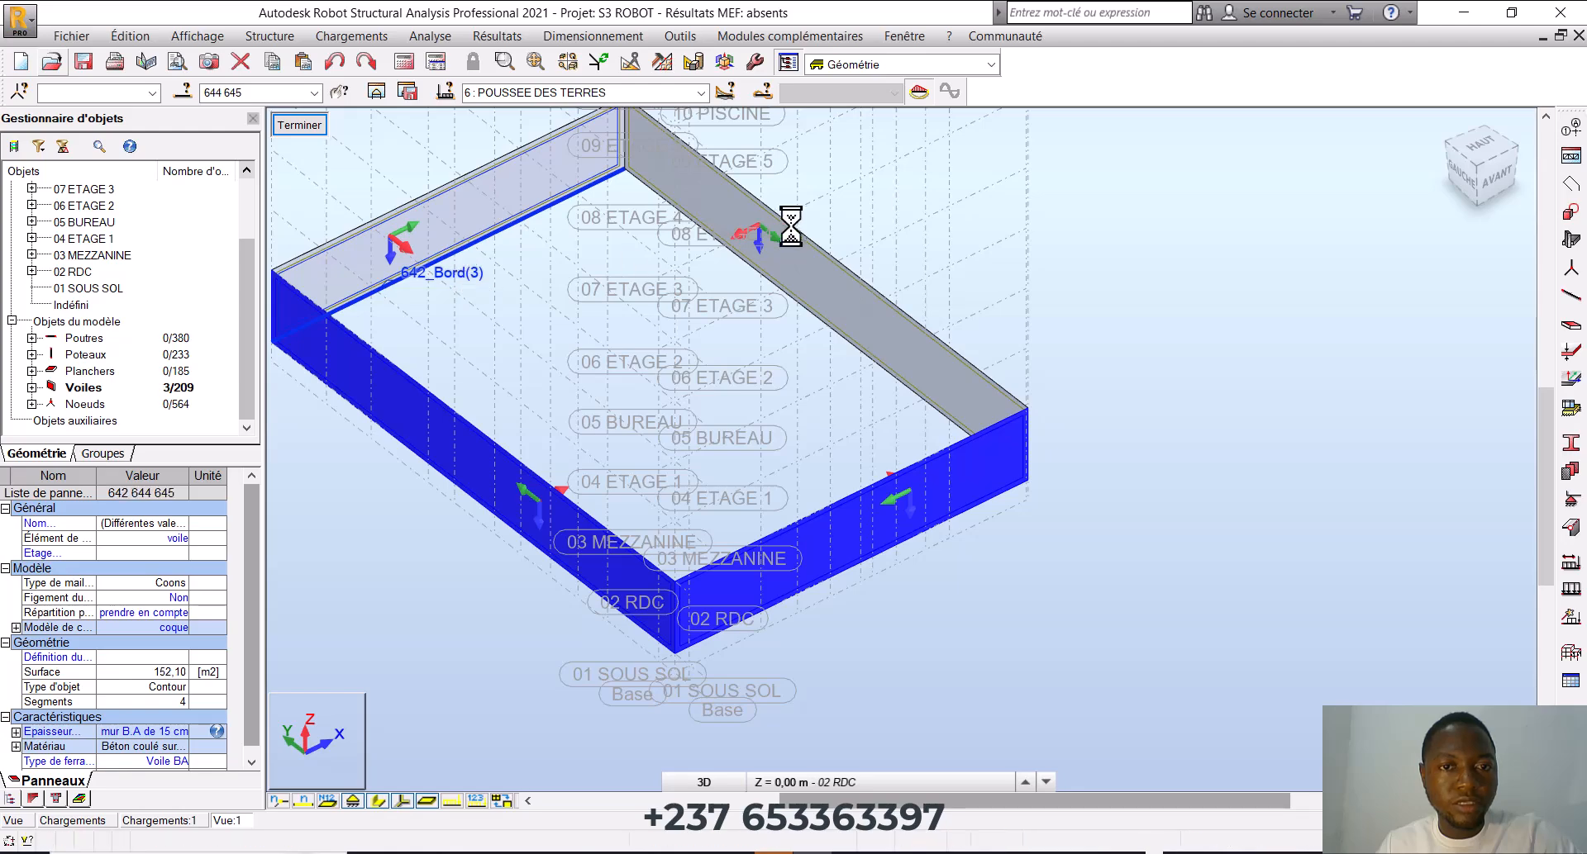
left_click(812, 273, "ctrl")
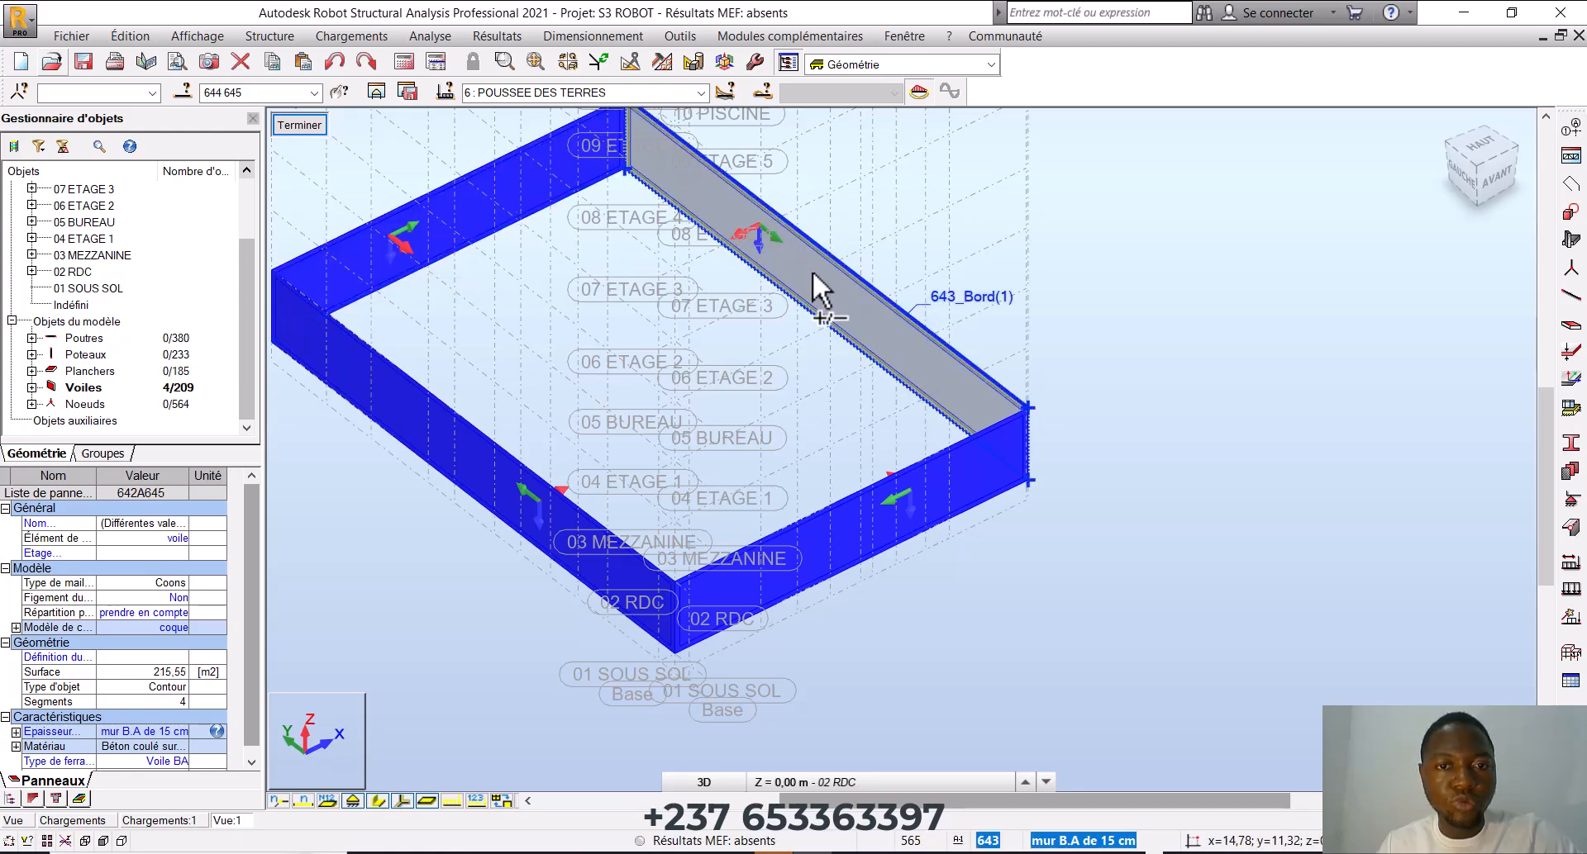
Open the soil load definition for the POUSSEE DES TERRES case and review the soil layers in its parameters
left_click(343, 38)
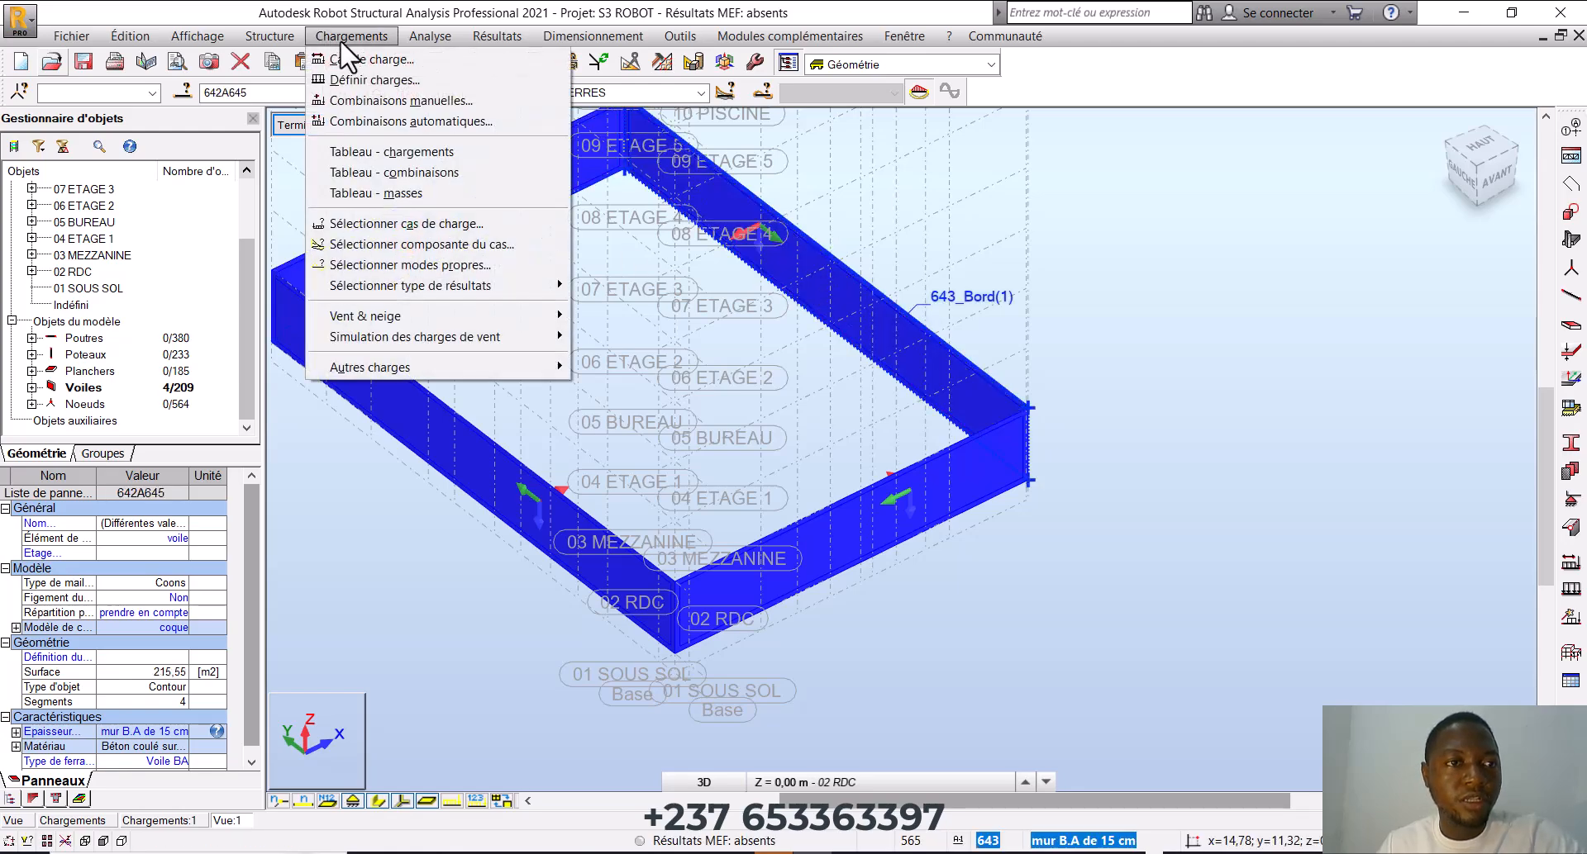
mouse_move(451, 366)
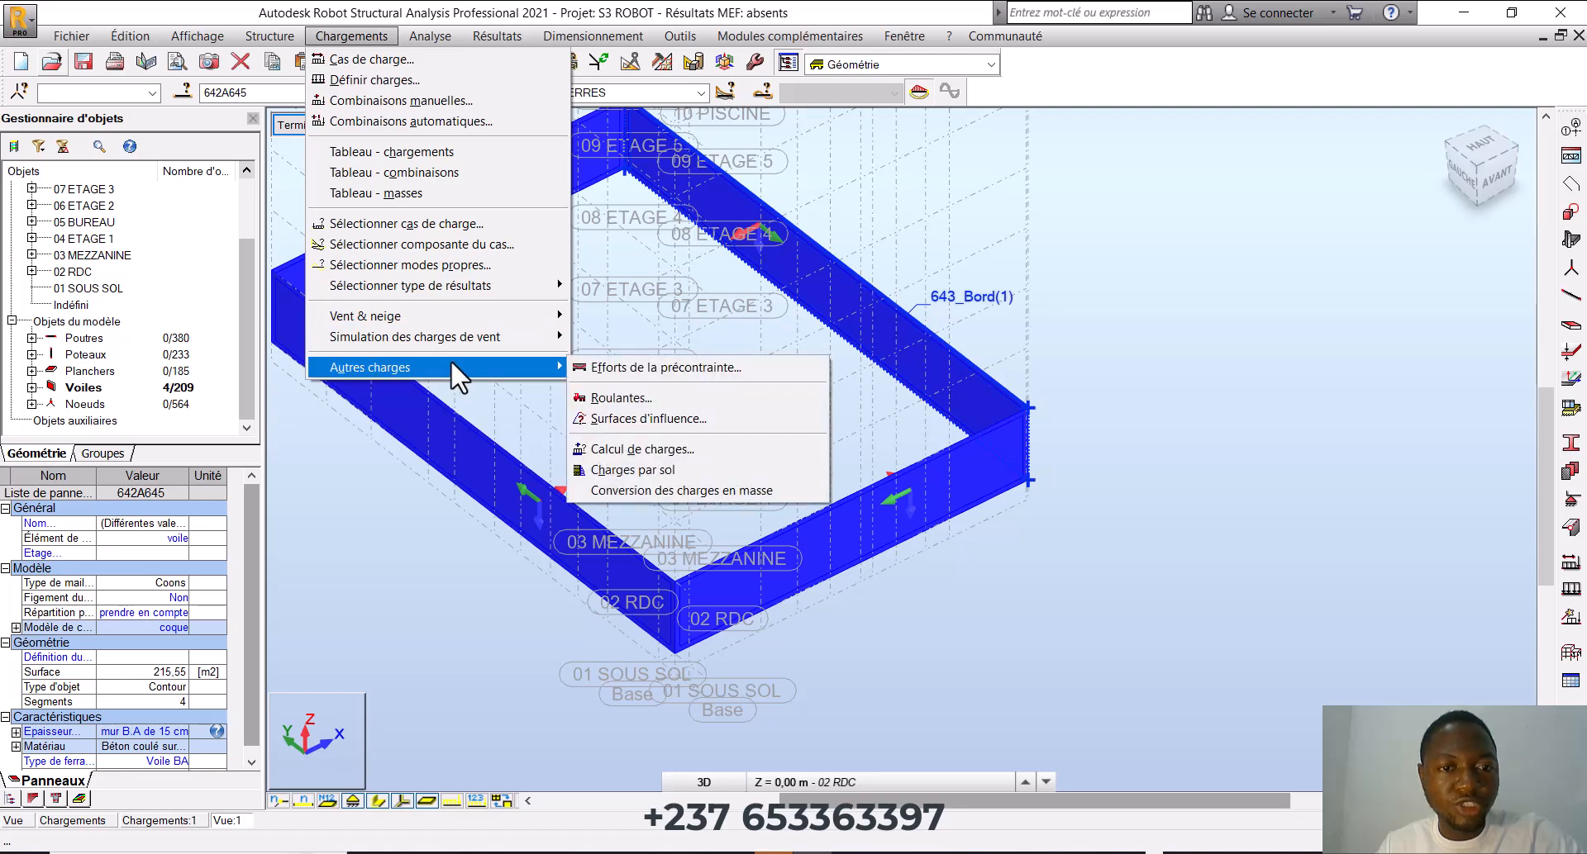
left_click(653, 469)
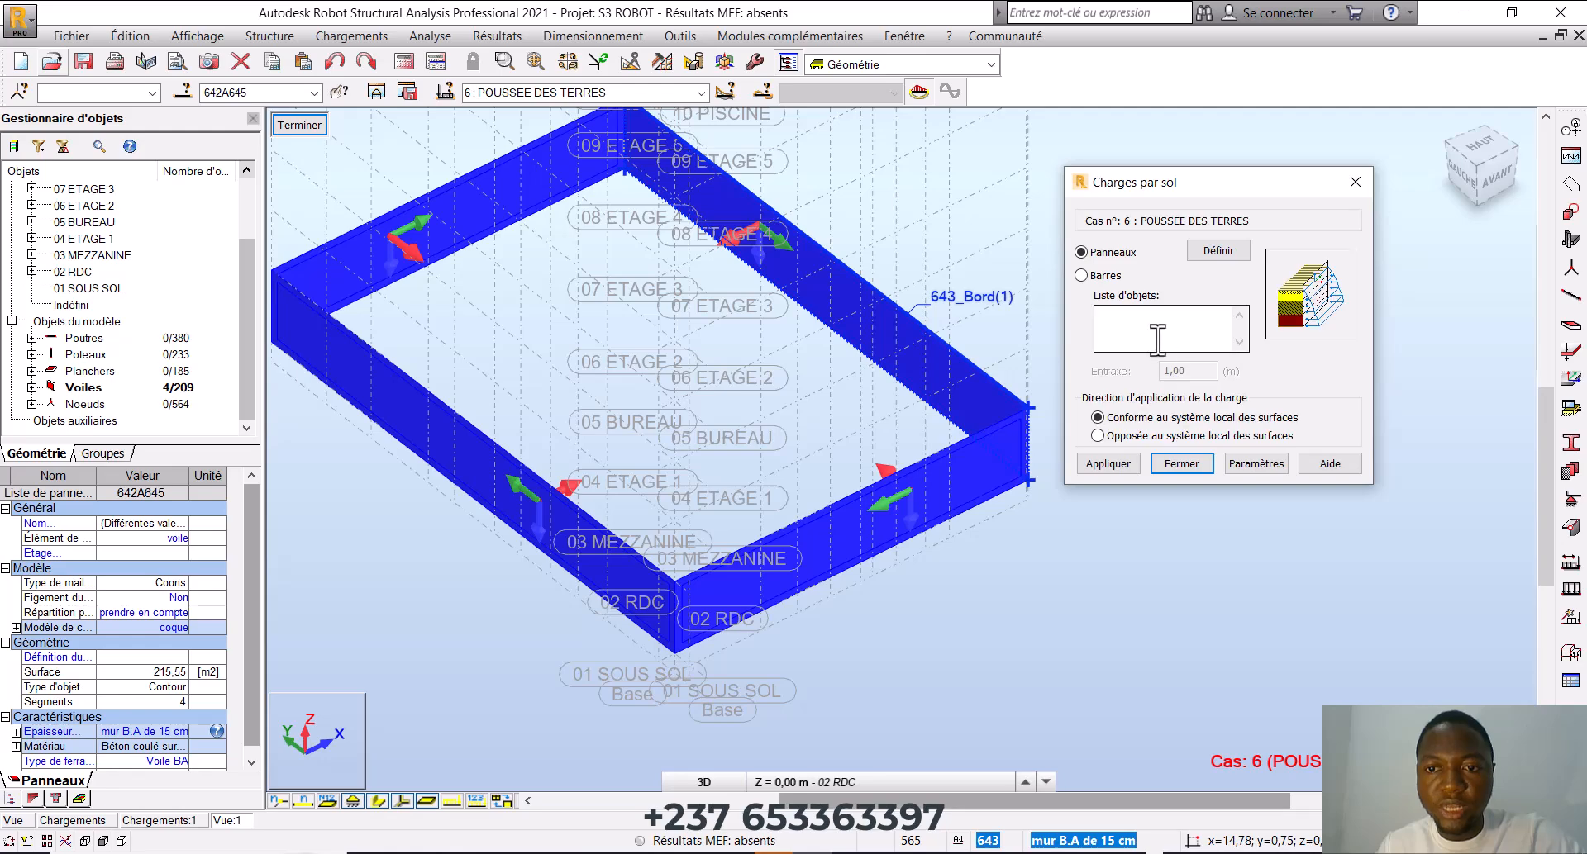
left_click(1157, 339)
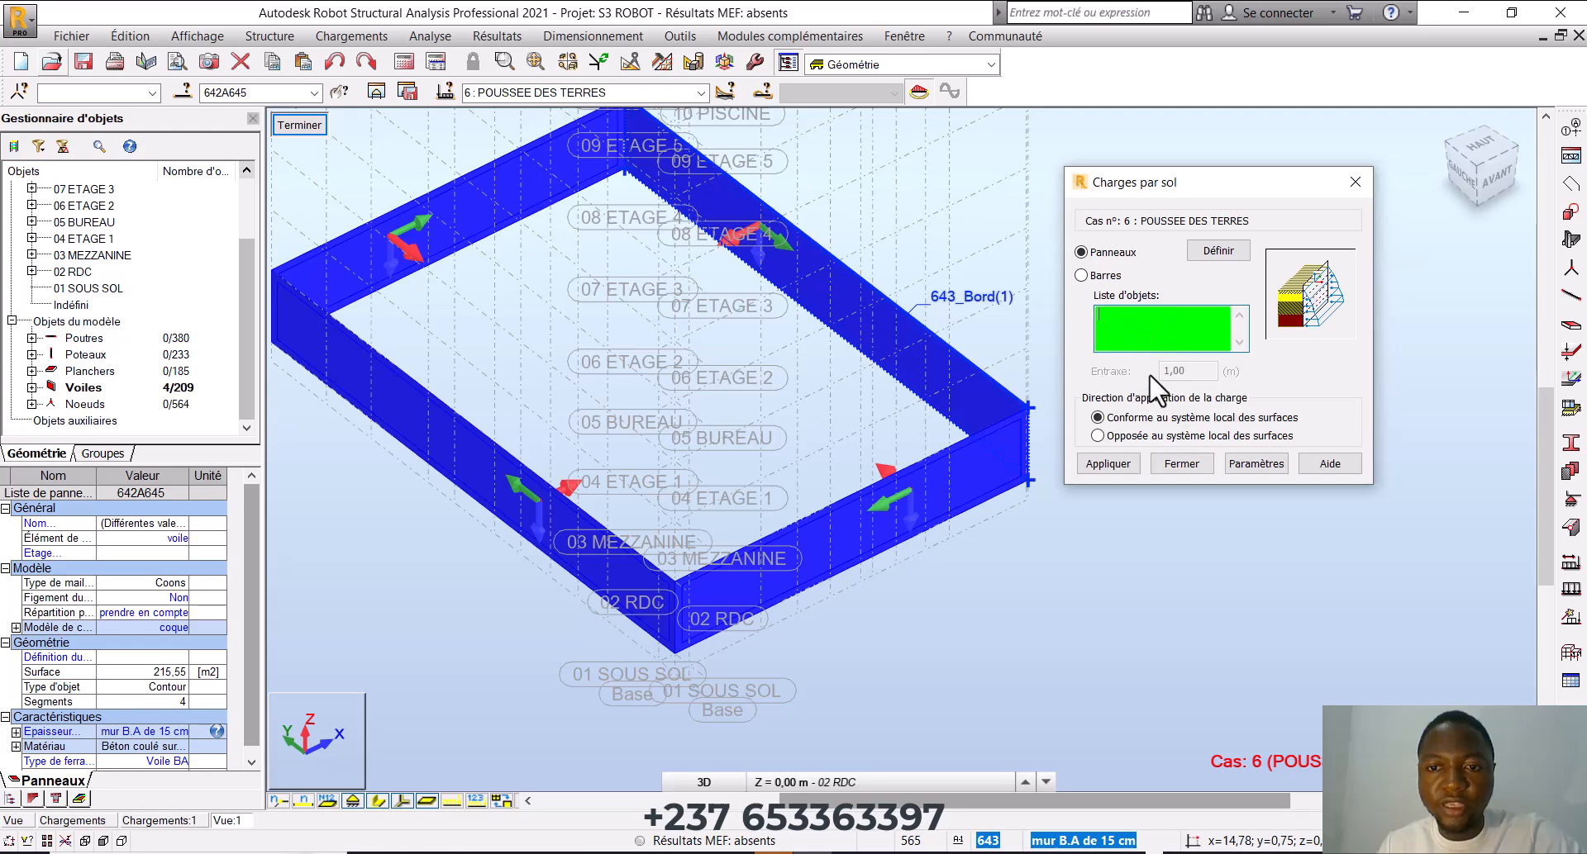
left_click(1247, 465)
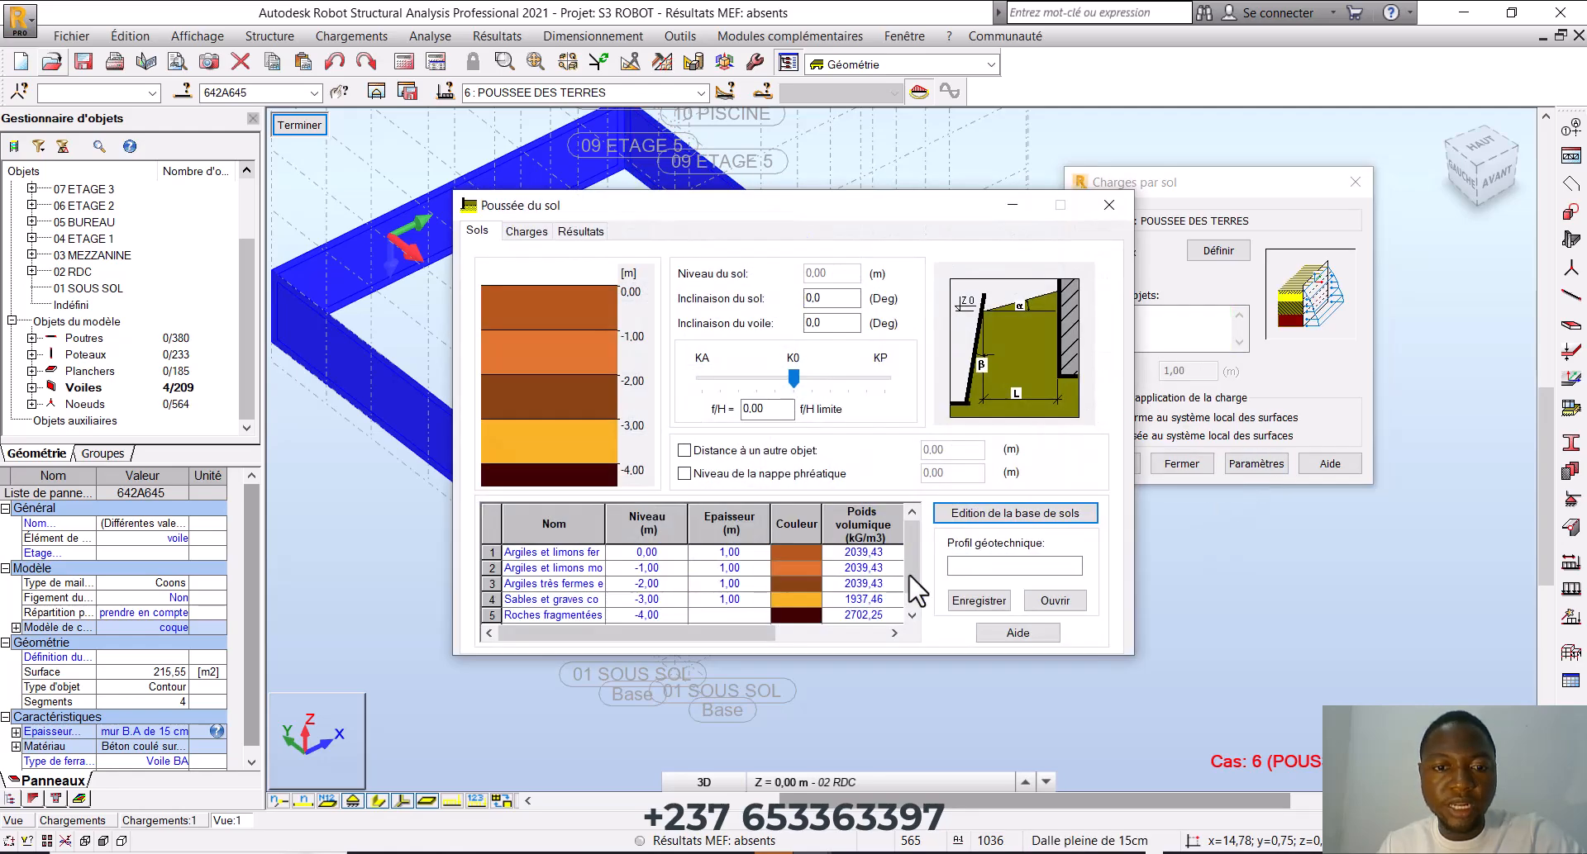
left_click(1109, 205)
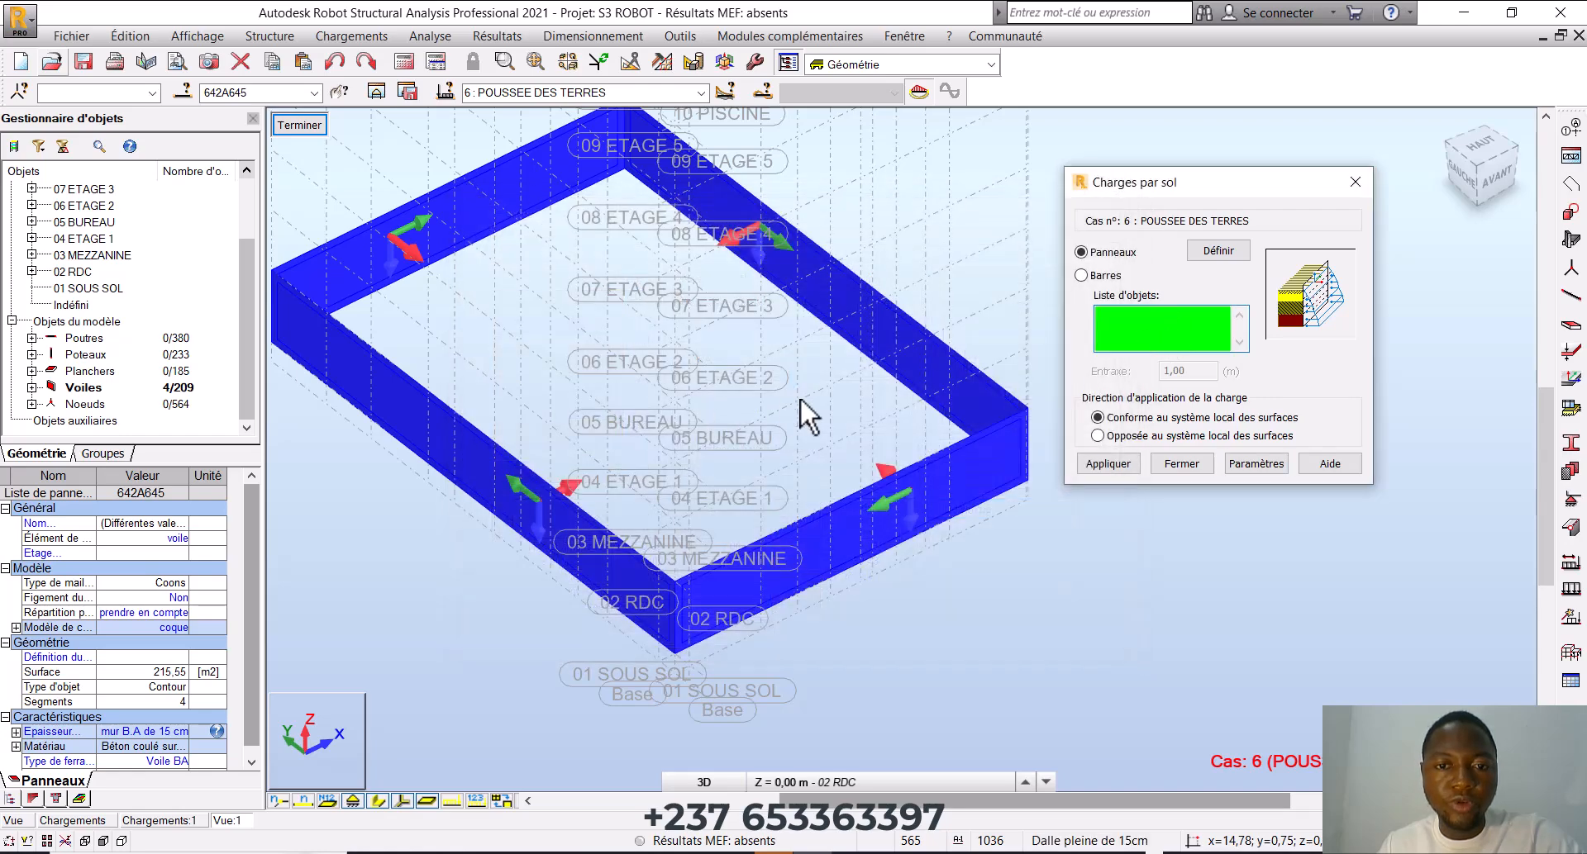
Clear the current selection and pick basement walls 642 to 645 as the panels receiving the soil load
left_click(835, 414)
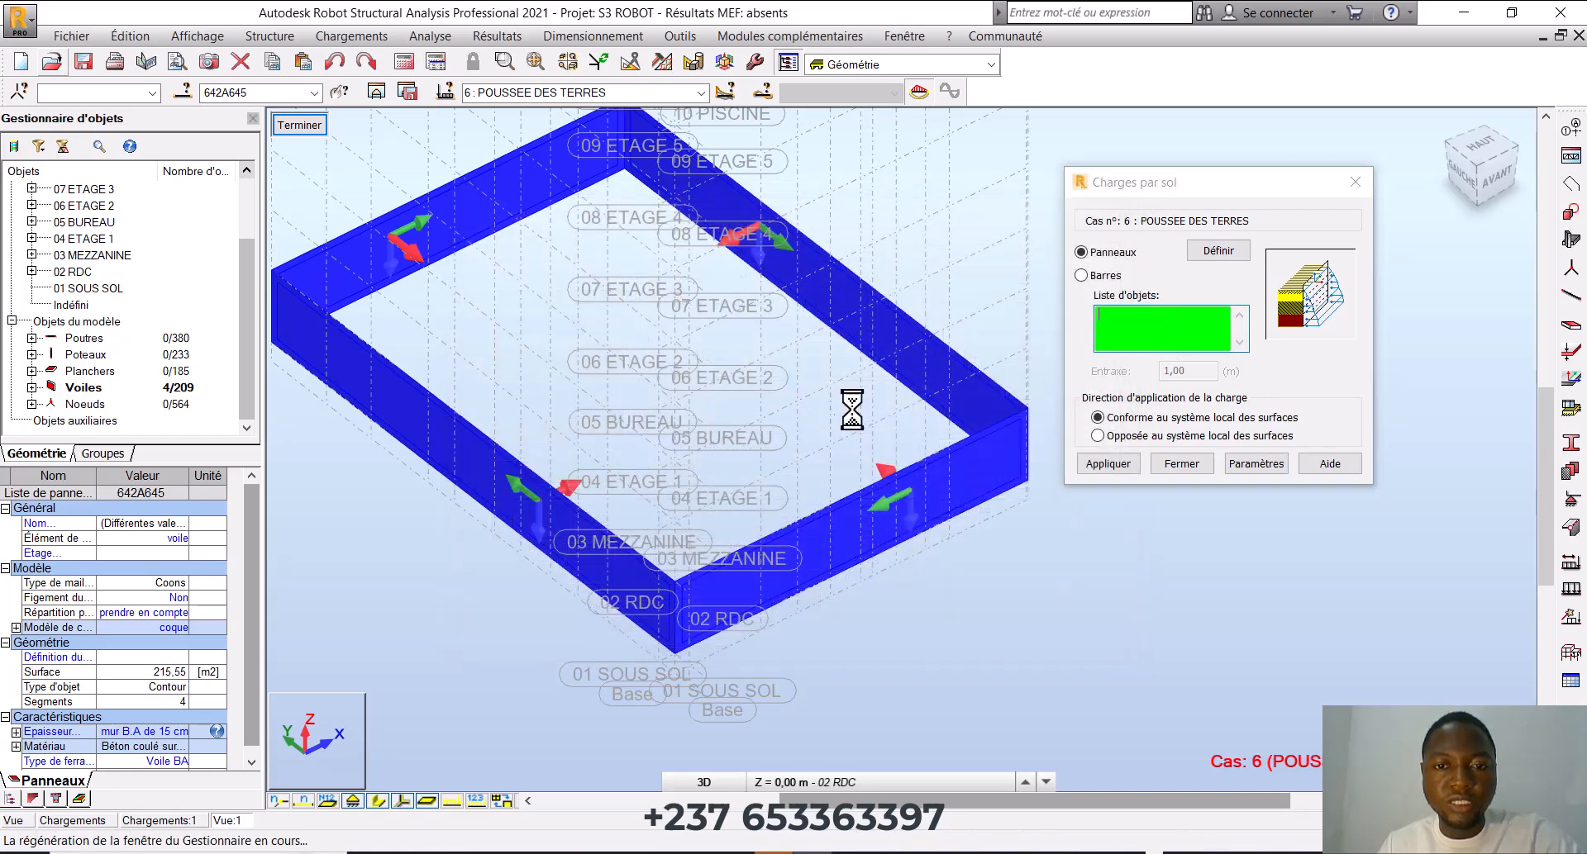
left_click(1180, 343)
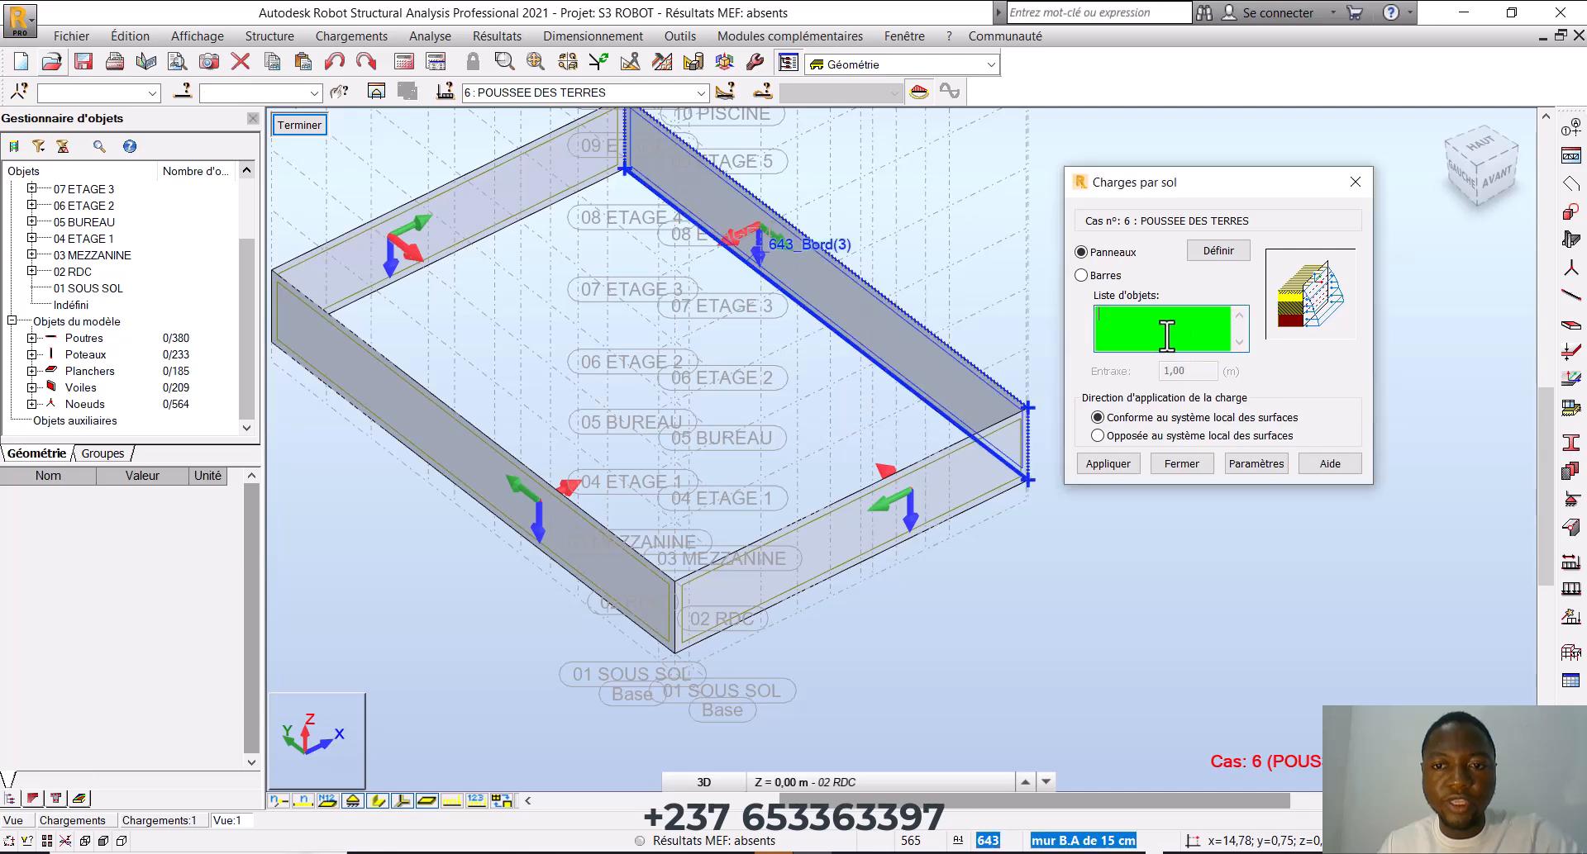
left_click(942, 369)
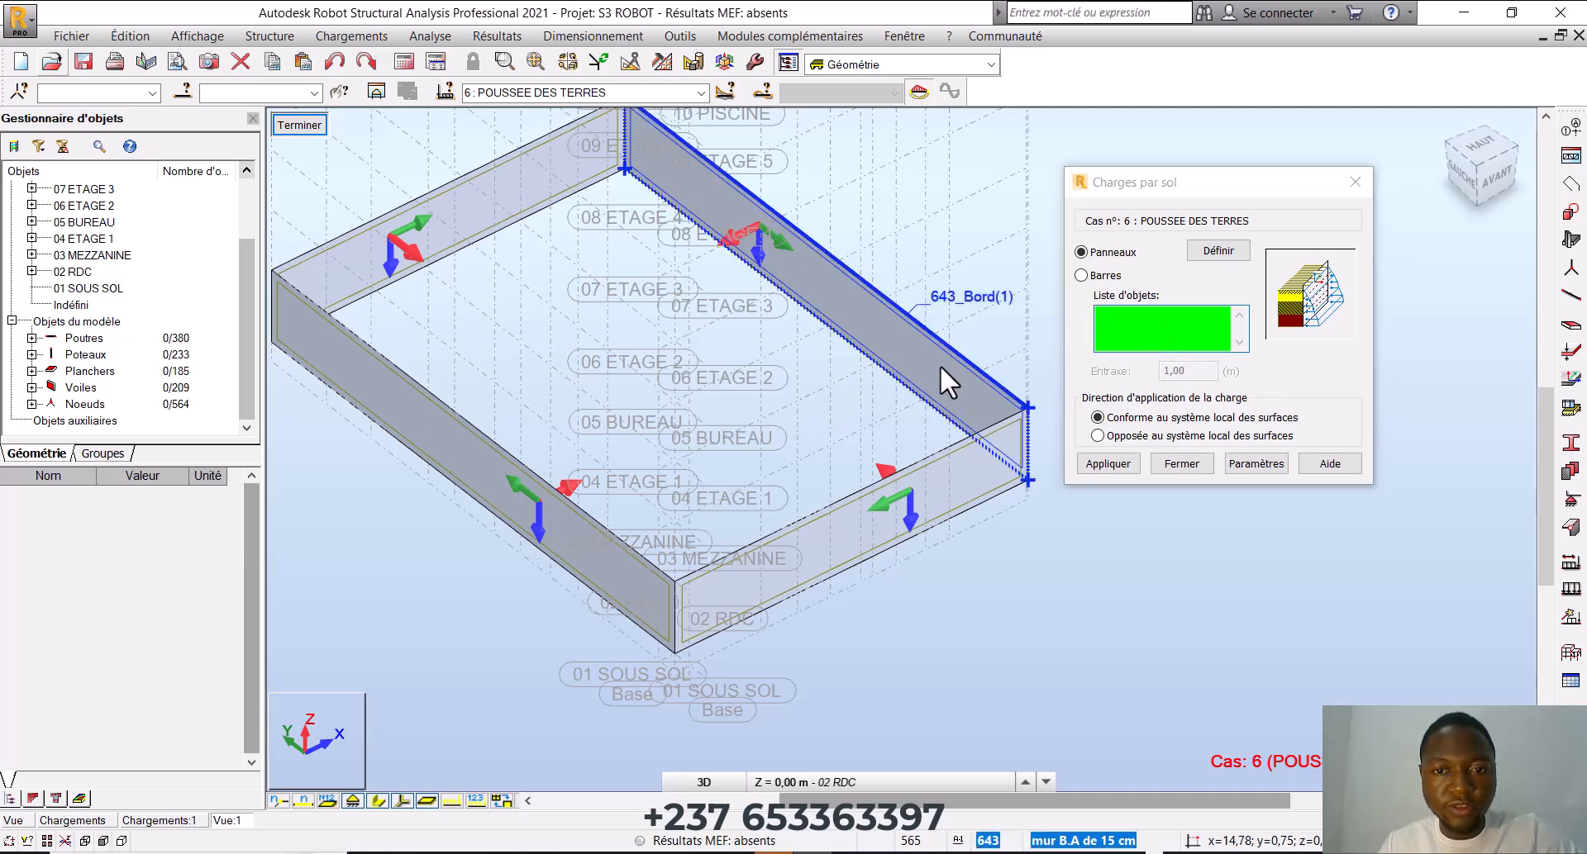
left_click(874, 517, "ctrl")
left_click(611, 570, "ctrl")
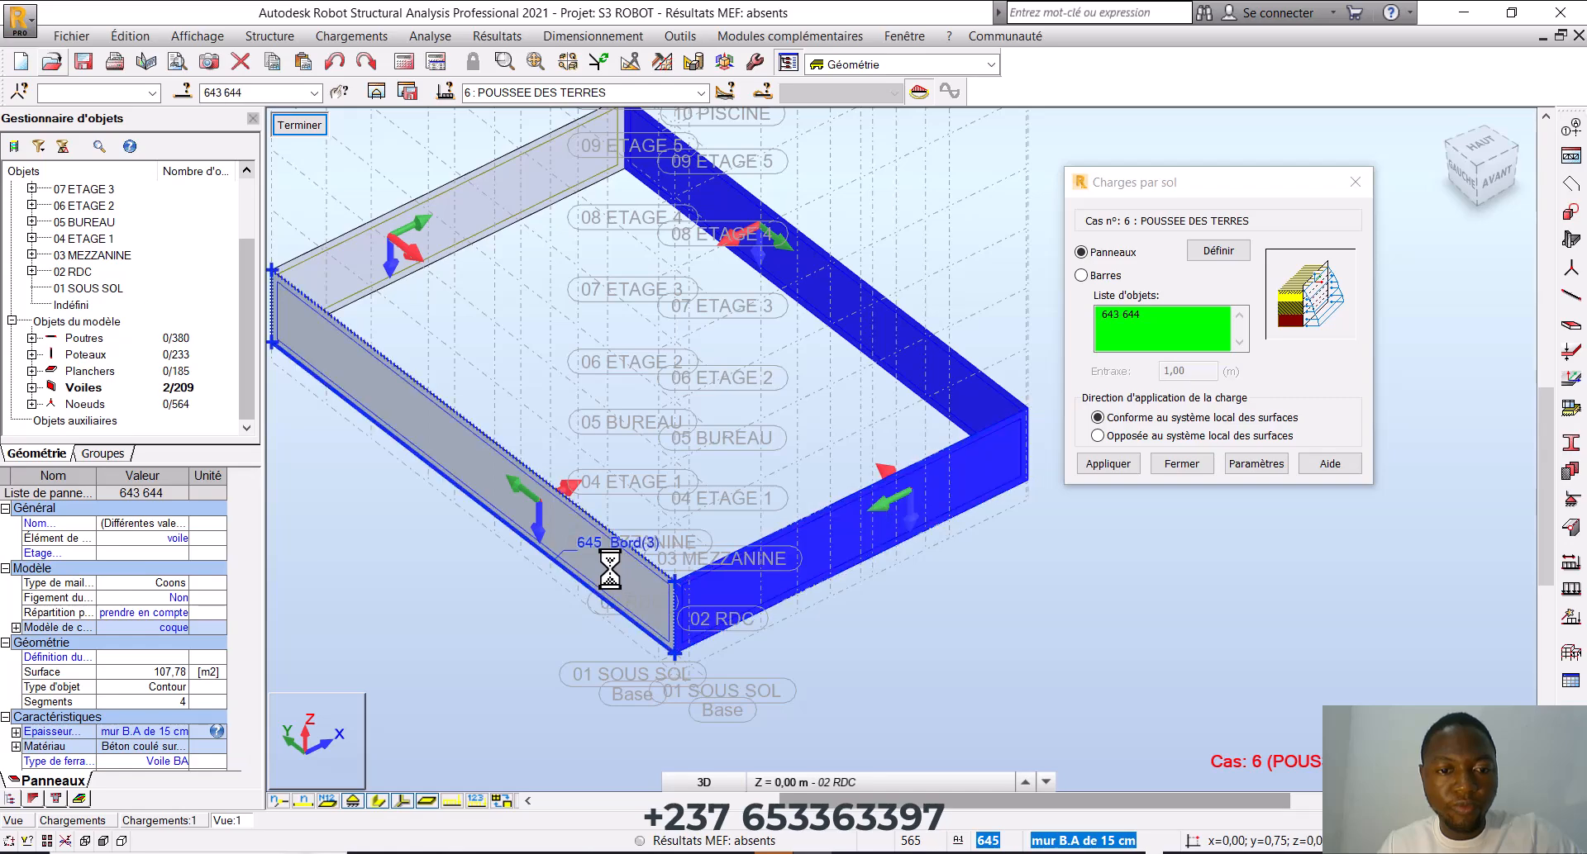
left_click(476, 220, "ctrl")
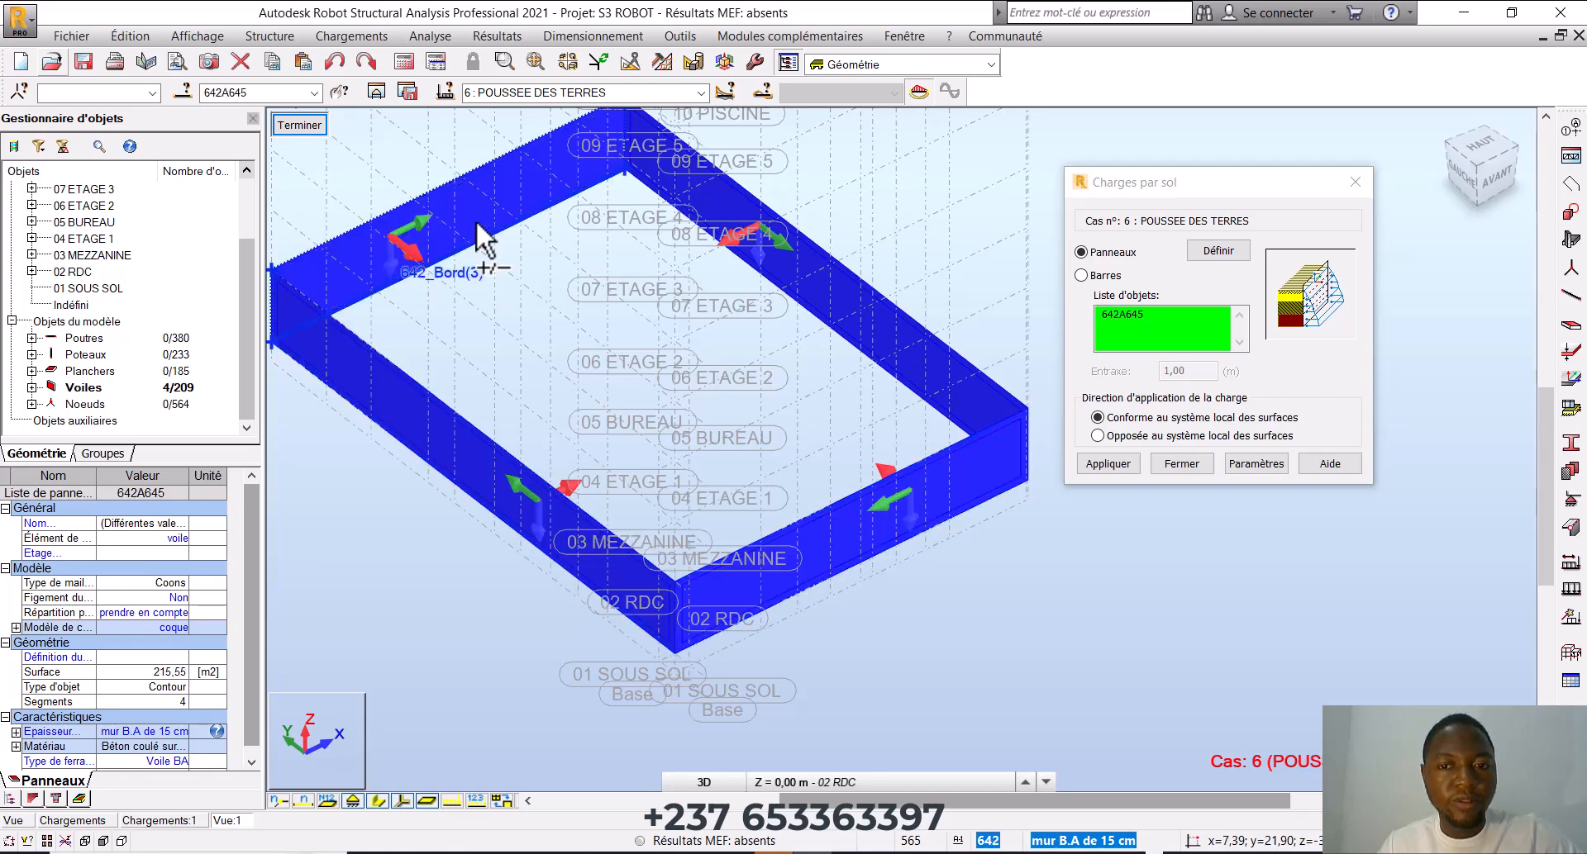
Apply the soil pressure results from the parameters to panels 642 to 645, conforming to the local system of the surfaces
left_click(1109, 463)
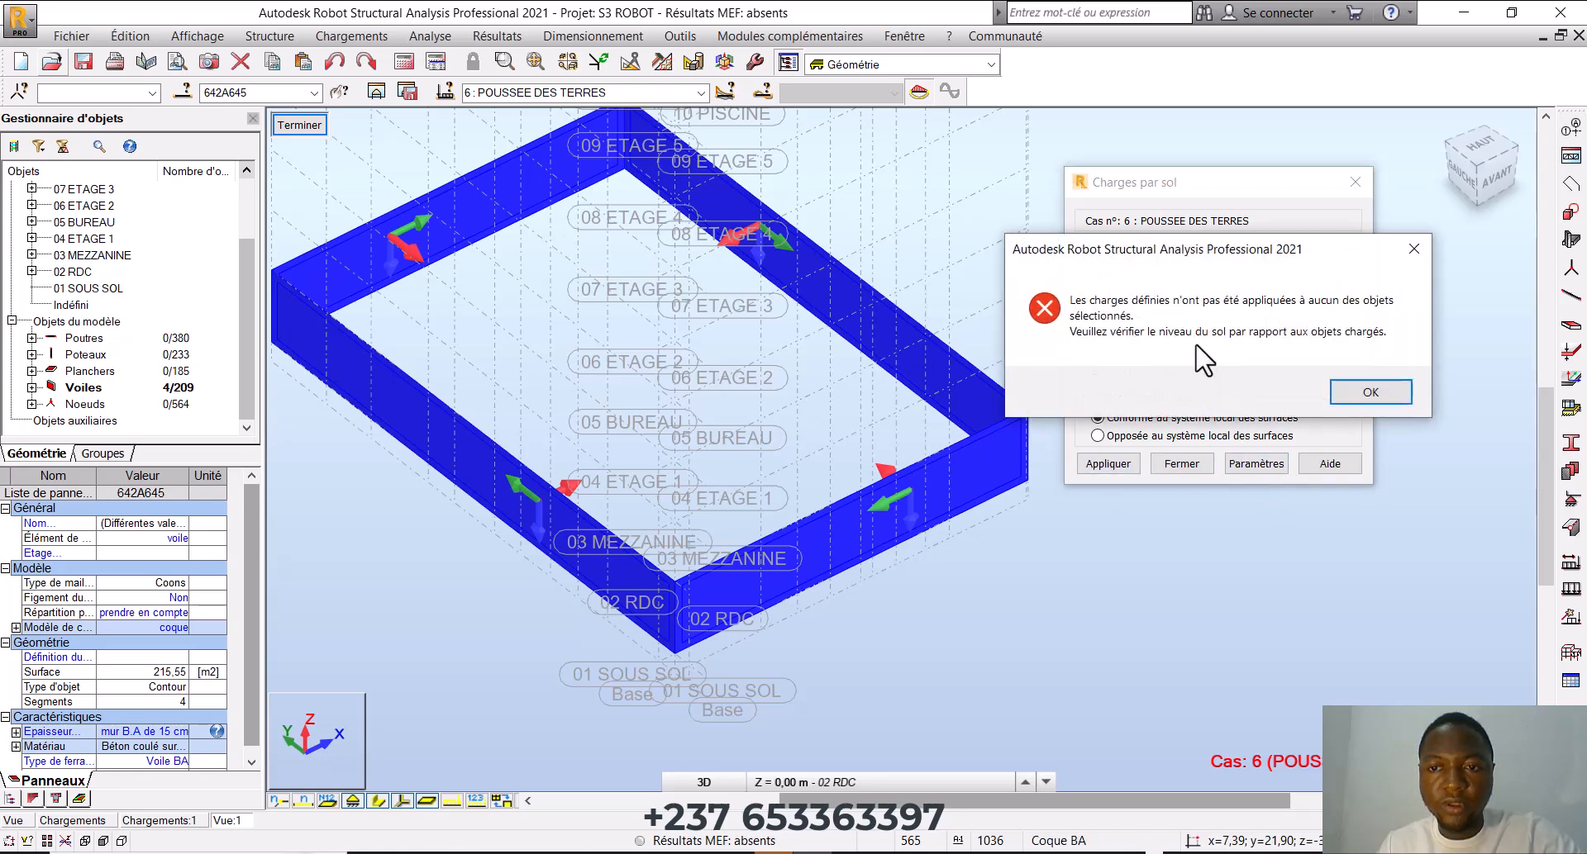
left_click(1397, 391)
left_click(1252, 463)
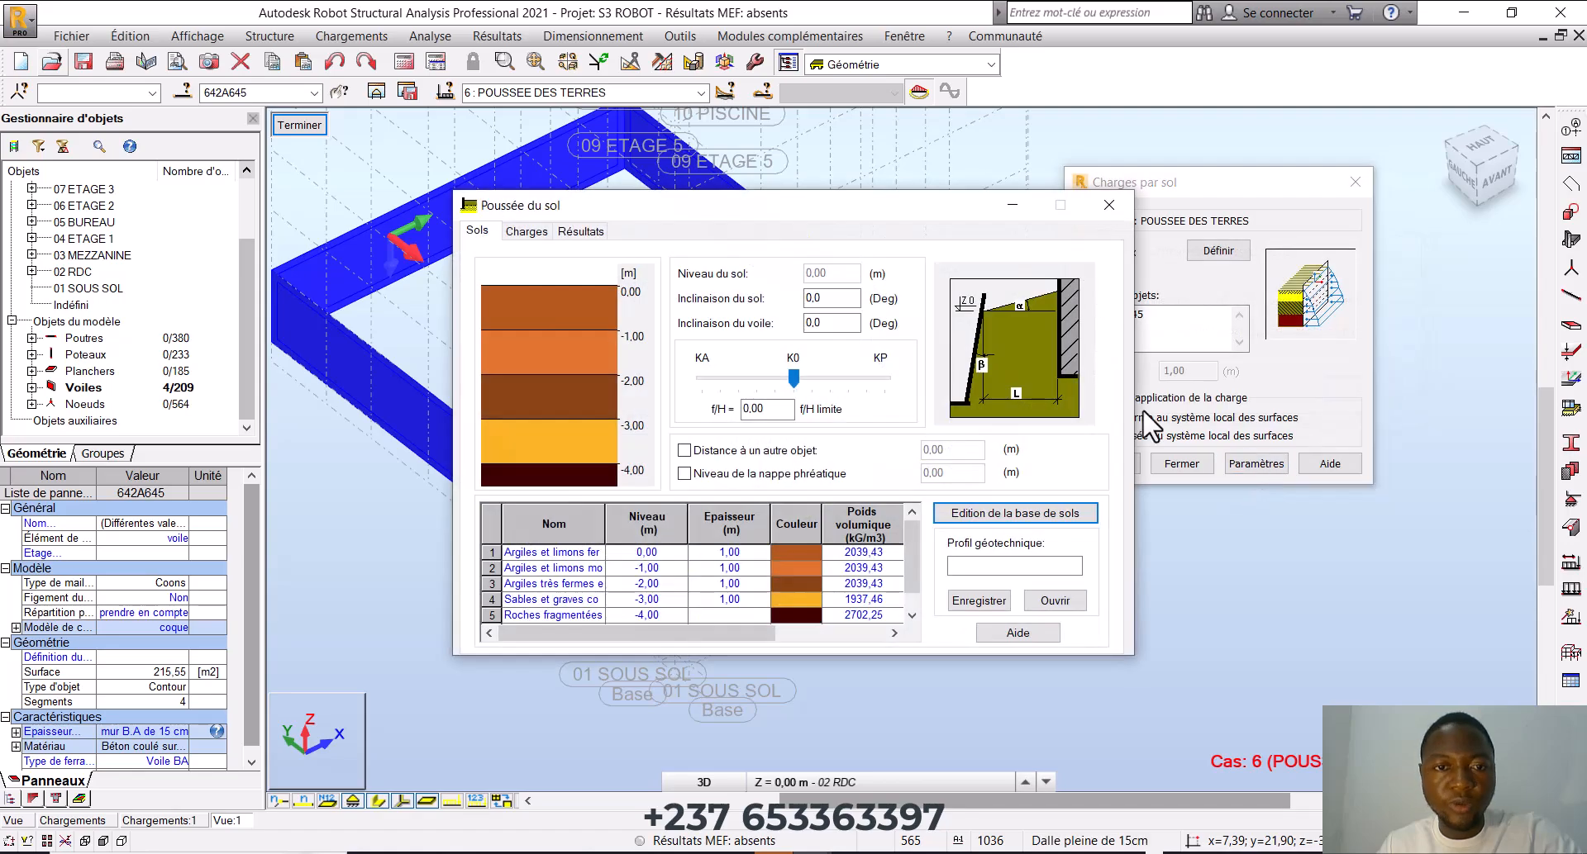
left_click(581, 231)
left_click(884, 630)
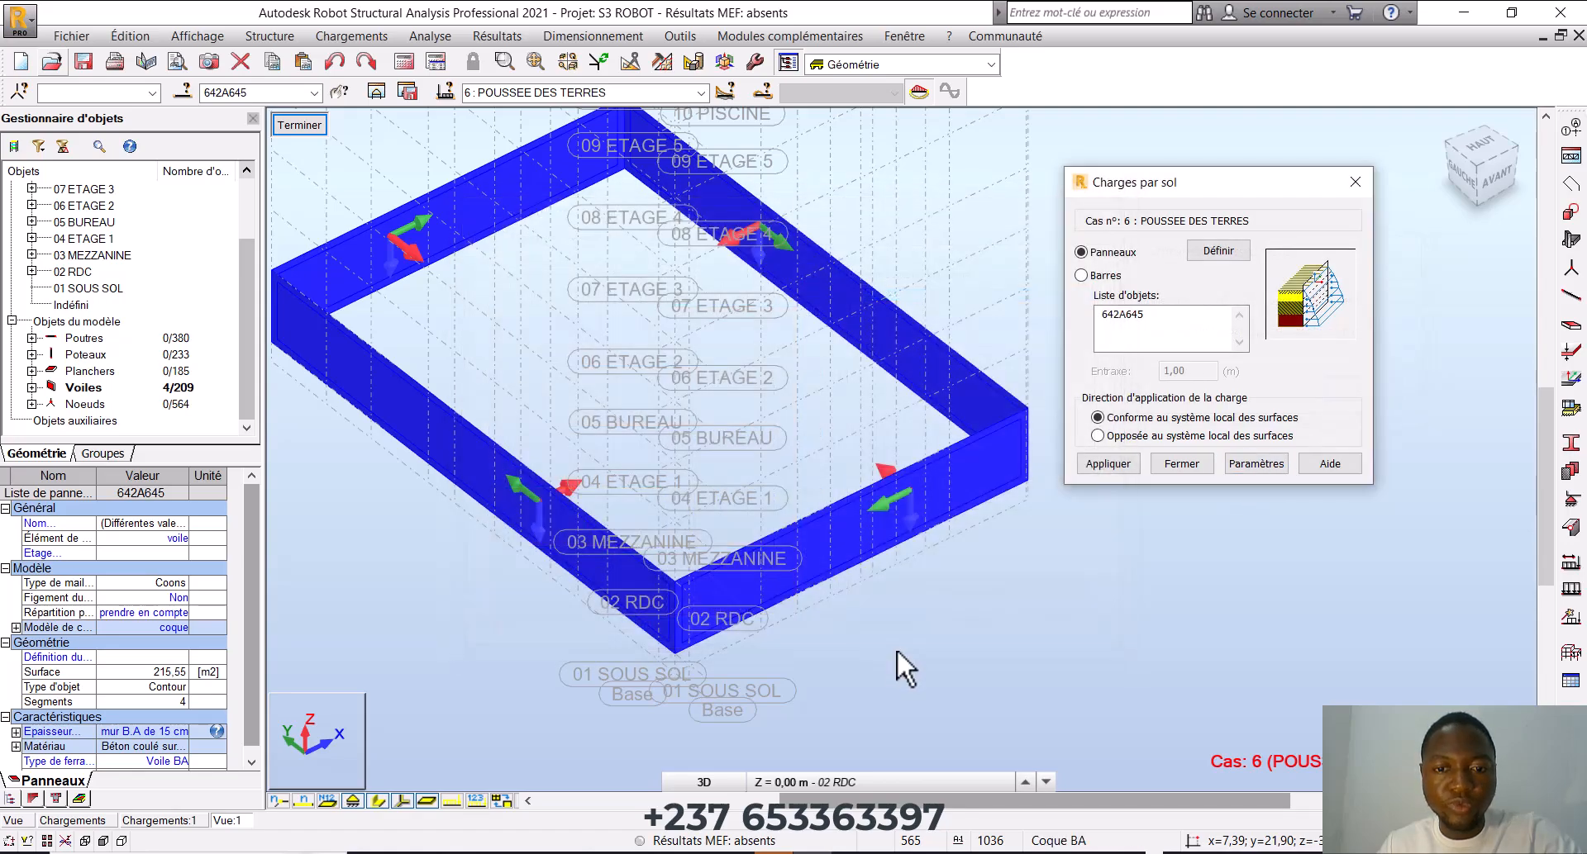
left_click(1119, 465)
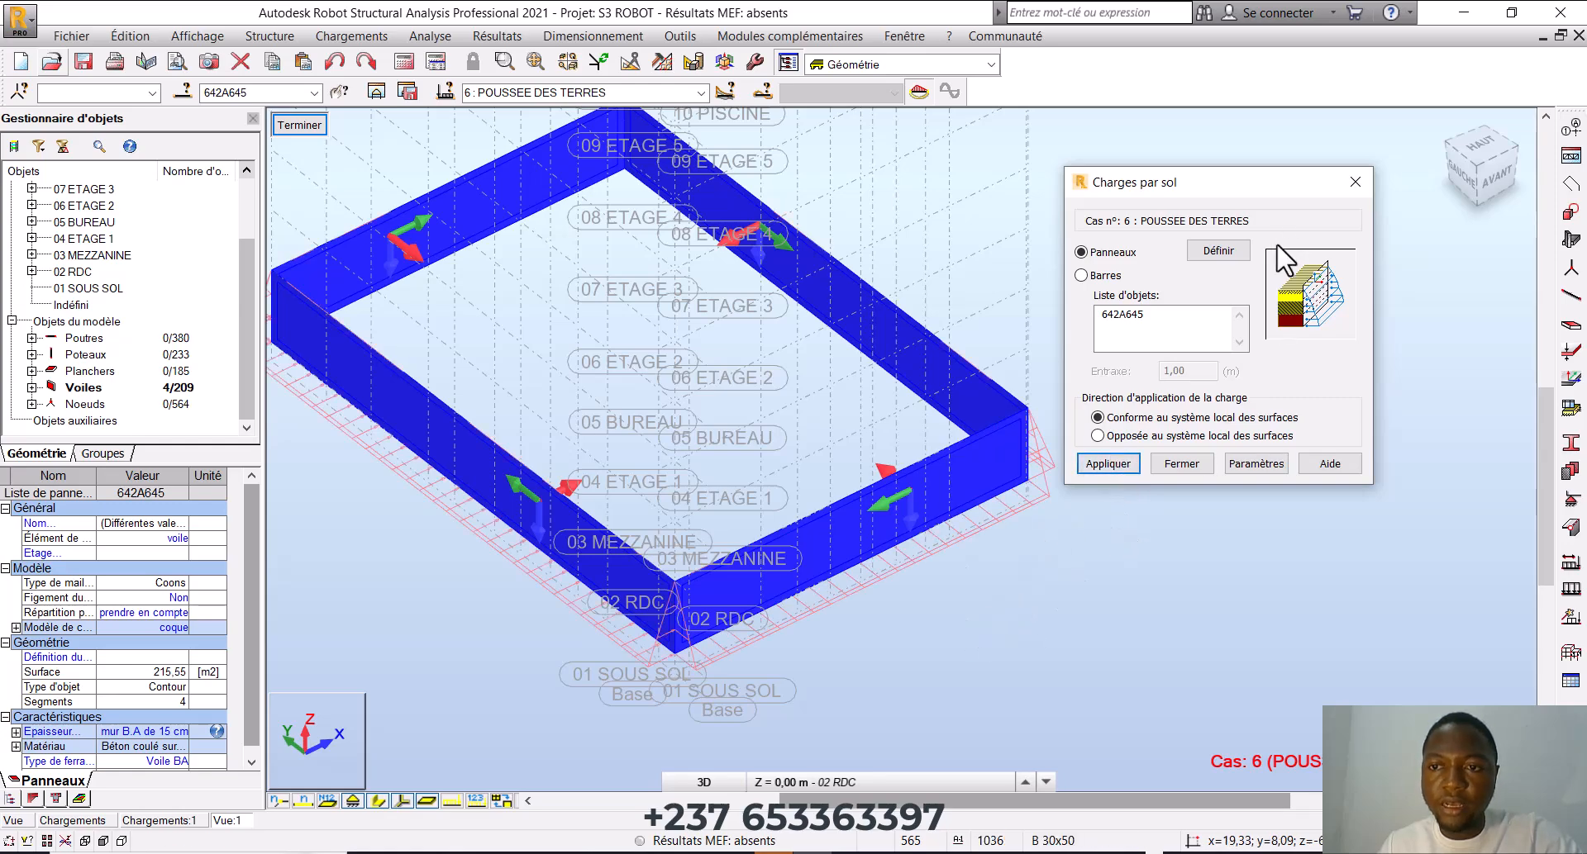
left_click(1354, 182)
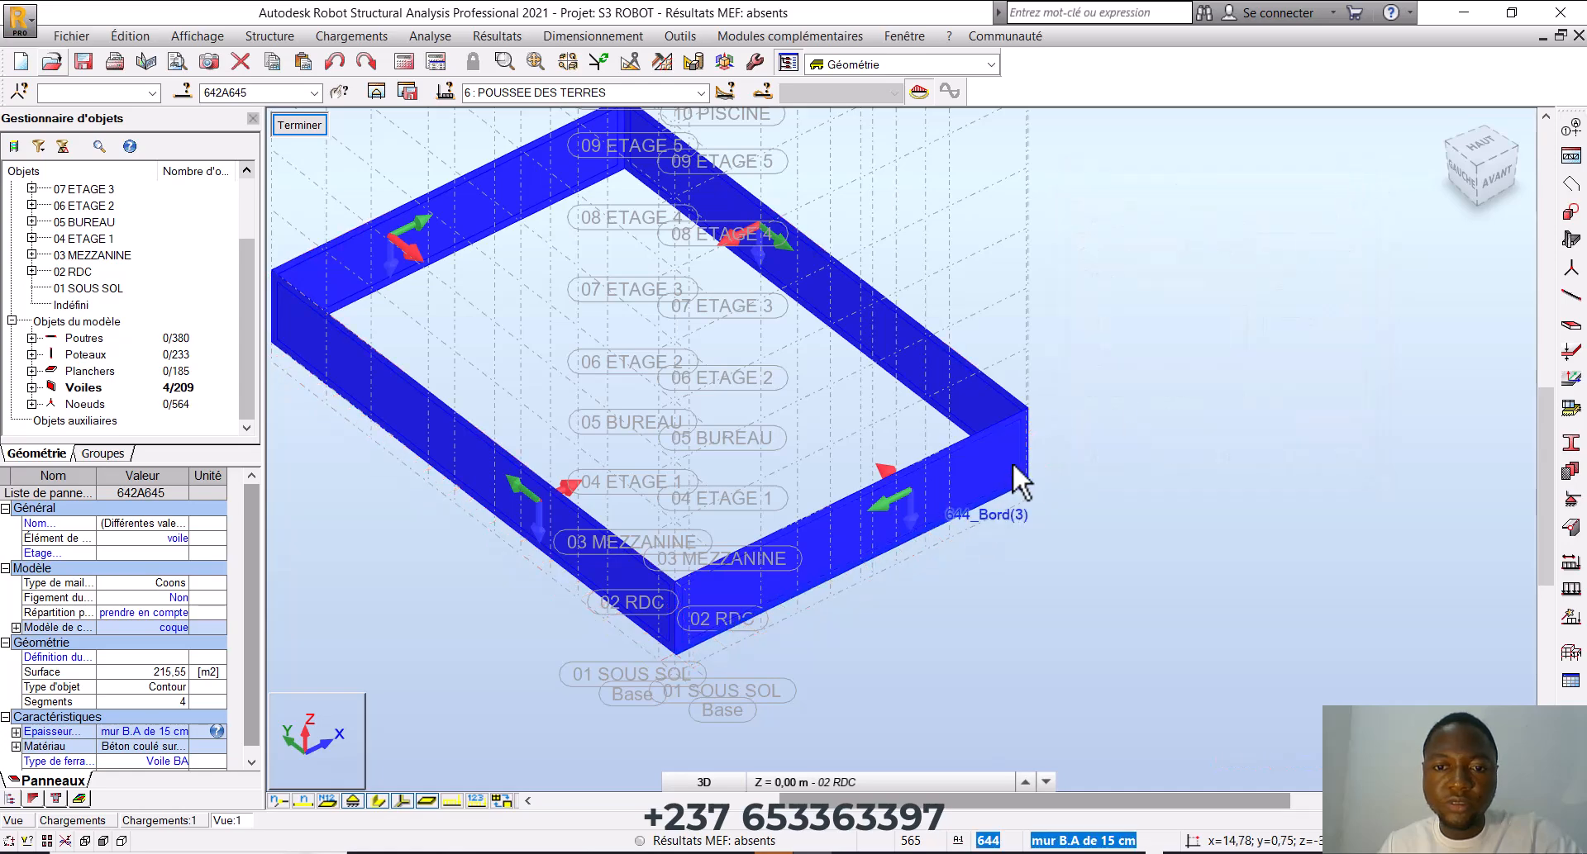
Deselect the basement walls and turn on the display of load symbols in the 3D view
scroll(1012, 463, "down", 3)
middle_click_drag(997, 475, 986, 501)
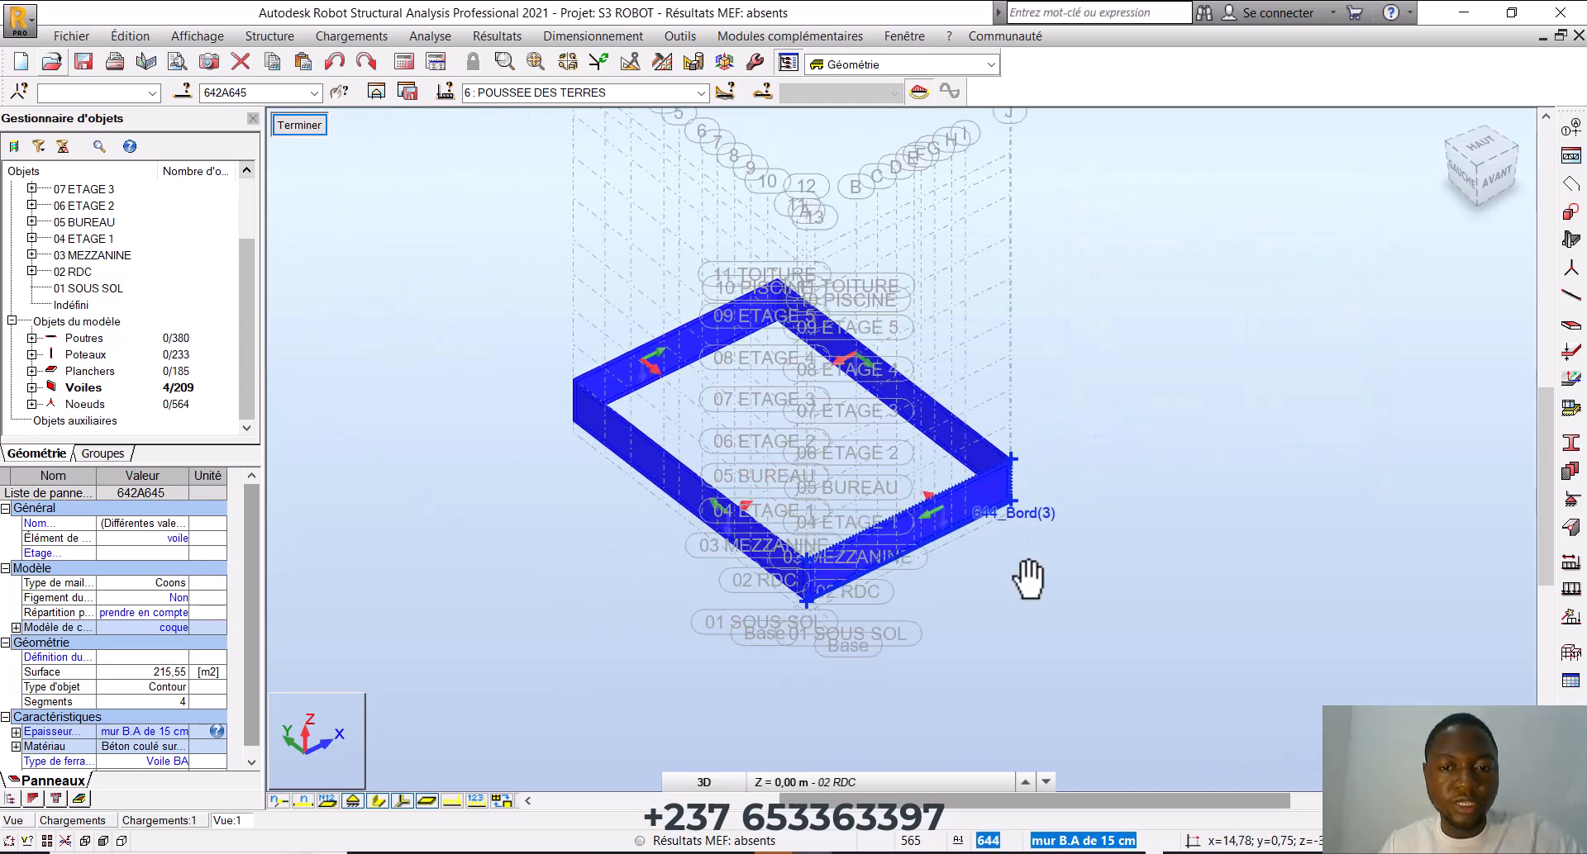
middle_click_drag(1028, 578, 1011, 573, "shift")
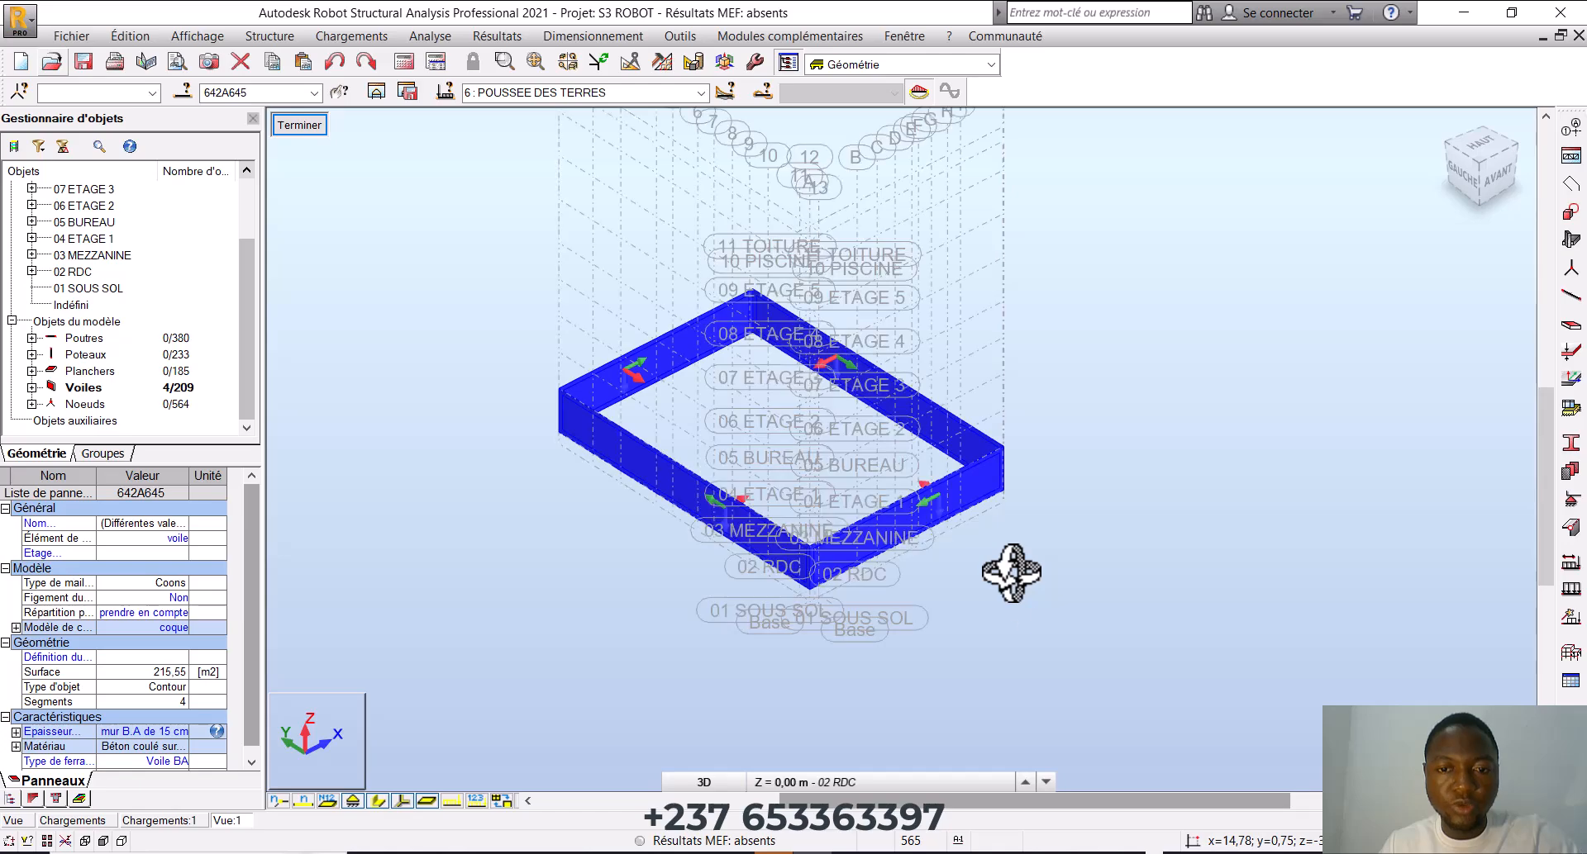
left_click(1014, 571)
scroll(925, 545, "up", 1)
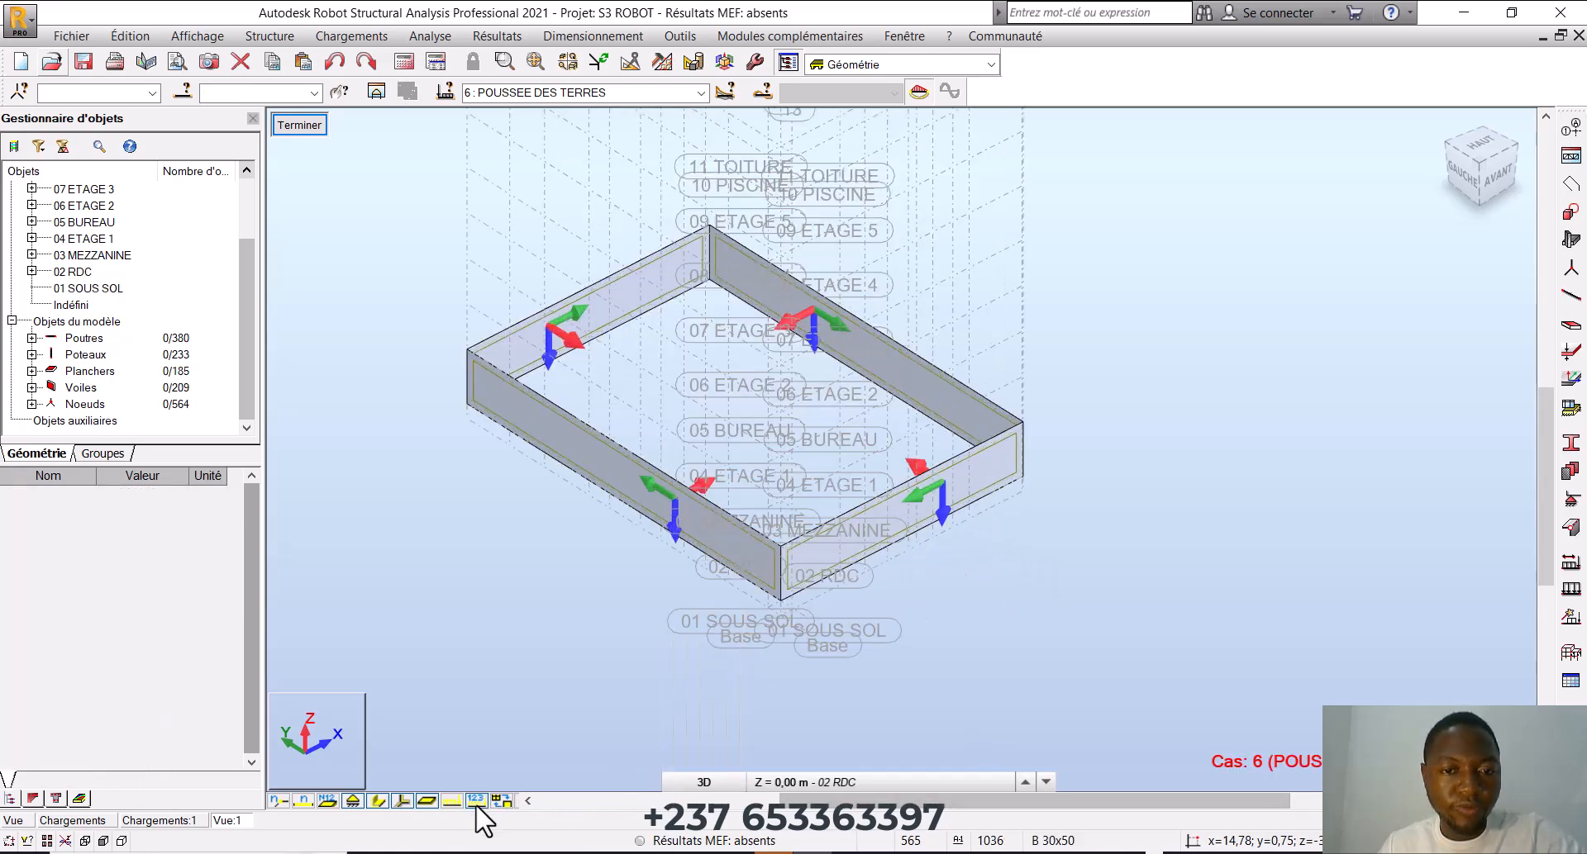
left_click(452, 803)
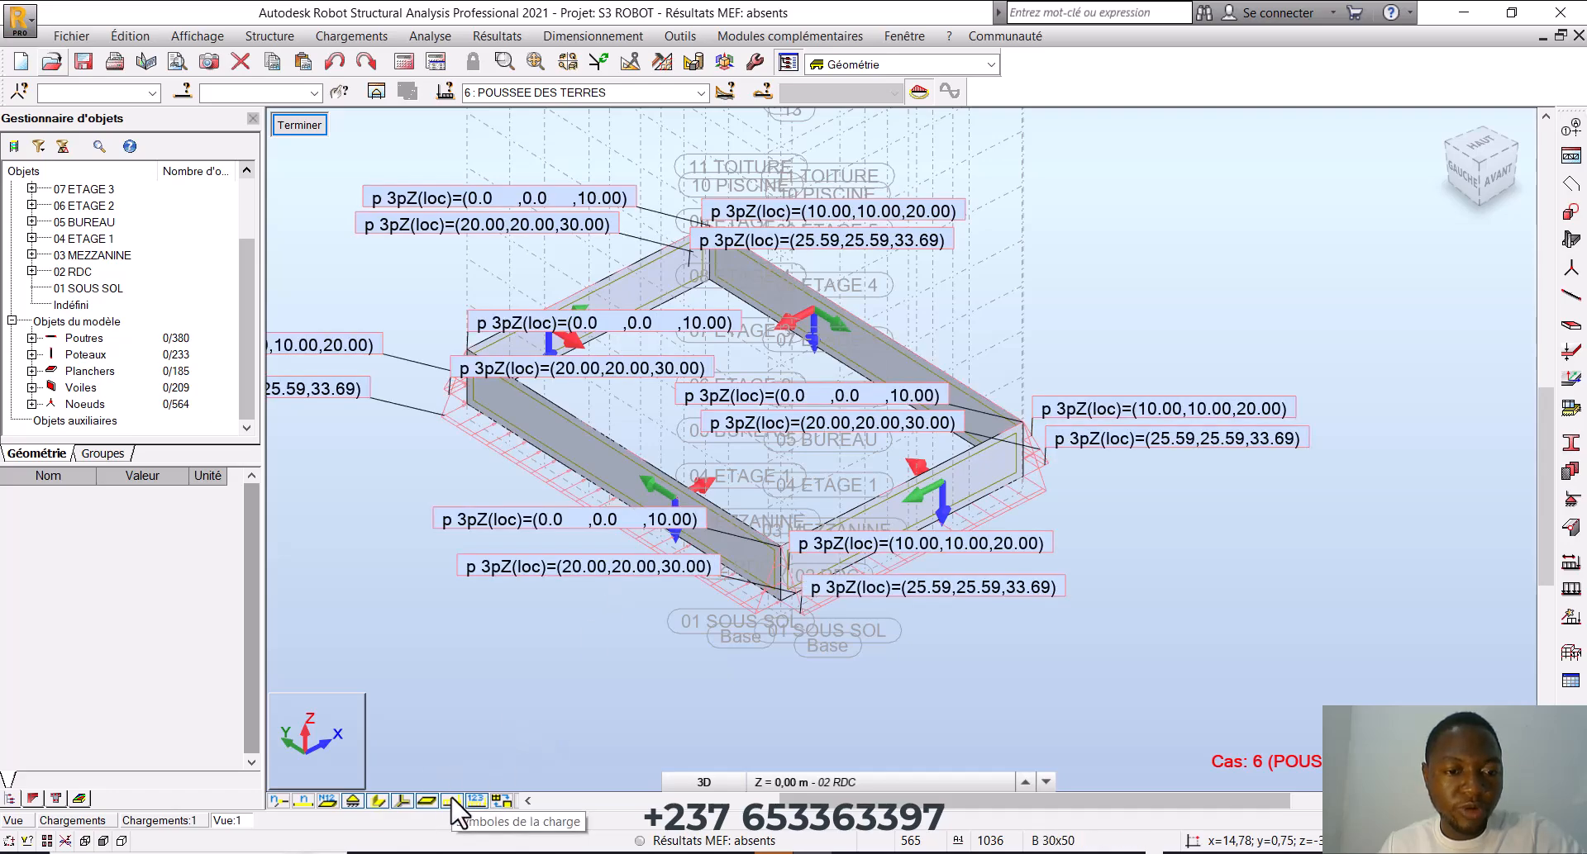
Examine the direction, distribution and values of the soil pressure loads around the four basement walls
middle_click_drag(584, 549, 644, 576)
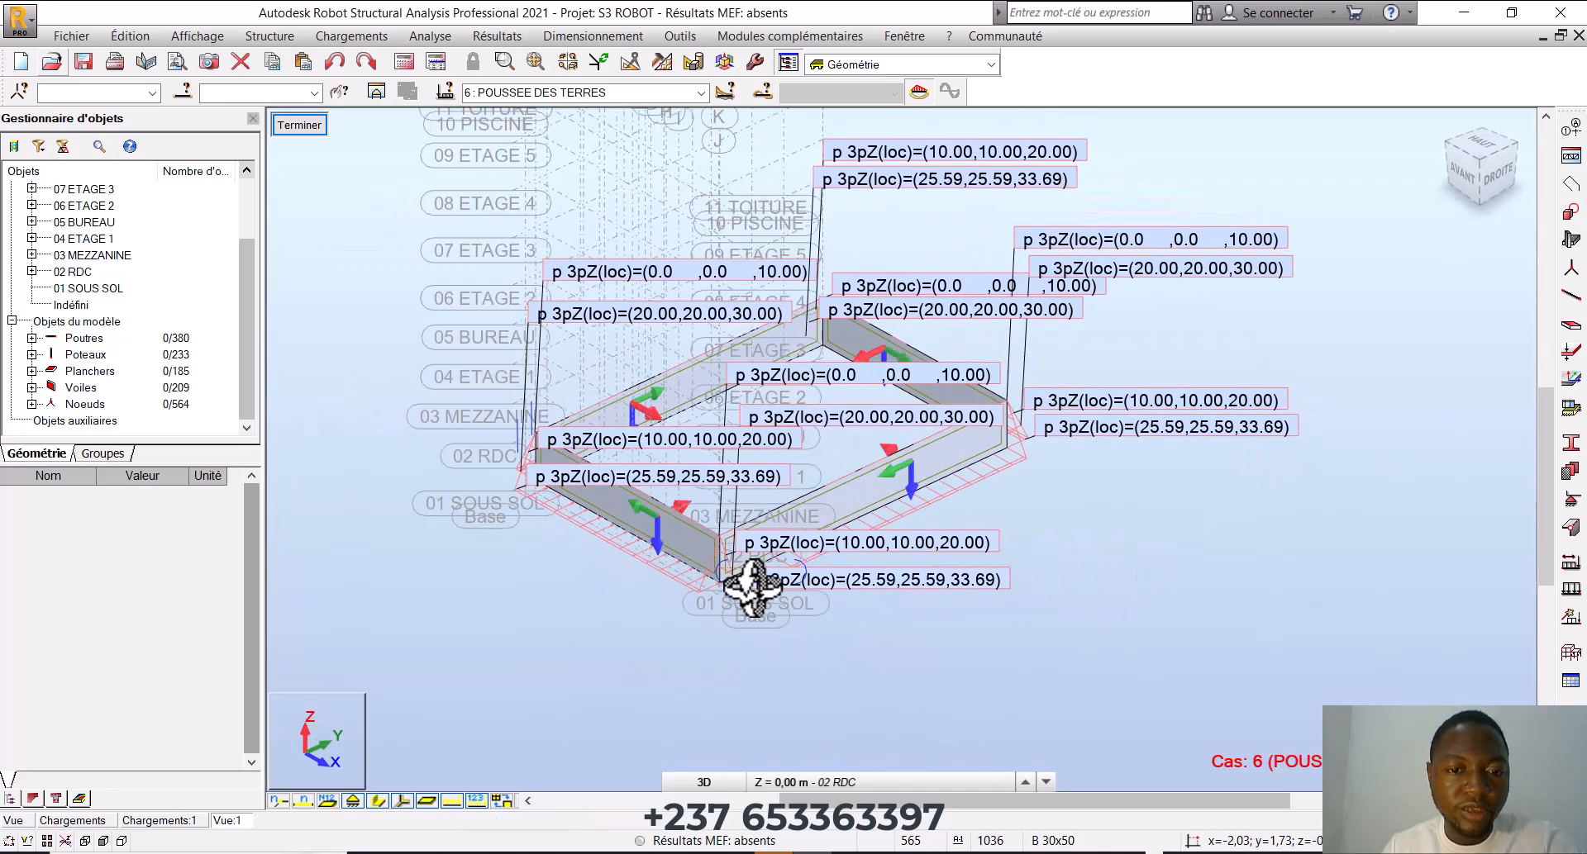
scroll(754, 584, "up", 4)
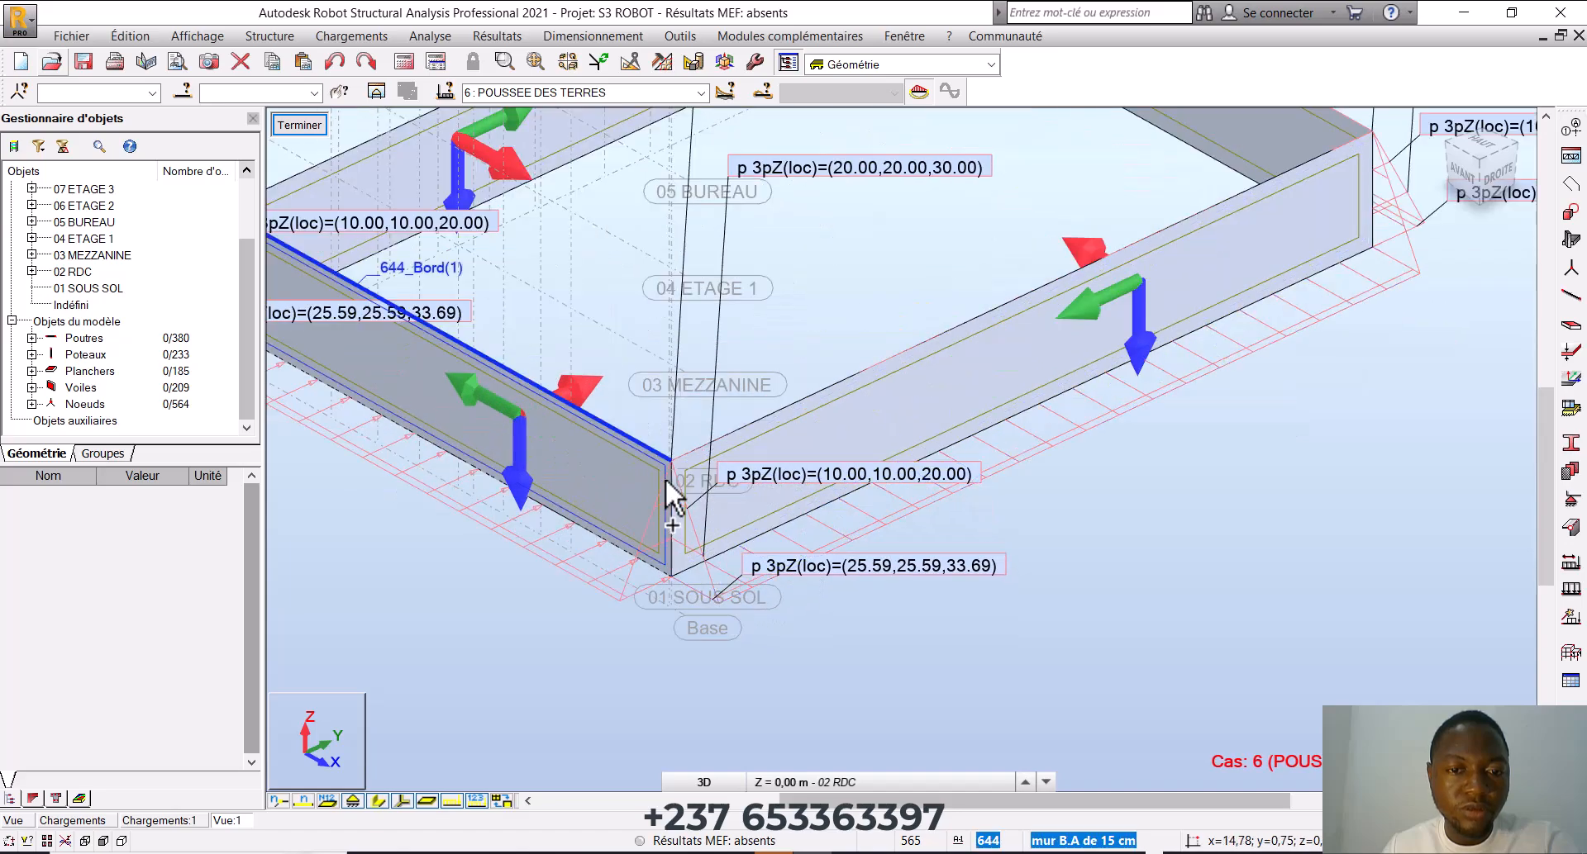
scroll(744, 621, "down", 1)
scroll(785, 588, "down", 1)
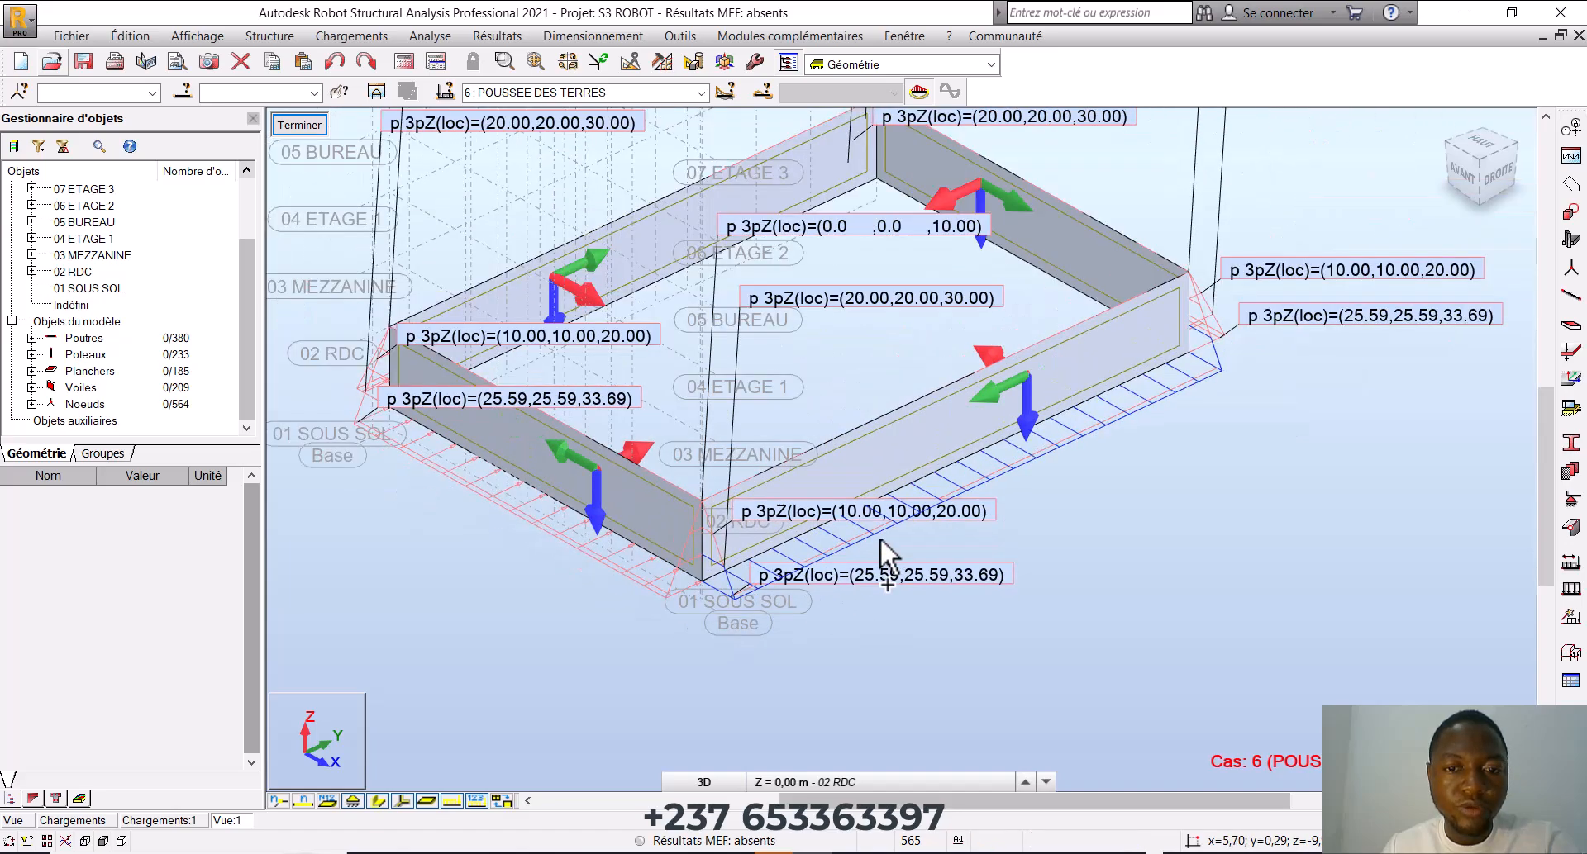
middle_click_drag(878, 538, 703, 593)
scroll(1076, 382, "up", 1)
scroll(1002, 337, "up", 3)
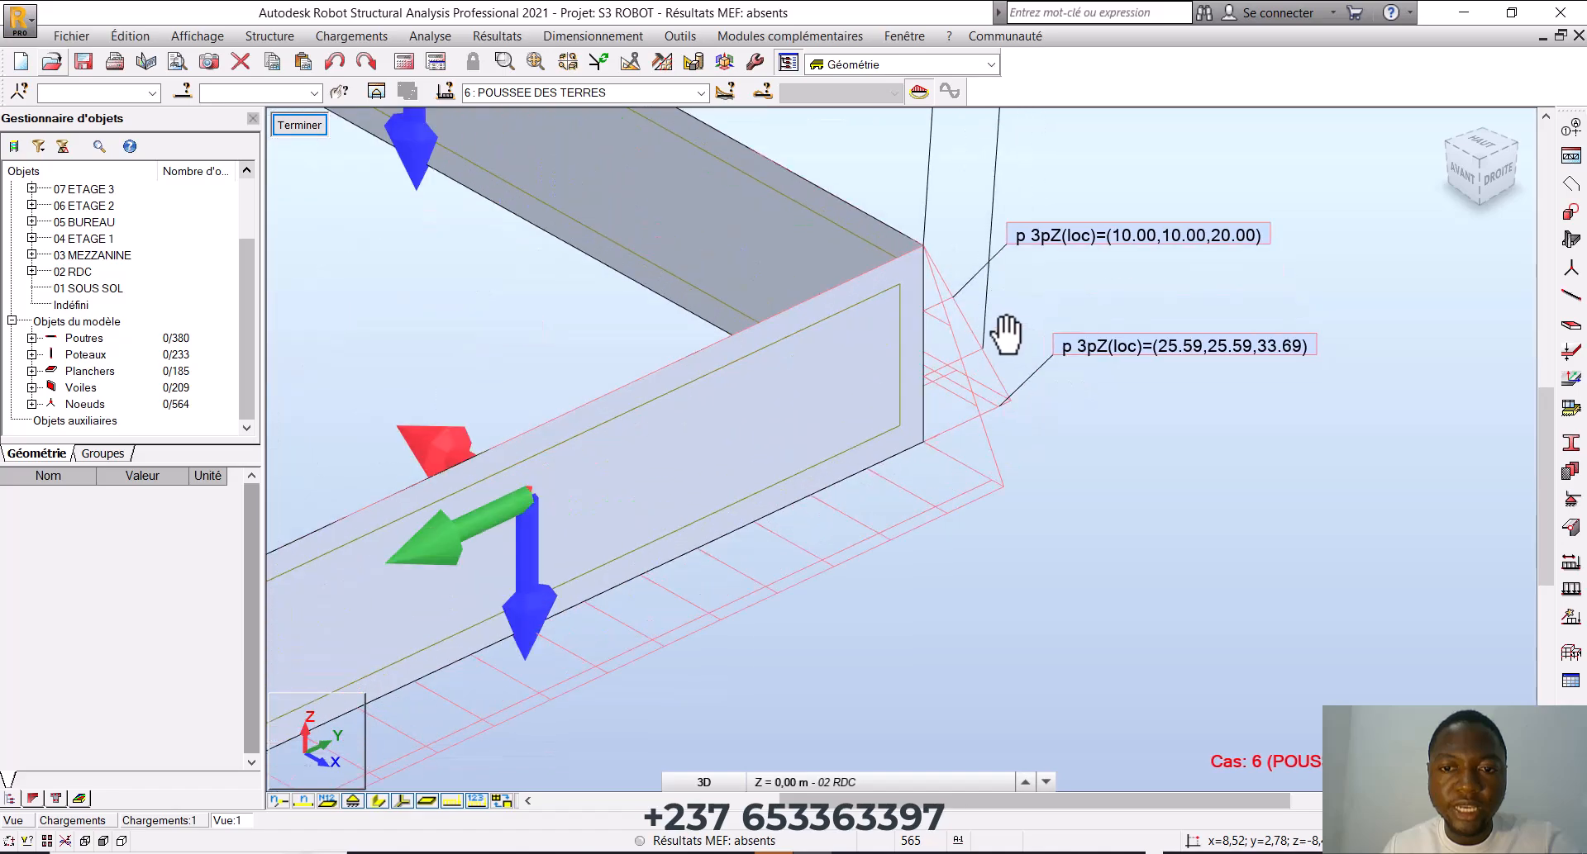
scroll(1028, 414, "down", 3)
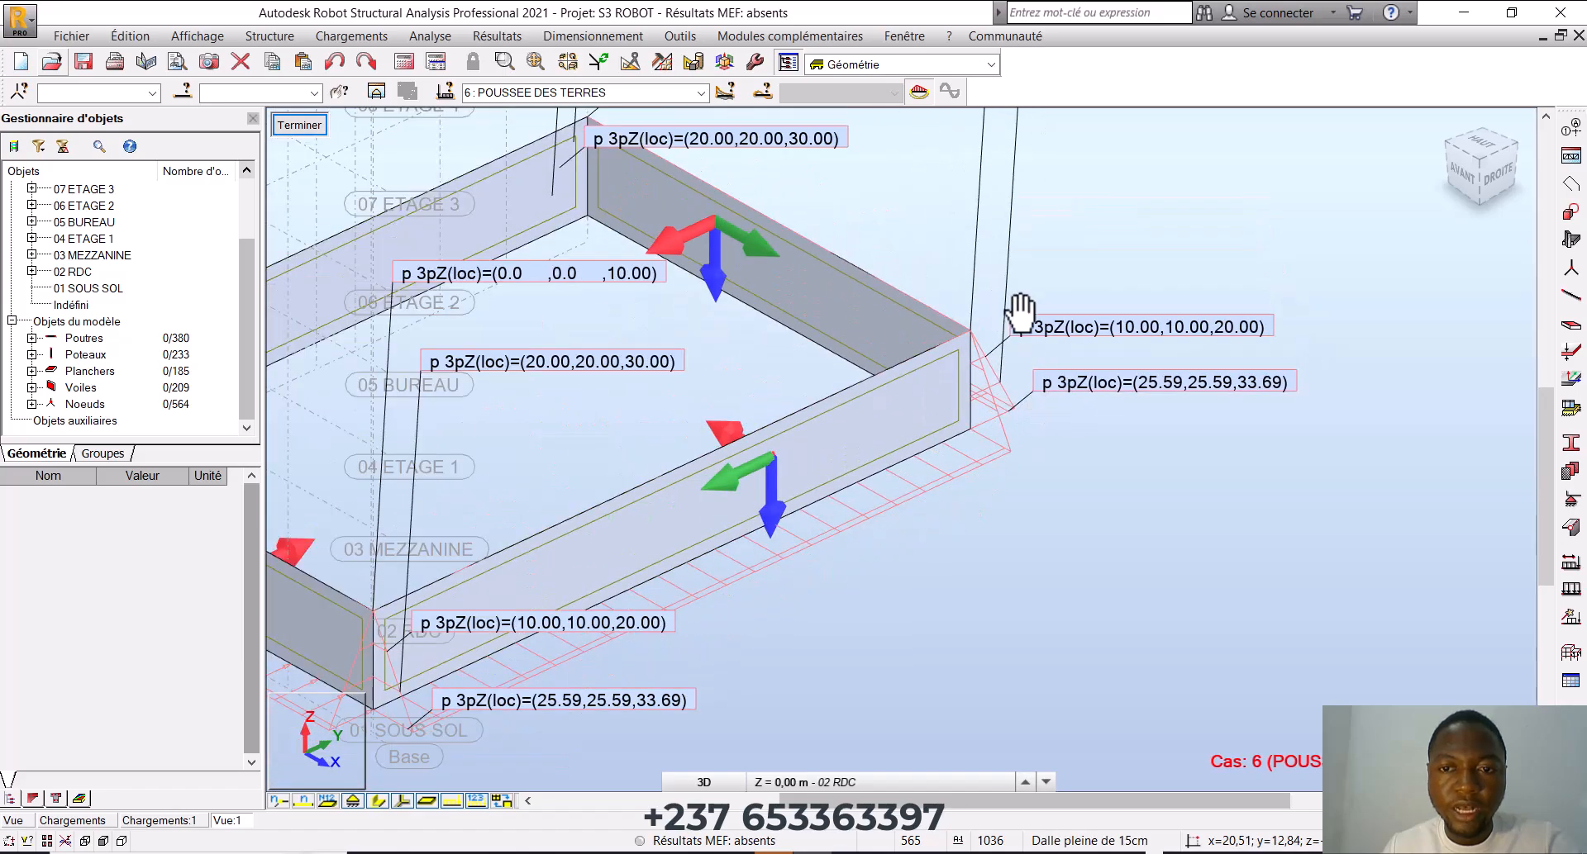
scroll(1184, 451, "down", 1)
scroll(1003, 425, "down", 1)
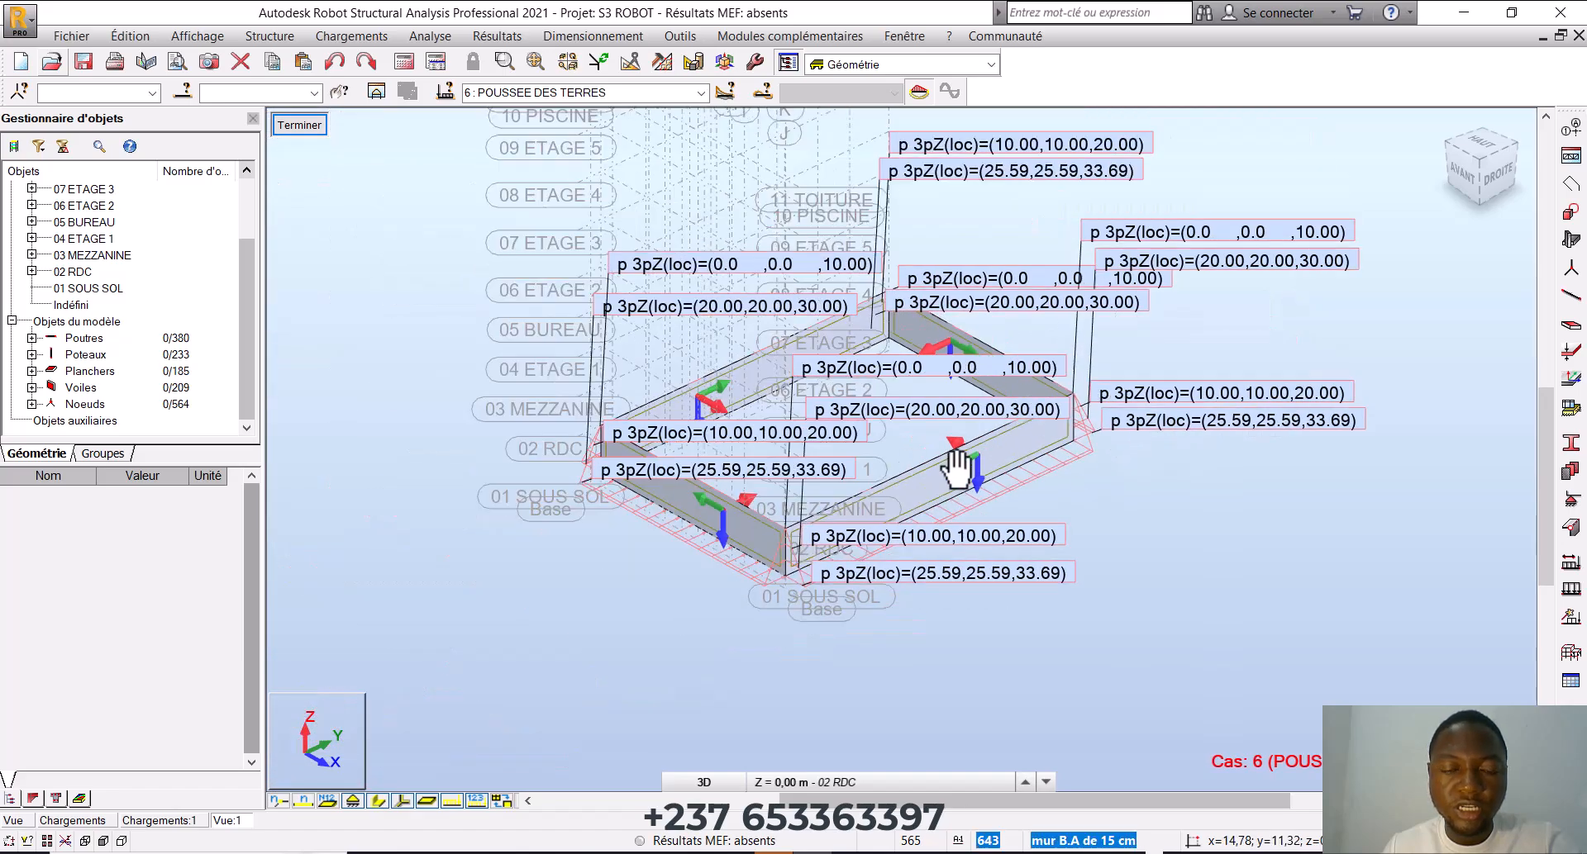
middle_click_drag(1003, 425, 988, 489, "shift")
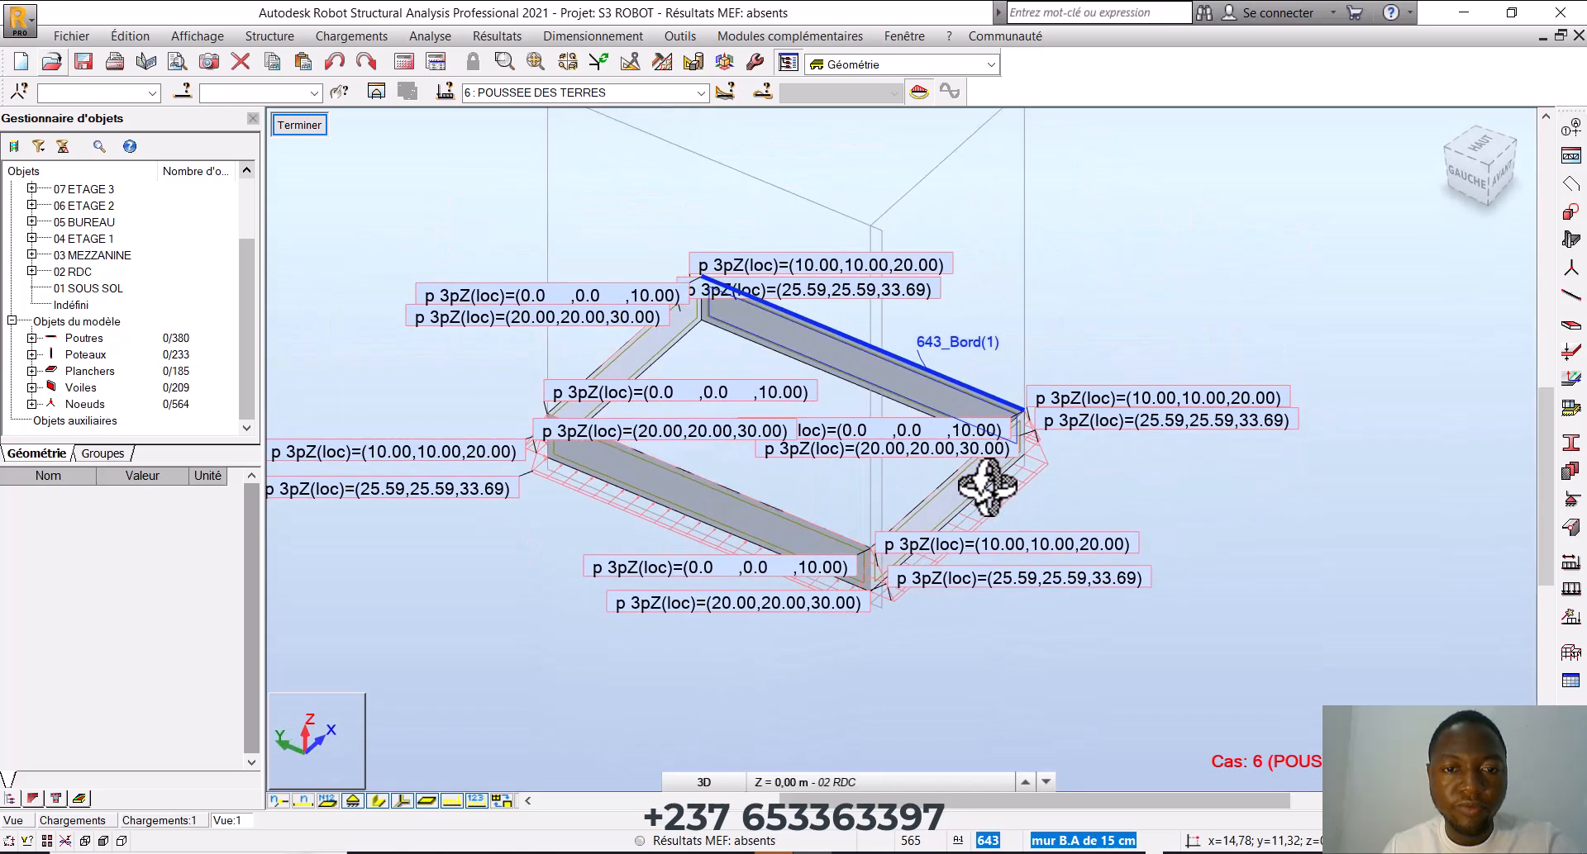
scroll(699, 497, "up", 1)
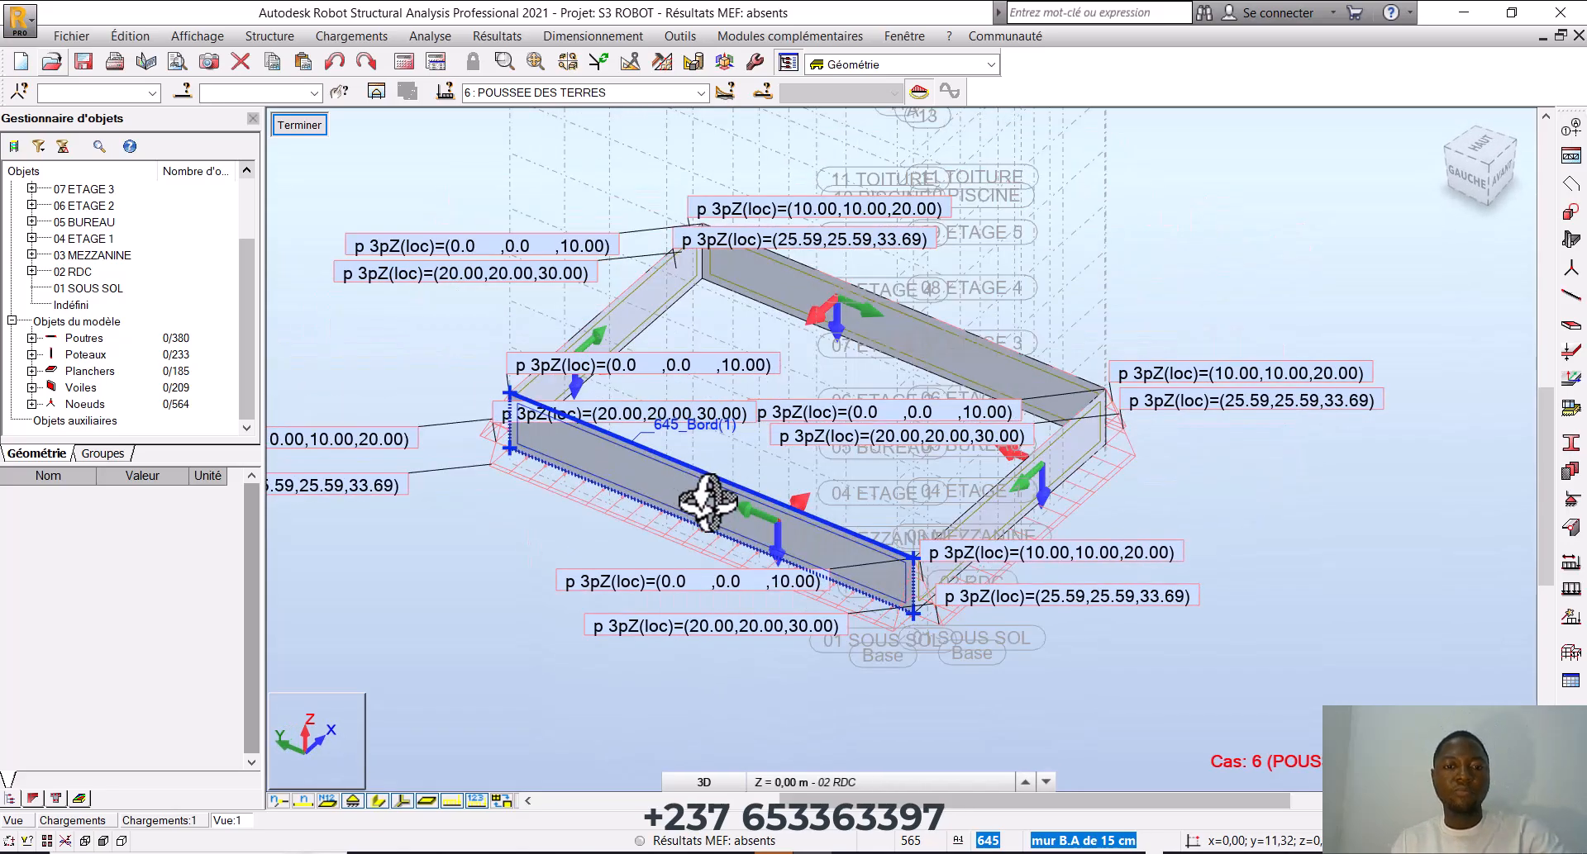
scroll(727, 502, "down", 3)
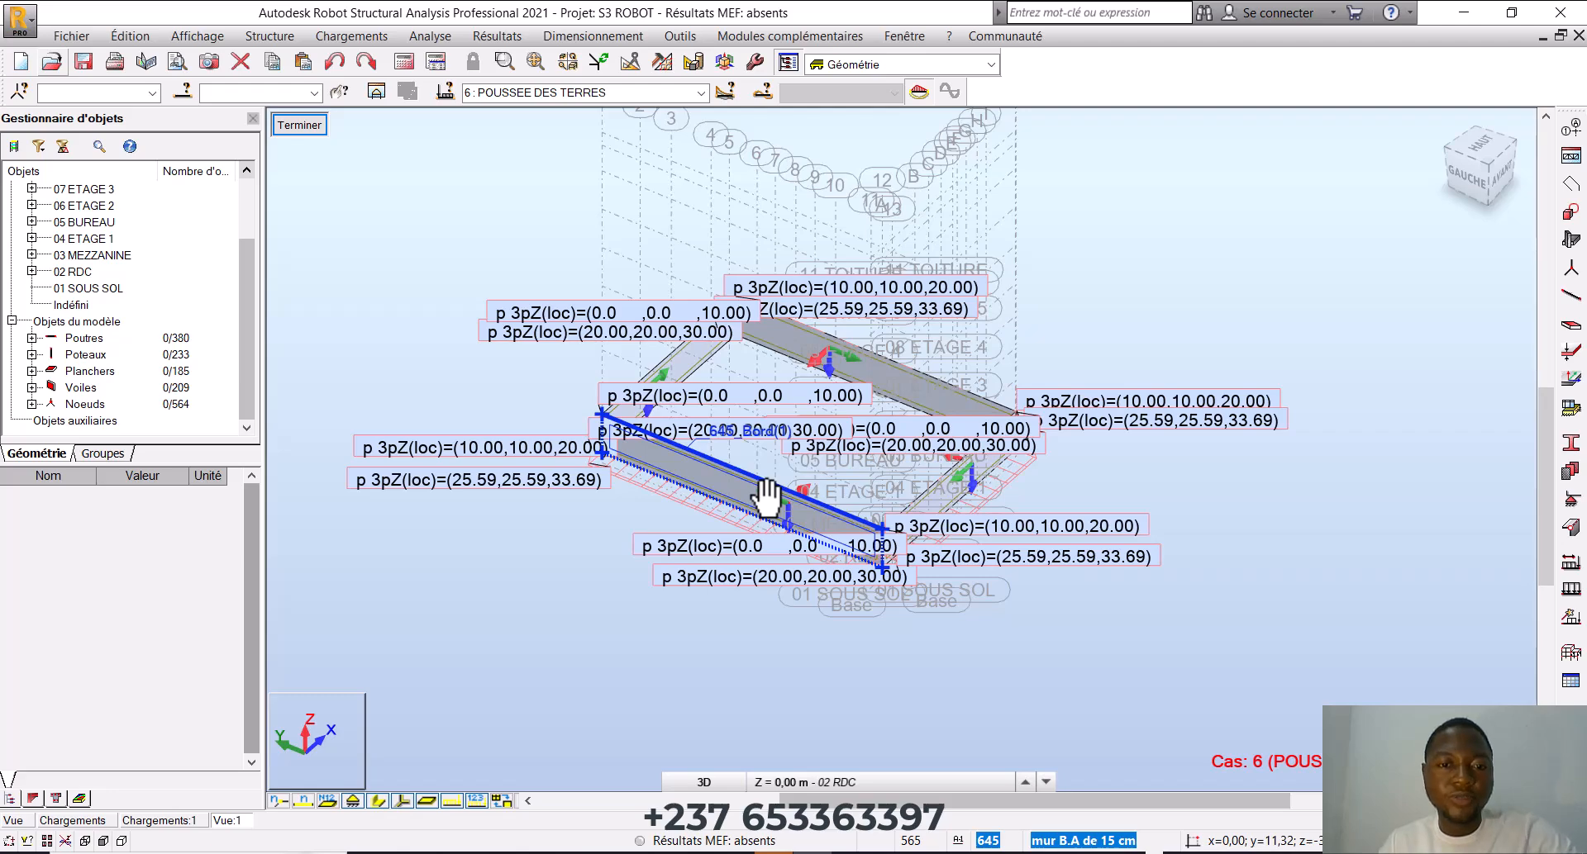